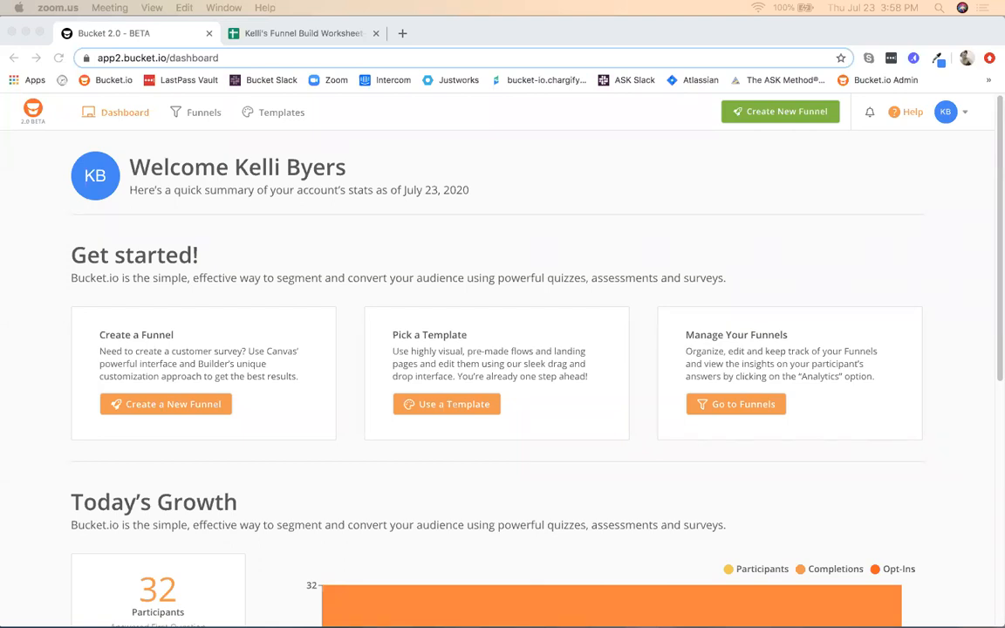
Browse the funnel templates and view the available options for the "QFMC - EASY Single Question" template.
click(277, 115)
click(276, 112)
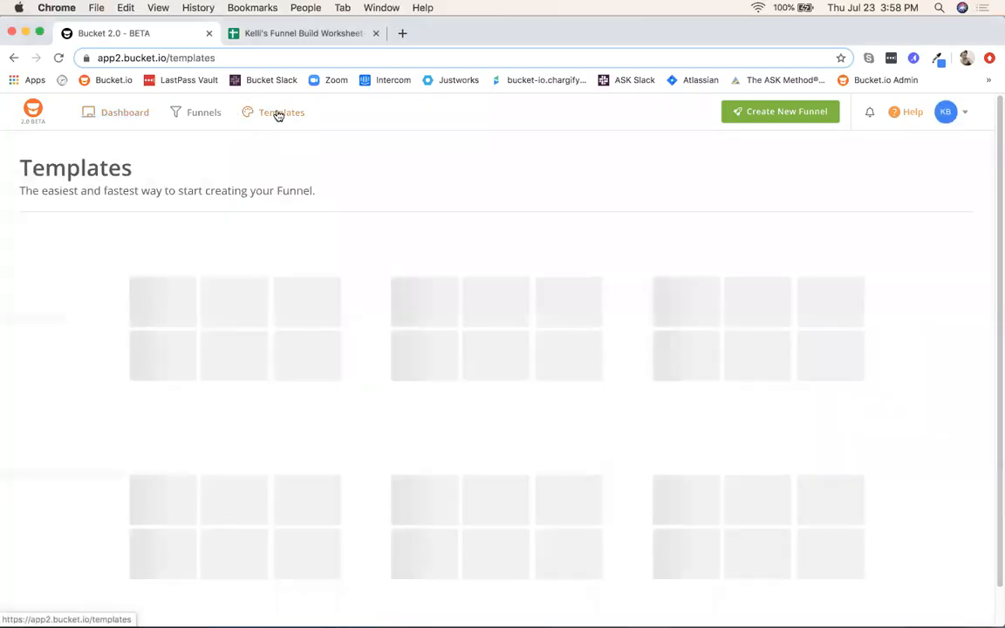
scroll(679, 303, down, 4)
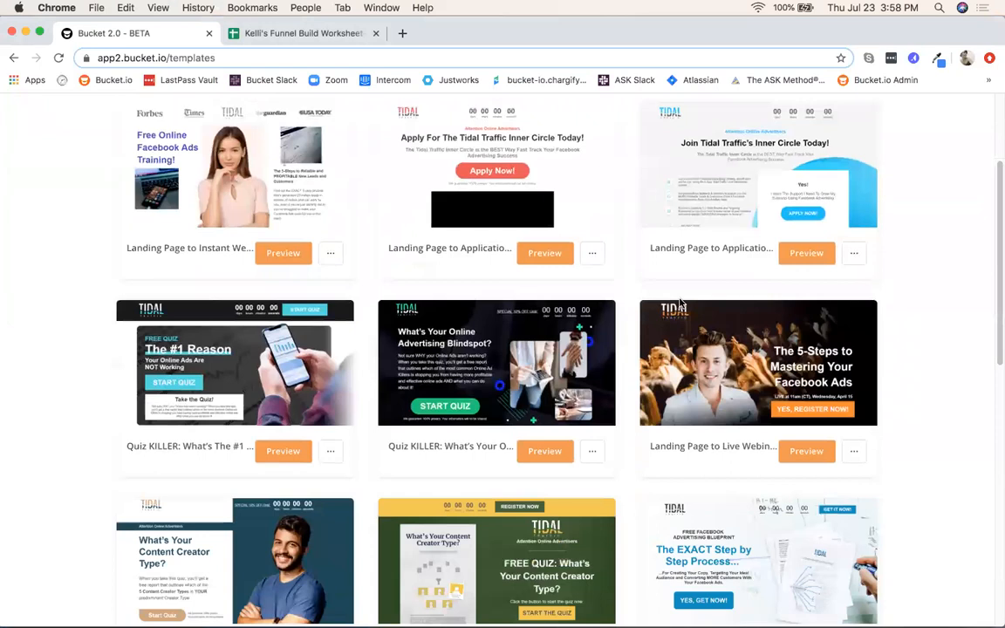
scroll(690, 291, down, 14)
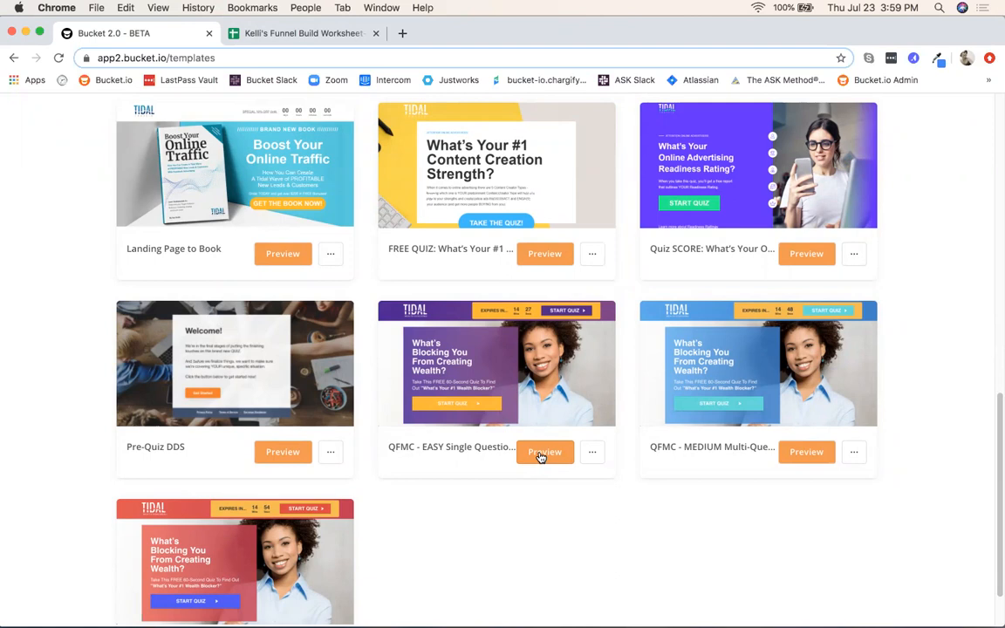
click(592, 459)
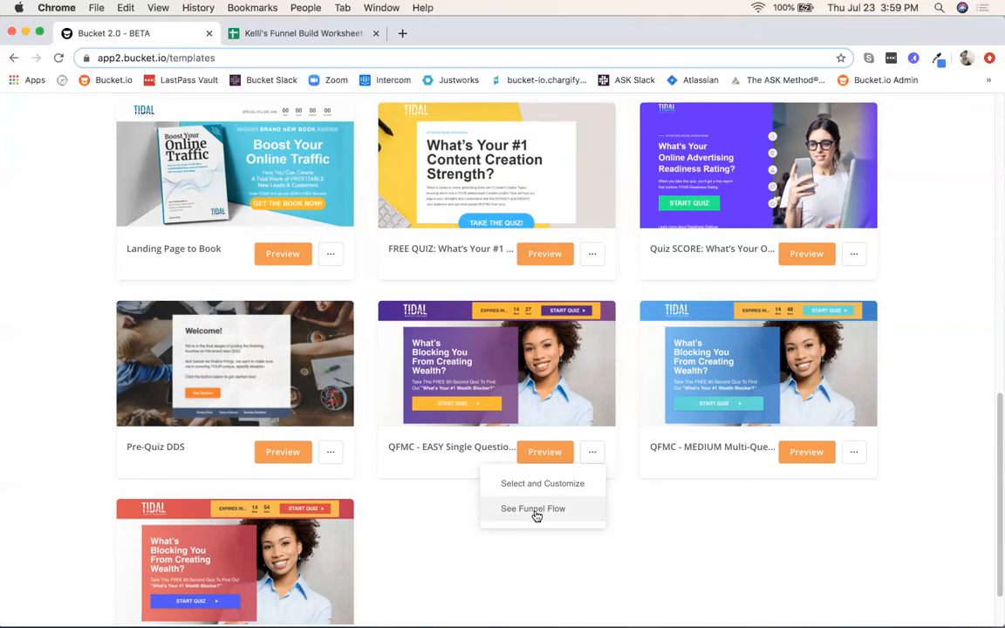
click(686, 539)
scroll(685, 541, up, 10)
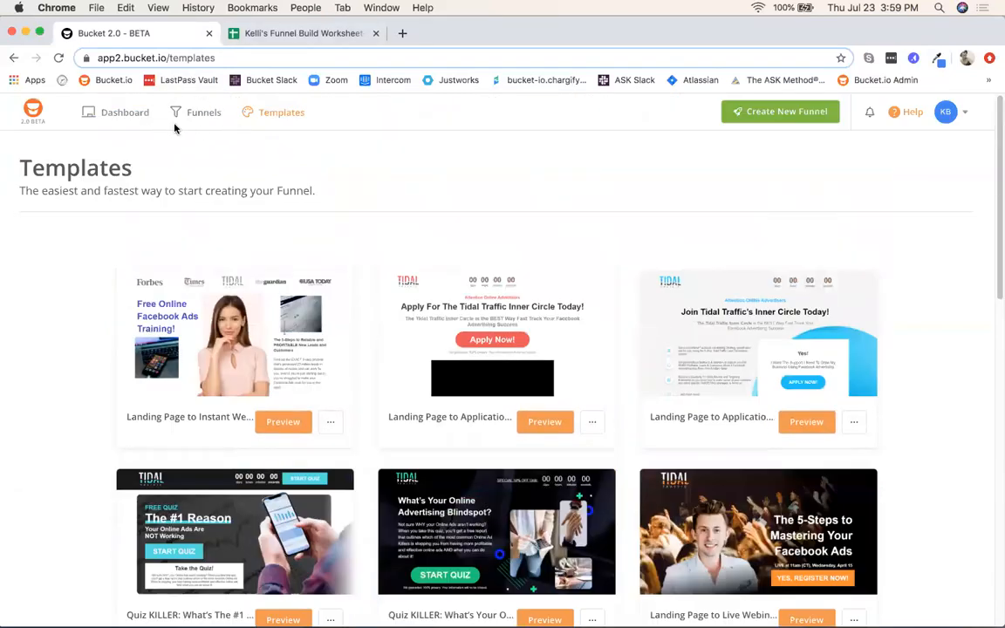
Open the "EASY Single Question Outcome Mapping V2" funnel from the funnel list for editing.
click(203, 114)
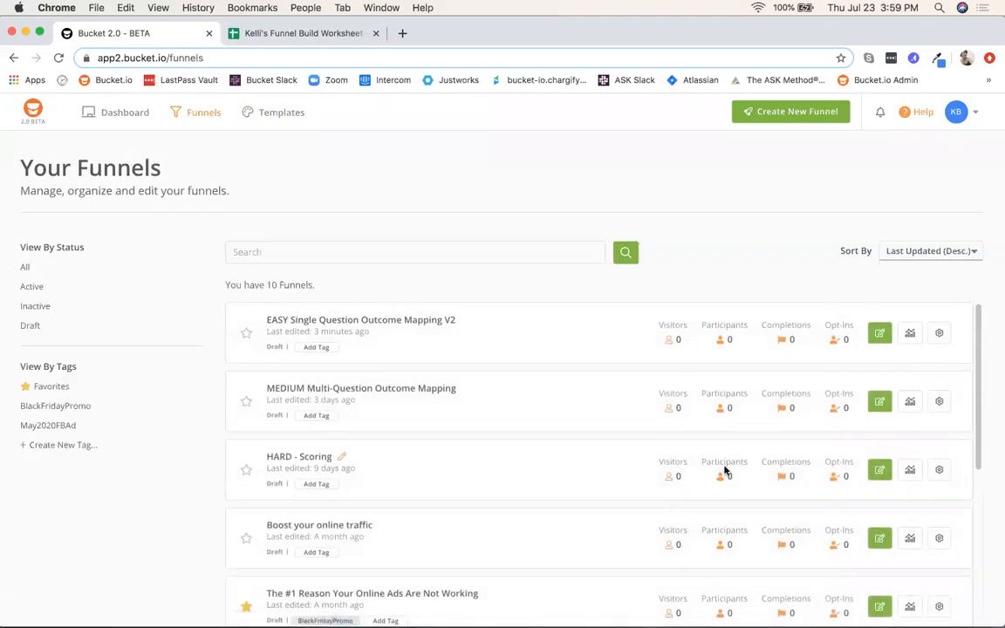
scroll(724, 471, down, 5)
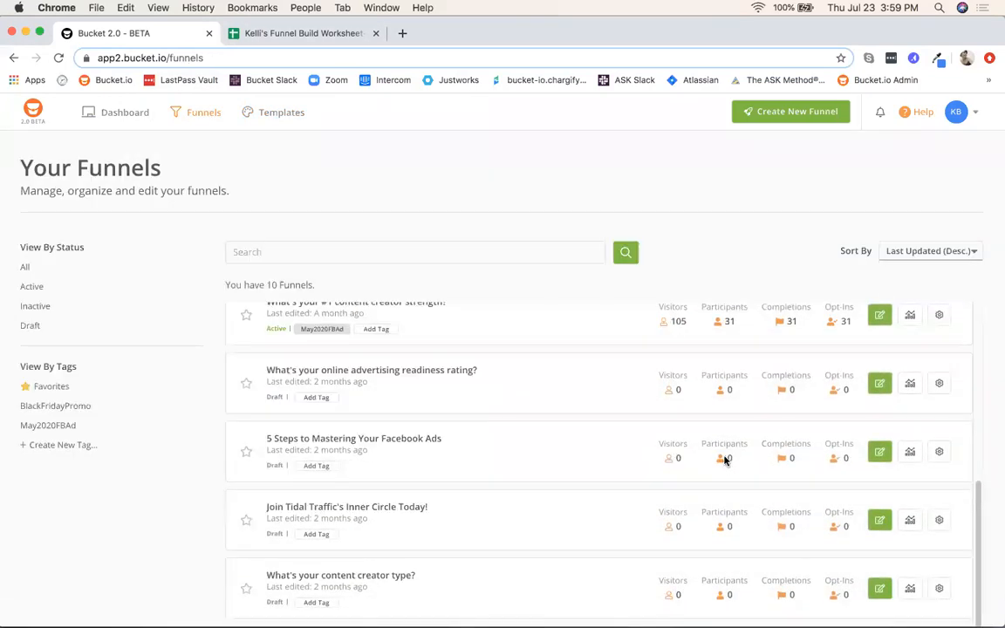
scroll(724, 458, up, 5)
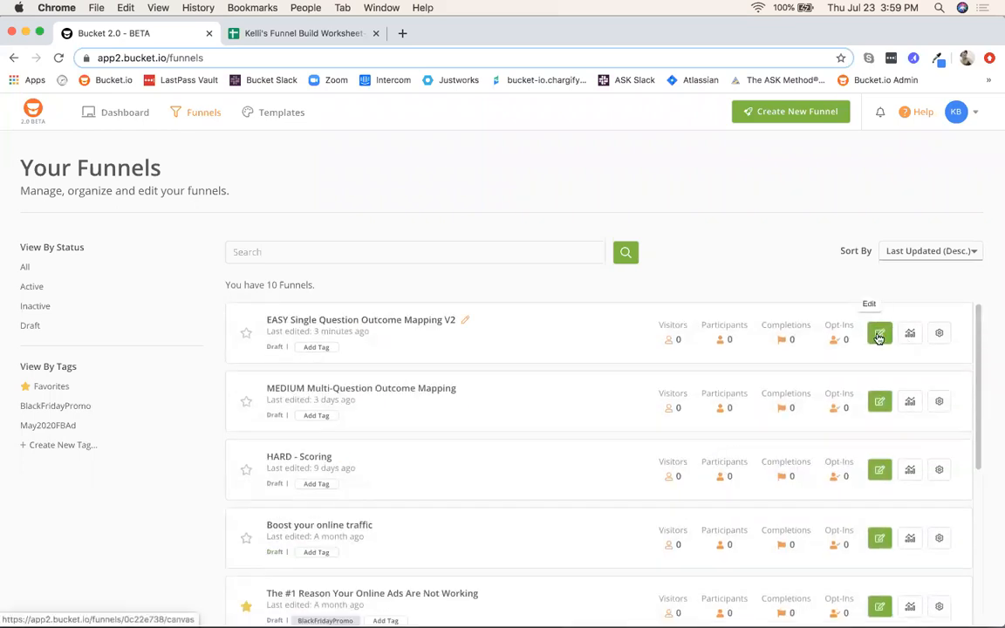
click(878, 335)
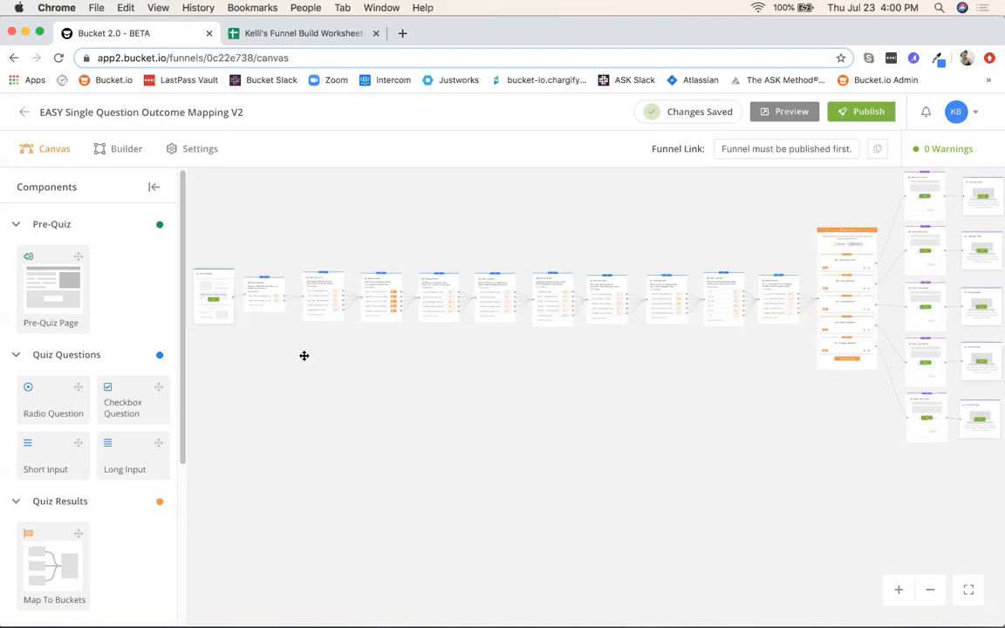
Examine the funnel's flow on the canvas, from the pre-quiz page through the radio questions to the quiz result buckets.
scroll(338, 361, up, 2)
scroll(338, 361, up, 4)
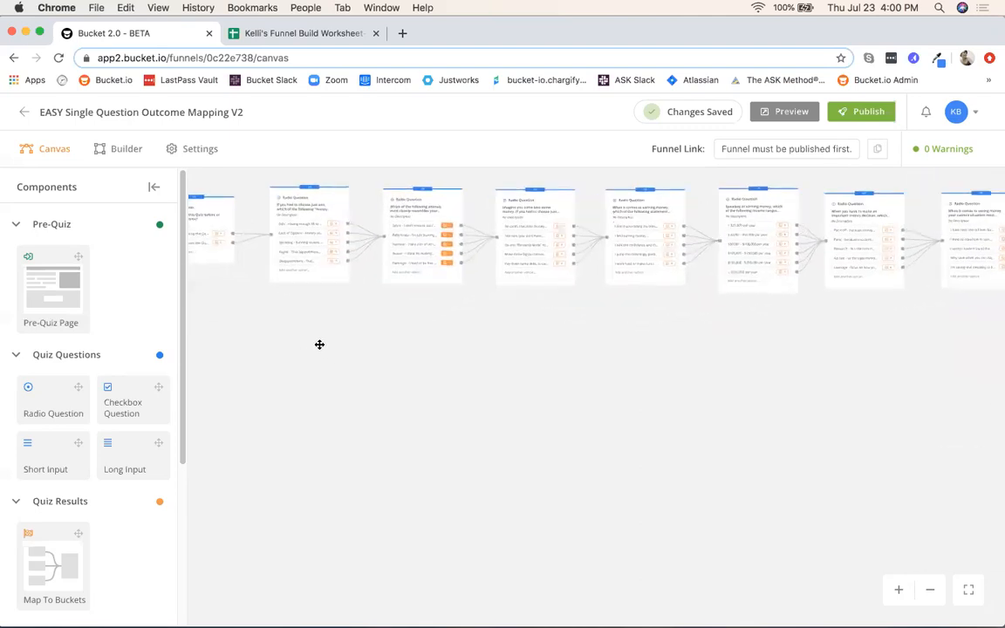
scroll(419, 408, left, 1)
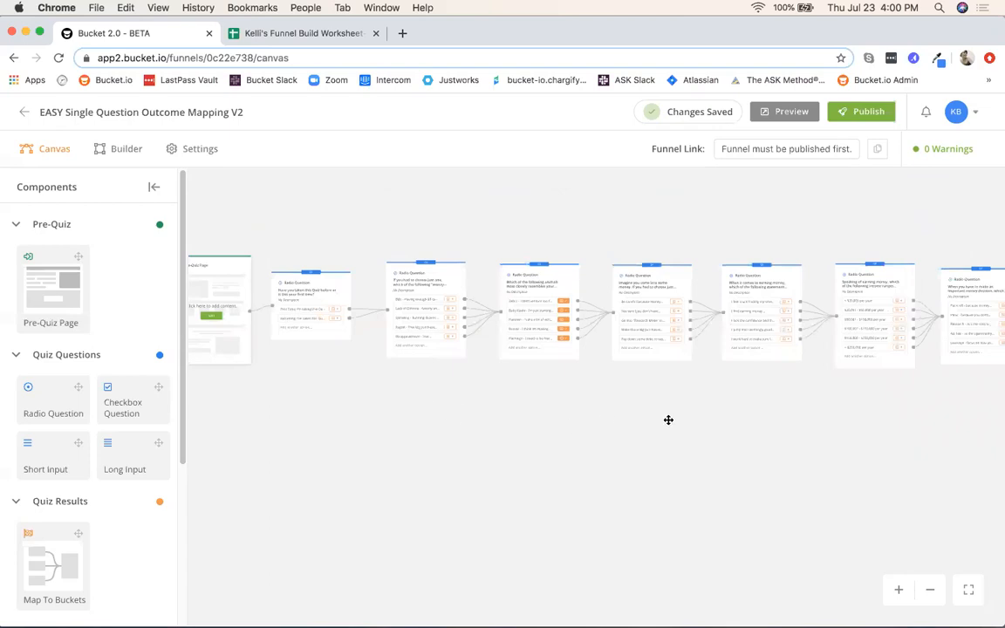
scroll(685, 424, down, 3)
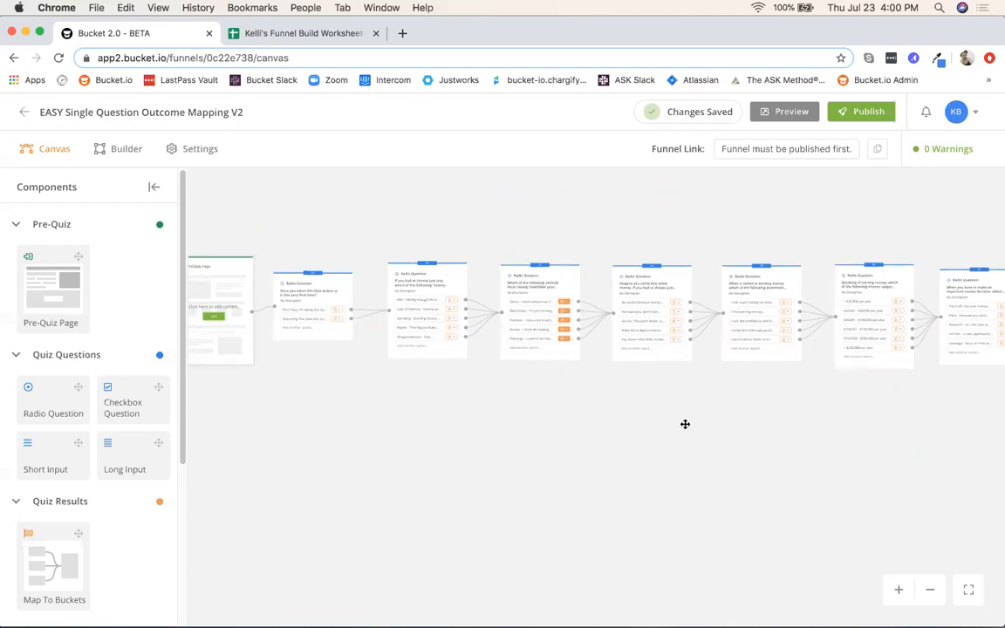
drag(673, 431, 404, 388)
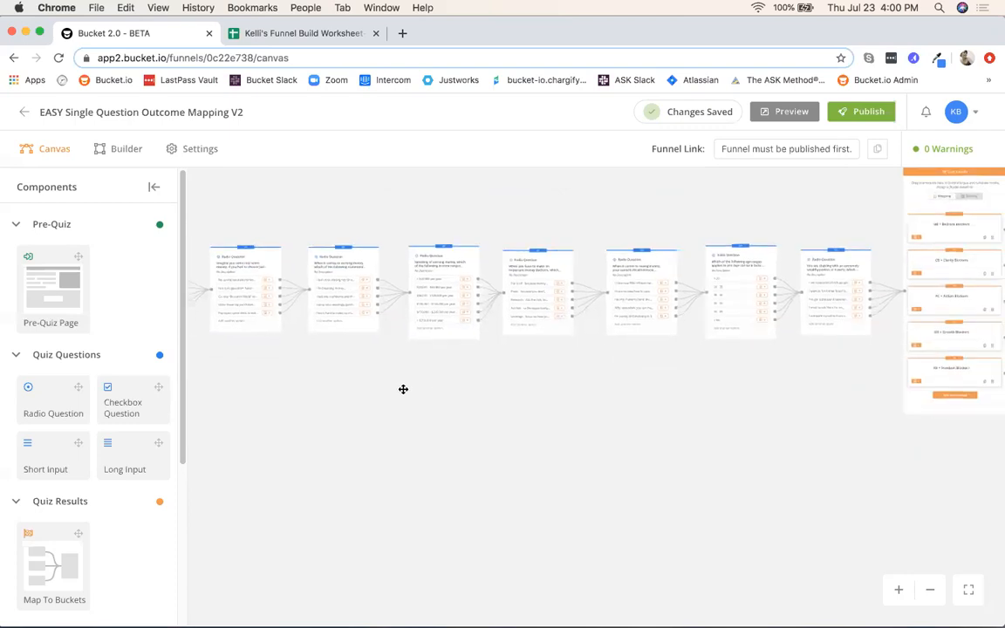
drag(790, 410, 400, 489)
scroll(520, 424, up, 1)
scroll(433, 475, up, 2)
scroll(401, 489, up, 1)
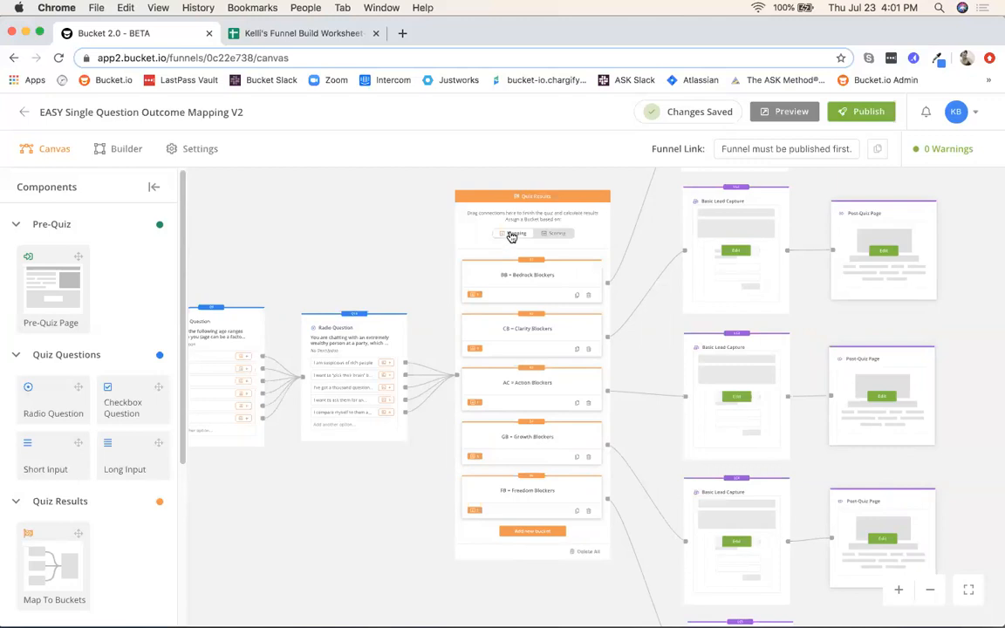
Rename the first quiz results bucket, "BB = Bedrock Blockers", as "Storyteller".
scroll(411, 241, up, 3)
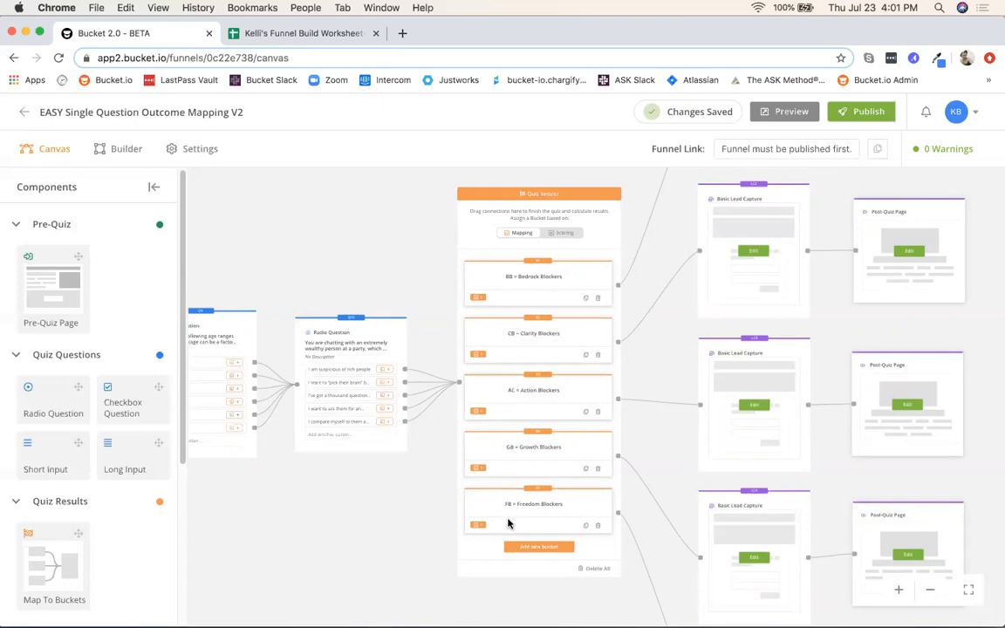
scroll(541, 445, up, 2)
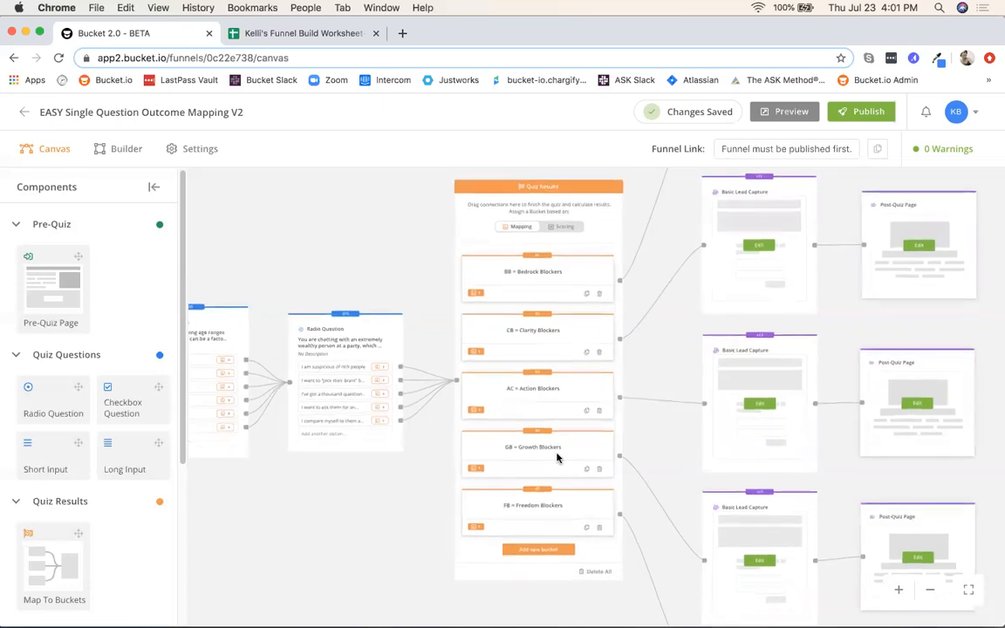
mouse_move(388, 480)
mouse_down()
mouse_move(388, 521)
mouse_move(381, 493)
mouse_up()
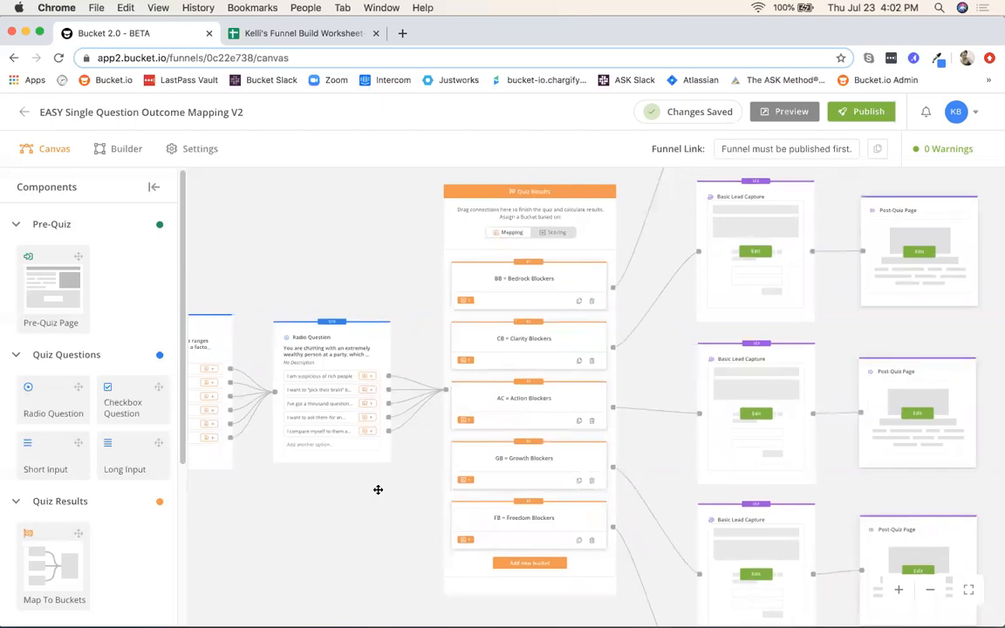
scroll(378, 490, up, 2)
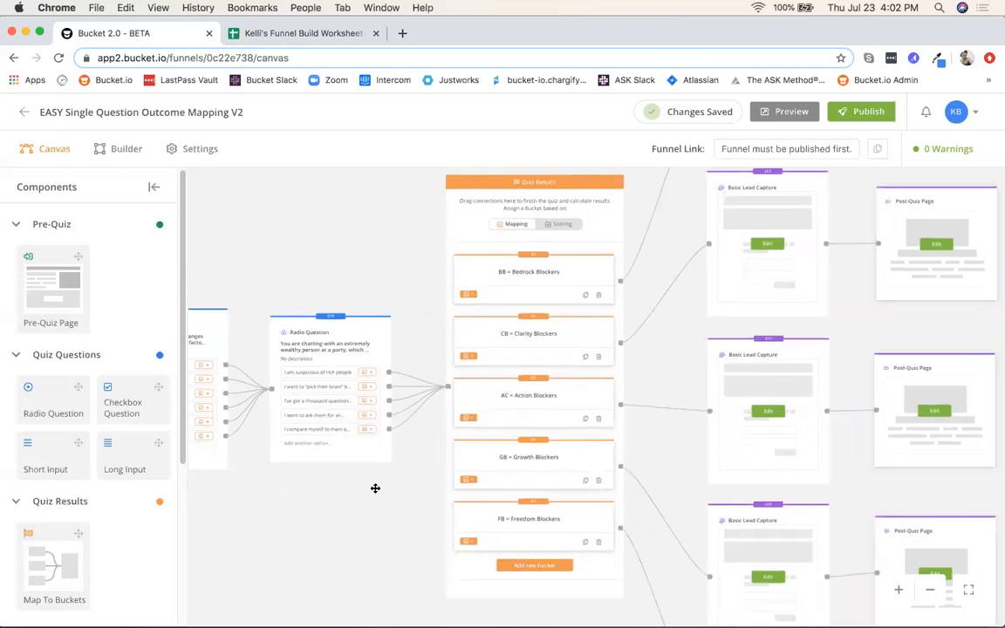
scroll(397, 531, up, 1)
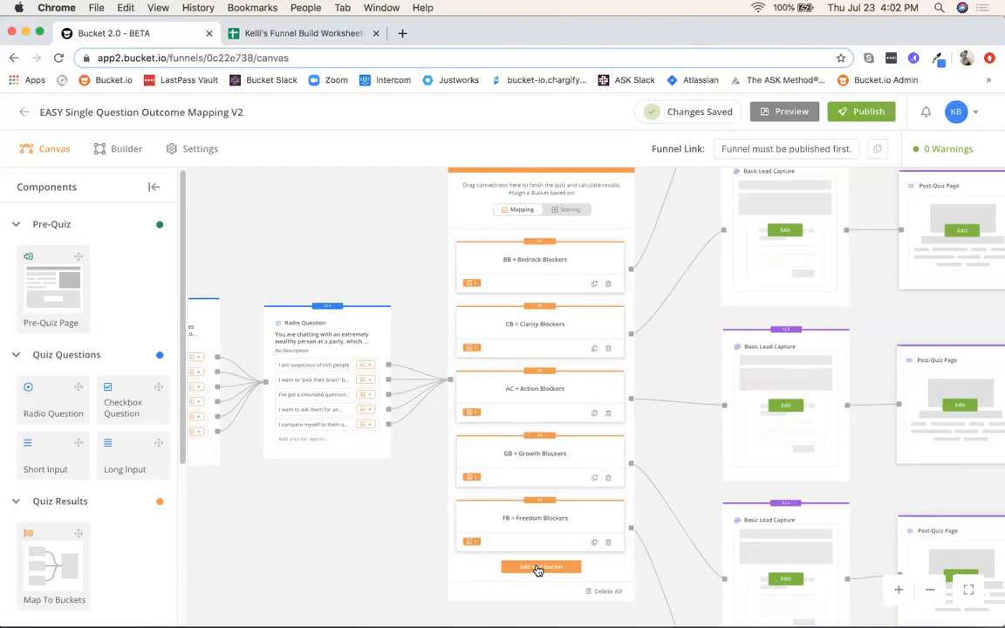
scroll(328, 544, up, 1)
drag(345, 523, 321, 549)
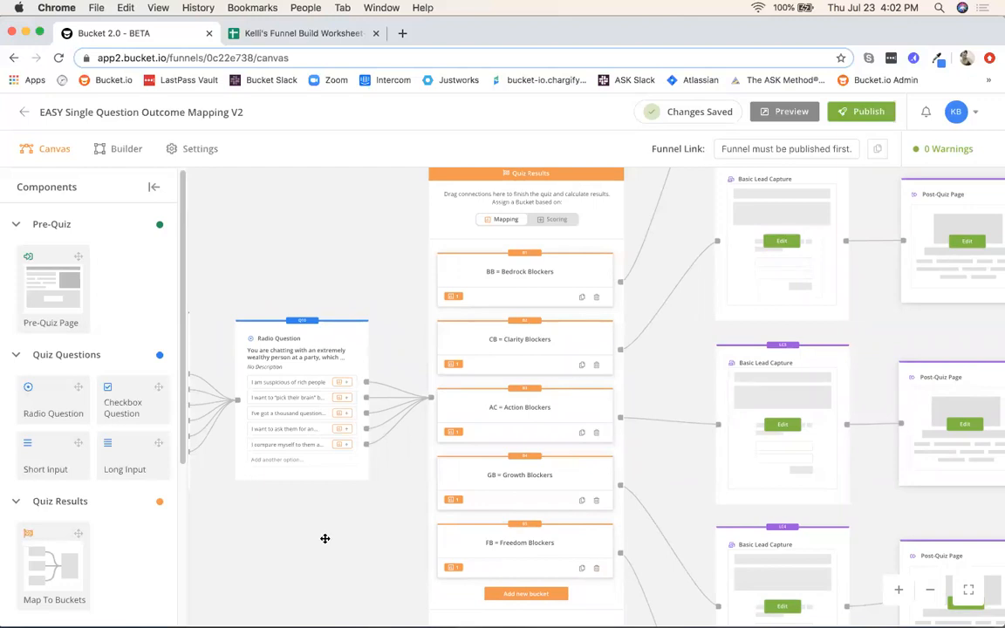
scroll(573, 304, up, 2)
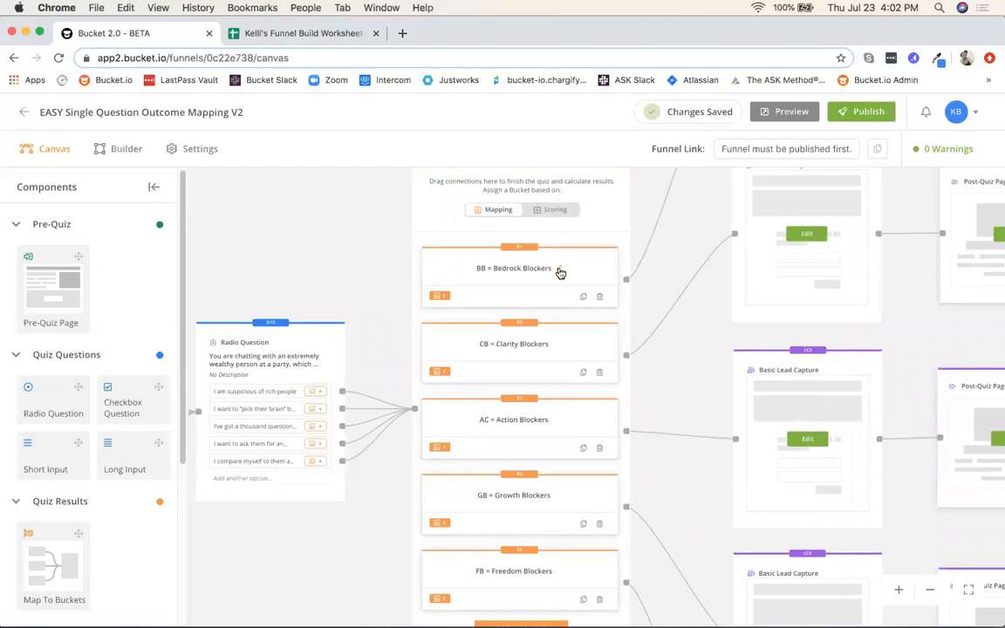
click(560, 273)
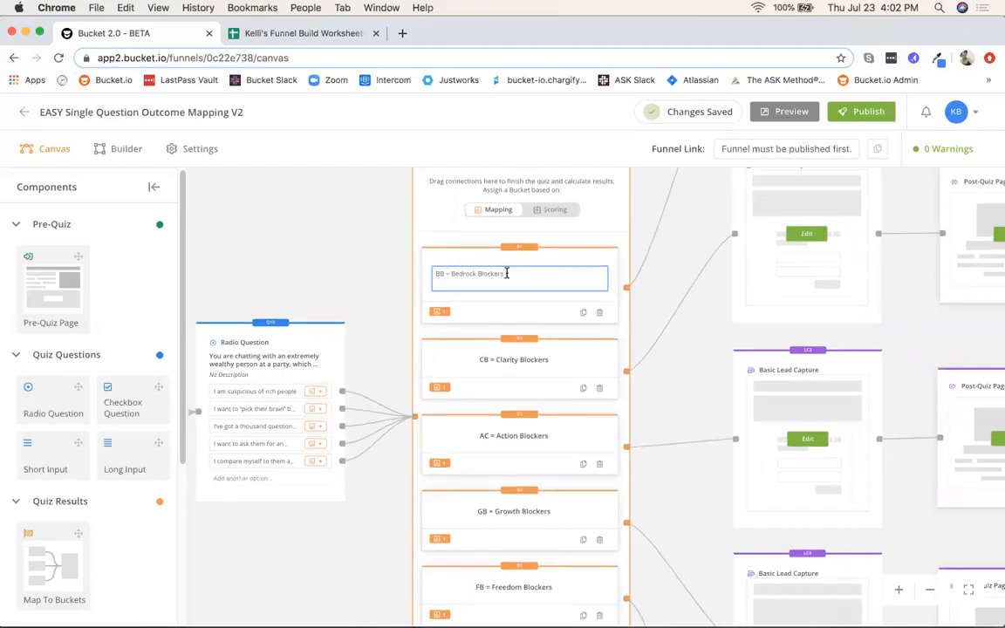
drag(507, 271, 412, 279)
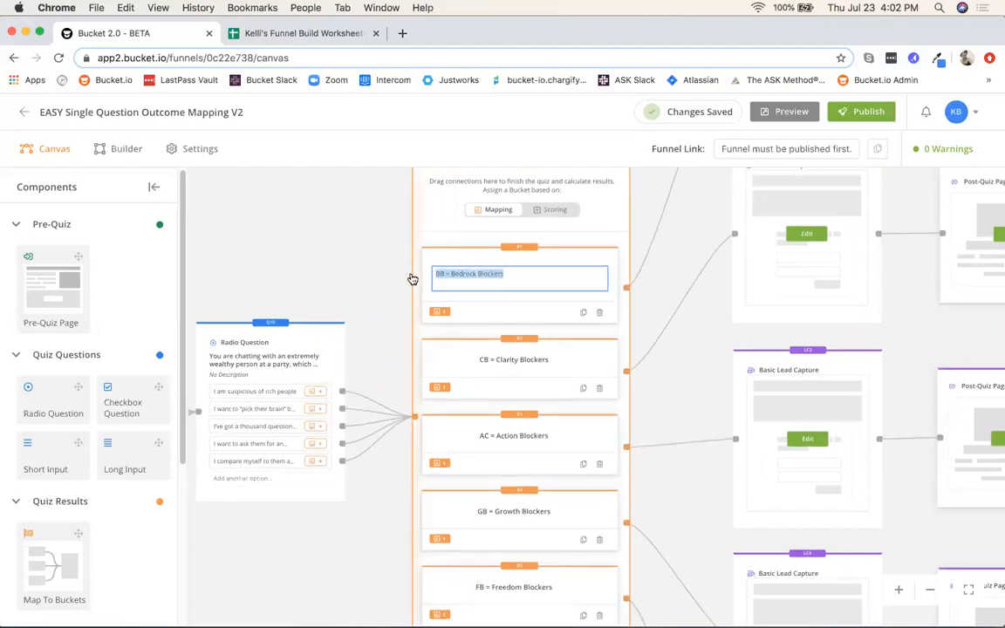
text(Storyteller)
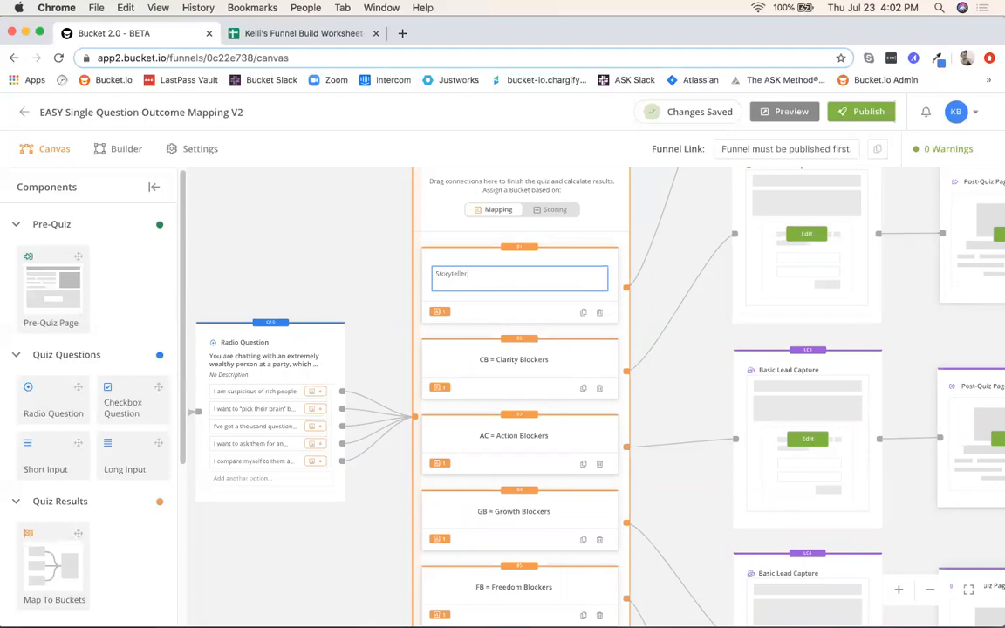
click(370, 237)
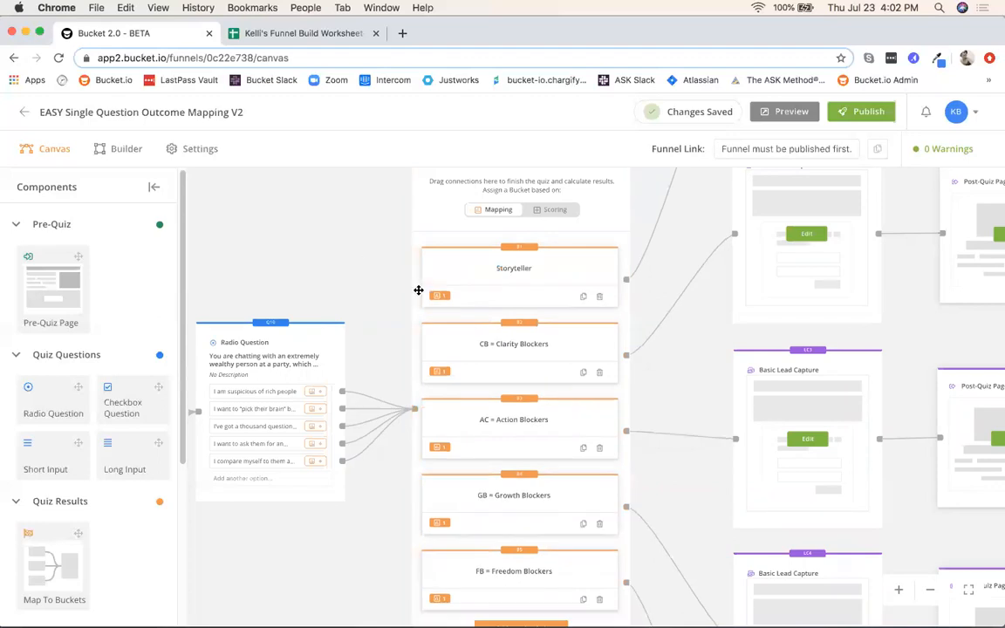
Rename the second quiz results bucket, "CB = Clarity Blockers", as "Demonstrator".
click(553, 345)
drag(510, 350, 433, 349)
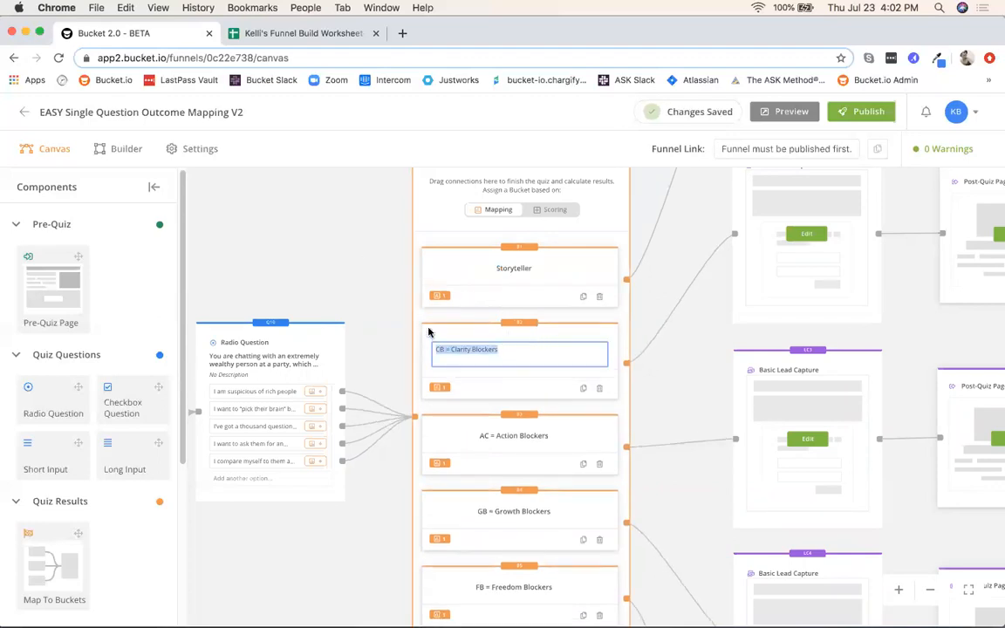
key(BackSpace)
text(Demonstrator)
key(Return)
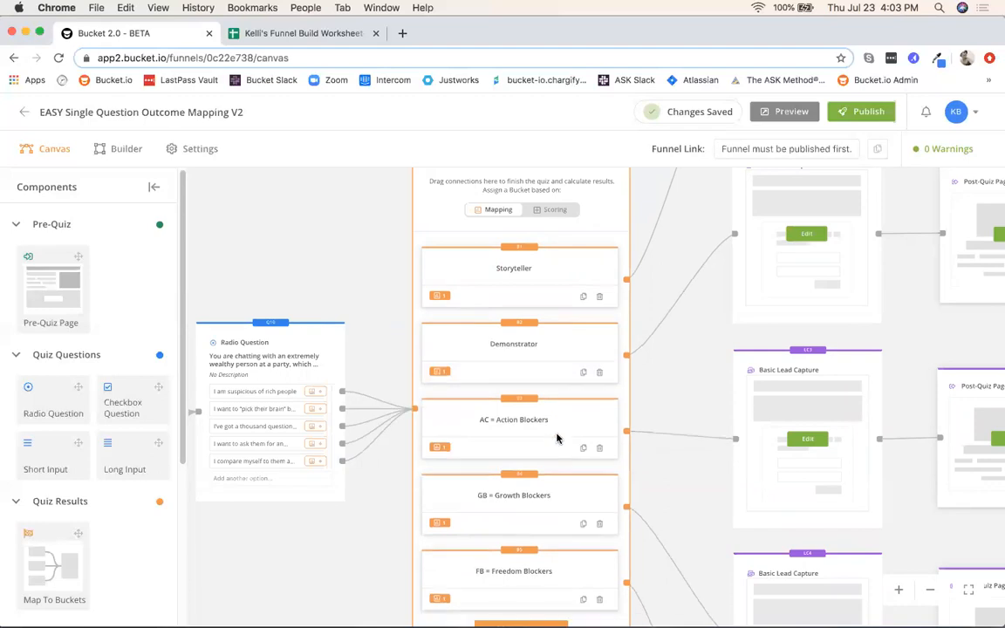
Rename the third quiz results bucket, "AC = Action Blockers", as "Jester".
click(553, 420)
drag(509, 426, 431, 426)
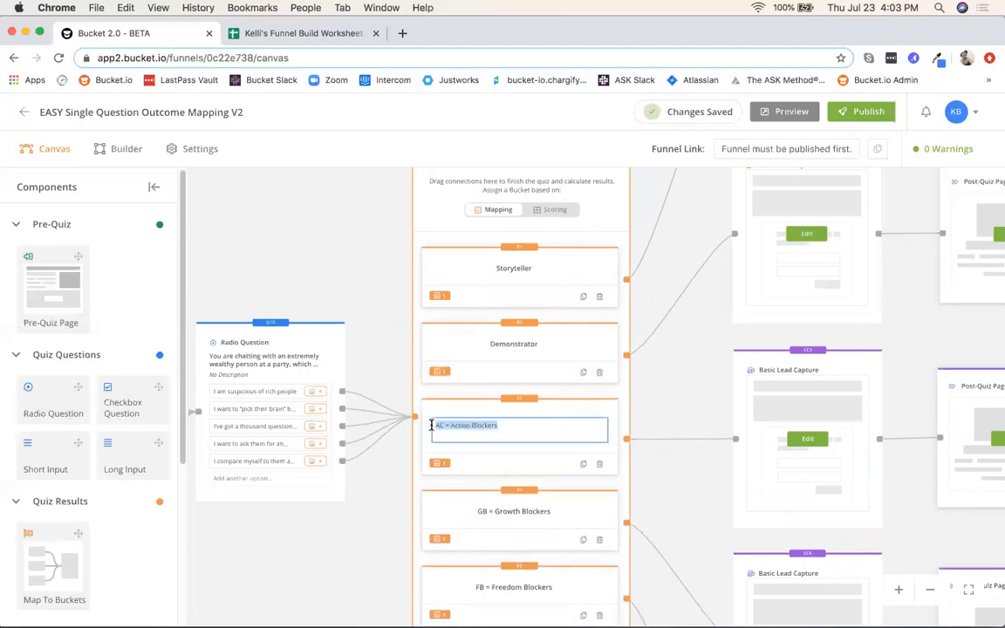
text(Jester)
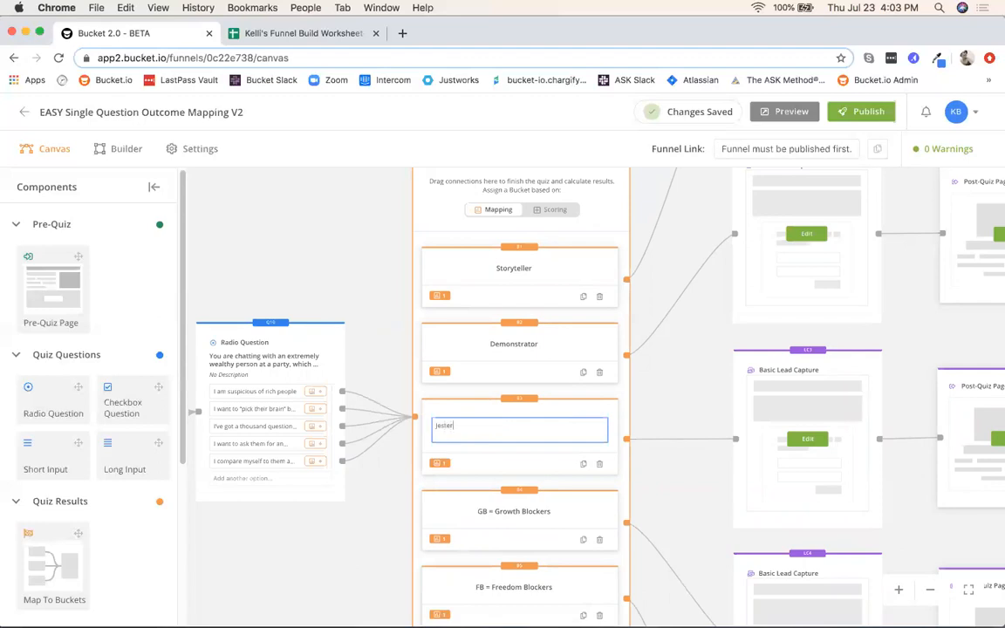
click(355, 264)
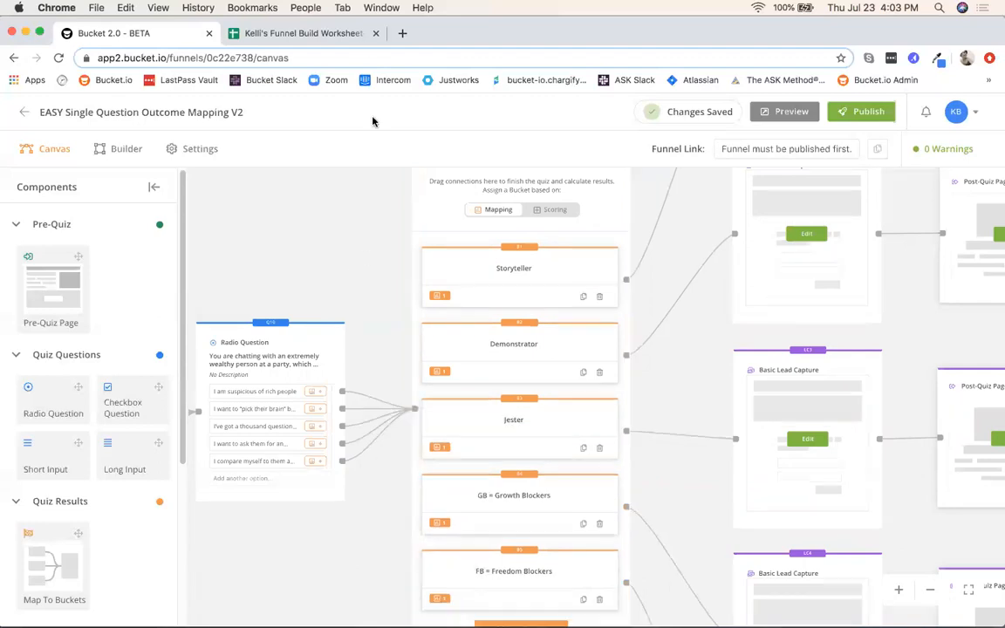
Switch to the funnel build worksheet in Google Sheets and review its bucket list and the questions on the "2. Questions-EASY" sheet.
click(306, 35)
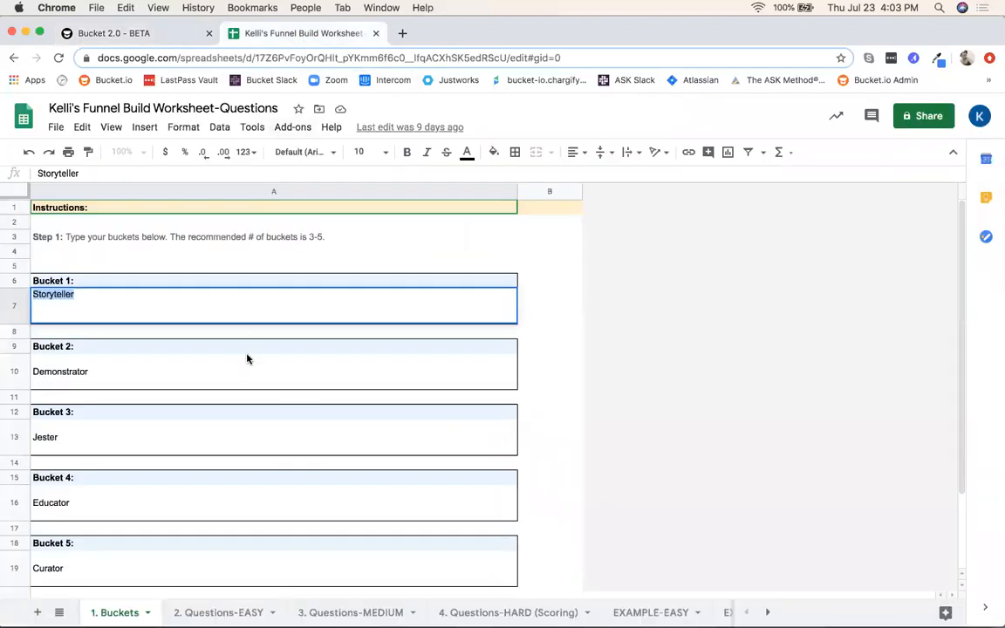
scroll(209, 356, down, 2)
scroll(179, 358, down, 3)
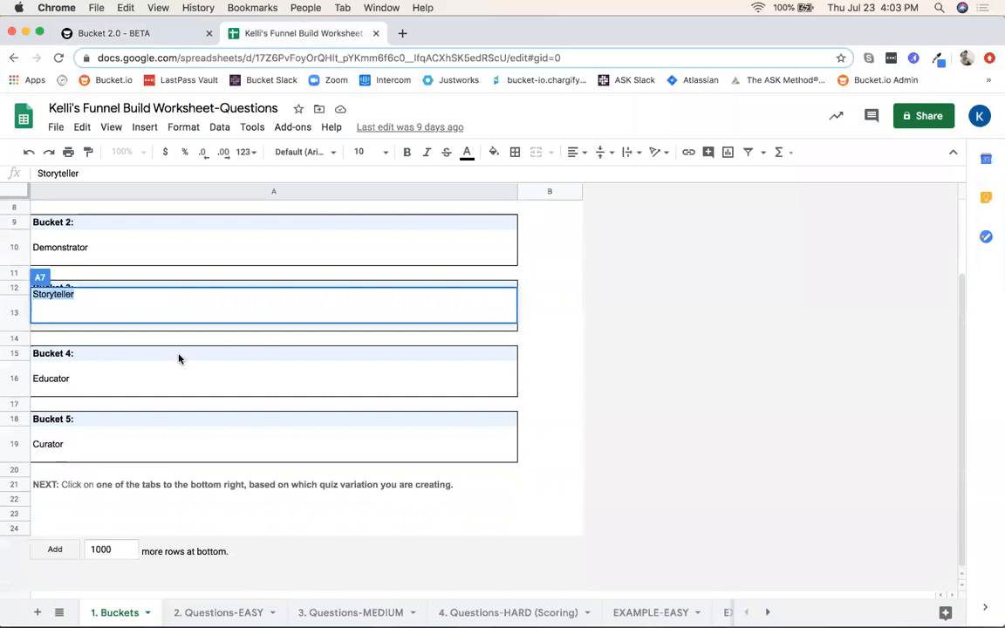
click(218, 612)
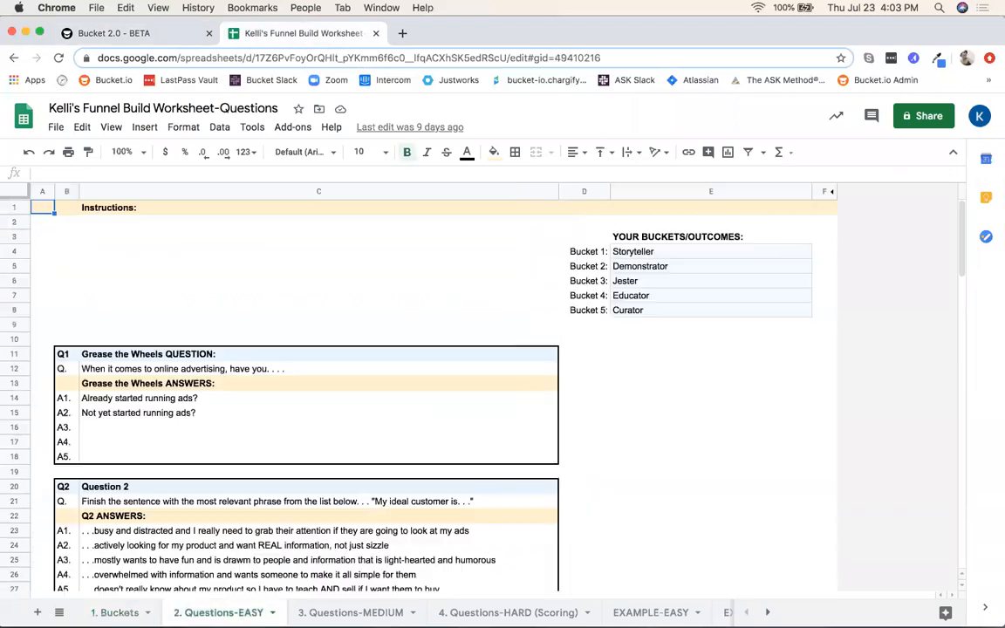
scroll(264, 437, down, 3)
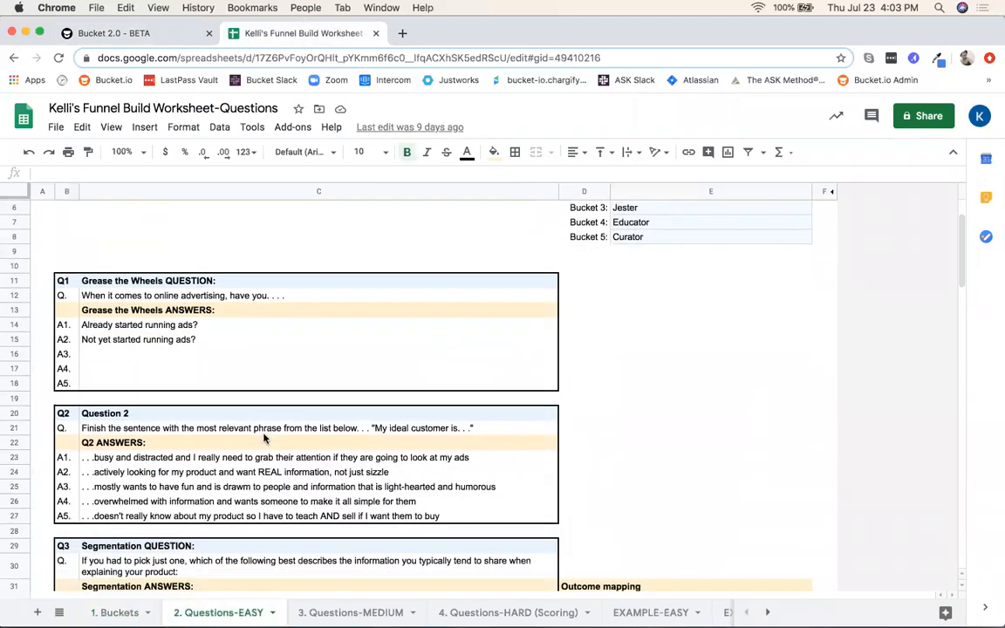
scroll(264, 439, down, 2)
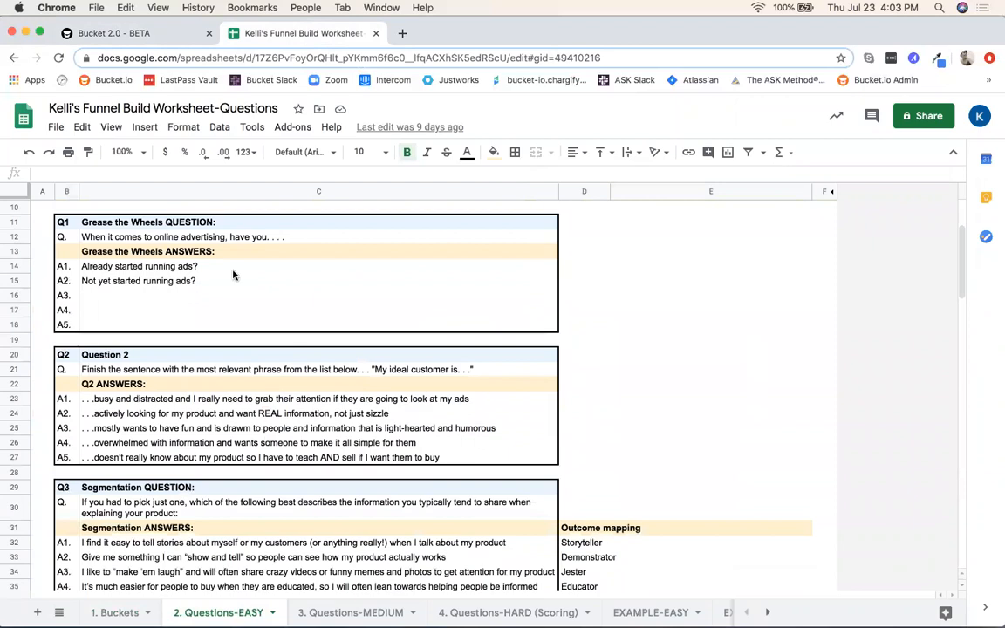
Switch back to Bucket.io and locate the first quiz questions, Q1 to Q3, on the funnel canvas.
click(171, 32)
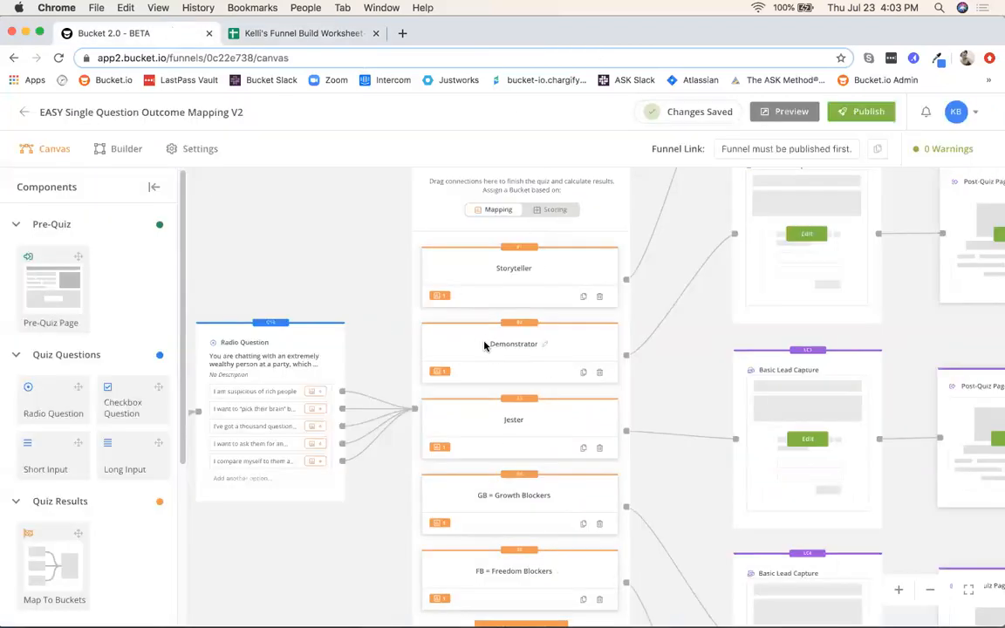
scroll(343, 255, down, 3)
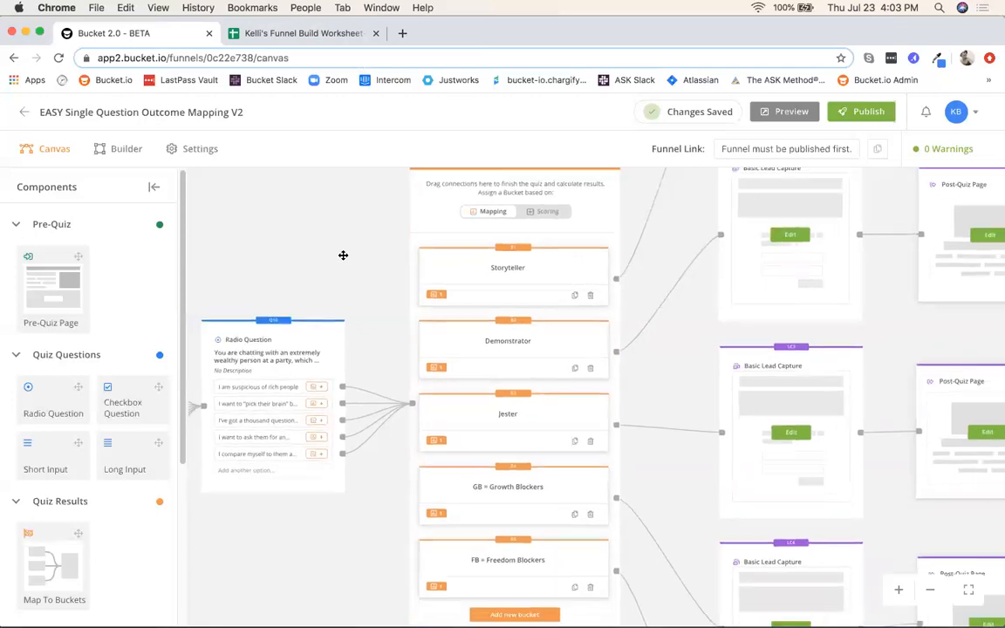
scroll(341, 256, down, 2)
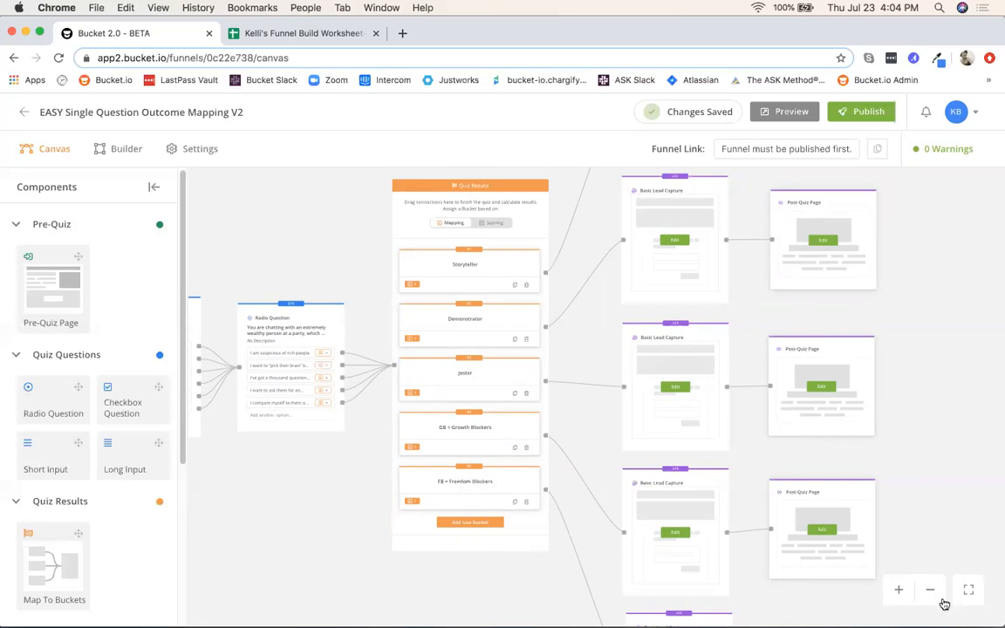
click(969, 590)
scroll(440, 461, up, 5)
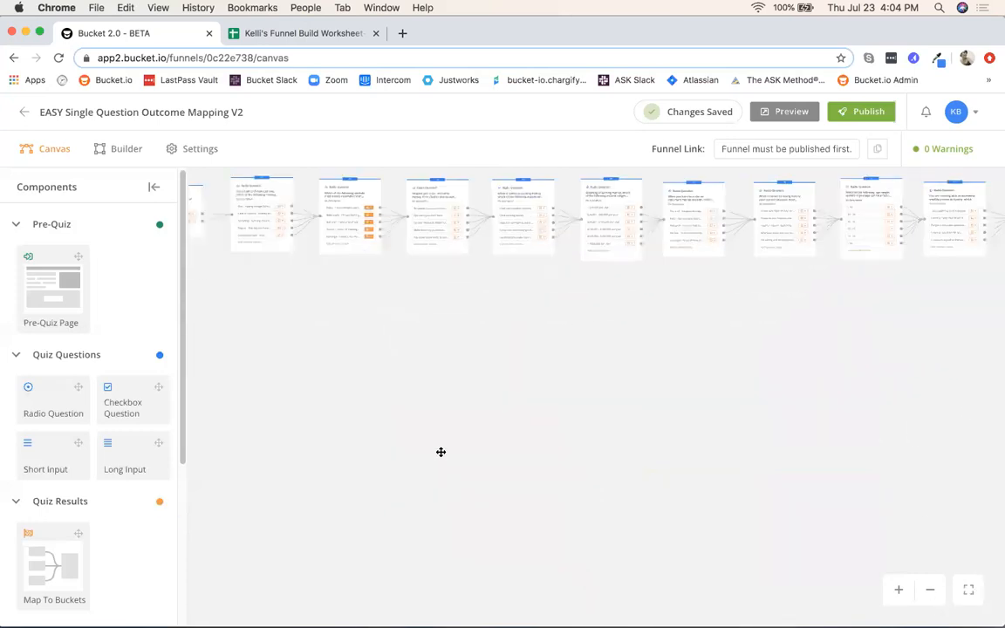
drag(307, 312, 541, 500)
scroll(541, 500, up, 4)
drag(323, 368, 376, 471)
scroll(447, 408, up, 2)
scroll(357, 410, up, 2)
scroll(357, 409, up, 2)
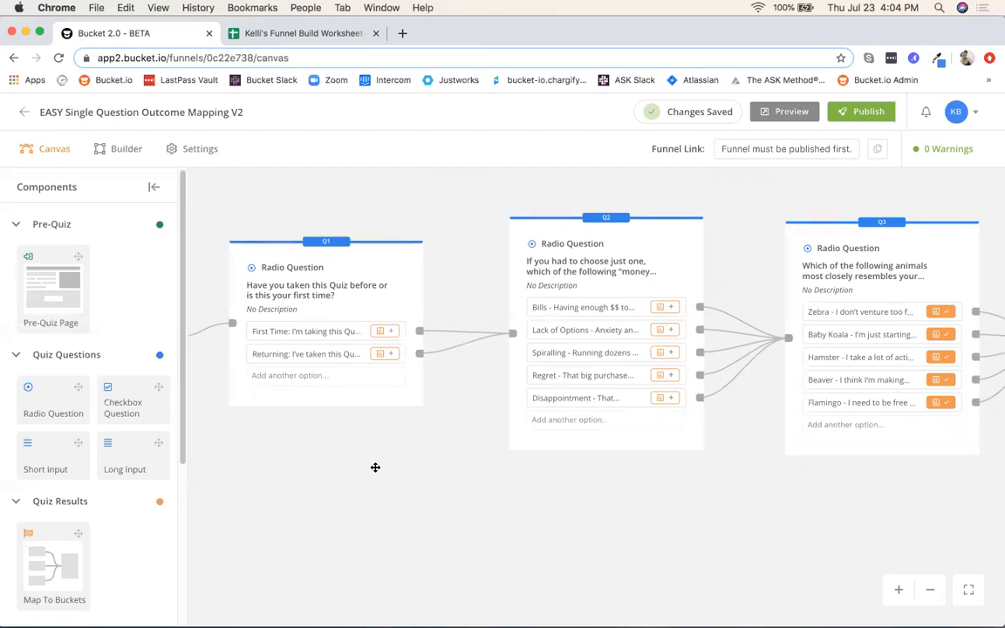
Check the Grease the Wheels question in the Google Sheets worksheet, and open Q1 for editing in the Bucket.io builder.
click(282, 35)
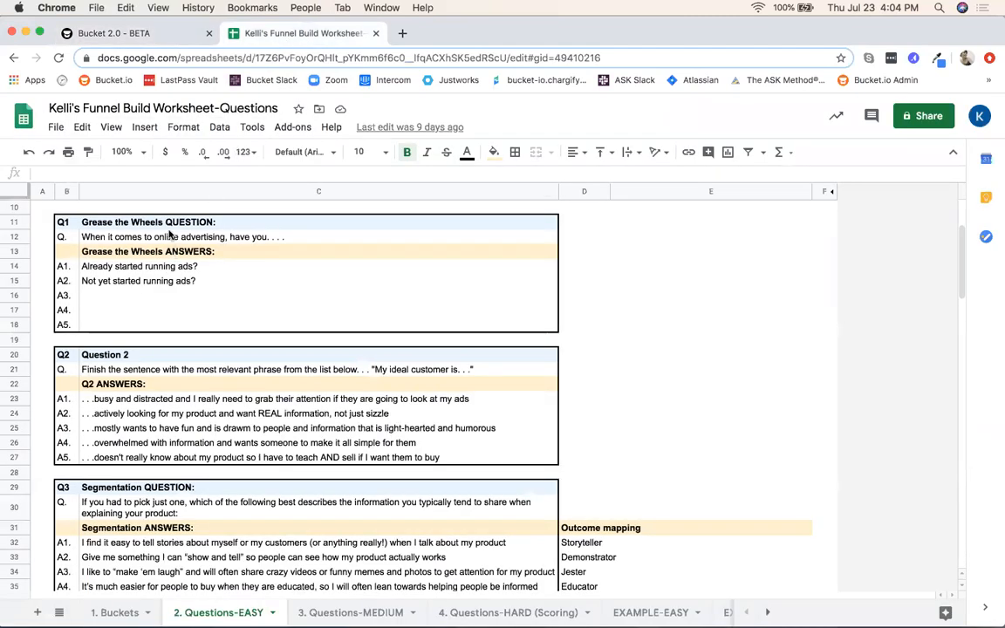
click(157, 232)
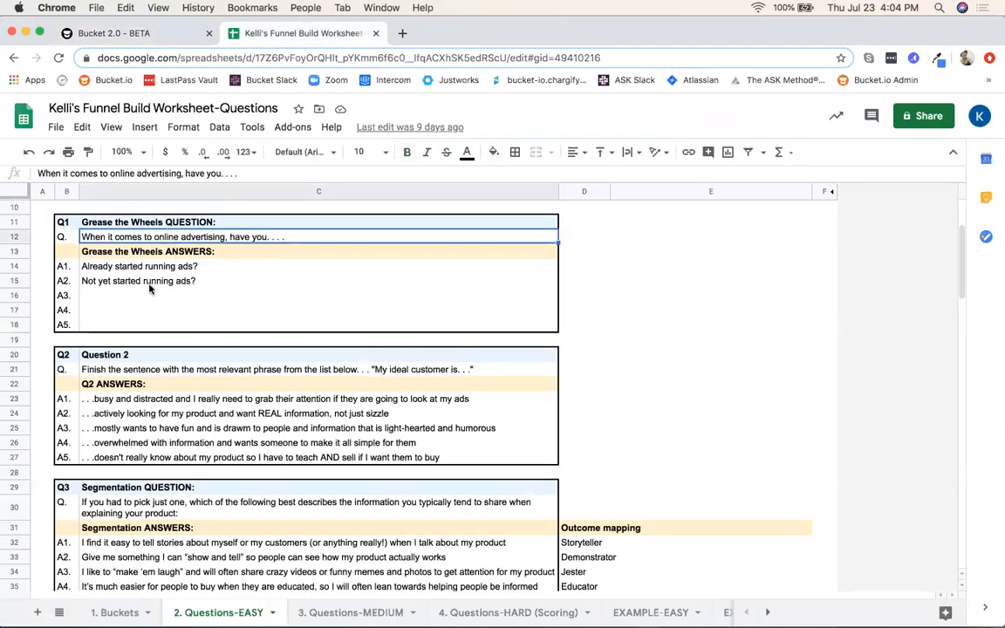
click(176, 38)
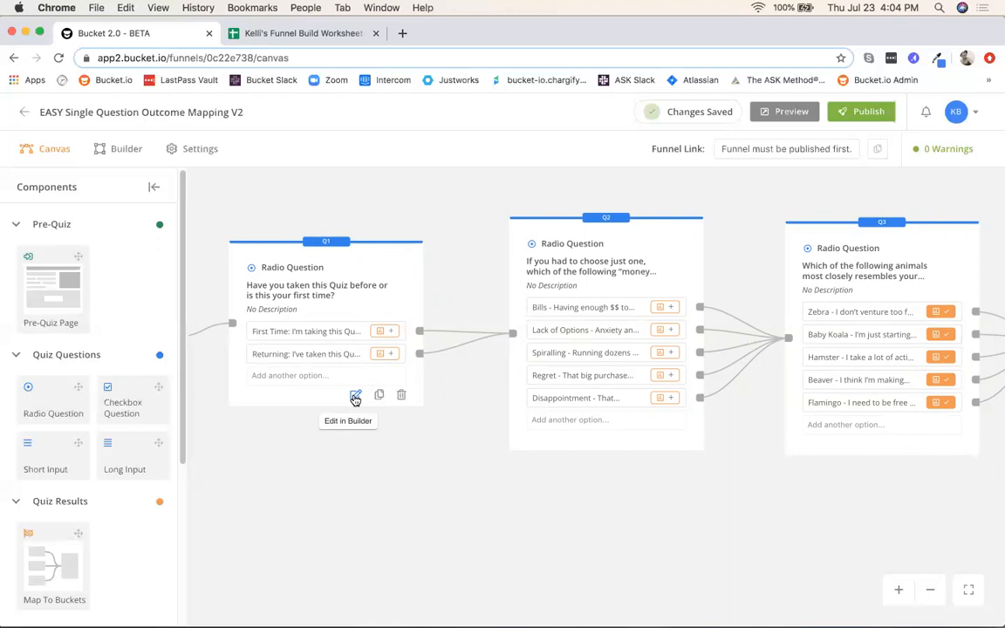
click(355, 398)
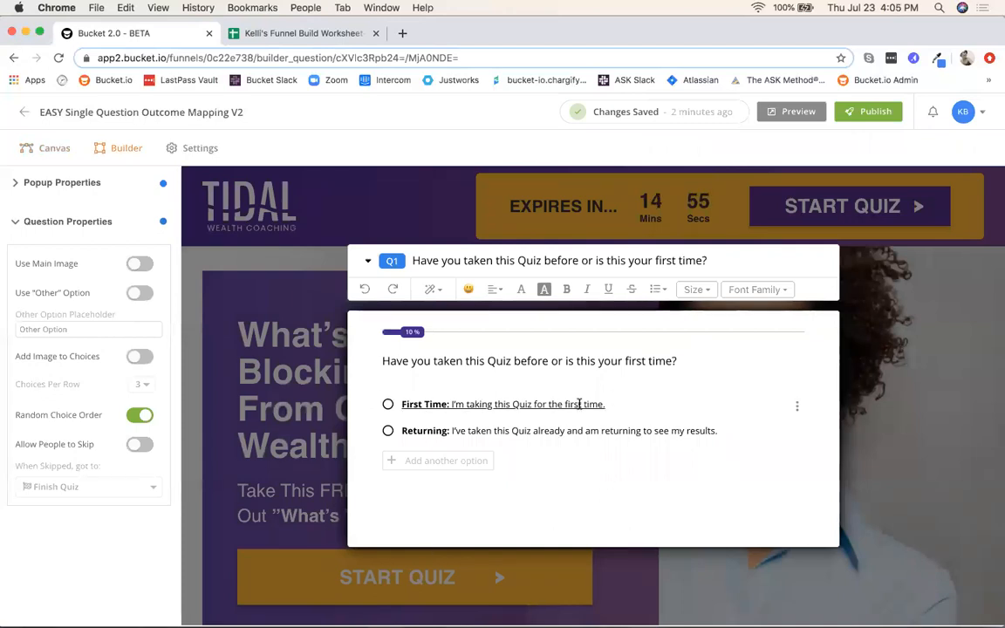
Clear the existing question text of Q1, "Have you taken this Quiz before or is this your first time?".
click(662, 360)
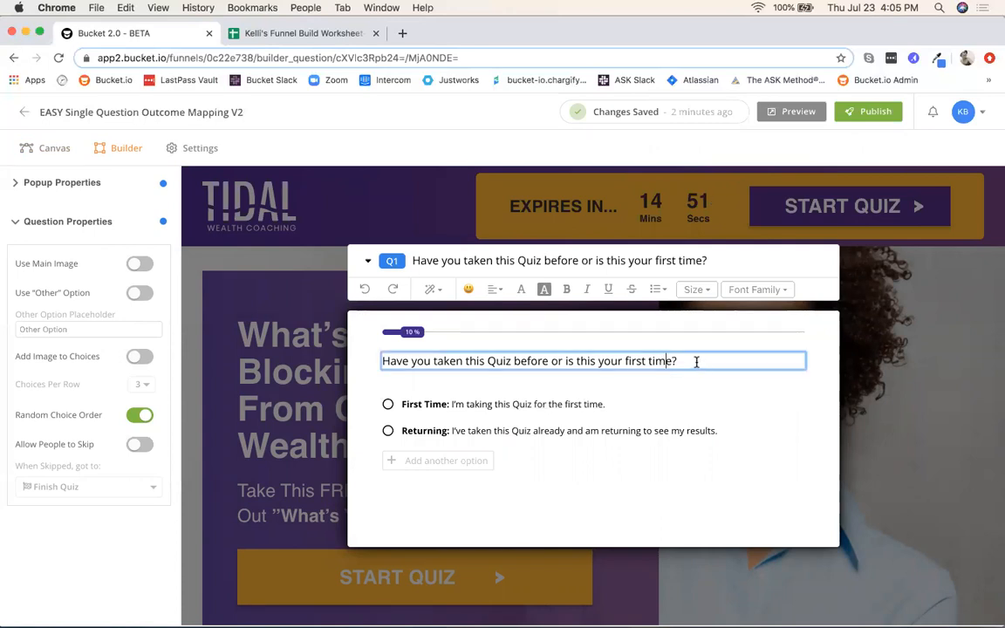
drag(692, 360, 382, 357)
key(BackSpace)
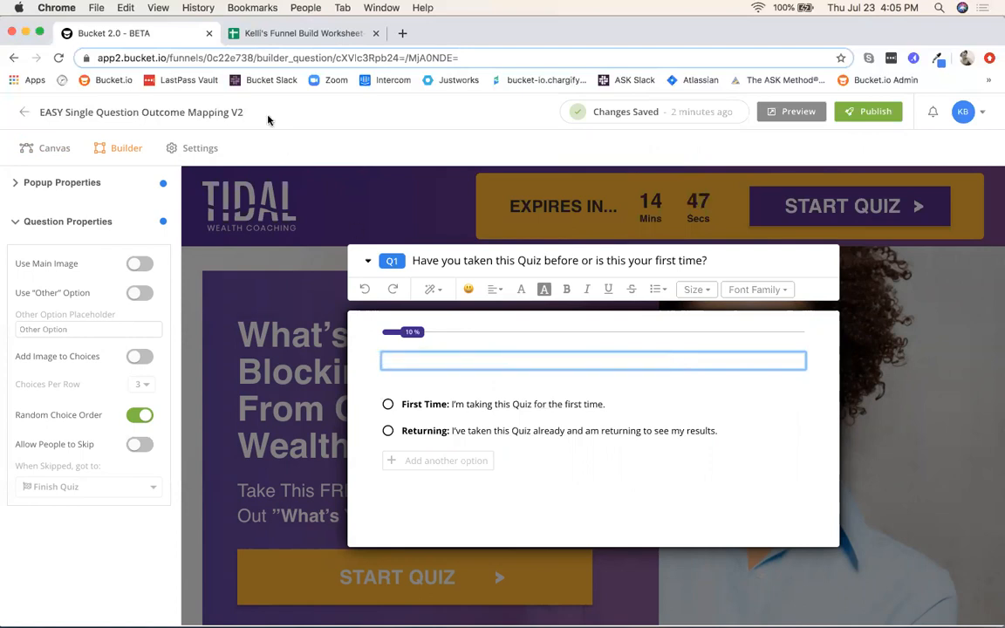
Switch to the Google Sheets worksheet and copy the Q1 question text "When it comes to online advertising, have you. . . .".
click(286, 33)
double_click(189, 235)
drag(285, 235, 93, 238)
right_click(93, 235)
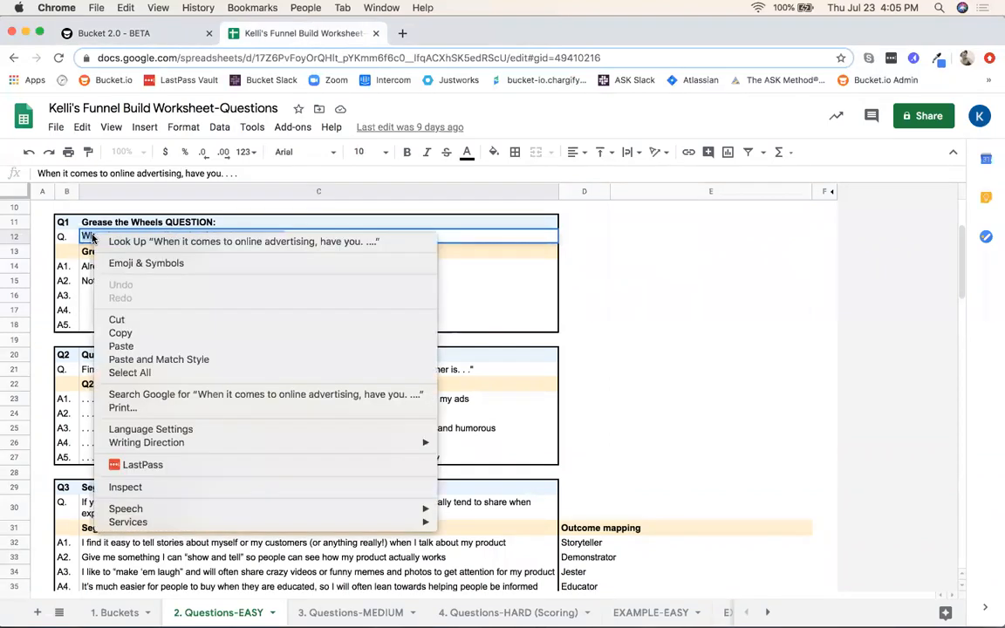
click(121, 332)
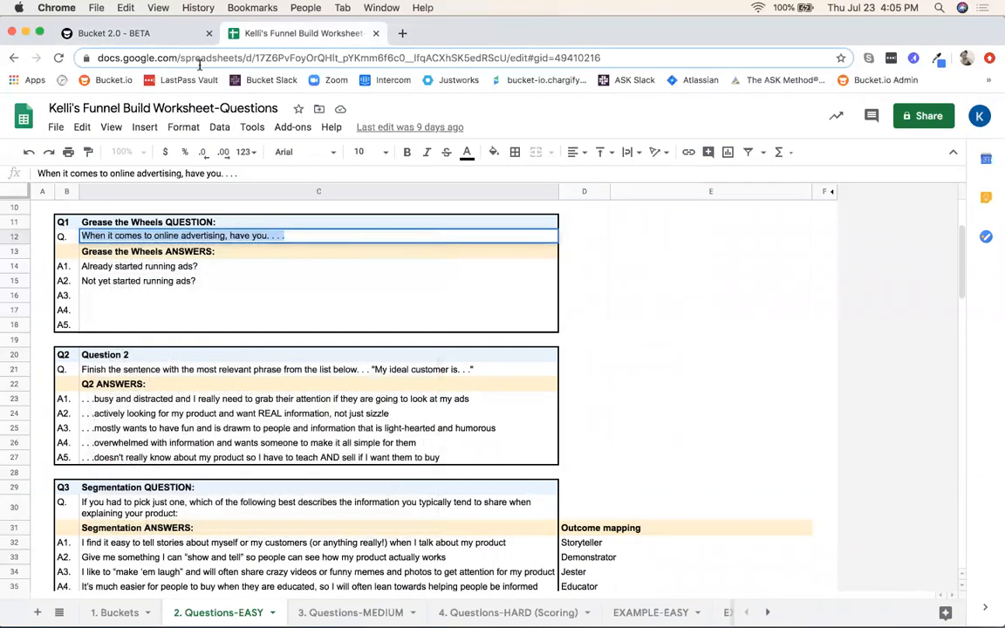
Back in Bucket.io, replace Q1's placeholder question text with the copied "When it comes to online advertising, have you. . . .".
click(166, 35)
drag(426, 362, 384, 360)
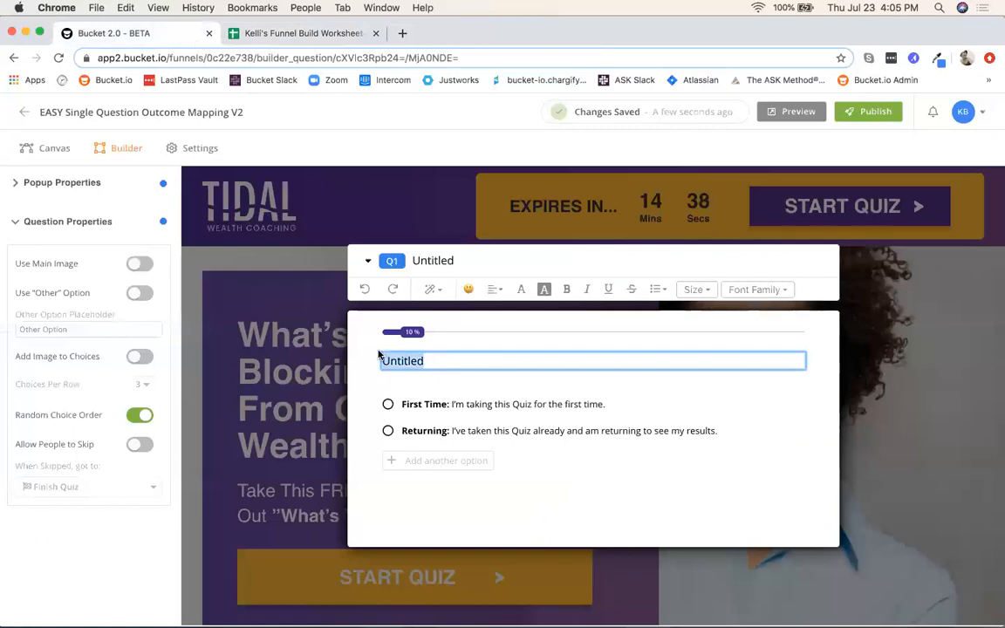
key(BackSpace)
right_click(396, 360)
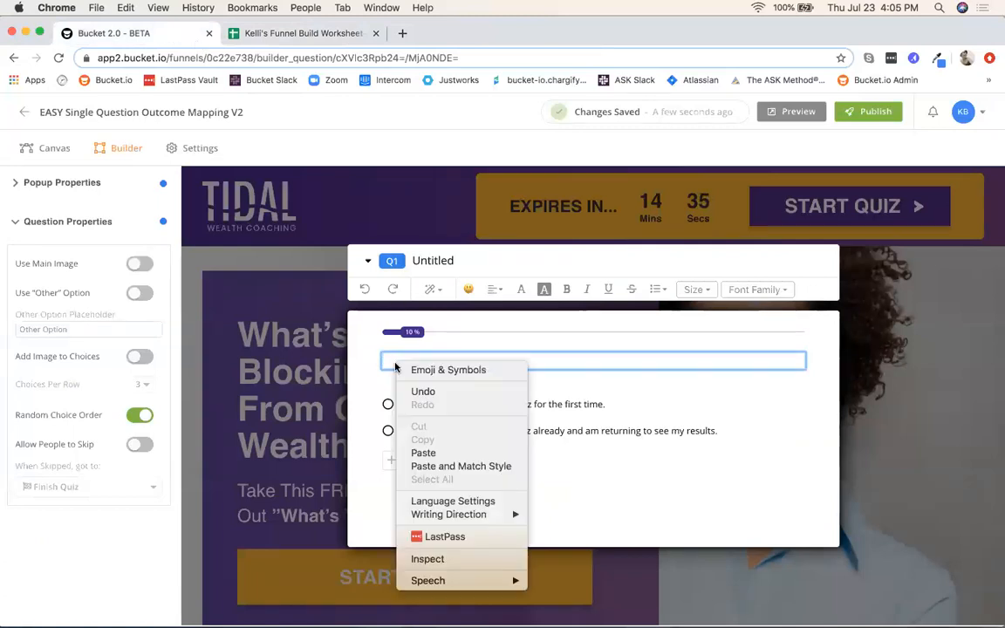
click(441, 455)
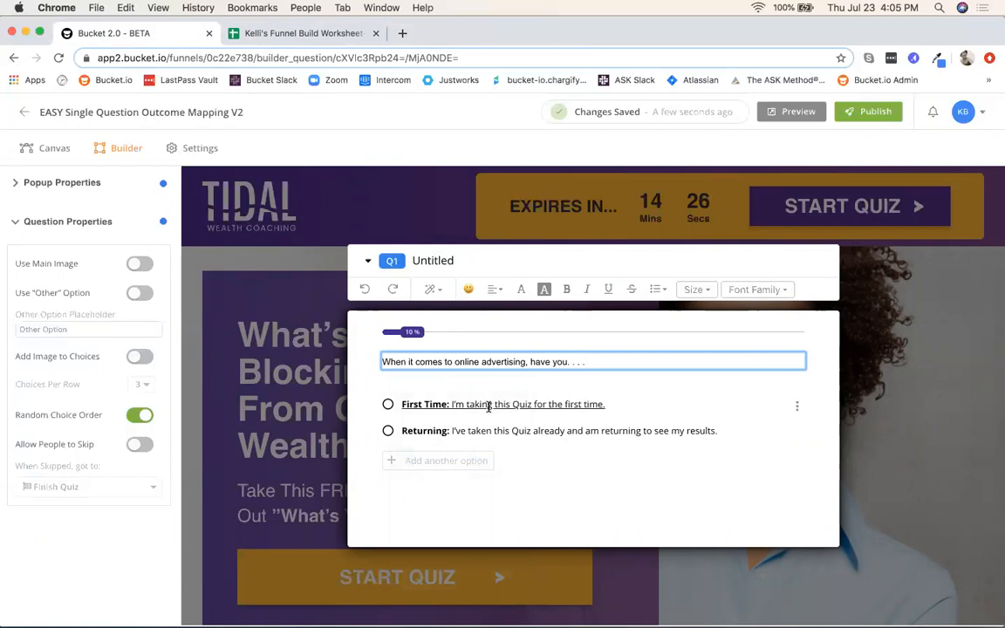
Clear the text of Q1's first answer option, "First Time: I'm taking this Quiz for the first time.".
click(611, 404)
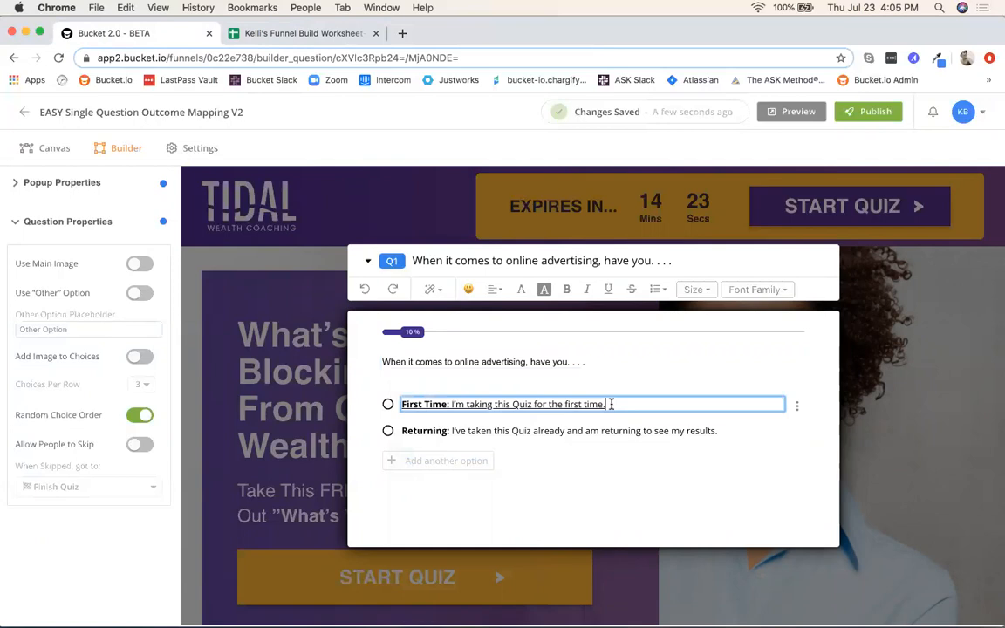
drag(609, 405, 400, 410)
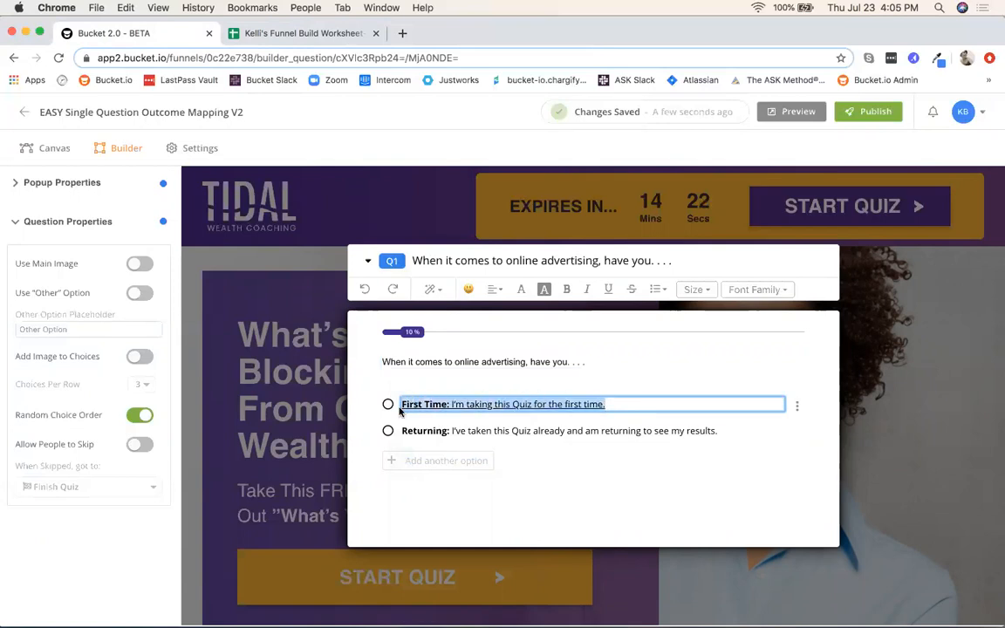
key(BackSpace)
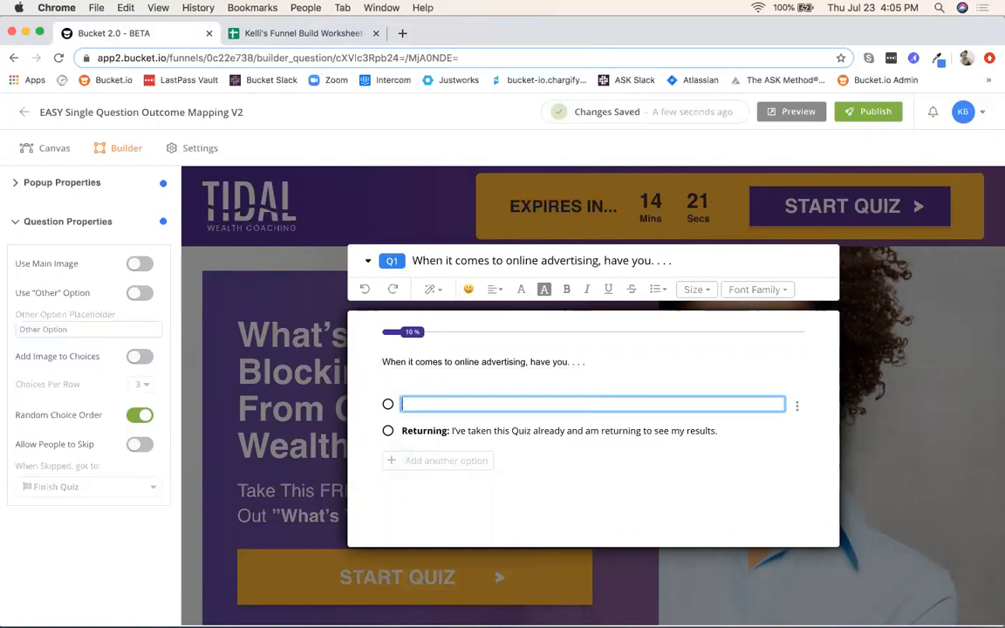
Switch to the Google Sheets worksheet and copy Q1's answer A1, "Already started running ads?".
click(302, 37)
double_click(195, 266)
drag(196, 265, 83, 264)
right_click(97, 263)
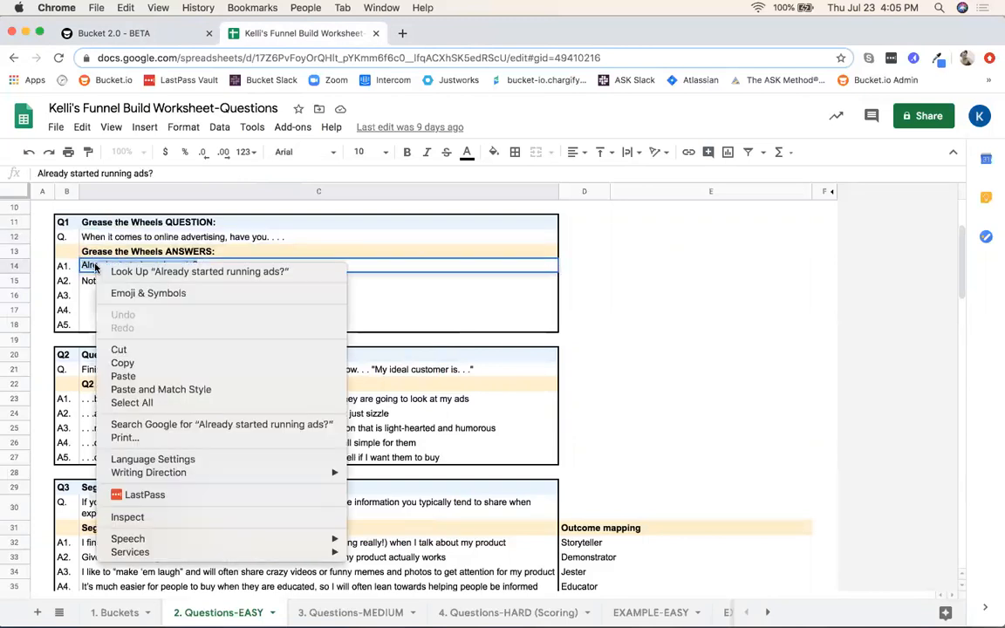
click(122, 363)
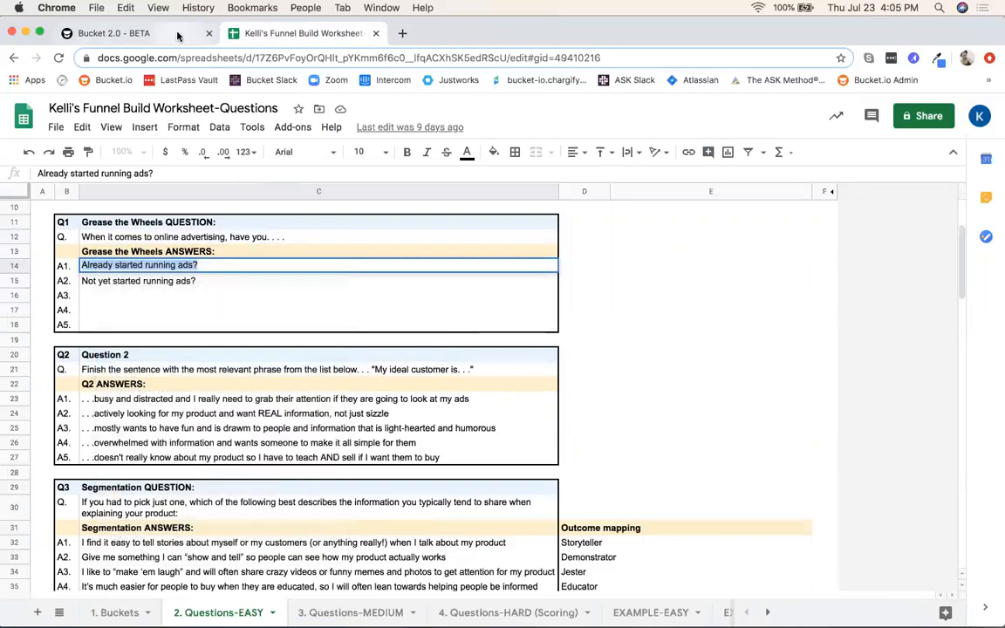
Back in Bucket.io, replace the placeholder of Q1's first answer option with the copied "Already started running ads?".
click(155, 33)
double_click(428, 404)
right_click(415, 404)
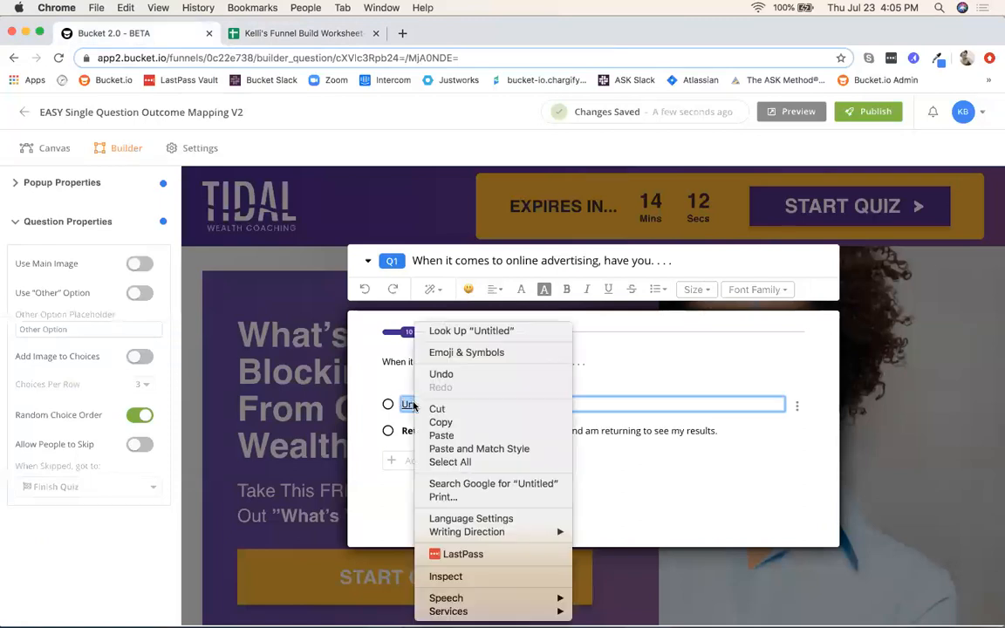
click(441, 436)
Replace Q1's second answer option with "Not yet started running ads?" and remove its bold formatting.
click(426, 431)
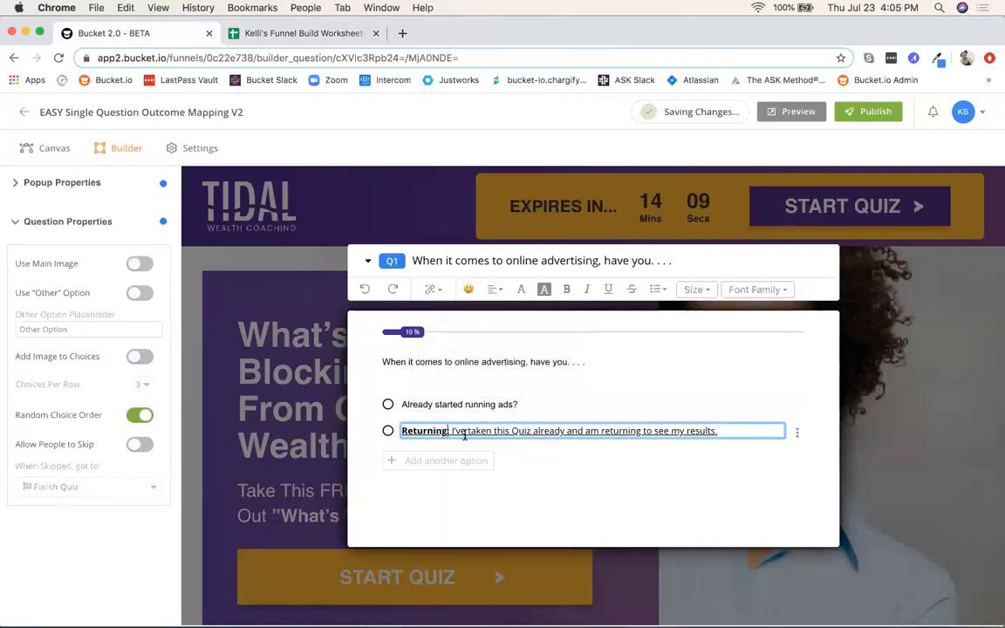
drag(729, 428, 392, 427)
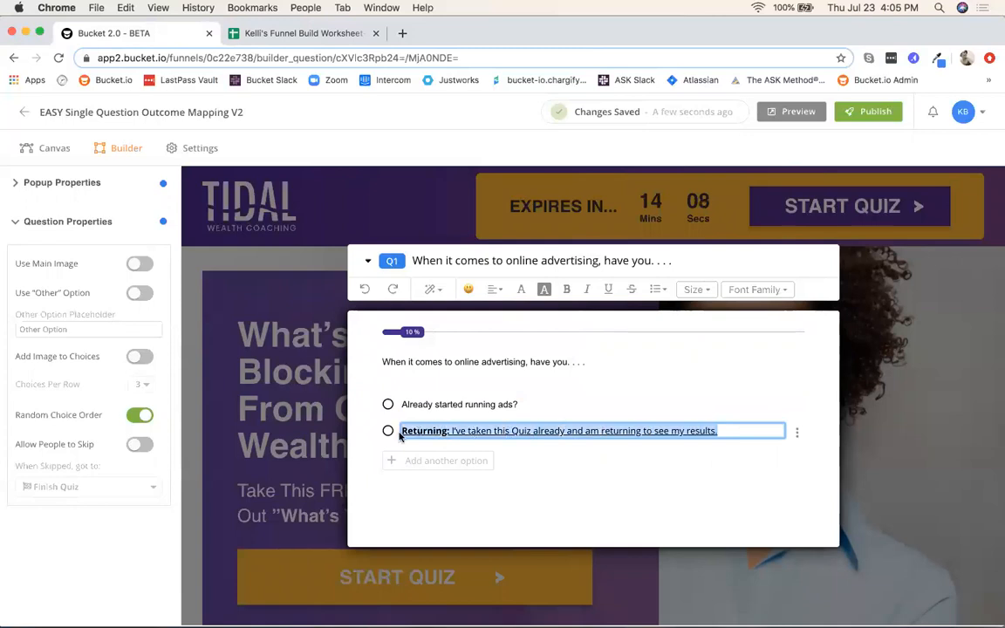
text(Not yet started running ads)
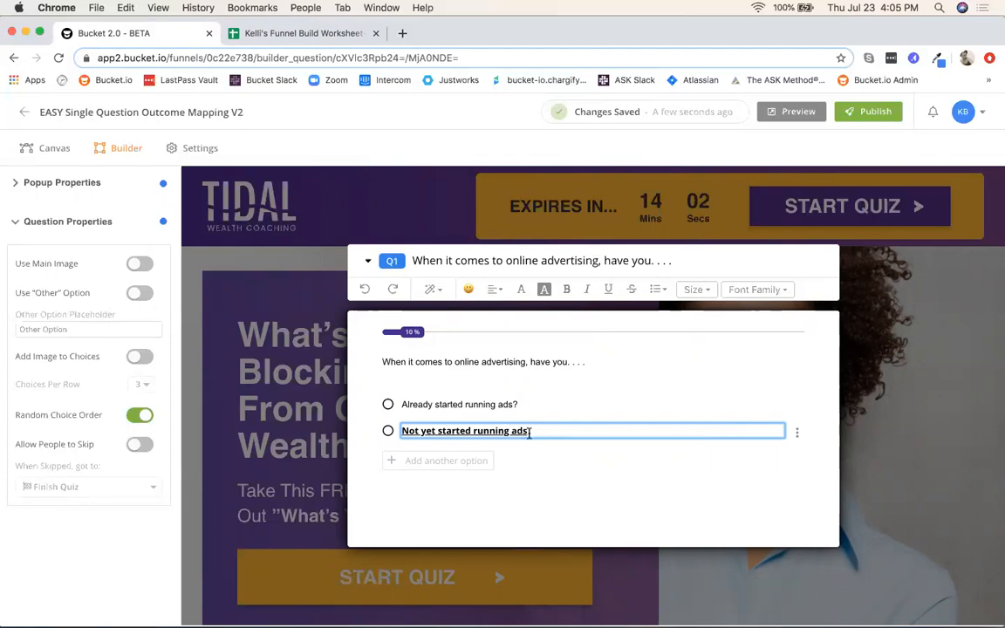
drag(531, 430, 403, 430)
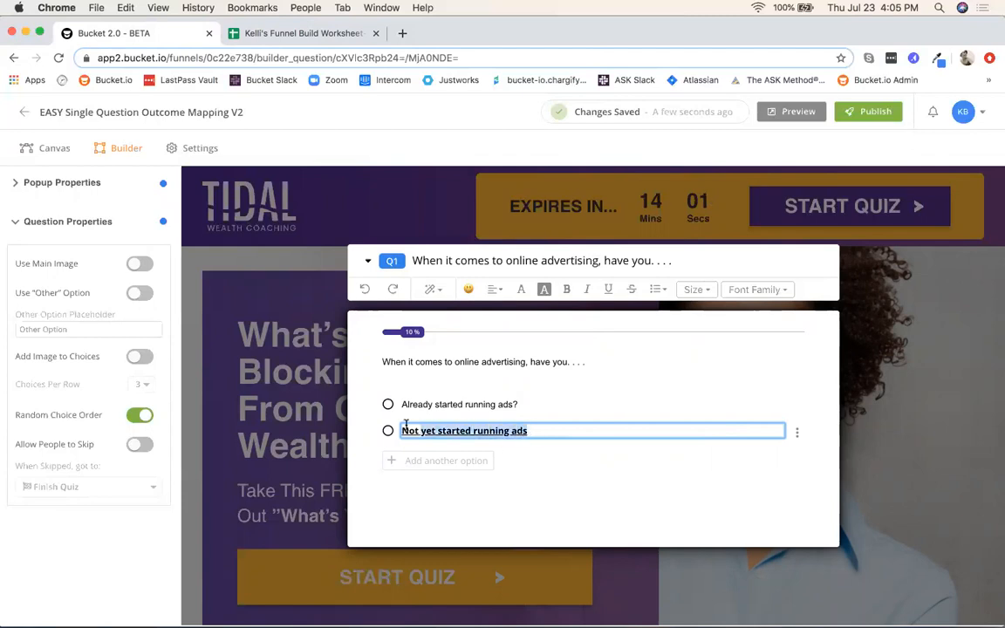
click(565, 291)
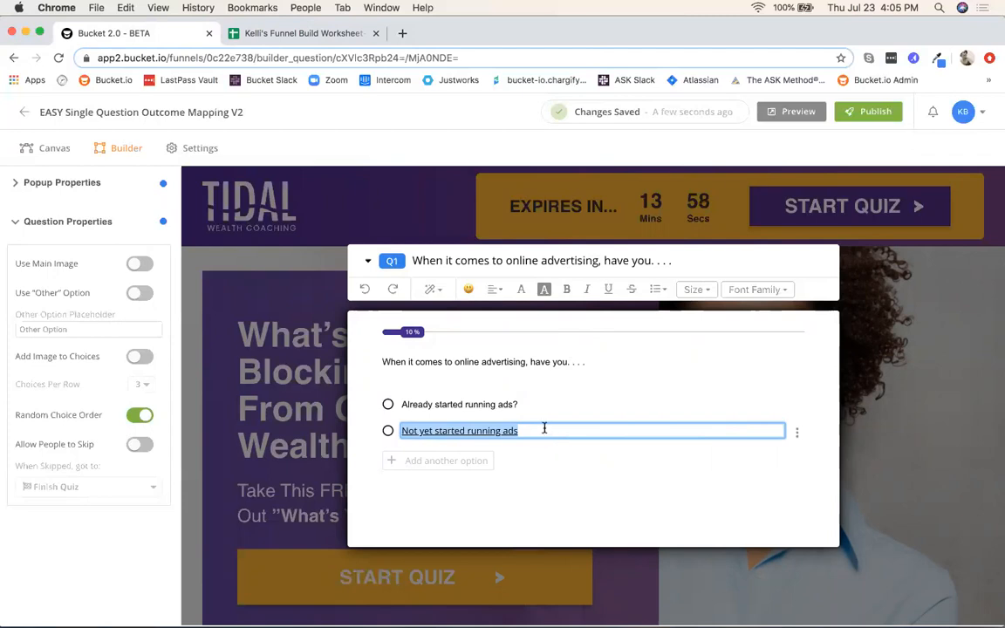
click(540, 430)
text(?)
click(608, 482)
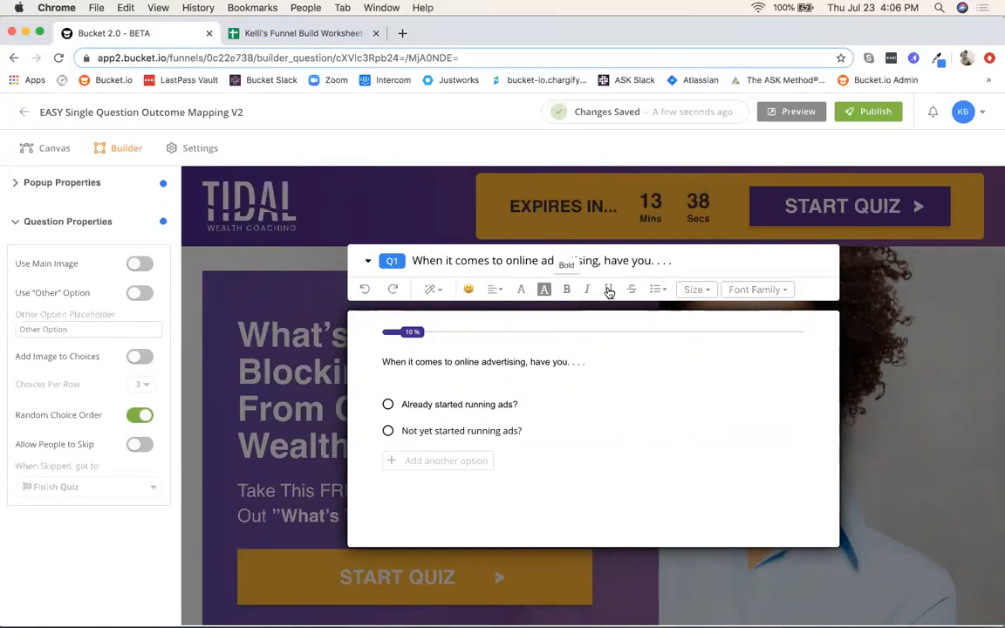
Look through the font sizes and font families available for the question text.
click(705, 291)
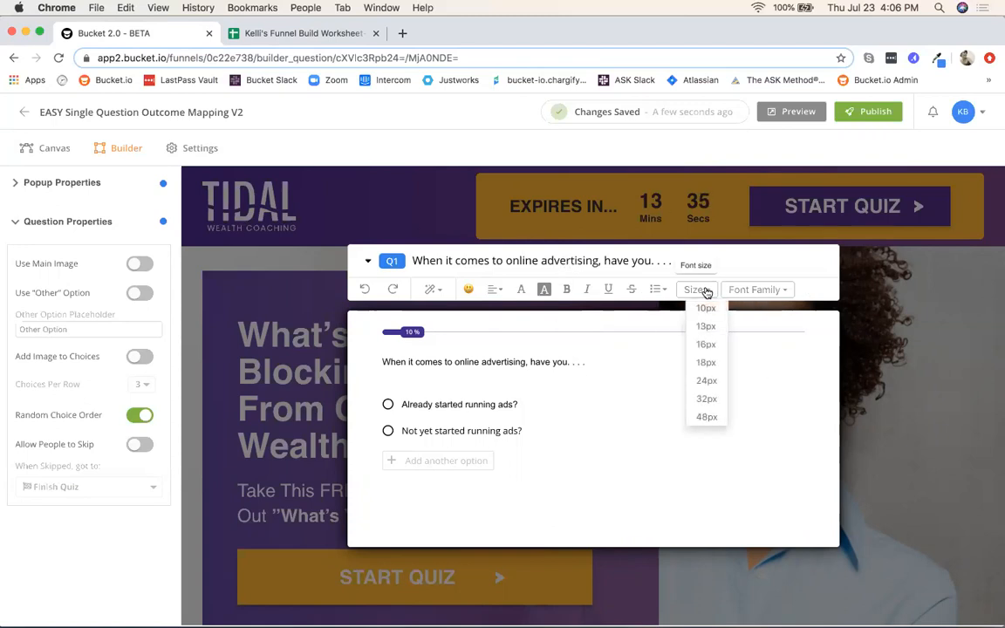
click(775, 295)
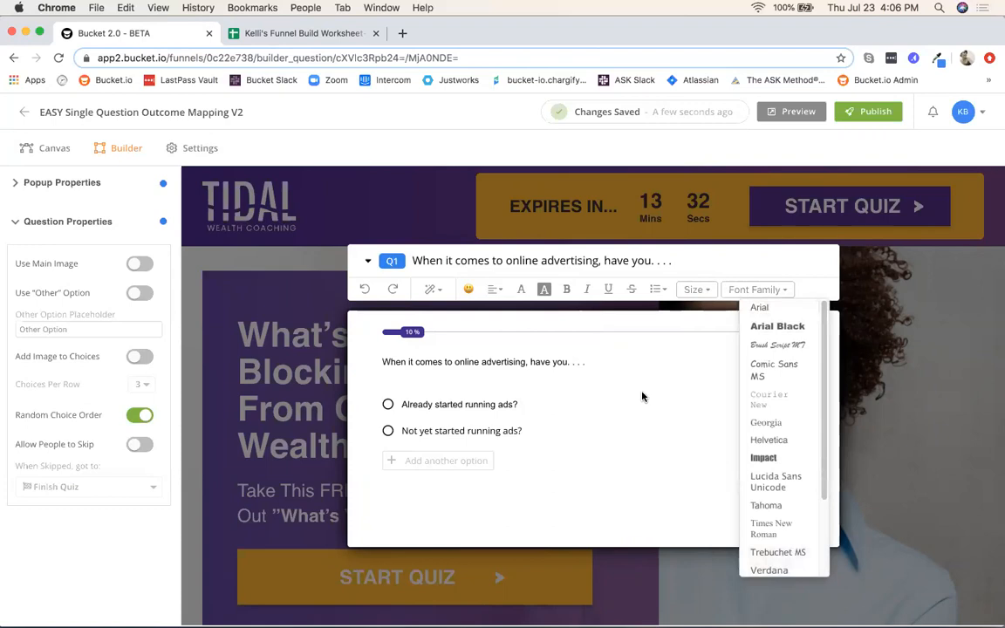
click(613, 379)
click(619, 349)
click(736, 289)
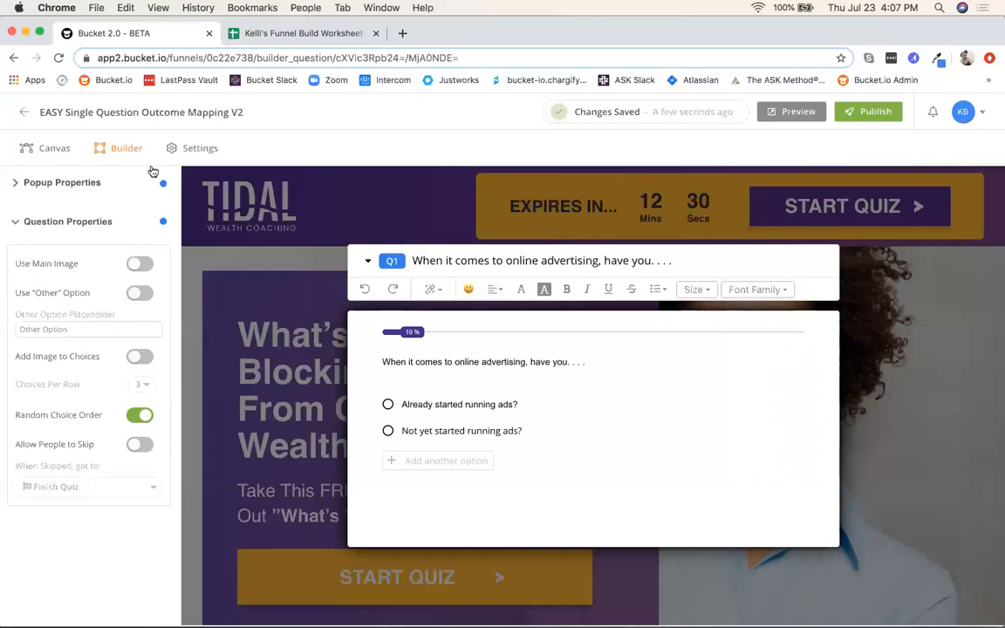
Open the popup properties and turn the box shadow off and back on.
click(104, 184)
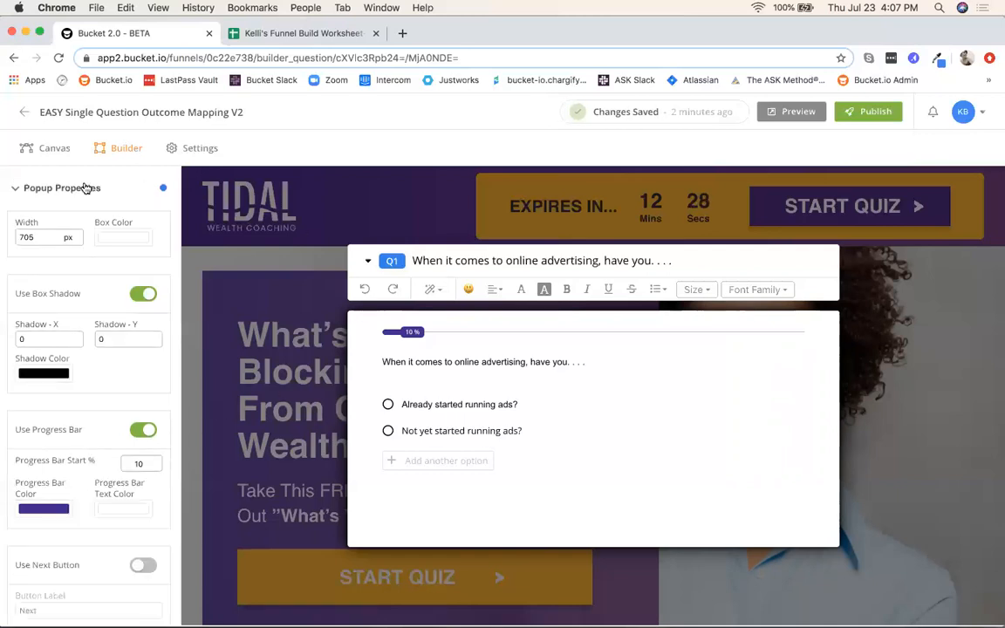
scroll(48, 288, down, 1)
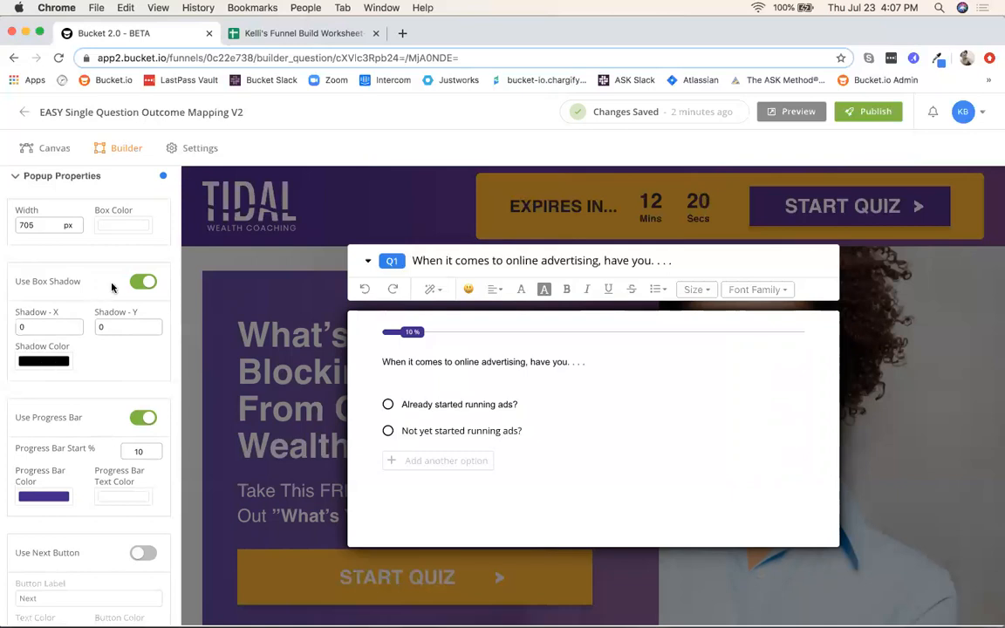
click(135, 285)
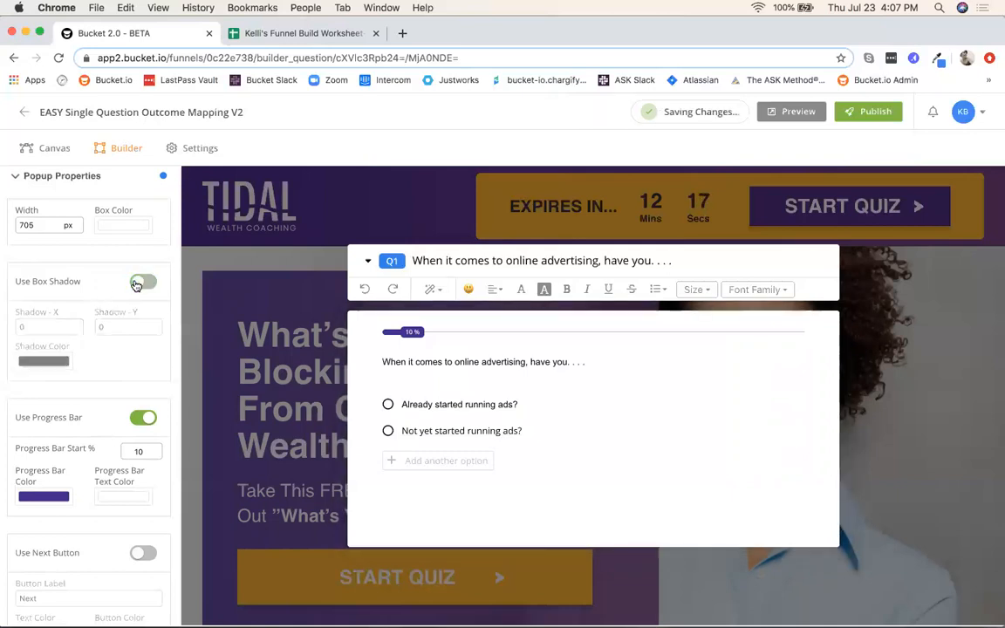
click(148, 285)
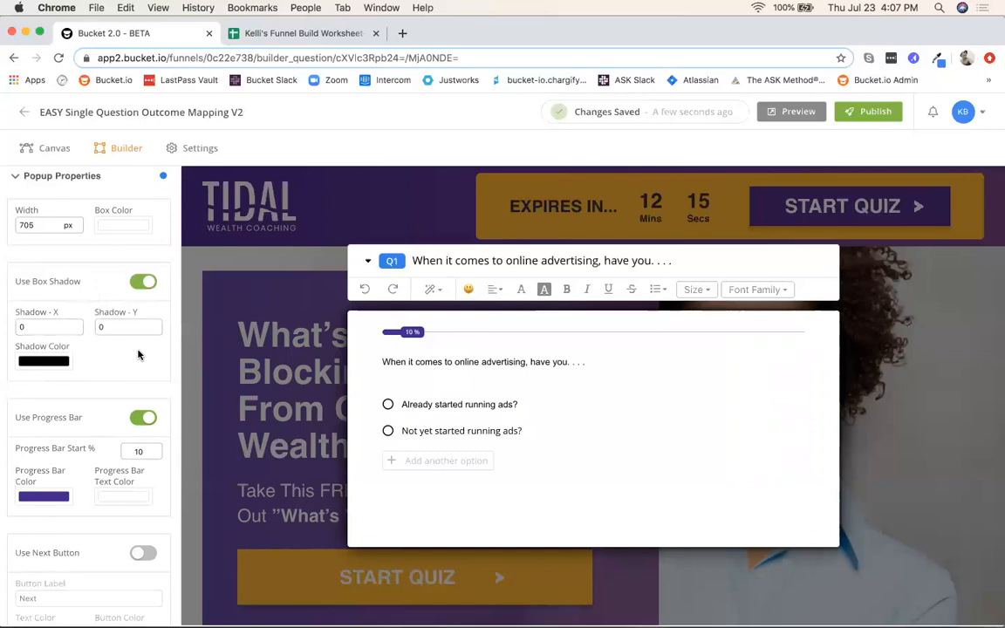
Change the popup's progress bar color to grey (RGB 127, 125, 133).
scroll(144, 292, down, 3)
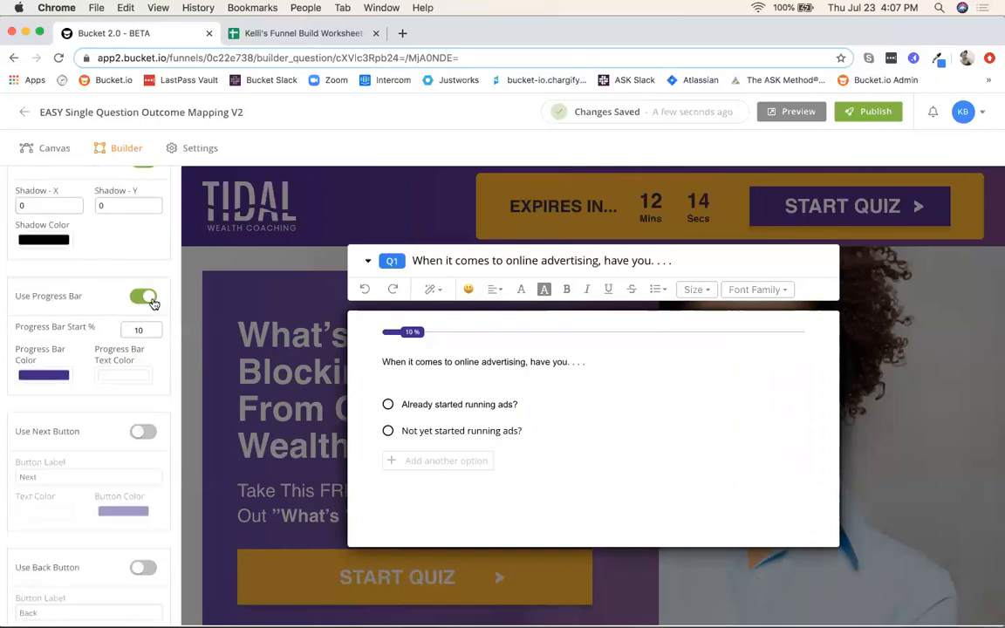
click(52, 377)
click(24, 448)
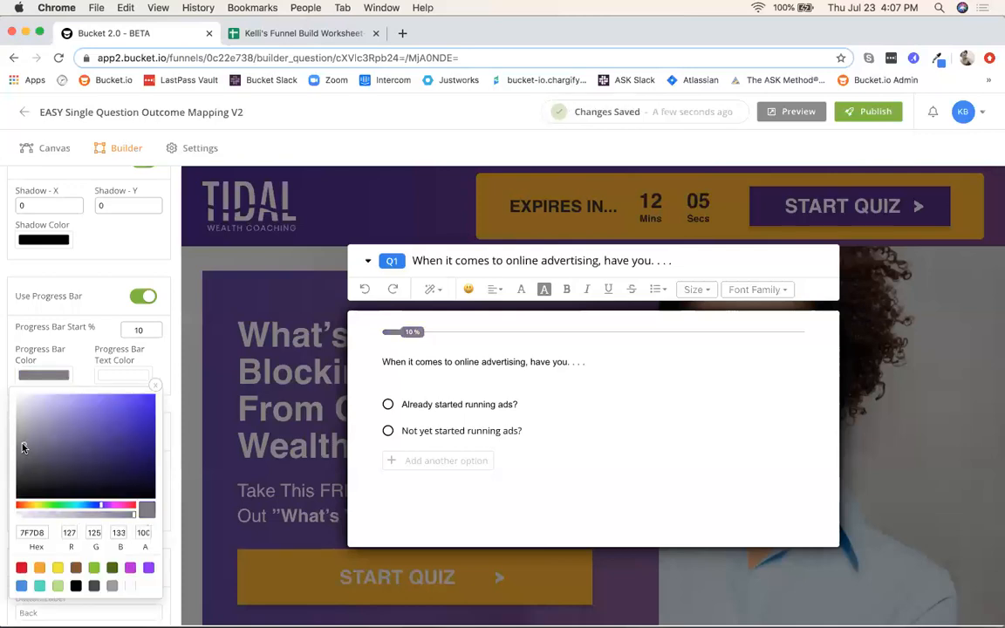
click(158, 387)
Examine the progress bar start percentage, the next and back button settings and the question properties.
click(136, 329)
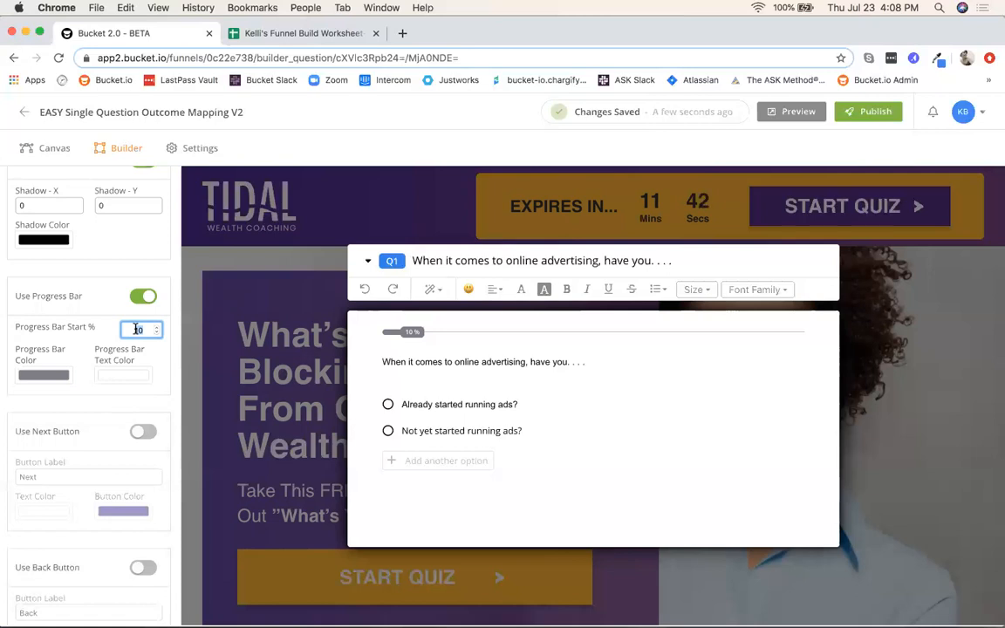
double_click(137, 329)
scroll(110, 394, down, 5)
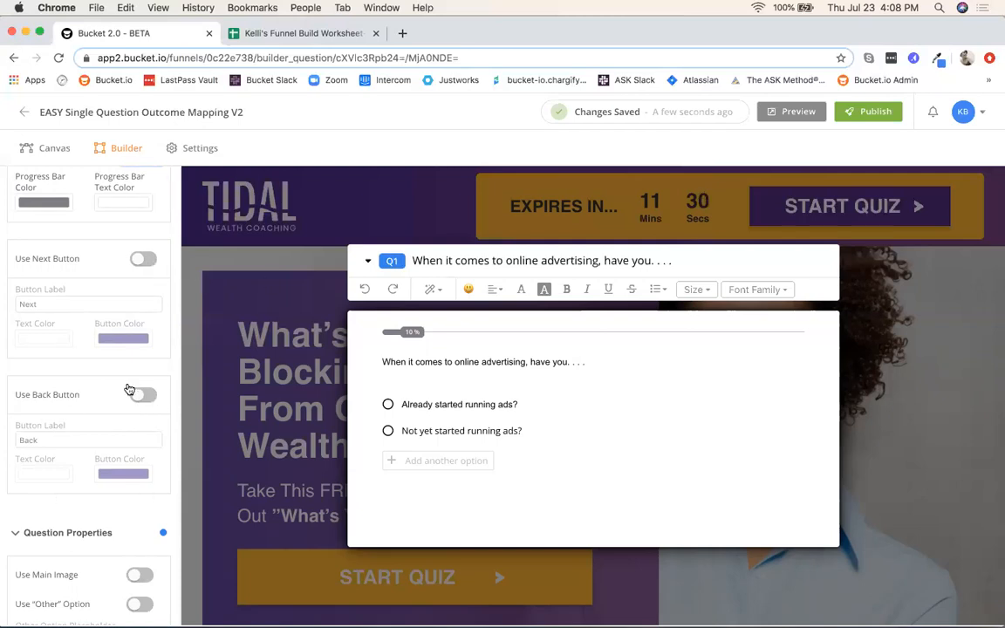
scroll(62, 399, down, 3)
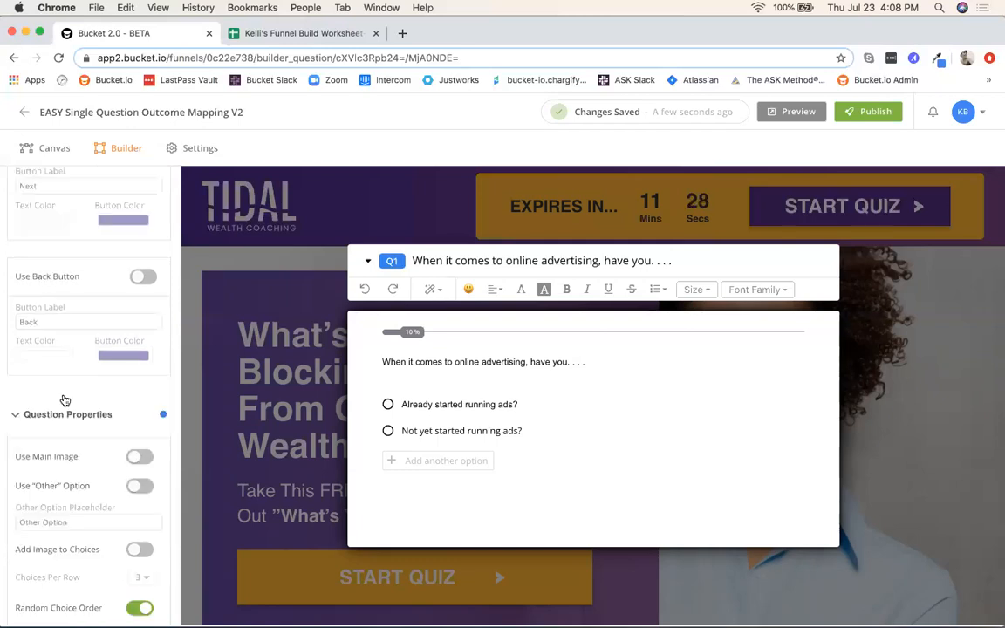
scroll(66, 362, up, 5)
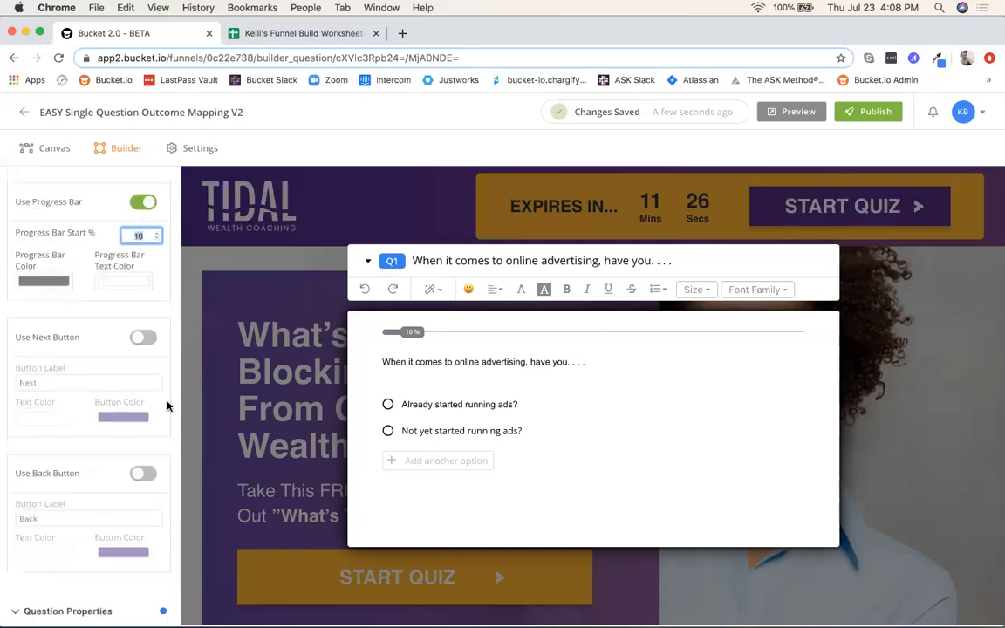
scroll(26, 393, down, 7)
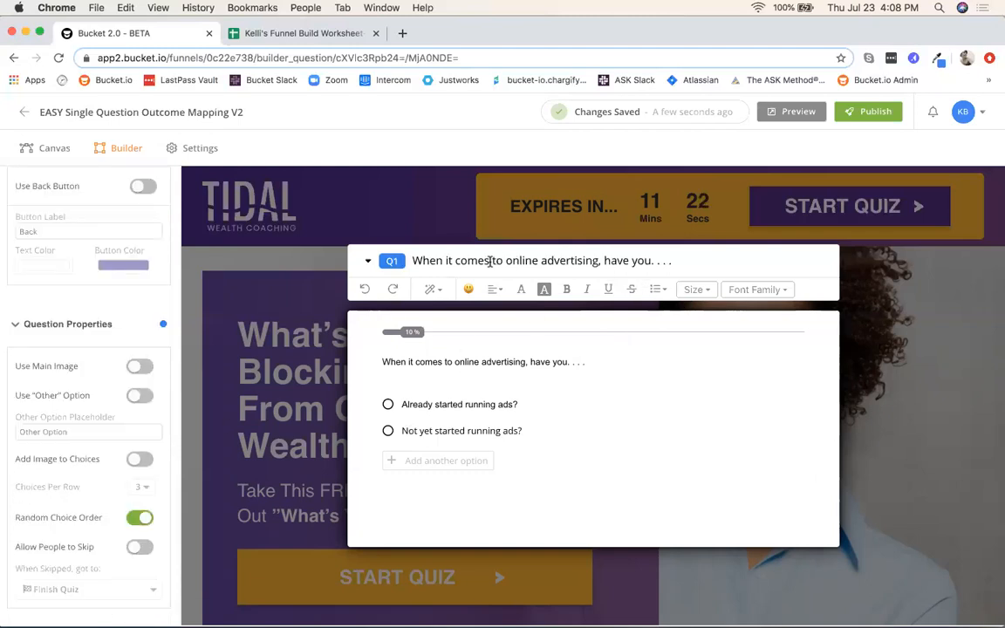
Open question Q2, select its question text, and locate the Question 2 text in the Google Sheets worksheet.
click(368, 261)
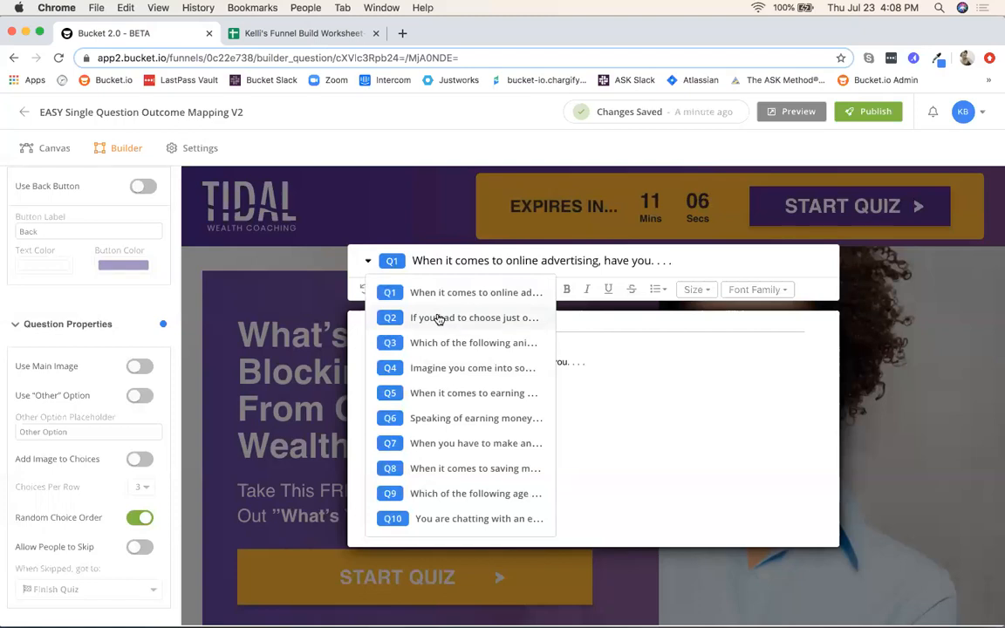
click(449, 320)
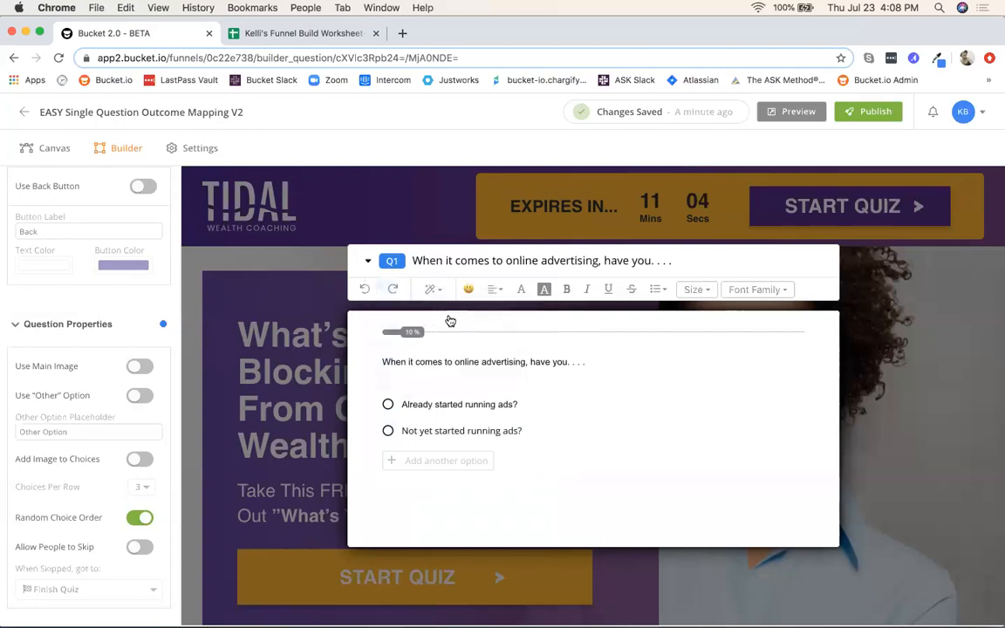
drag(572, 329, 379, 316)
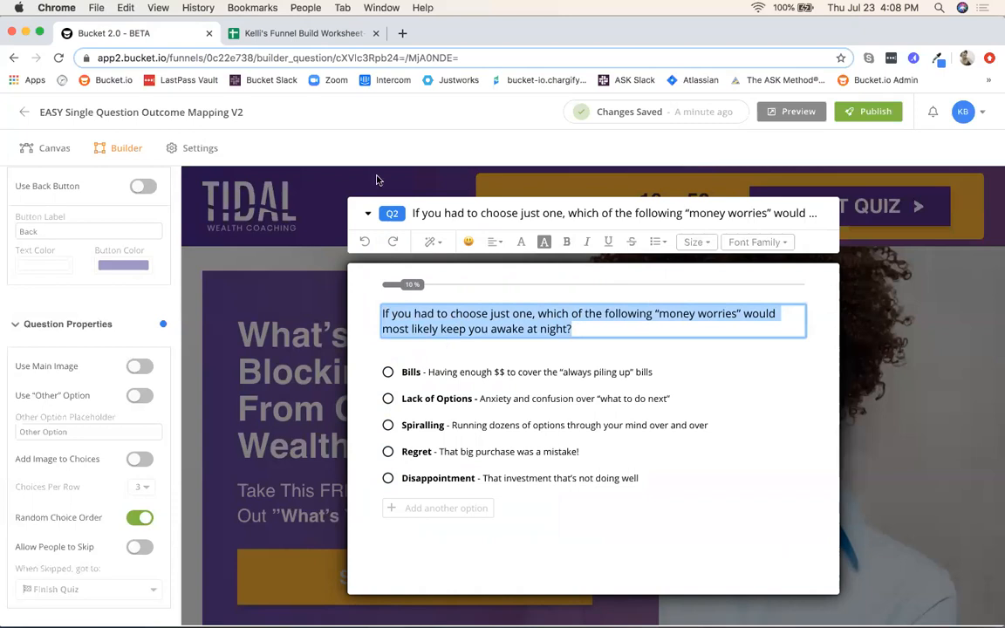
click(285, 38)
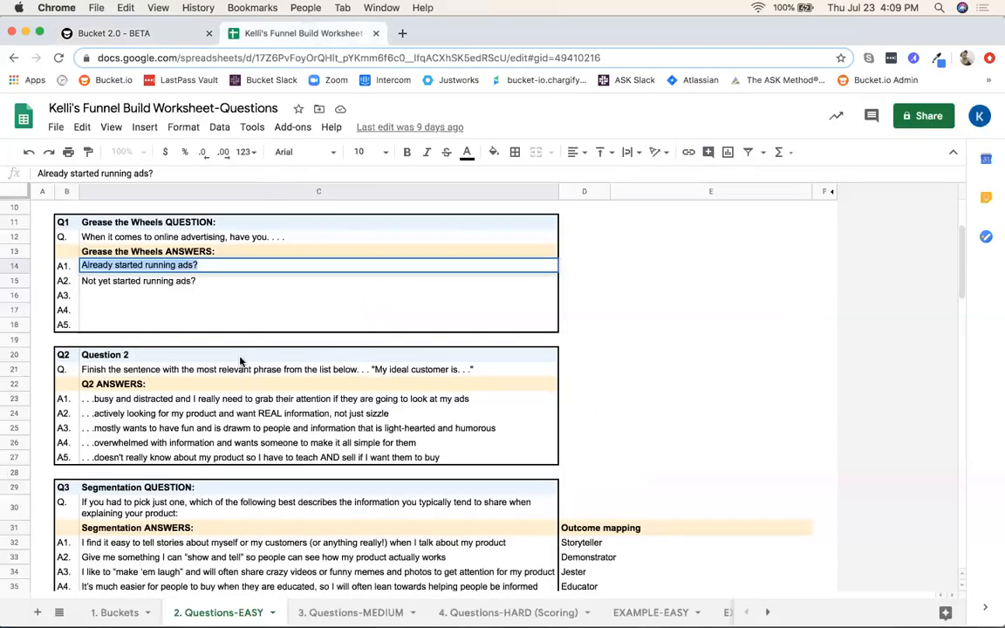
click(220, 383)
click(219, 370)
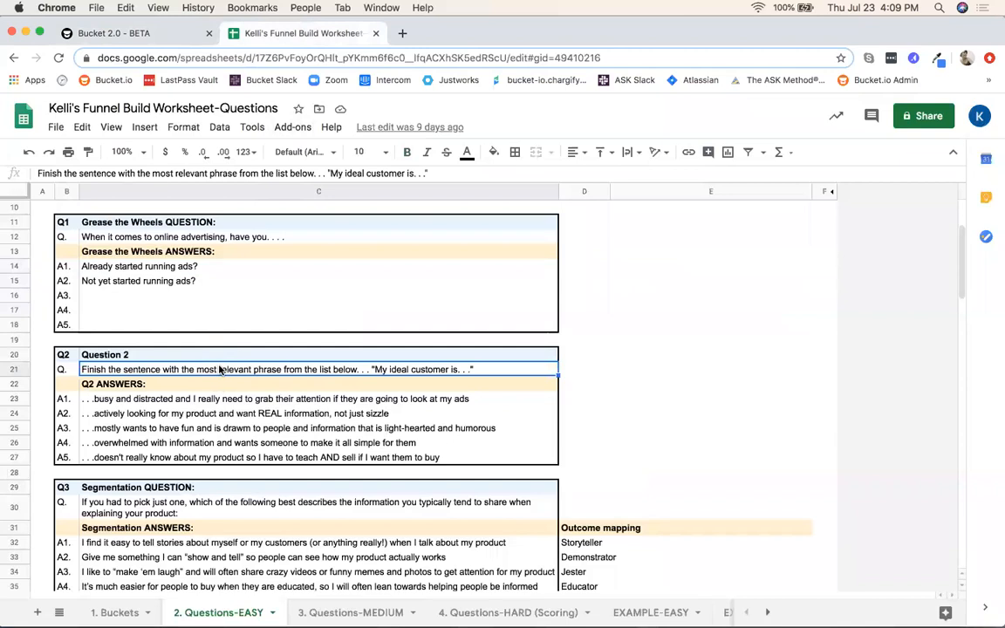
Return to Bucket.io and review Q2's answer options, including the choice menu of the Disappointment answer.
click(145, 33)
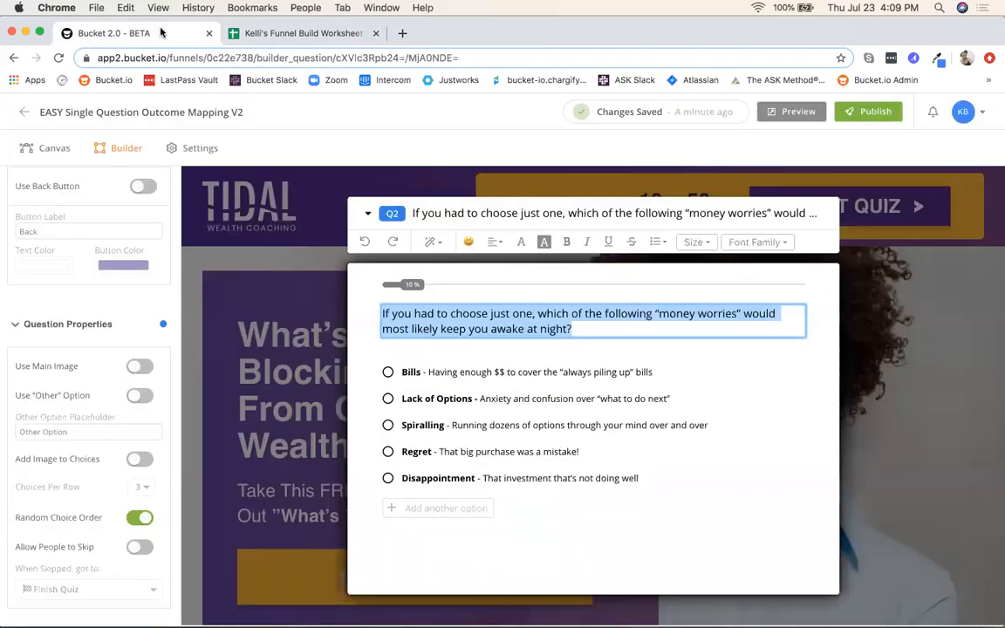
click(541, 365)
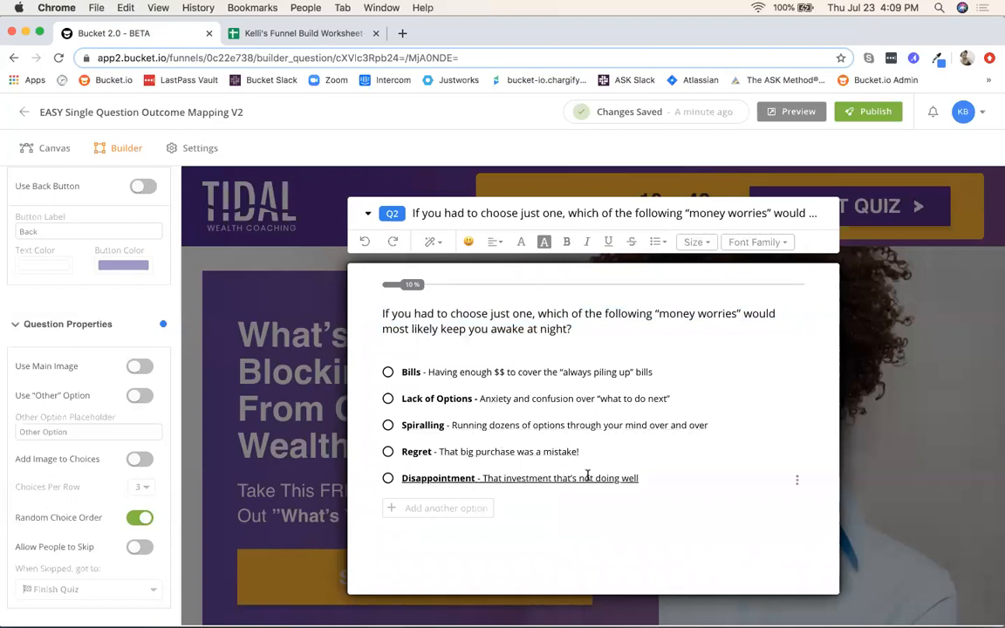
click(796, 479)
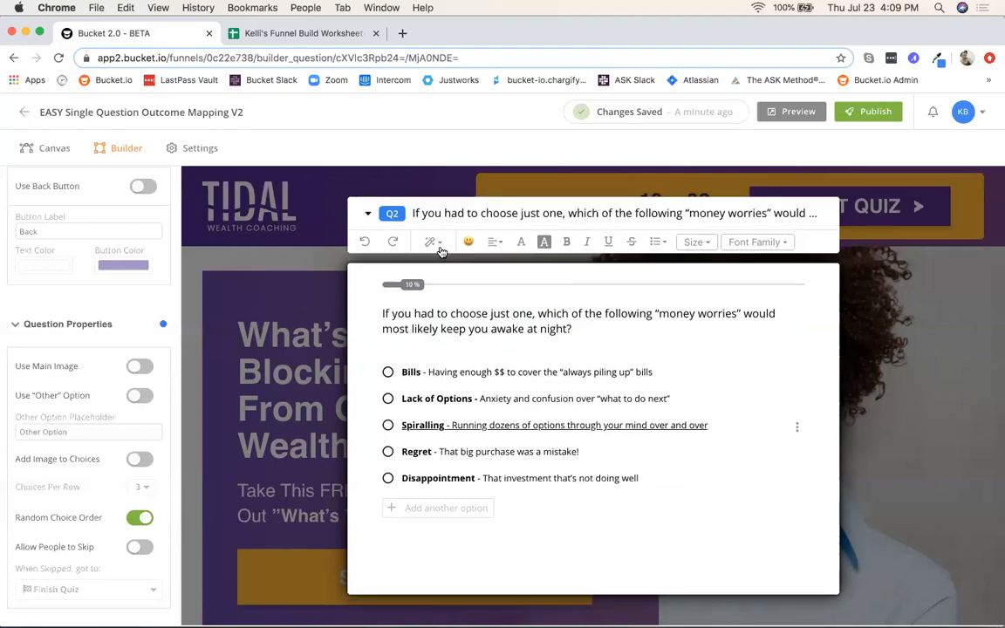
Open question Q3 and replace the Zebra choice's image with the existing photo of a zebra on dry grass, shifting the crop area slightly.
click(369, 215)
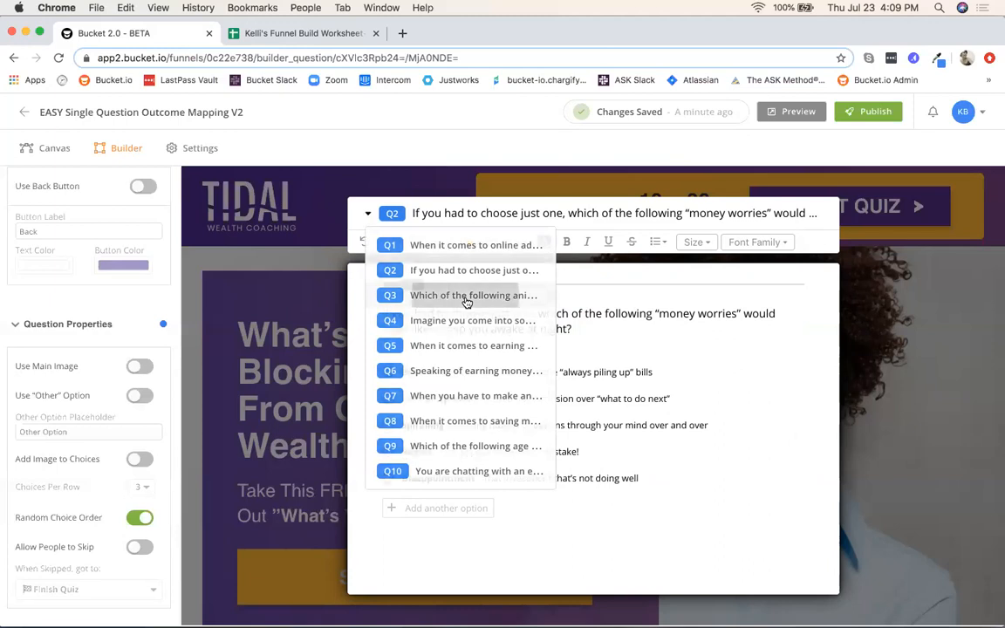
click(466, 297)
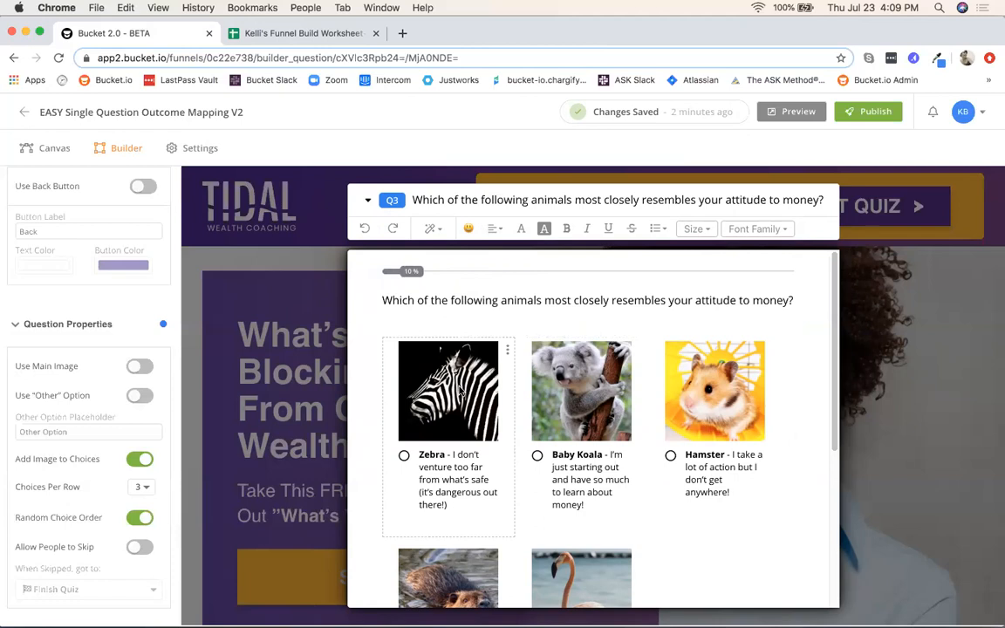
click(508, 351)
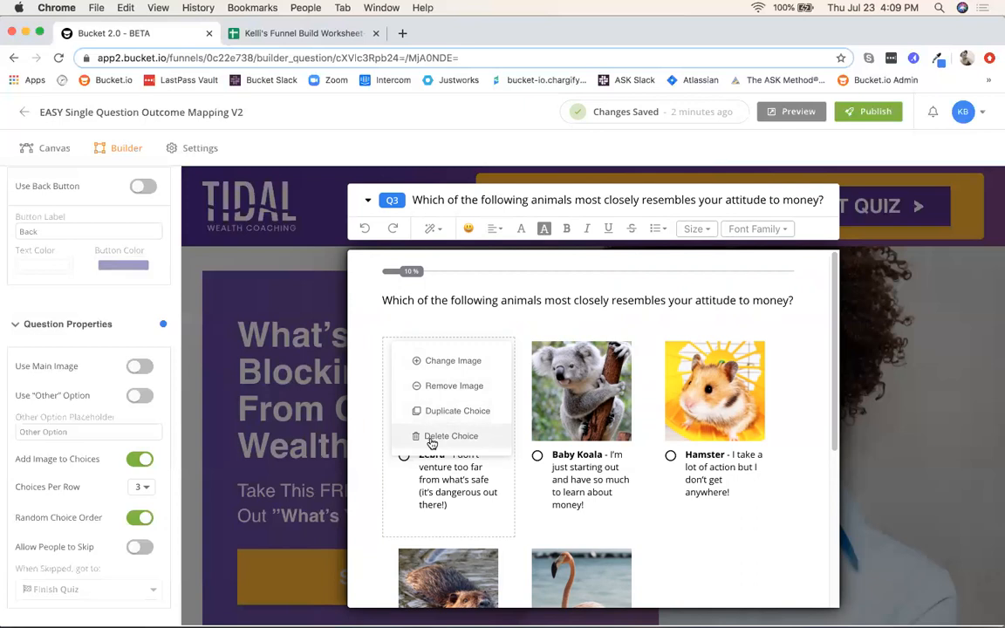
click(451, 362)
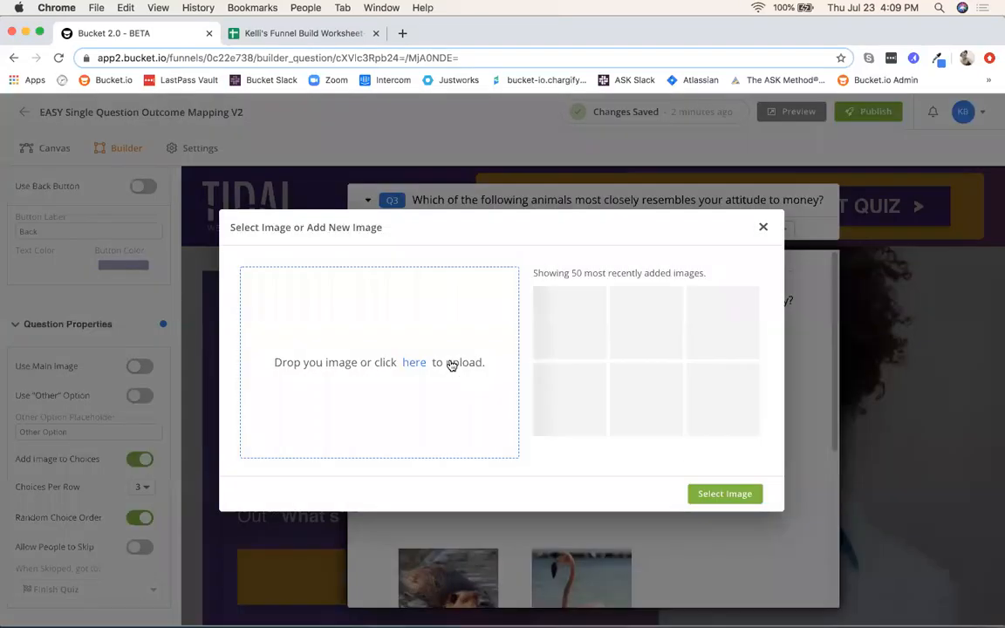
scroll(672, 371, down, 10)
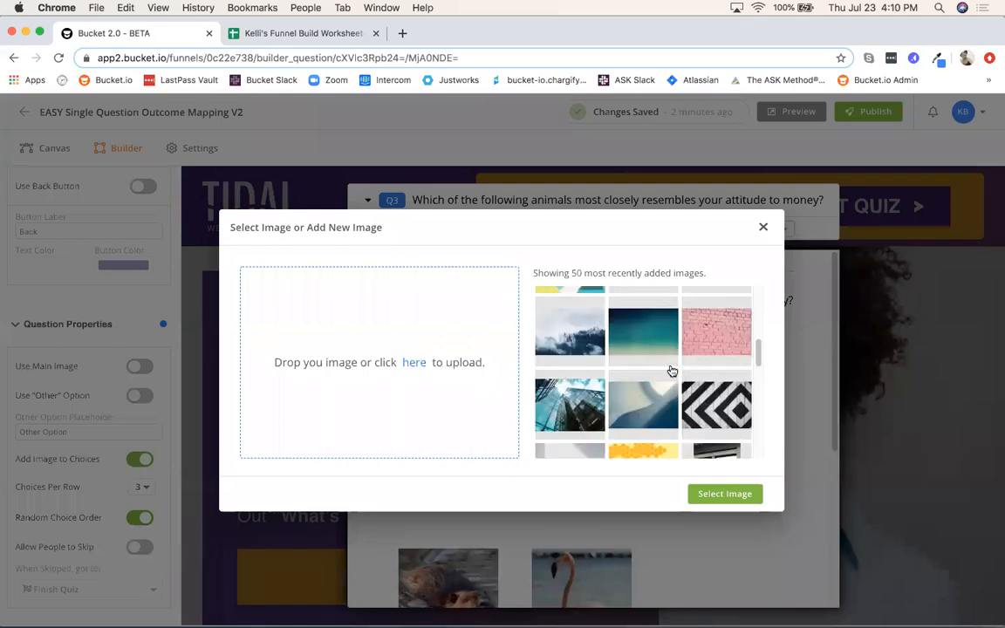
scroll(671, 371, down, 5)
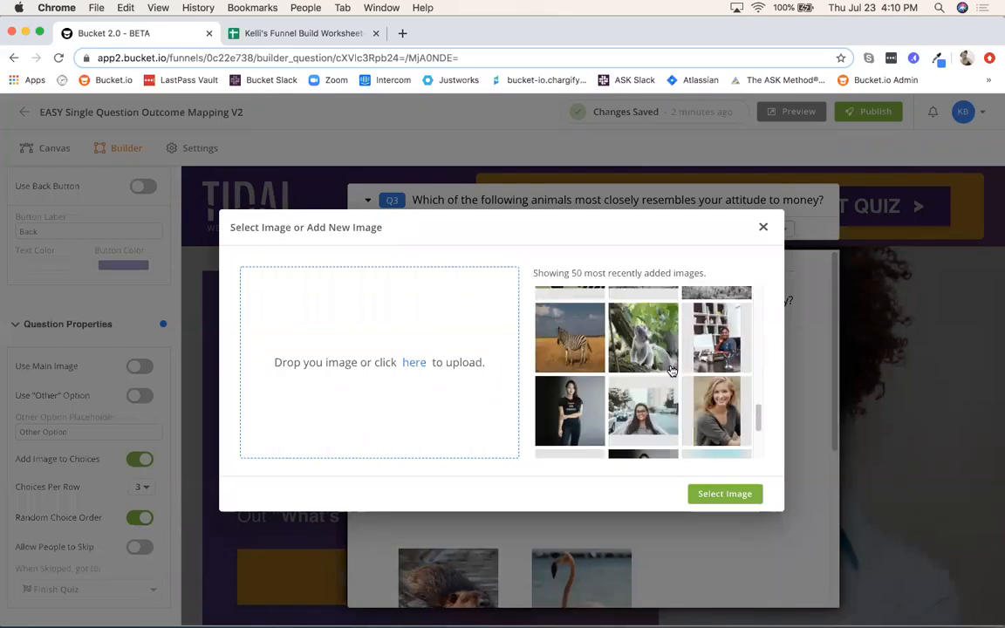
click(576, 347)
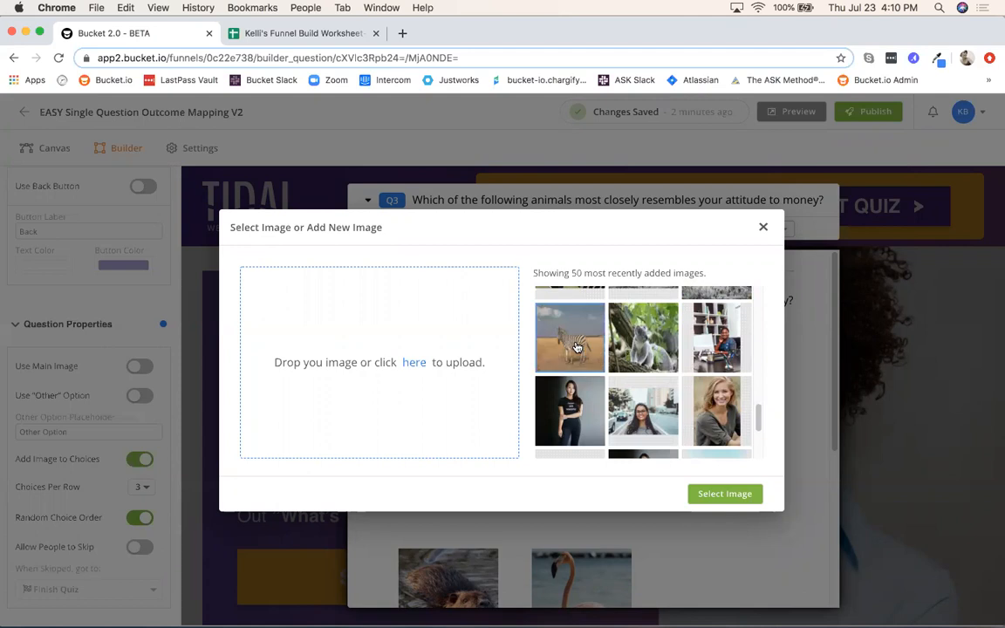
click(725, 495)
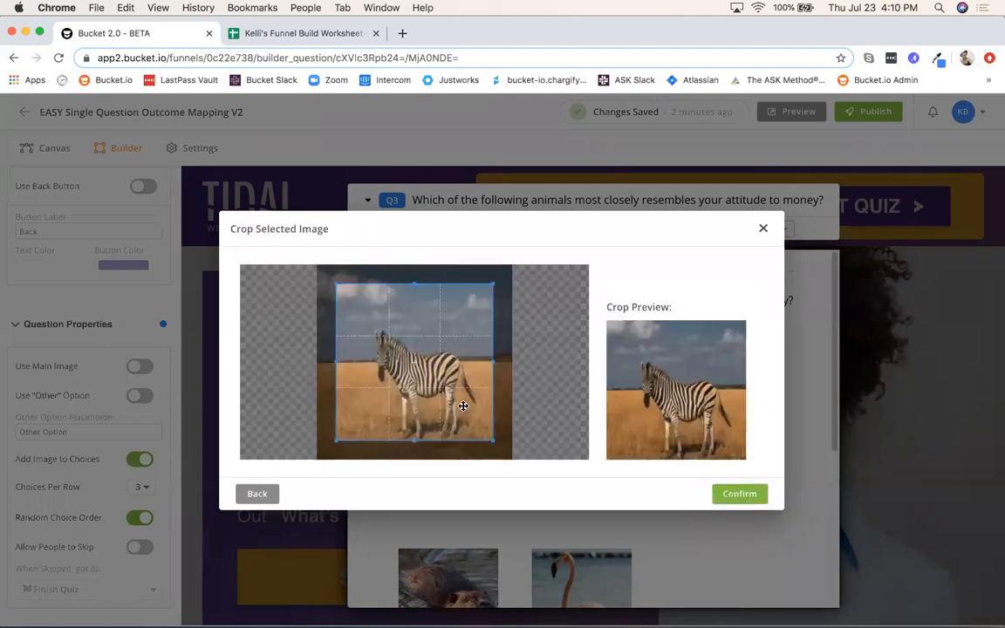
drag(432, 360, 437, 369)
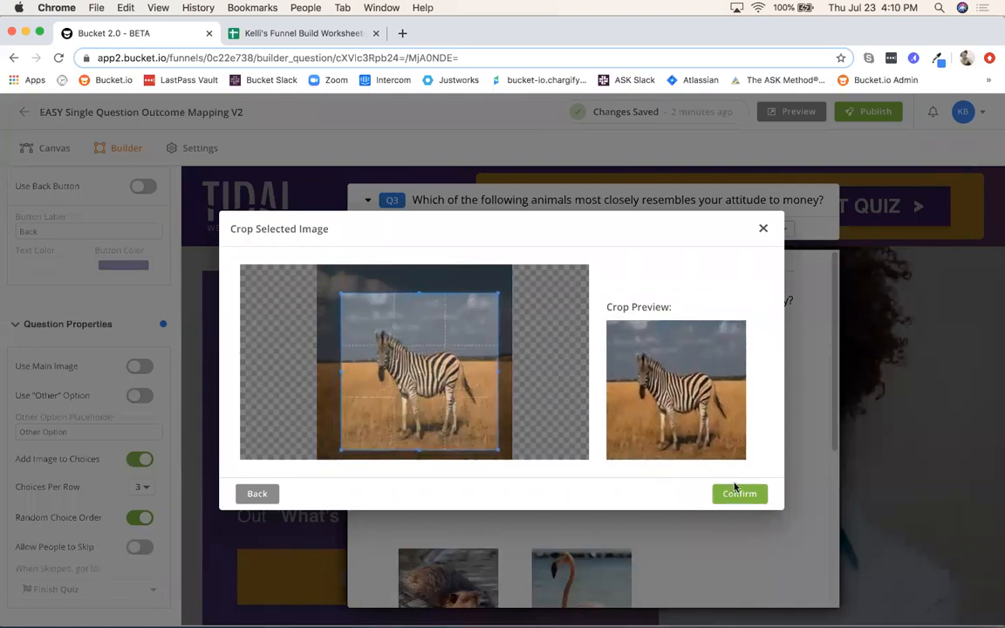
click(738, 495)
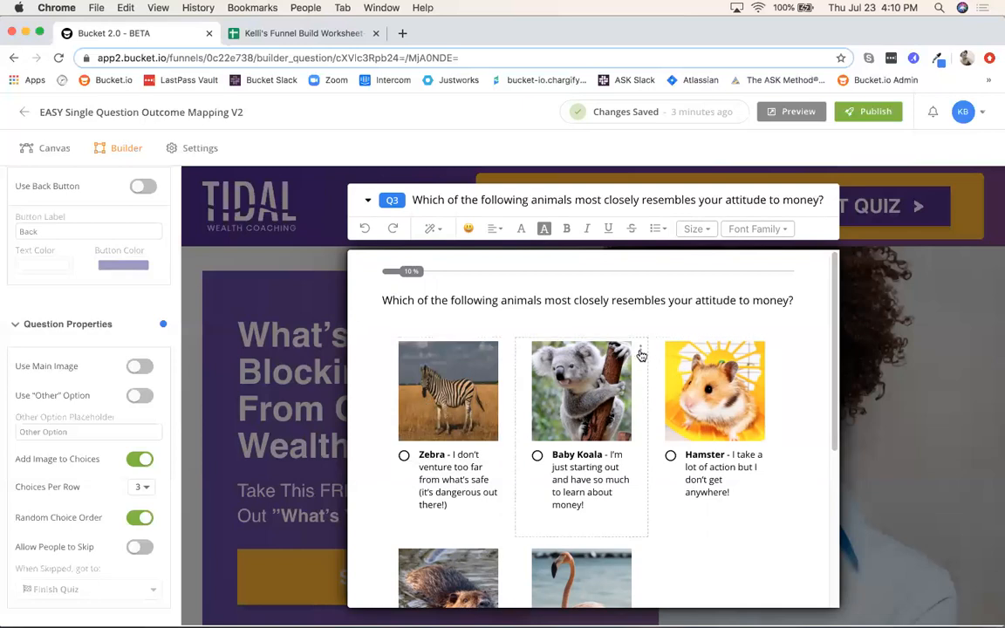
Check which image and choice options are available for Q3's Baby Koala answer.
click(640, 353)
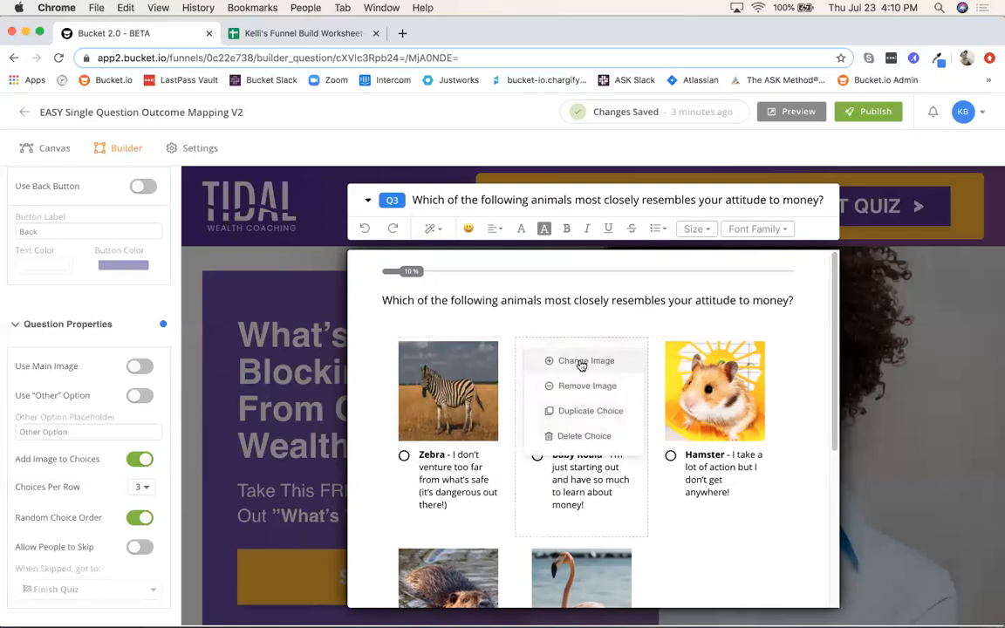
click(682, 538)
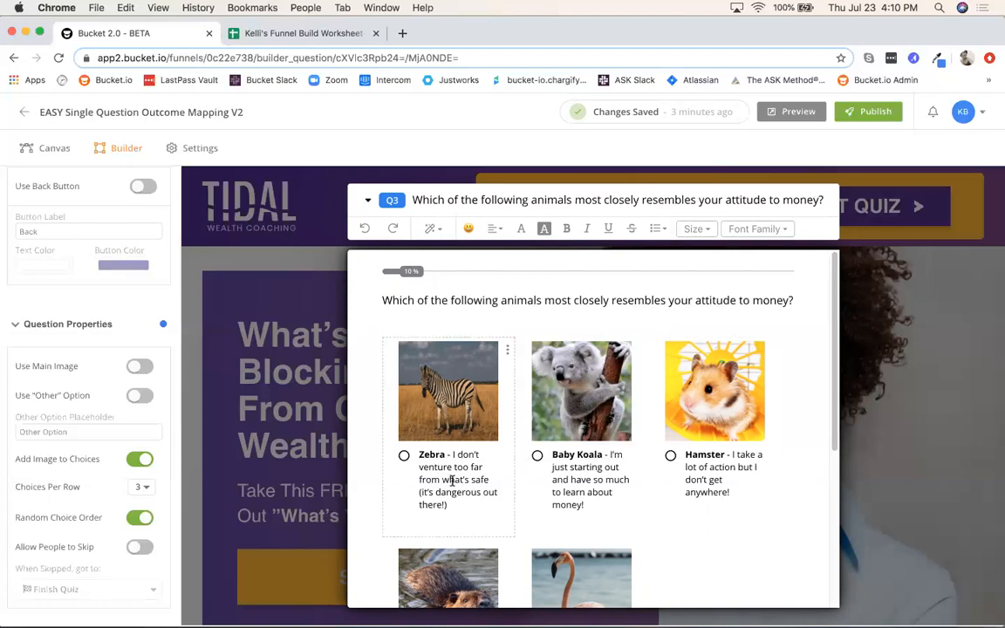
Open question Q9 about age ranges and prefix its question text with "DELETE - ".
click(367, 200)
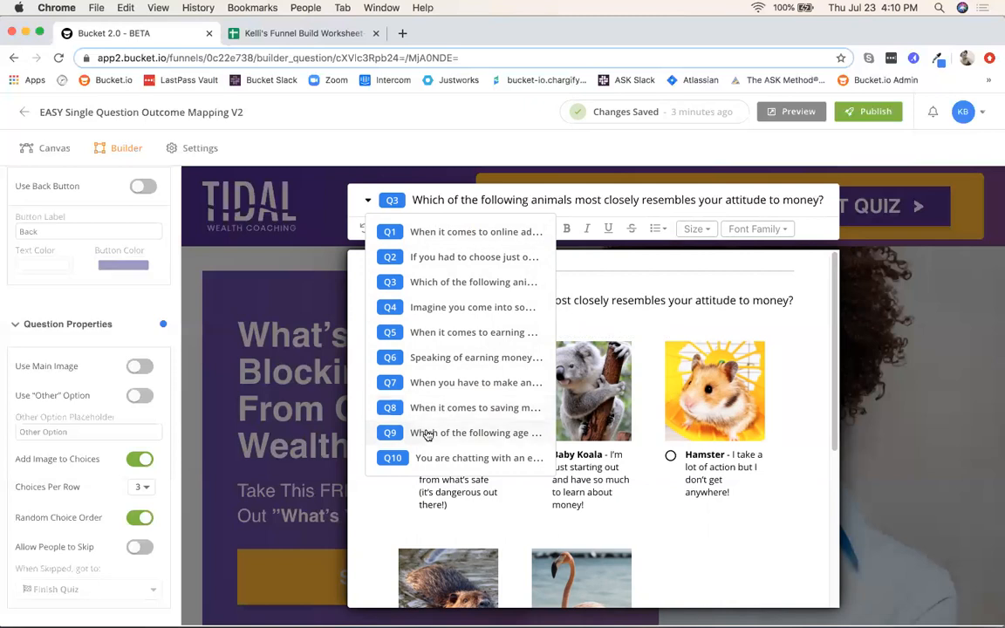
click(427, 433)
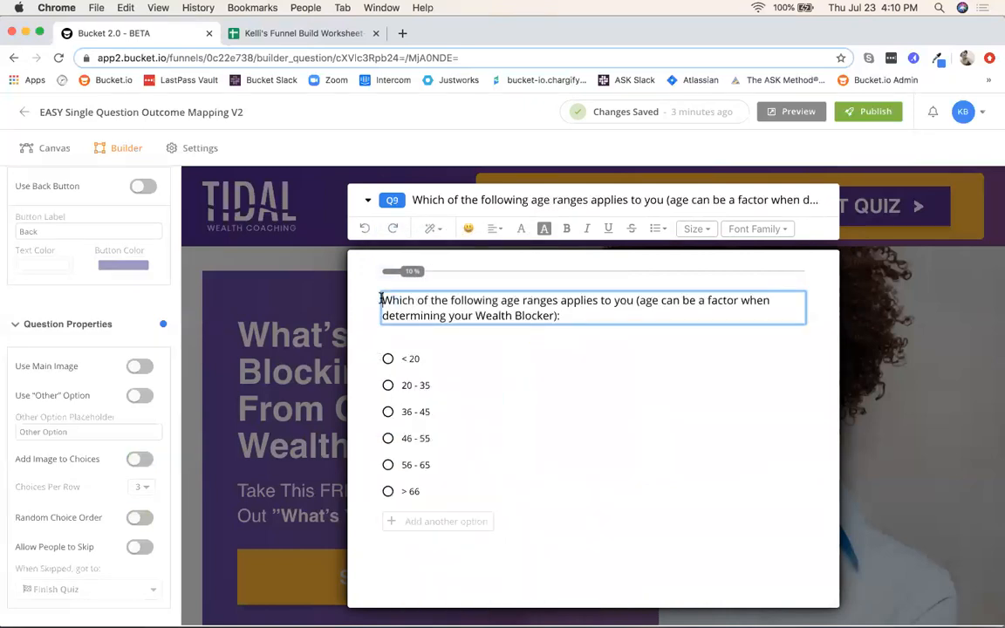
text(*)
key(BackSpace)
text(DELETE)
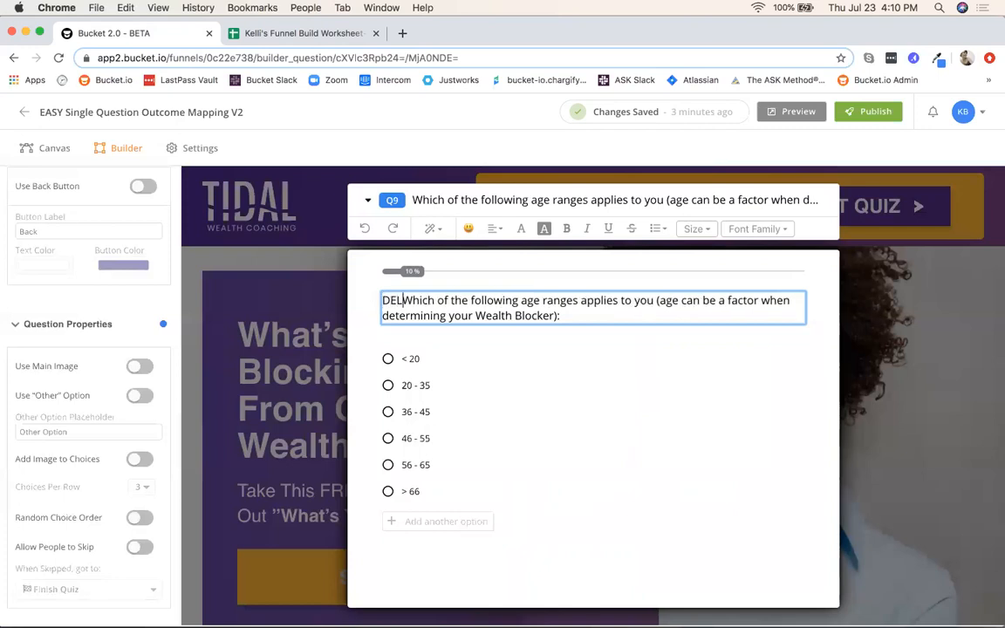
text( -)
click(512, 405)
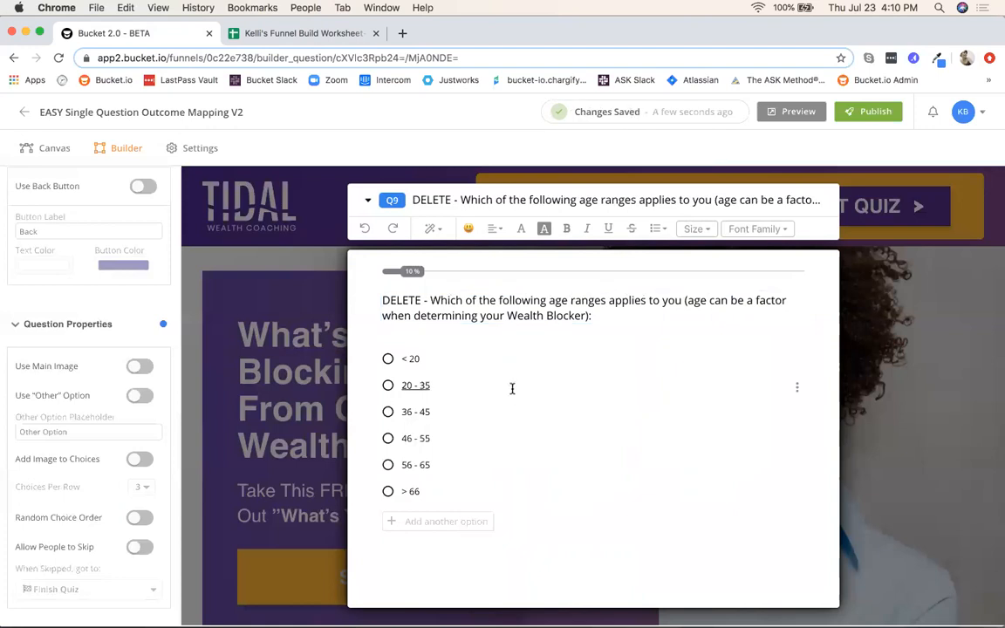
Open question Q10 about chatting with a wealthy person and prefix its question text with "DELETE - ".
click(367, 199)
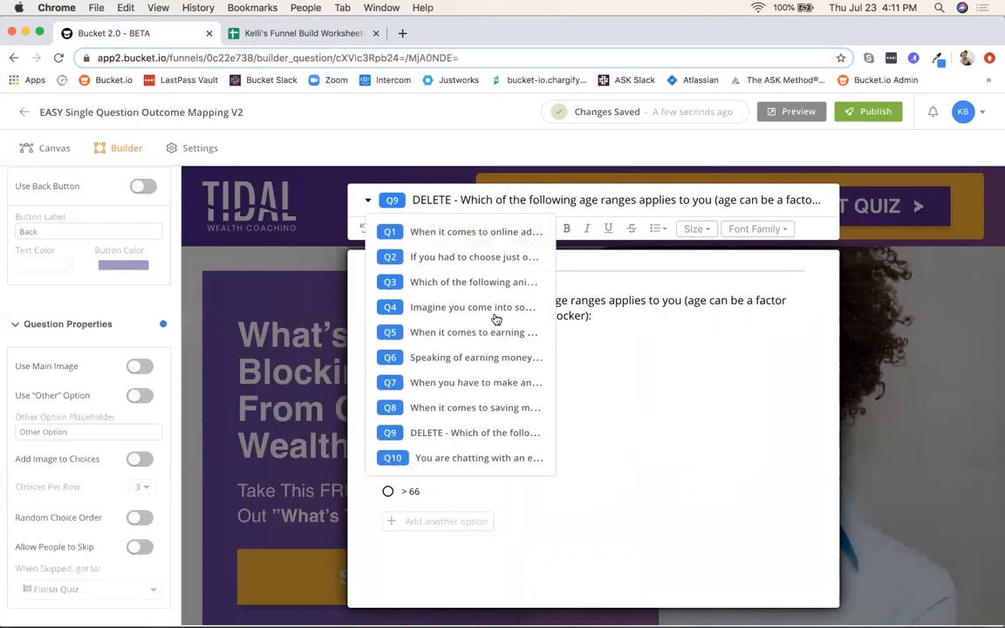
click(463, 457)
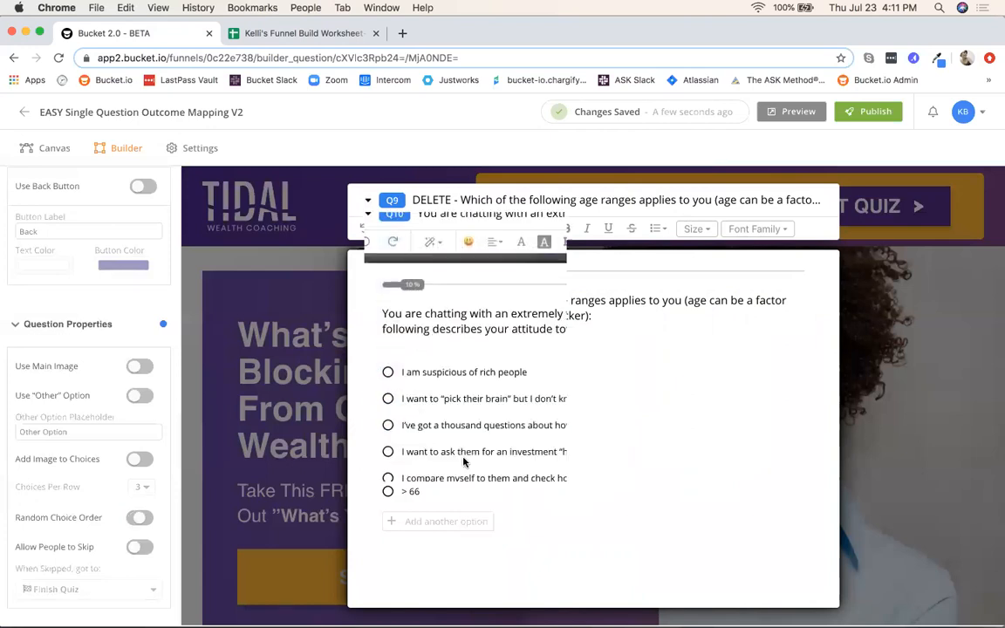
click(383, 314)
text(DELETE)
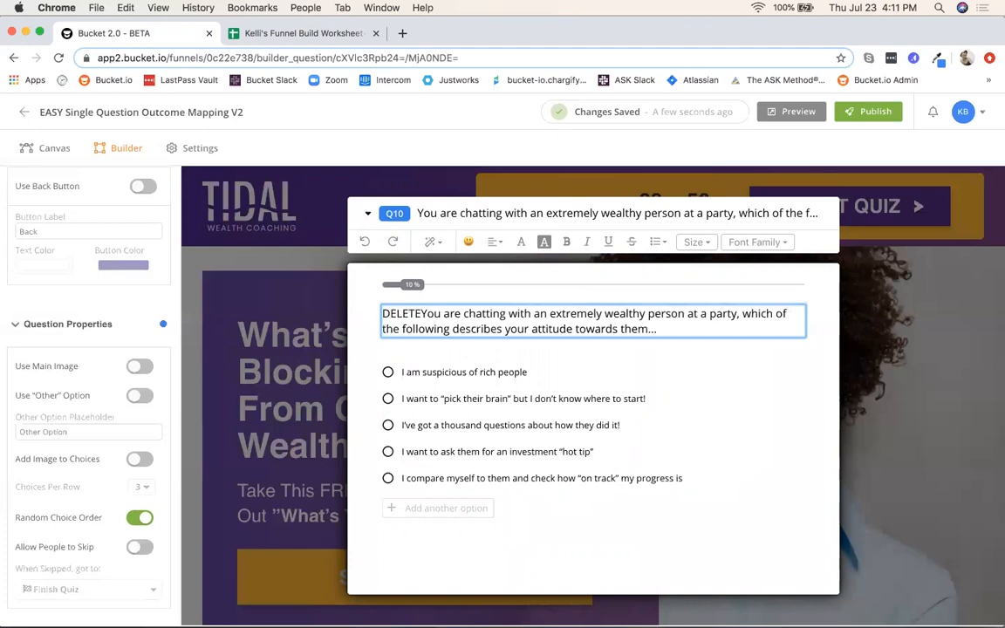
text( -)
click(526, 459)
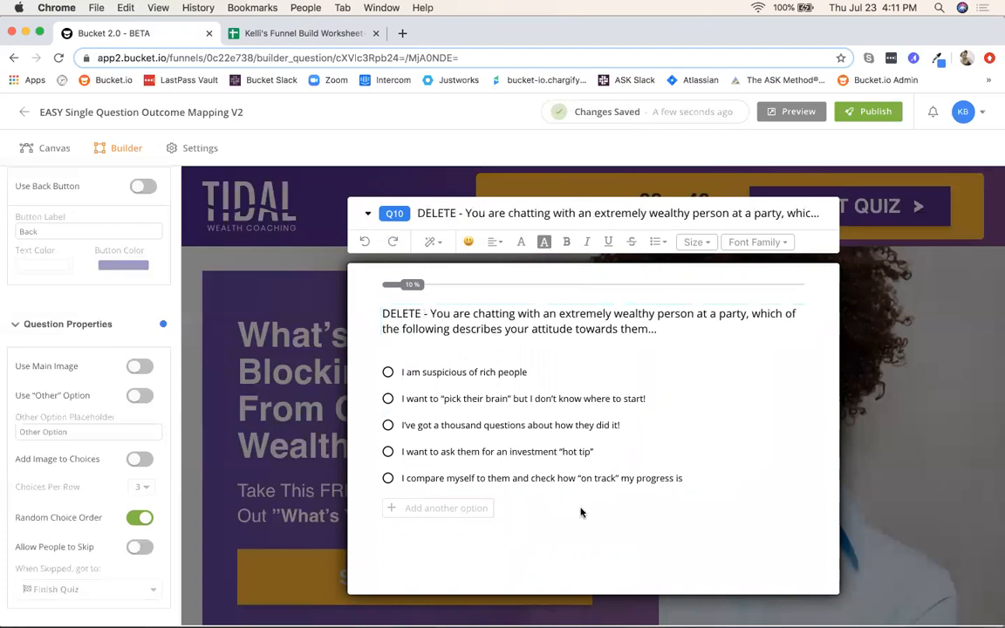
Return to the funnel canvas, hide the components list and delete question Q9 about age ranges.
click(50, 150)
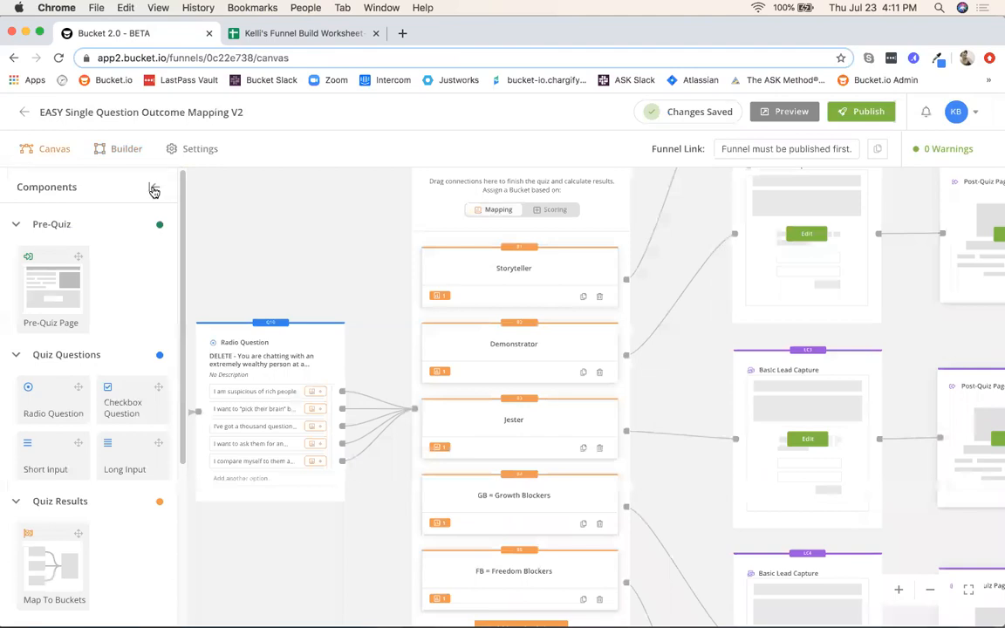
click(154, 190)
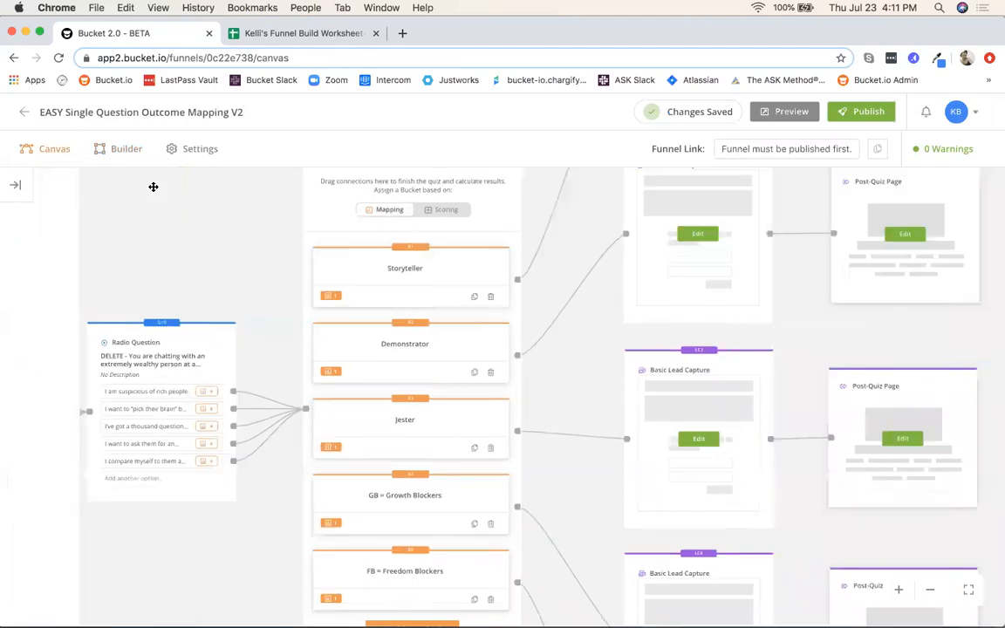
click(969, 599)
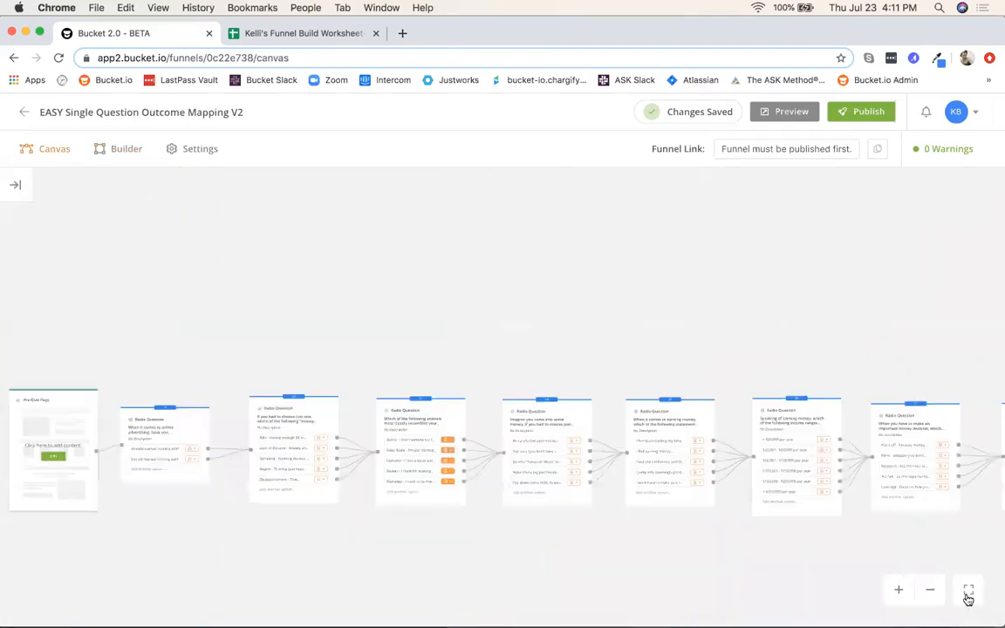
scroll(689, 504, up, 5)
scroll(578, 469, up, 5)
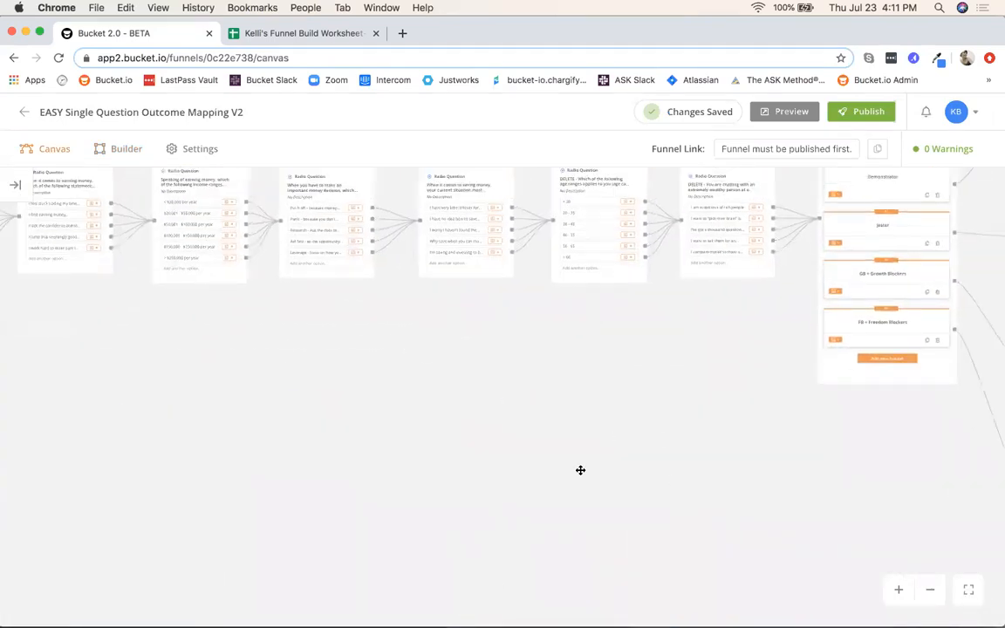
scroll(539, 485, up, 4)
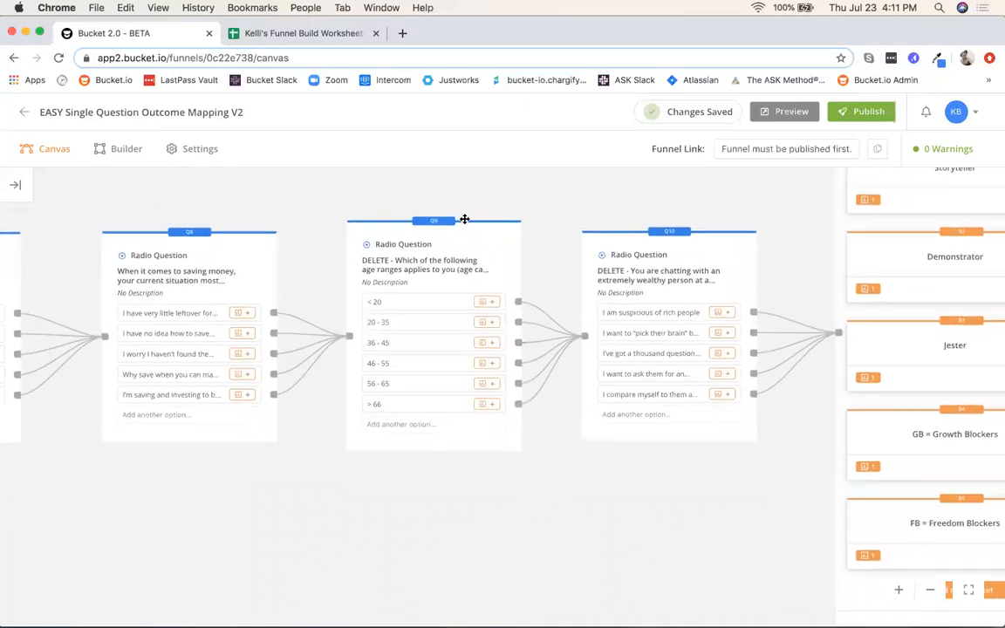
click(502, 443)
click(523, 410)
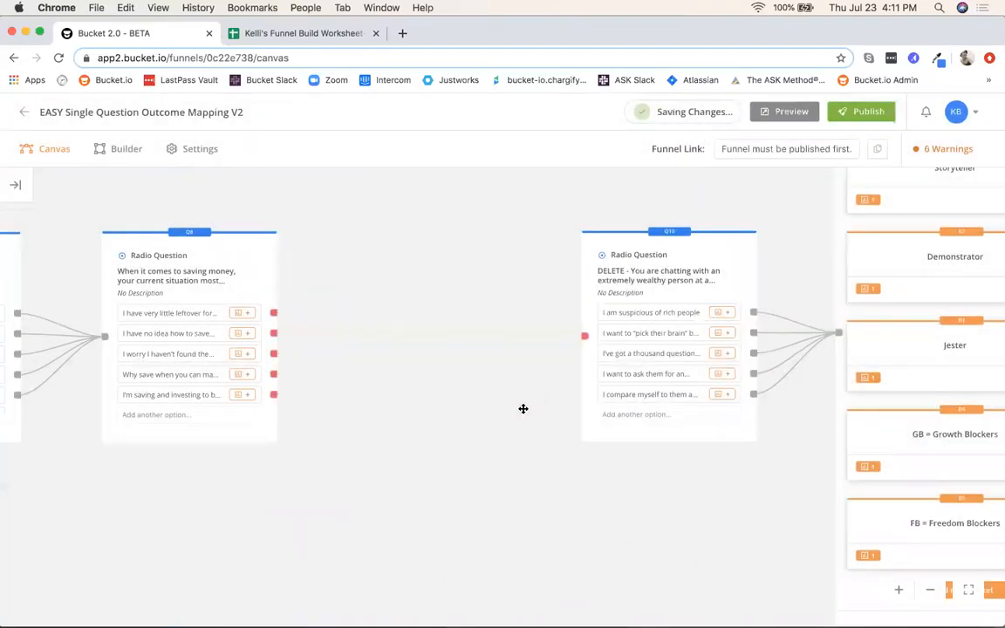
Delete question Q10 about chatting with an extremely wealthy person from the canvas.
mouse_move(719, 431)
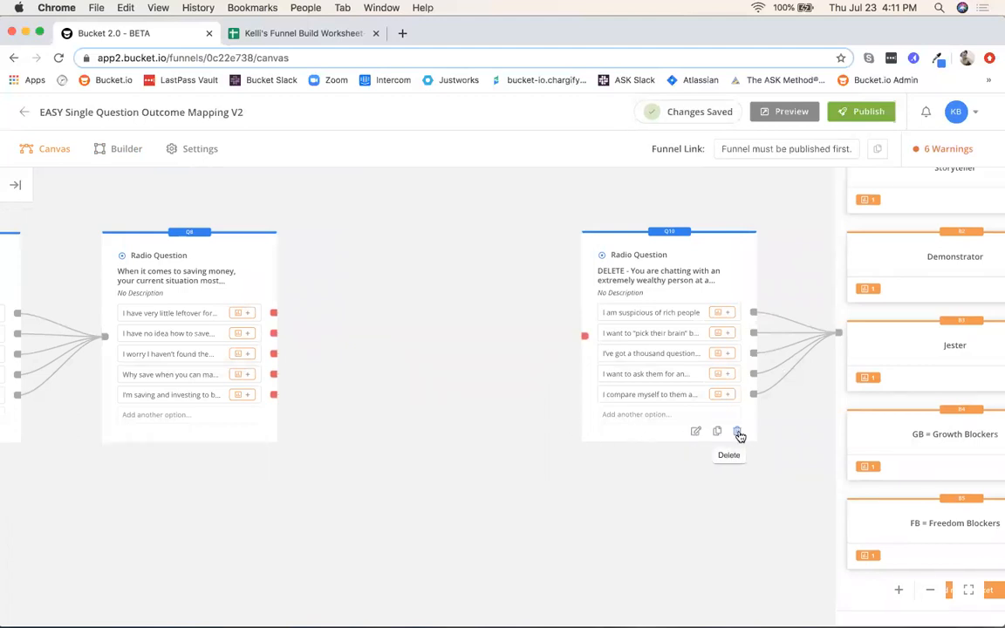
click(739, 433)
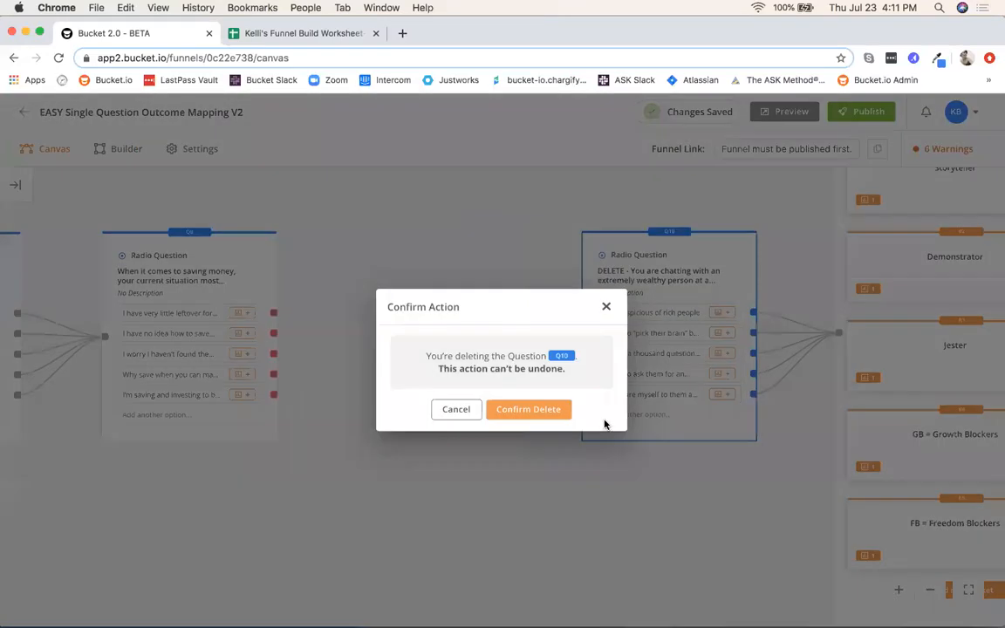
click(543, 411)
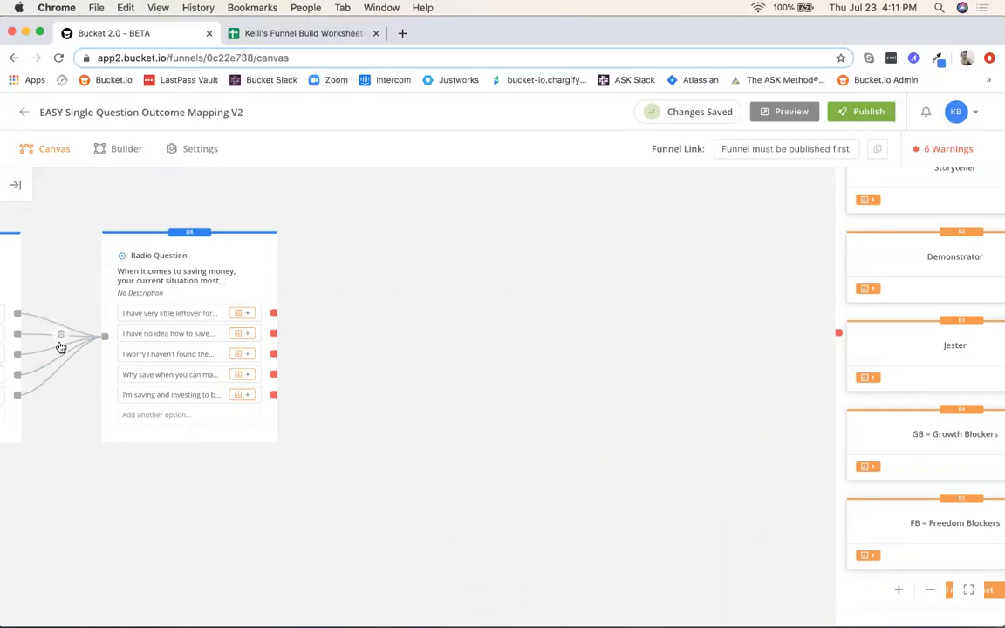
Move question Q8 about saving money across the emptied gap, closer to the bucket mapping block.
mouse_move(65, 397)
mouse_down()
mouse_move(104, 397)
mouse_move(73, 408)
mouse_up()
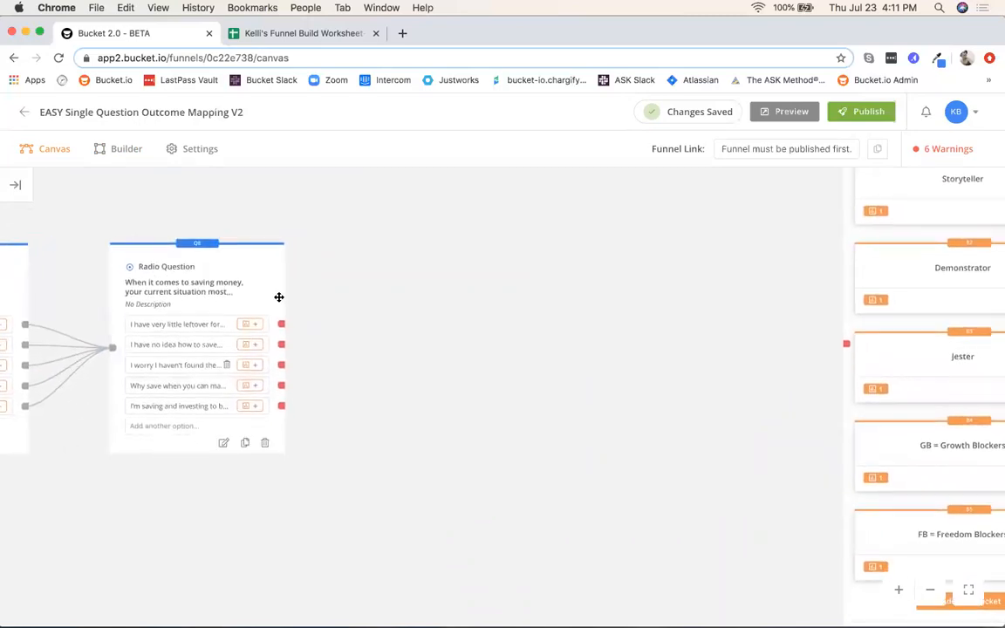
drag(258, 258, 485, 263)
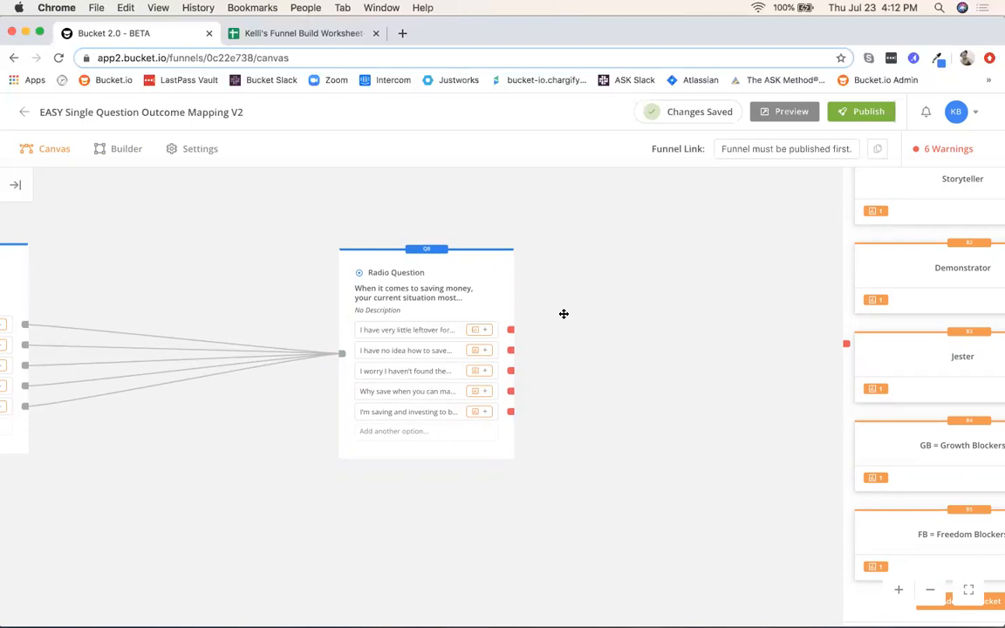
drag(619, 233, 537, 237)
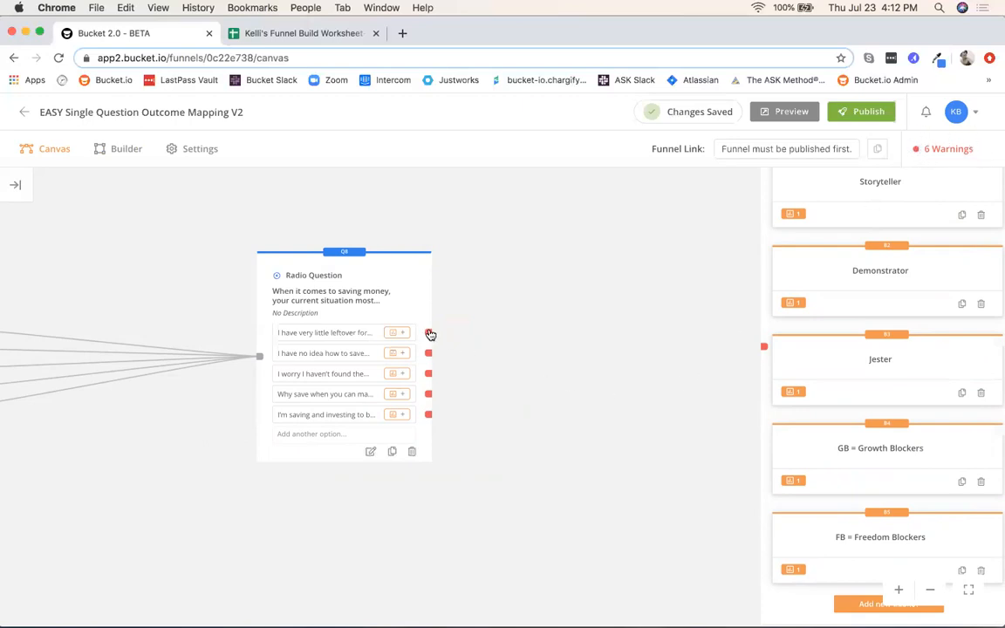
Connect all five answers of question Q8 to the input of the bucket mapping block.
drag(482, 341, 768, 358)
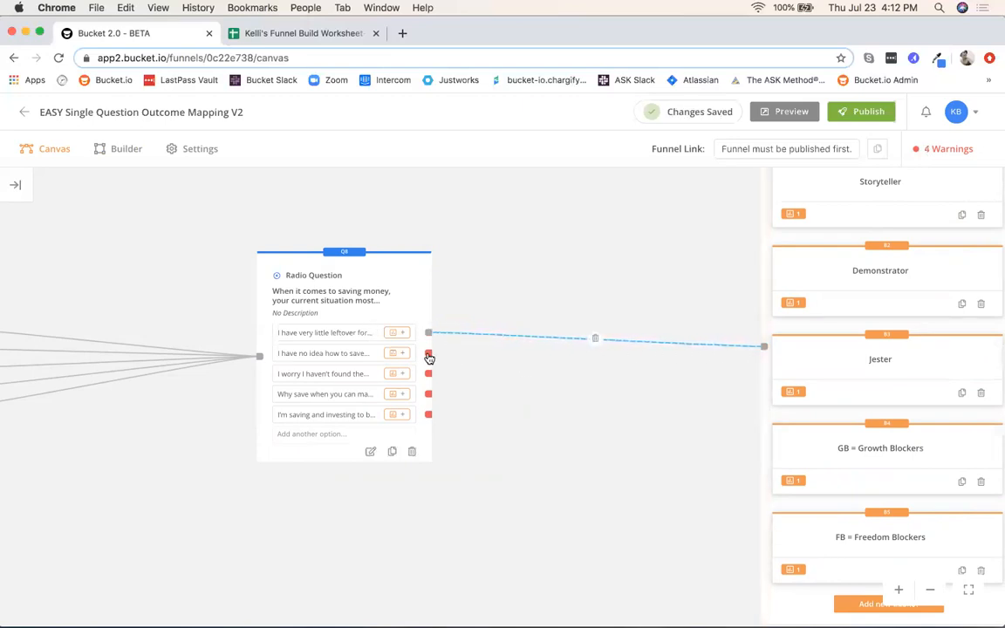
drag(596, 361, 767, 357)
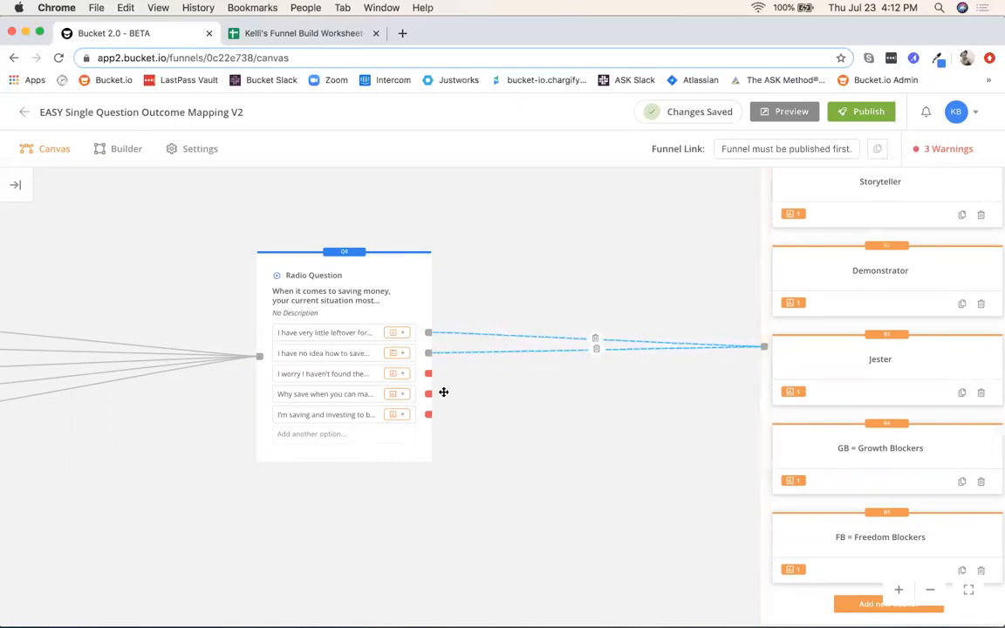
drag(428, 374, 652, 370)
mouse_move(755, 357)
mouse_down()
mouse_move(767, 348)
mouse_move(765, 358)
mouse_up()
drag(429, 395, 765, 357)
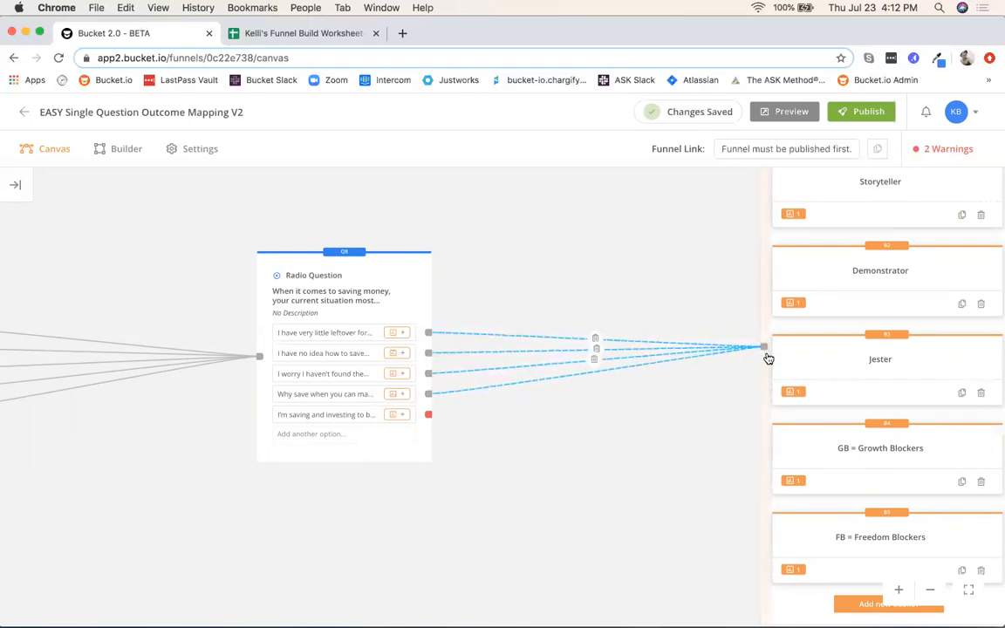
drag(428, 414, 767, 359)
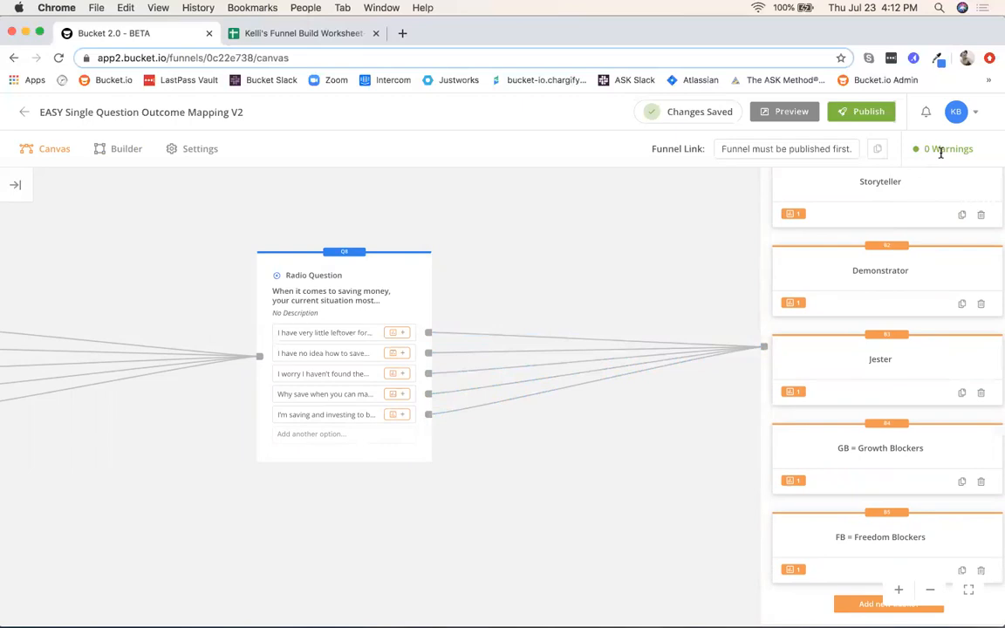
Review the whole funnel layout and examine which answers of question Q3 are mapped to buckets.
click(968, 591)
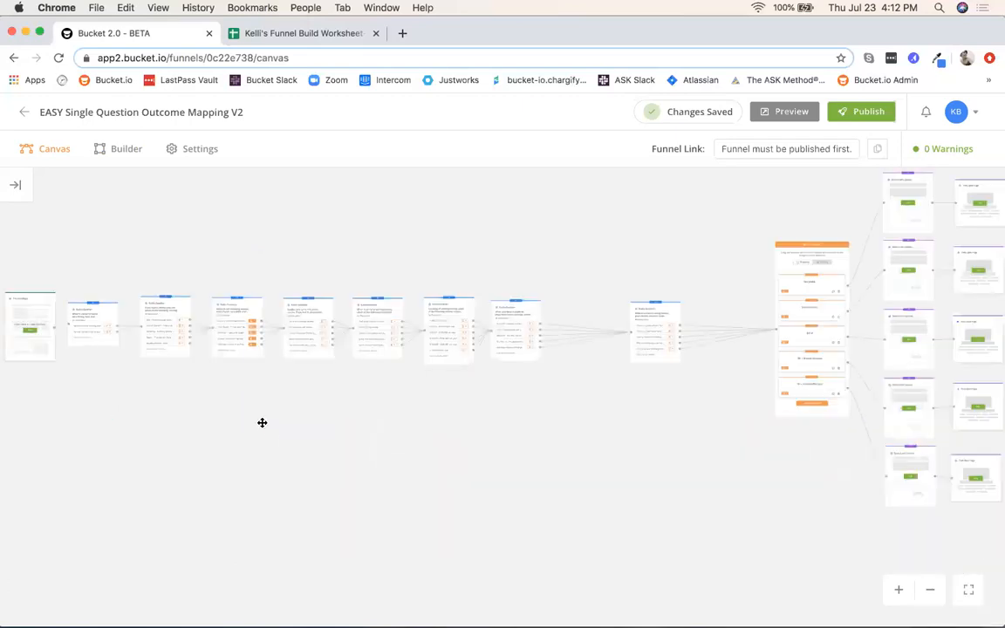
scroll(217, 424, left, 3)
scroll(195, 440, right, 3)
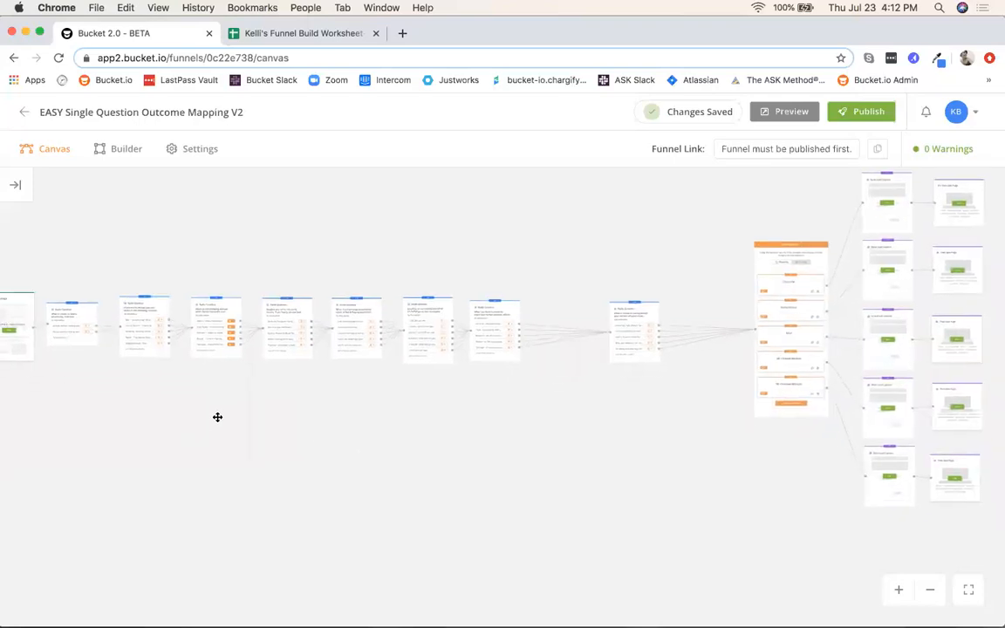
scroll(217, 417, left, 3)
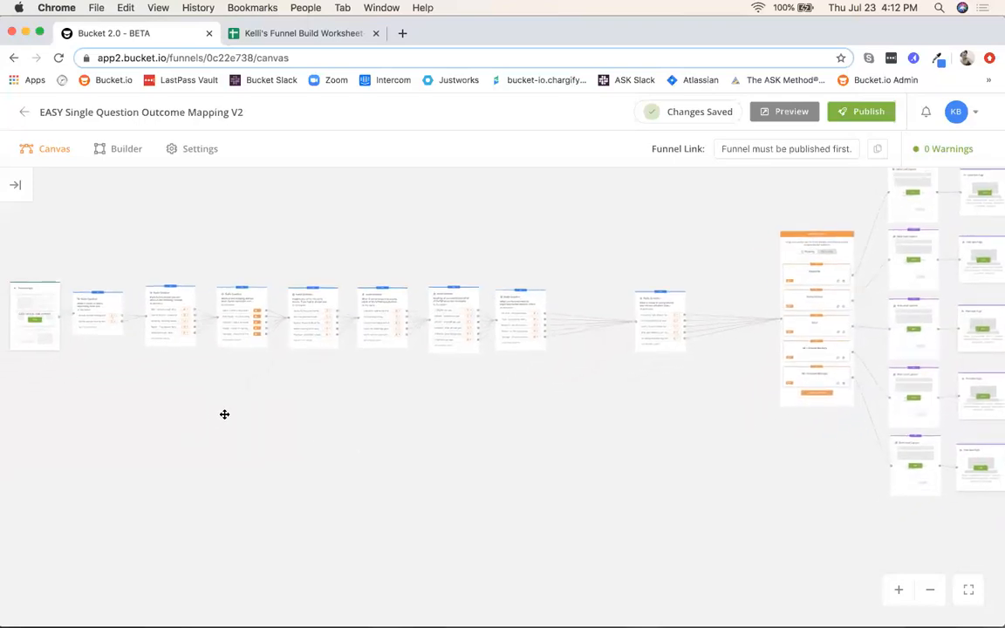
scroll(334, 404, up, 5)
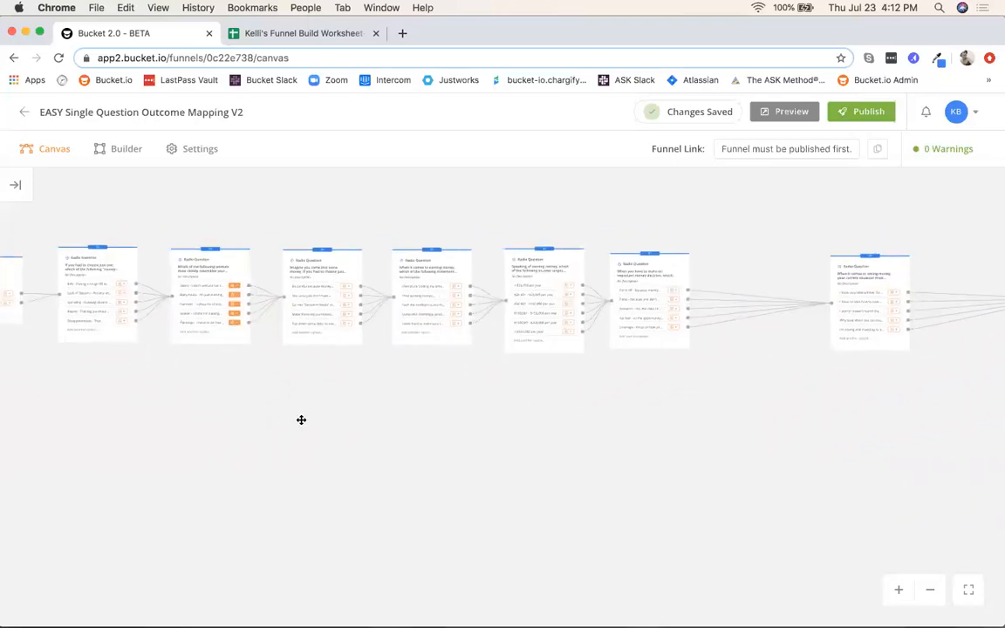
scroll(301, 419, up, 5)
scroll(228, 455, up, 2)
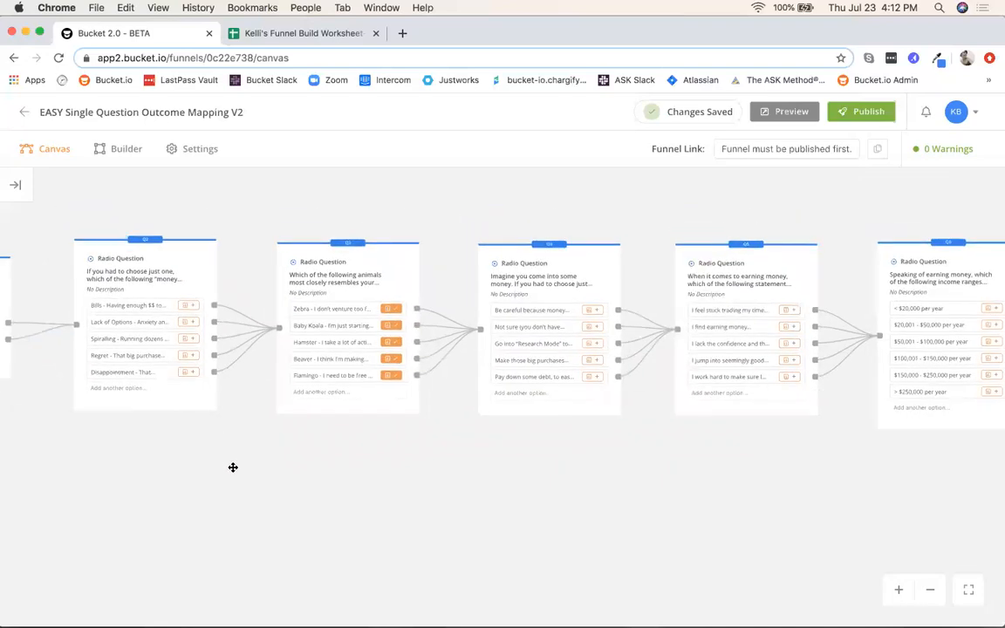
scroll(244, 453, up, 4)
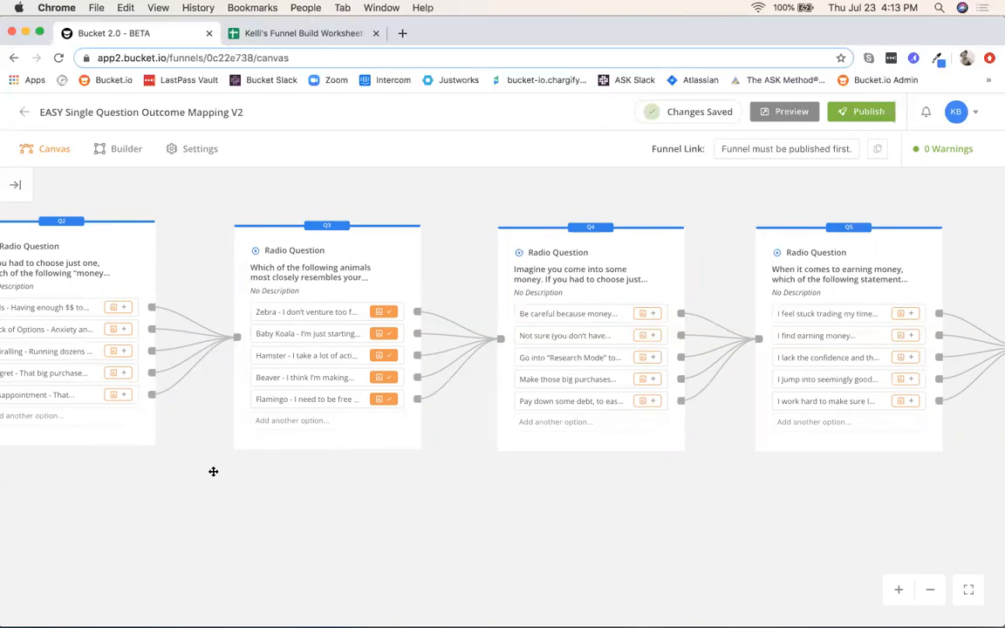
scroll(410, 353, up, 3)
drag(453, 244, 471, 276)
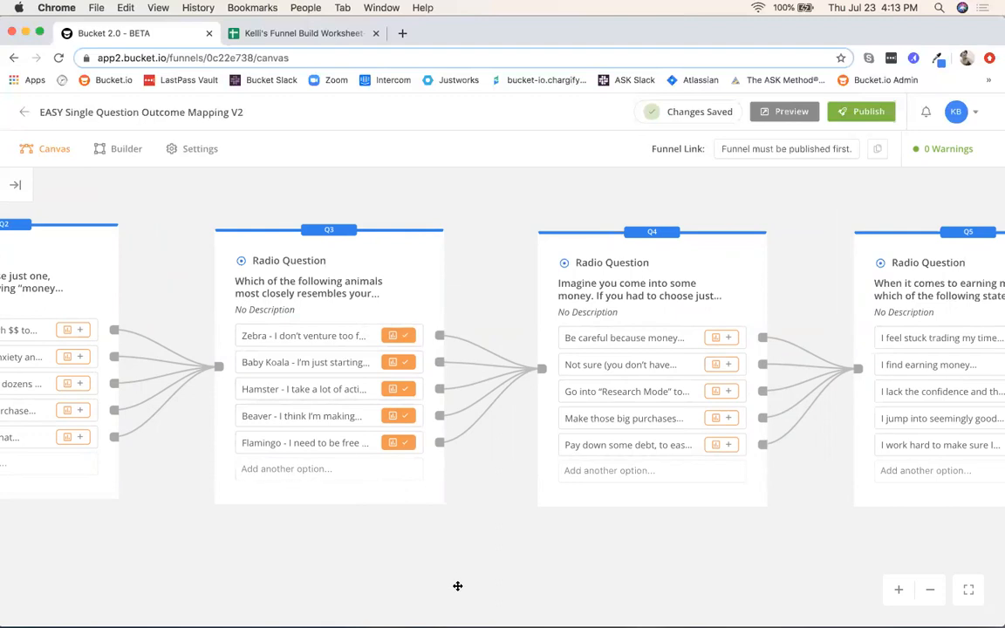
Clear the existing bucket assignments from Q3's Zebra, Baby Koala, Hamster, Beaver and Flamingo answers.
scroll(431, 514, up, 2)
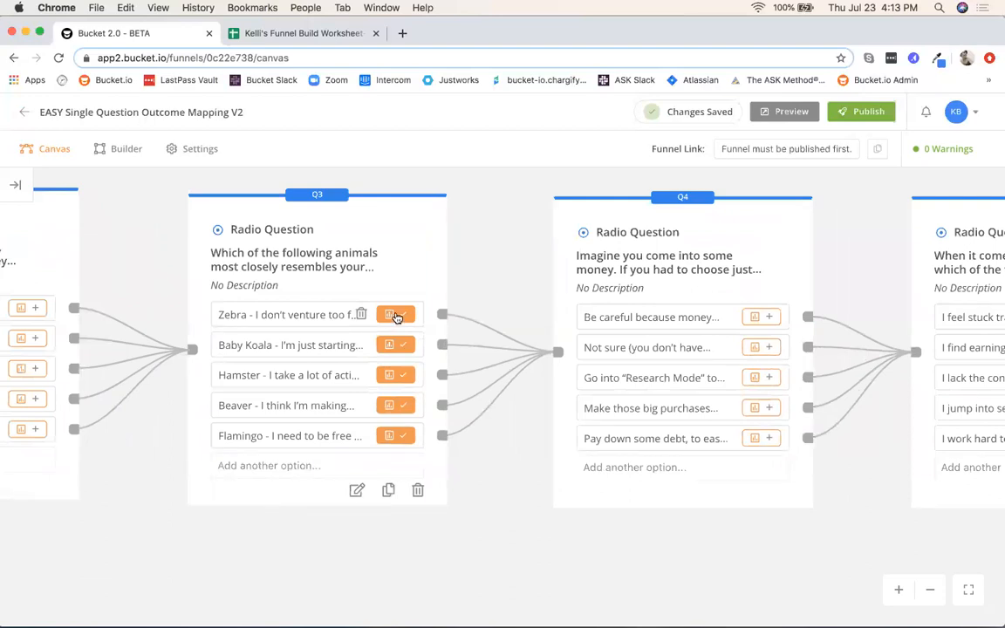
click(395, 317)
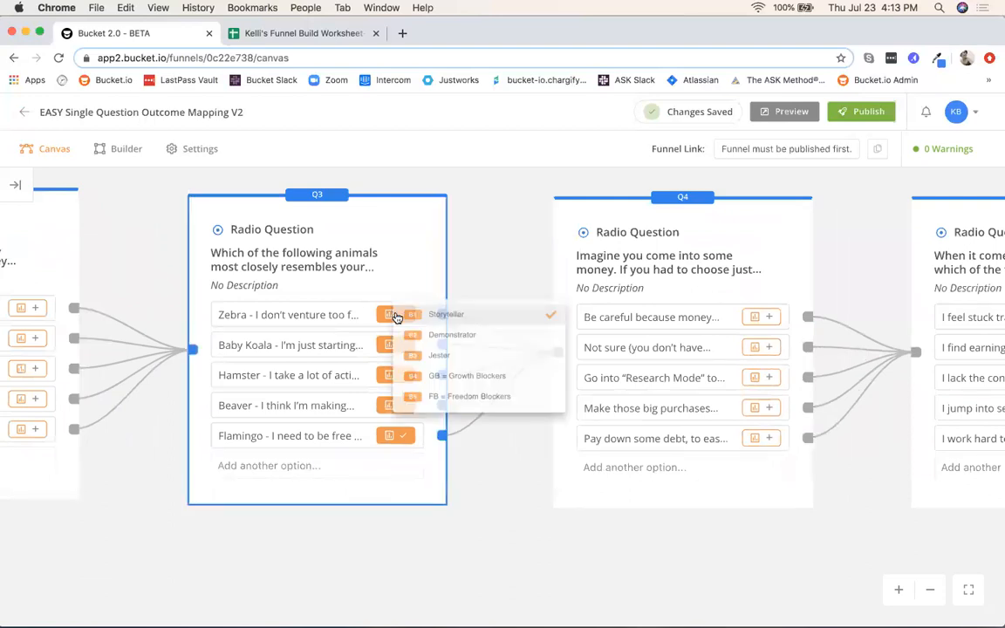
click(504, 314)
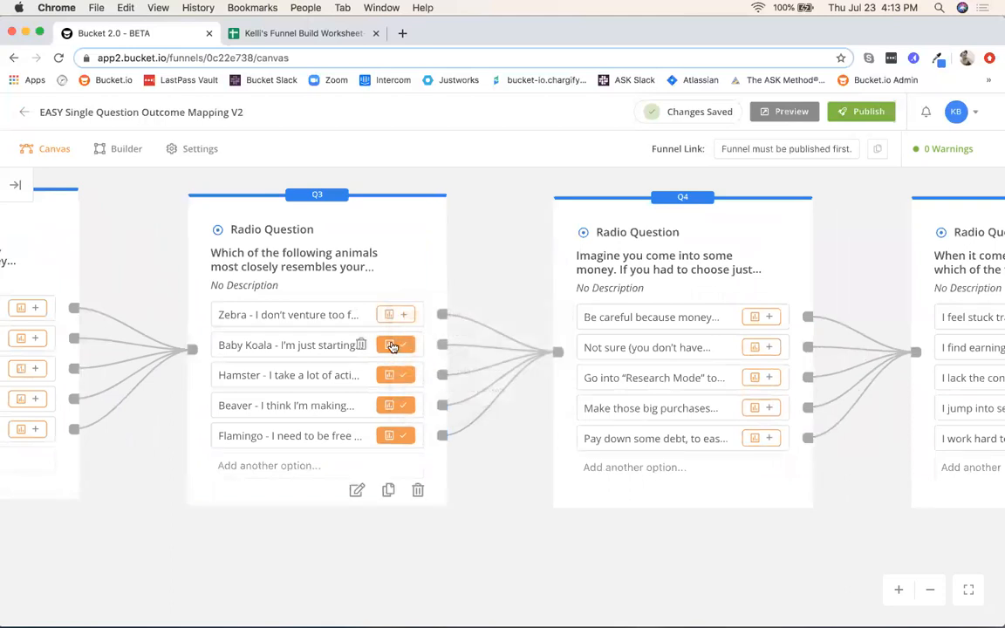
click(393, 346)
click(478, 291)
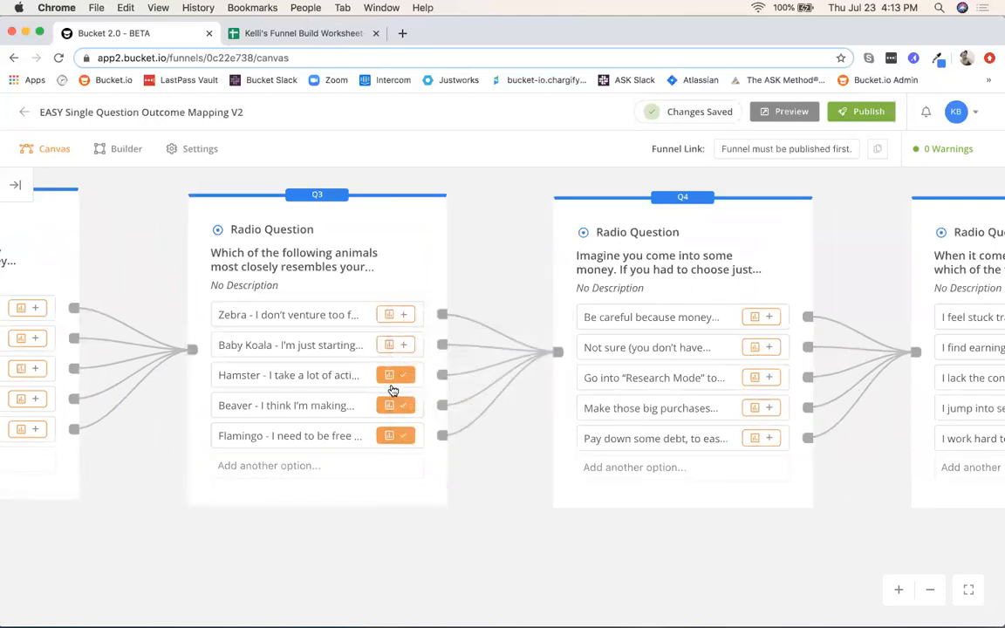
click(395, 374)
click(460, 373)
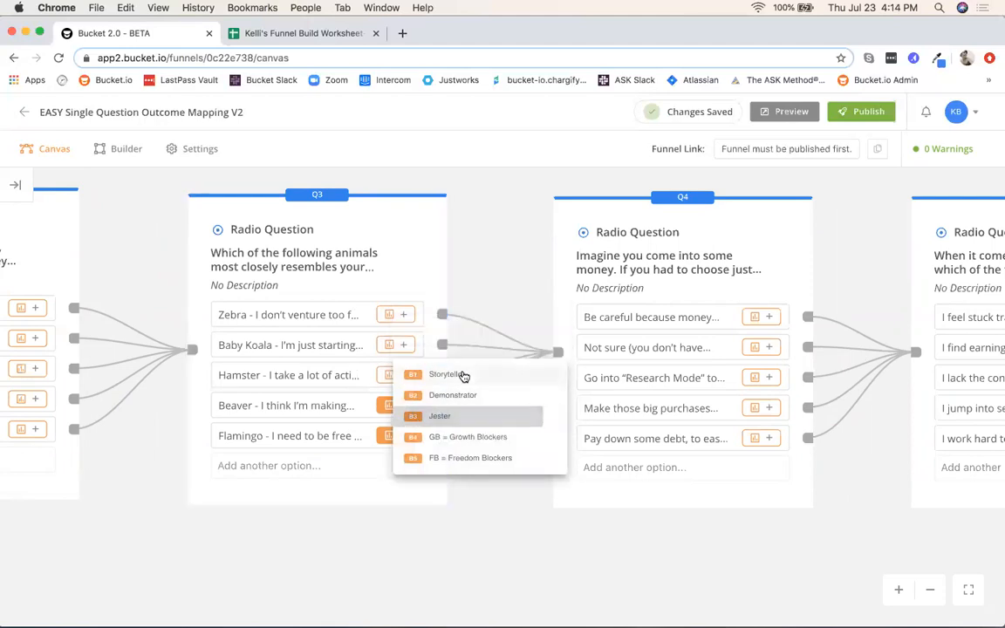
click(390, 405)
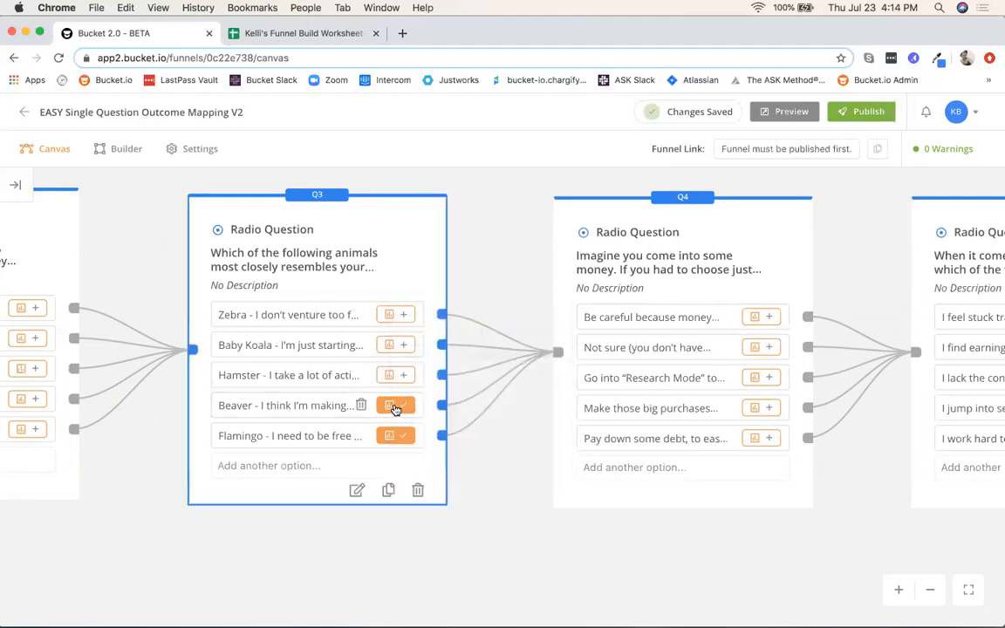
click(474, 407)
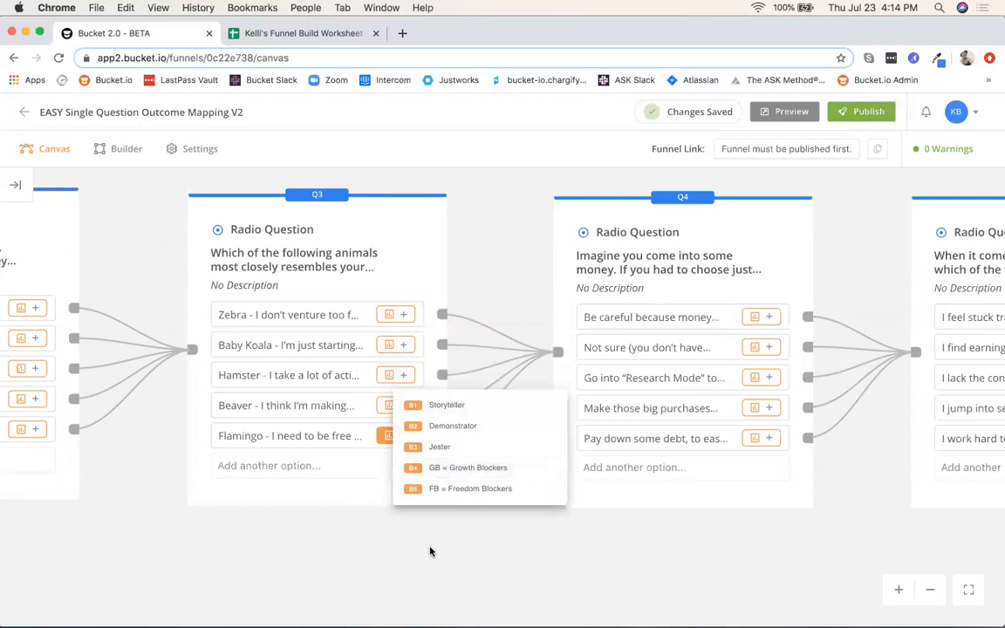
click(402, 438)
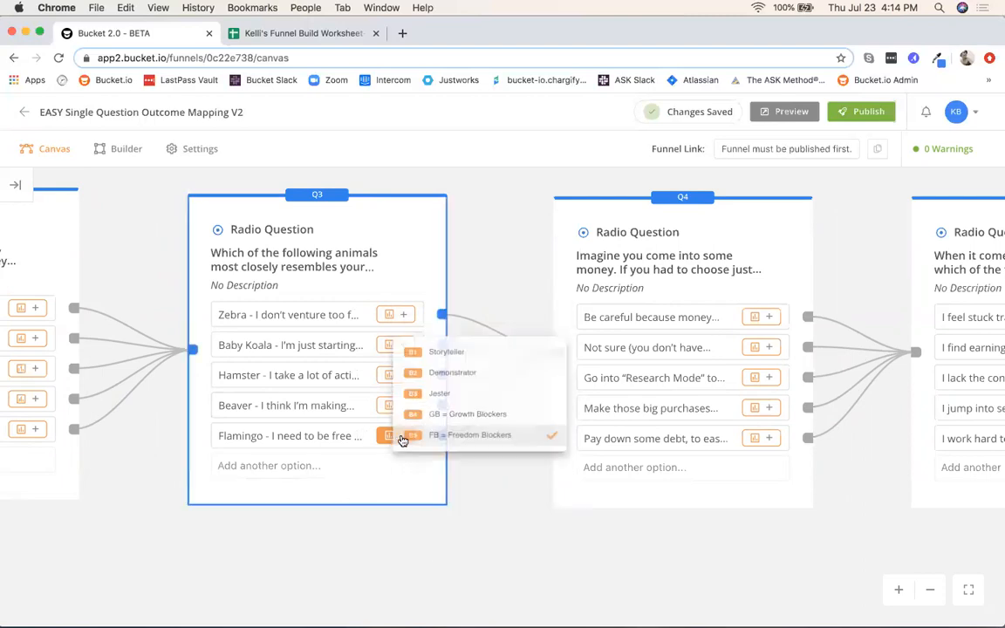
click(449, 436)
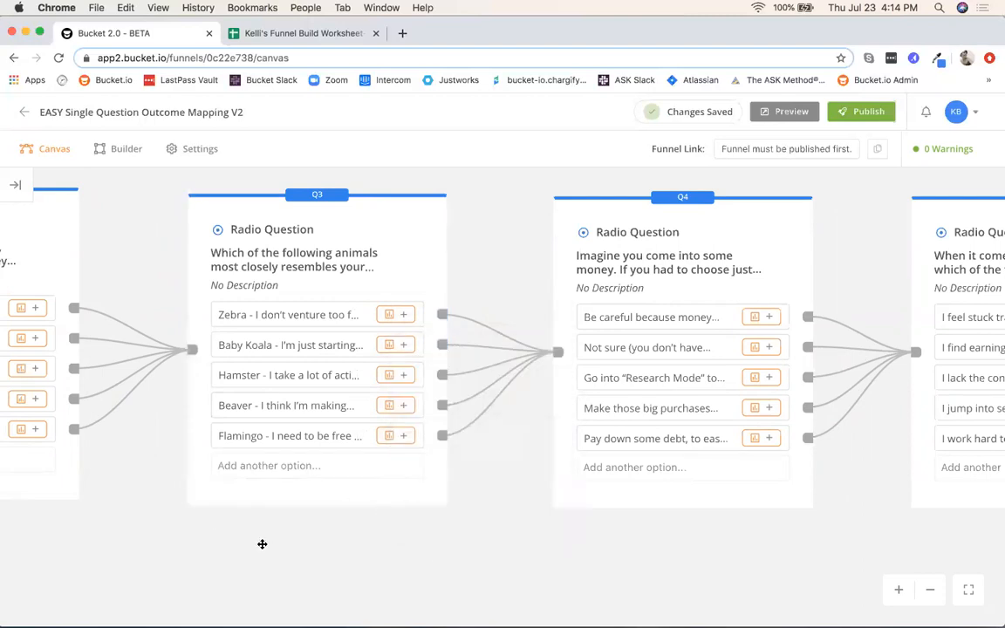
Map Q3's Zebra answer to the B1 Storyteller bucket.
scroll(262, 544, up, 2)
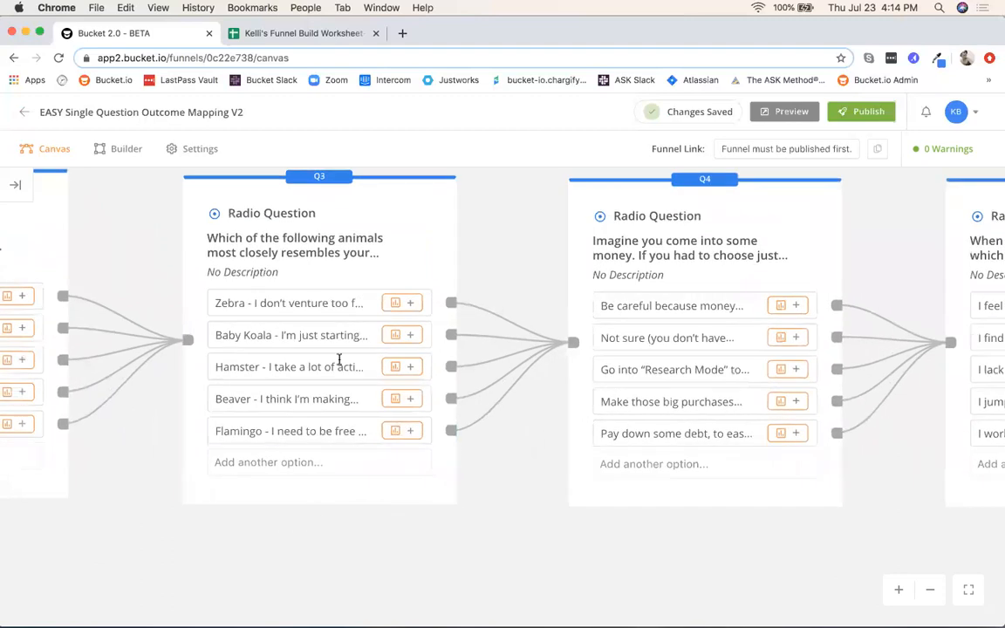
click(398, 304)
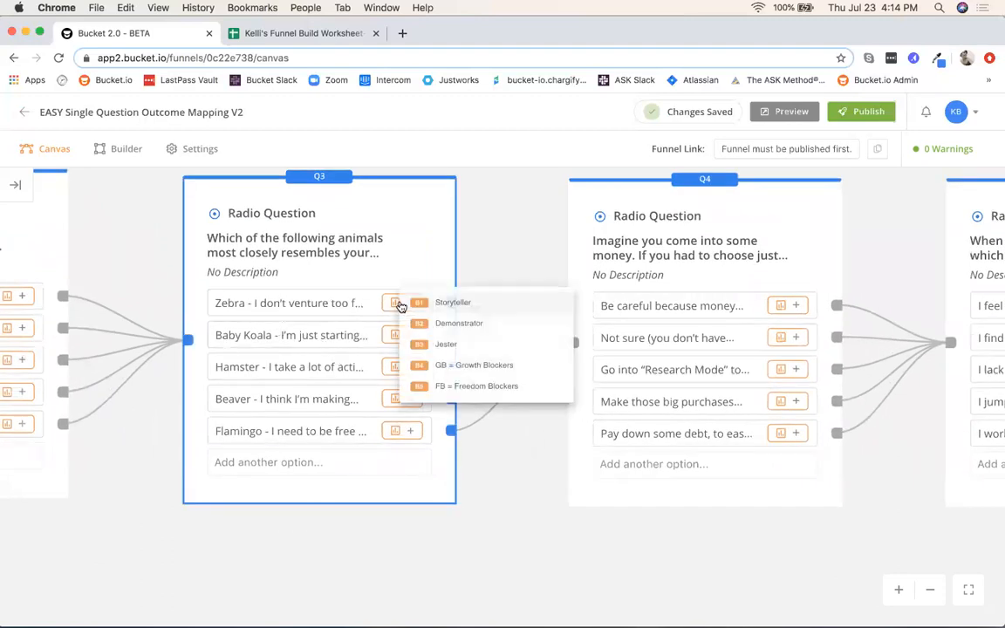
click(458, 305)
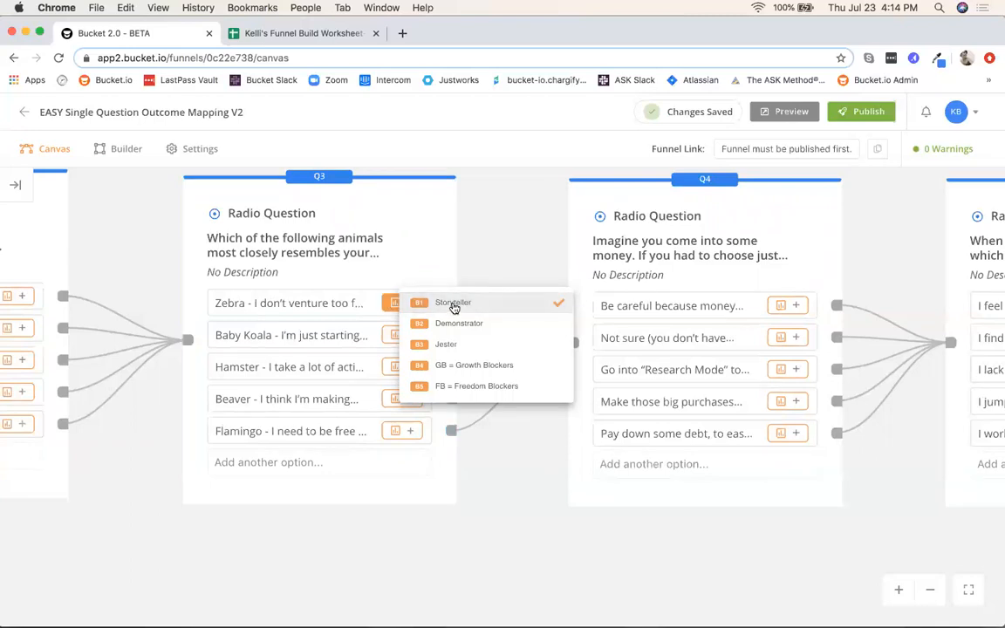
Map Q3's Baby Koala answer to the B2 Demonstrator bucket and its Hamster answer to the B3 Jester bucket.
click(522, 233)
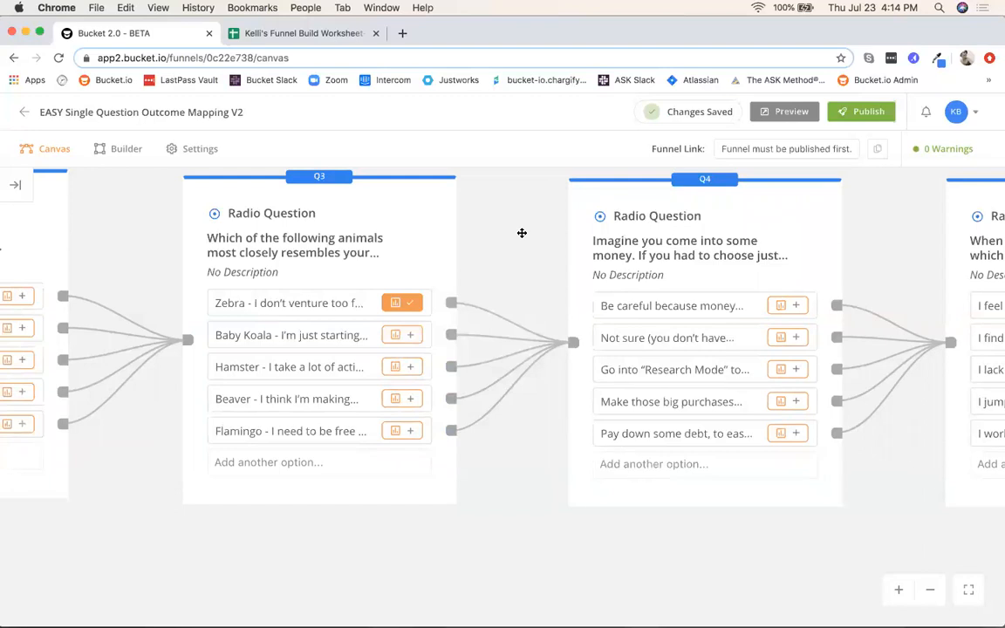
click(399, 338)
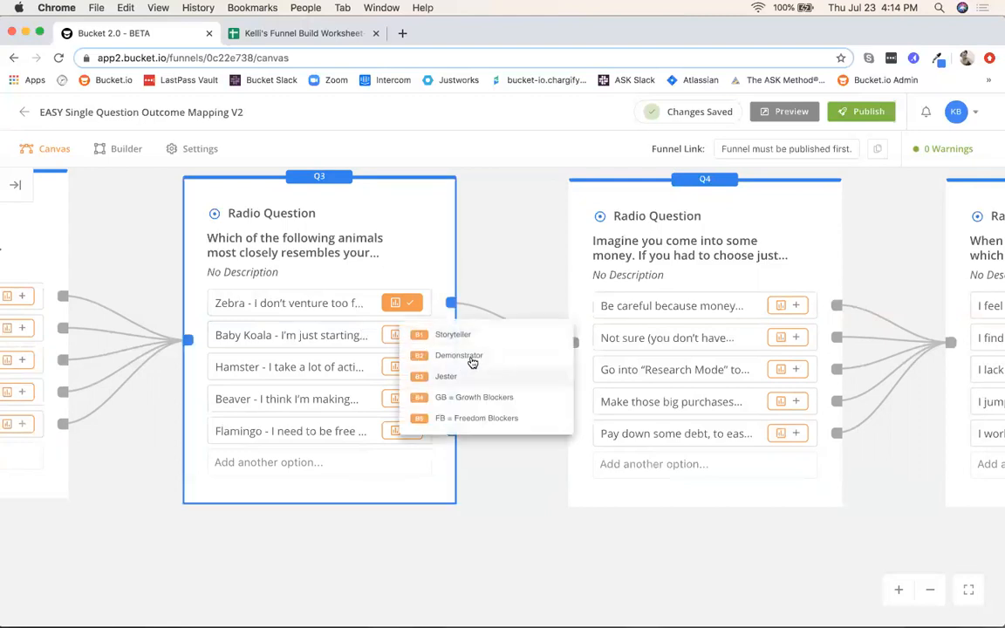
click(468, 356)
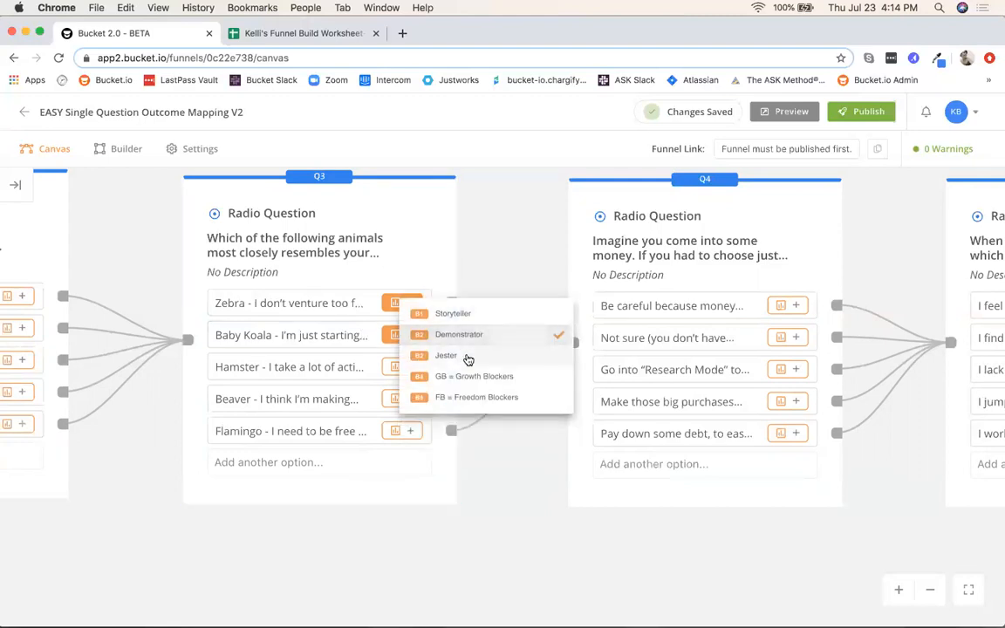
click(498, 243)
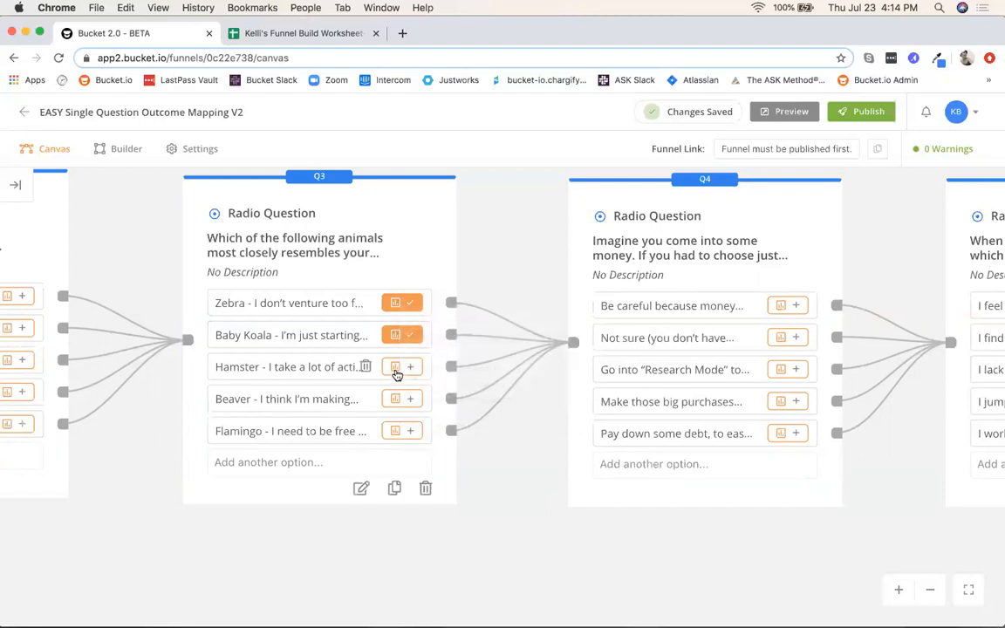
click(396, 368)
click(447, 408)
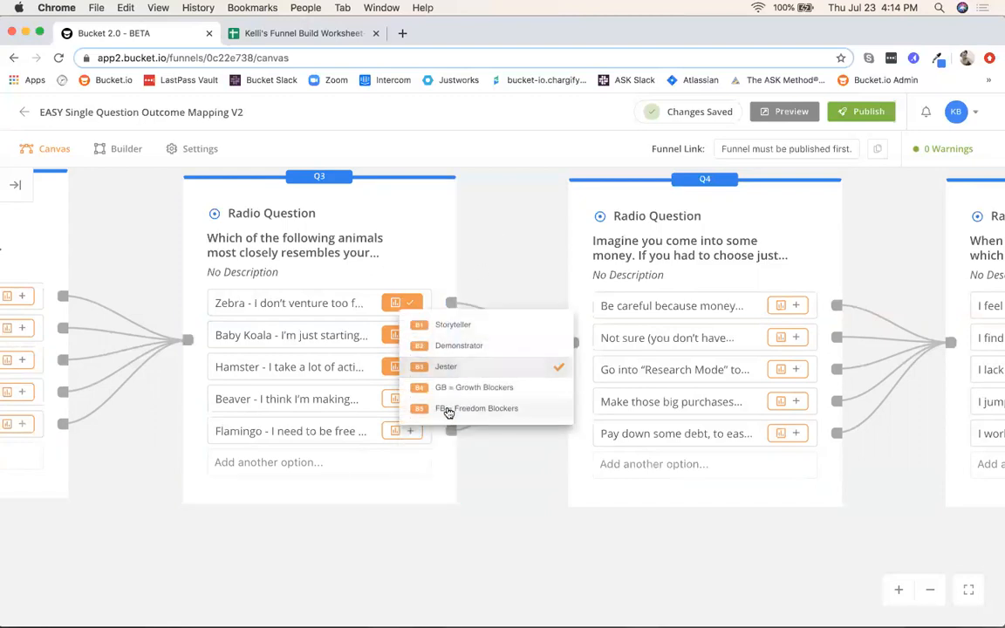
click(516, 256)
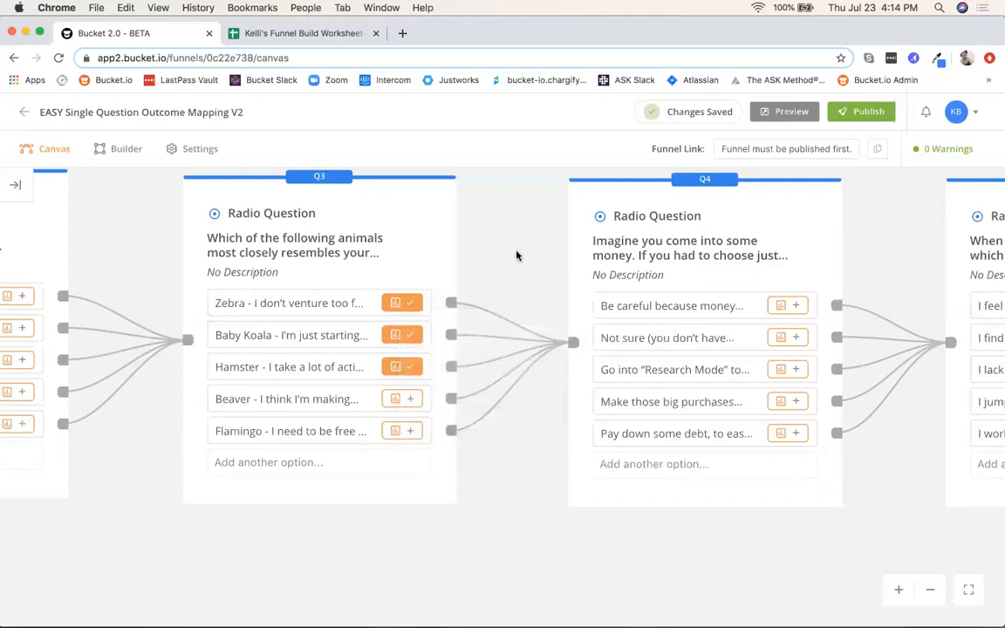
Map Q3's Beaver answer to the B4 Growth Blockers bucket and its Flamingo answer to the B5 Freedom Blockers bucket.
click(400, 399)
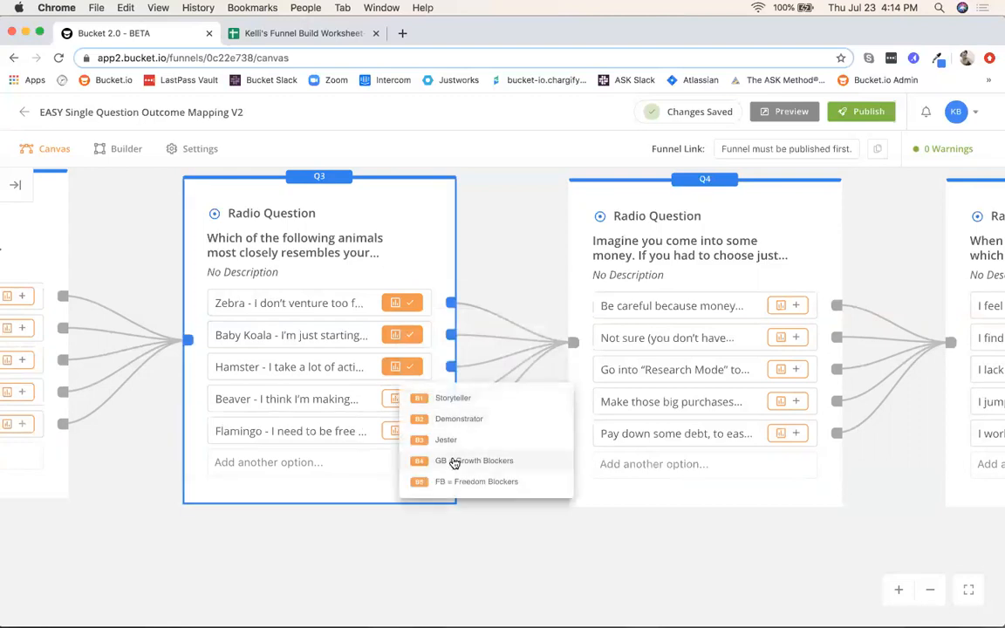
click(453, 463)
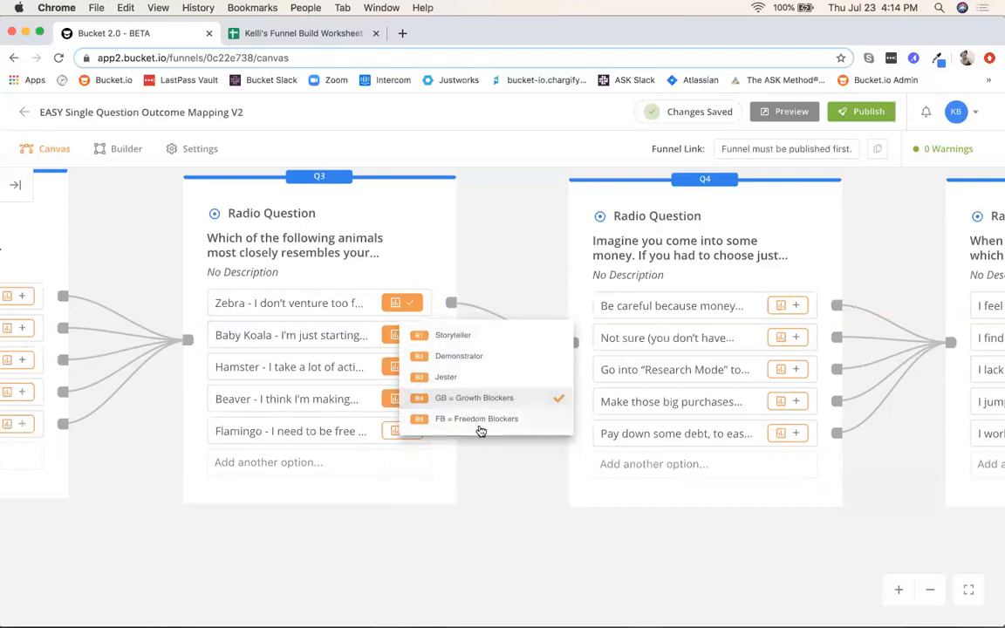
click(404, 432)
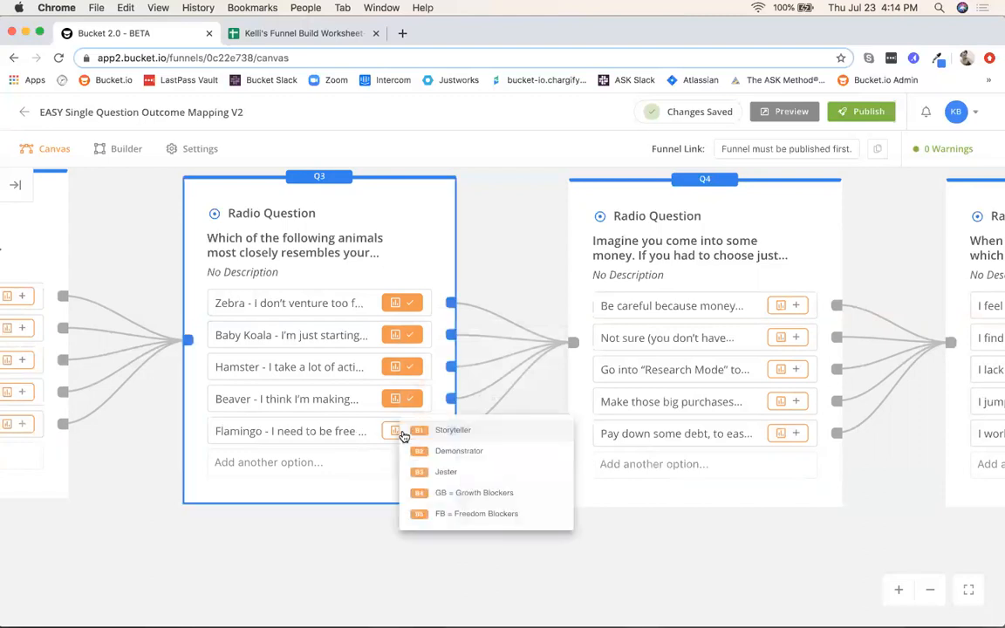
click(478, 515)
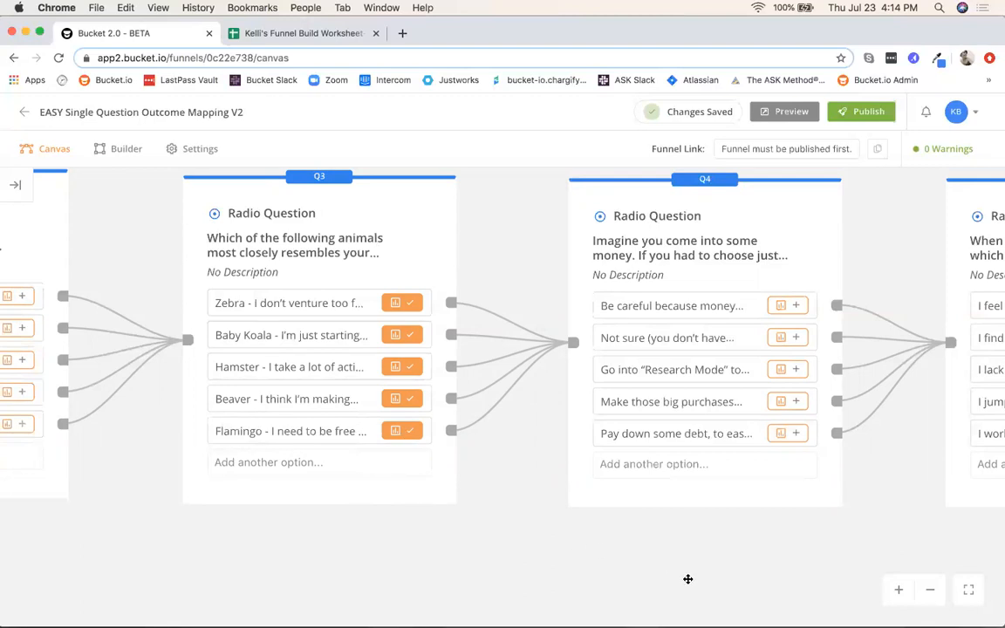
Examine the Quiz Results block to check how many answers are mapped to each of the five buckets.
drag(688, 573, 411, 565)
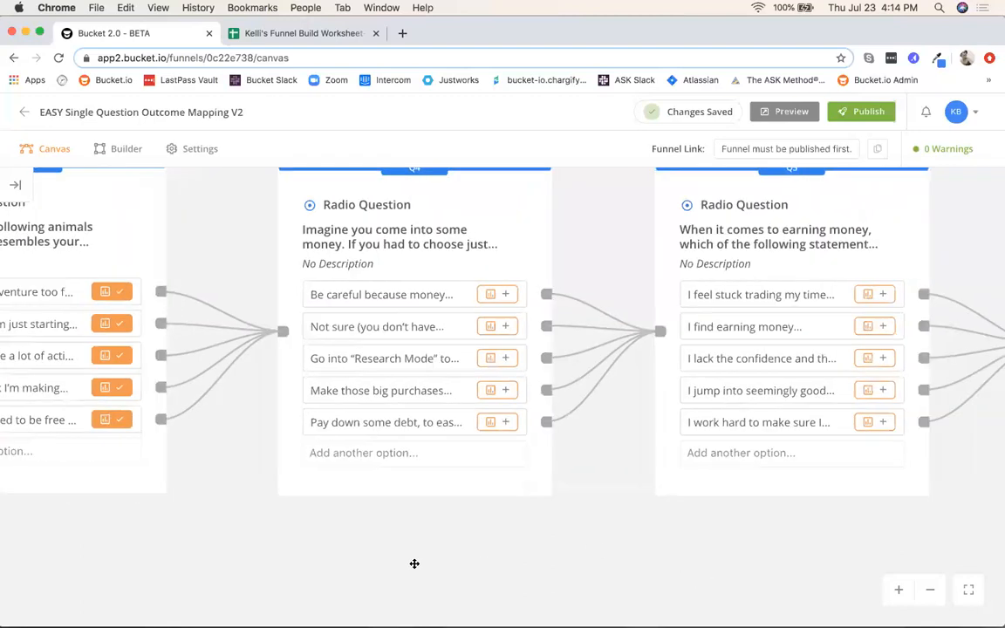
click(968, 590)
scroll(464, 541, up, 10)
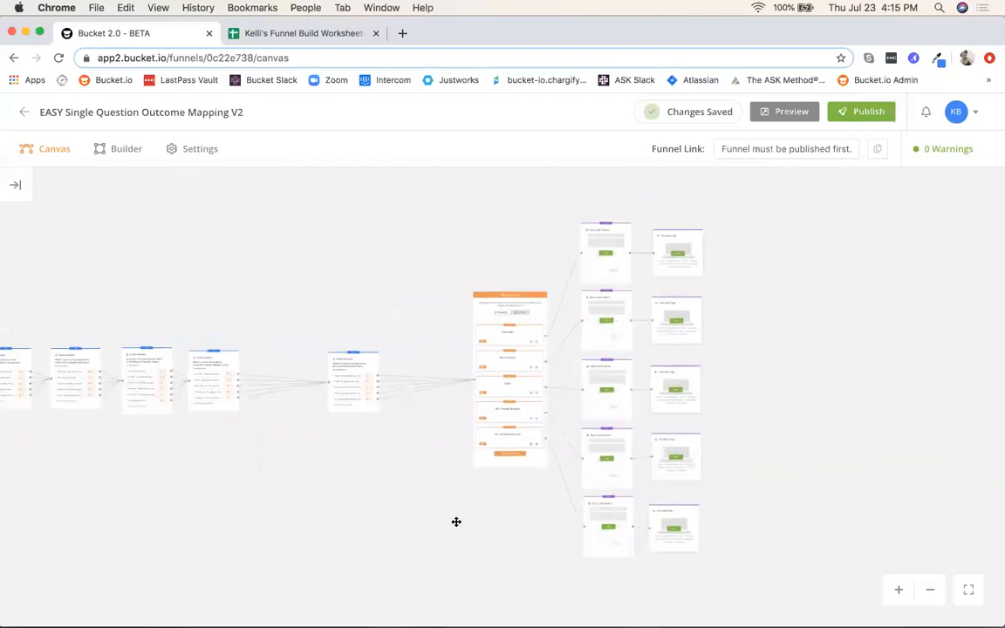
scroll(442, 490, up, 3)
drag(418, 348, 261, 537)
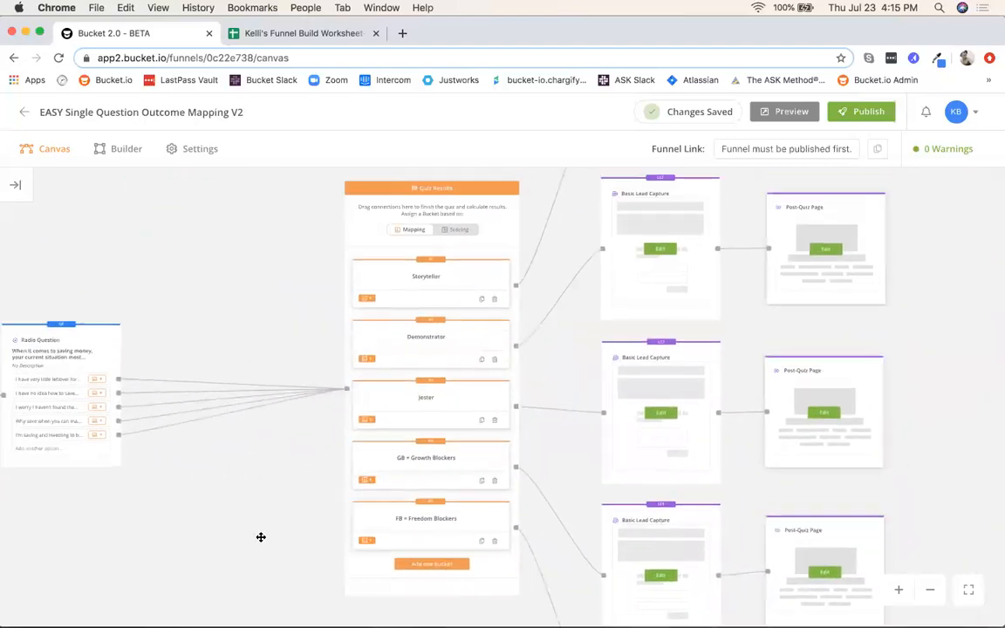
scroll(261, 538, up, 1)
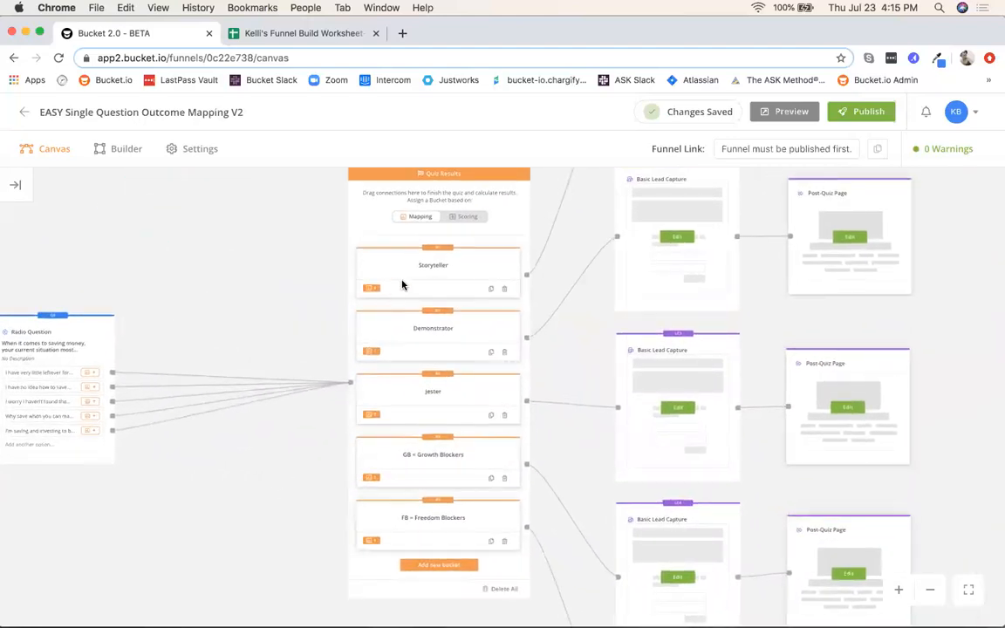
scroll(376, 314, up, 3)
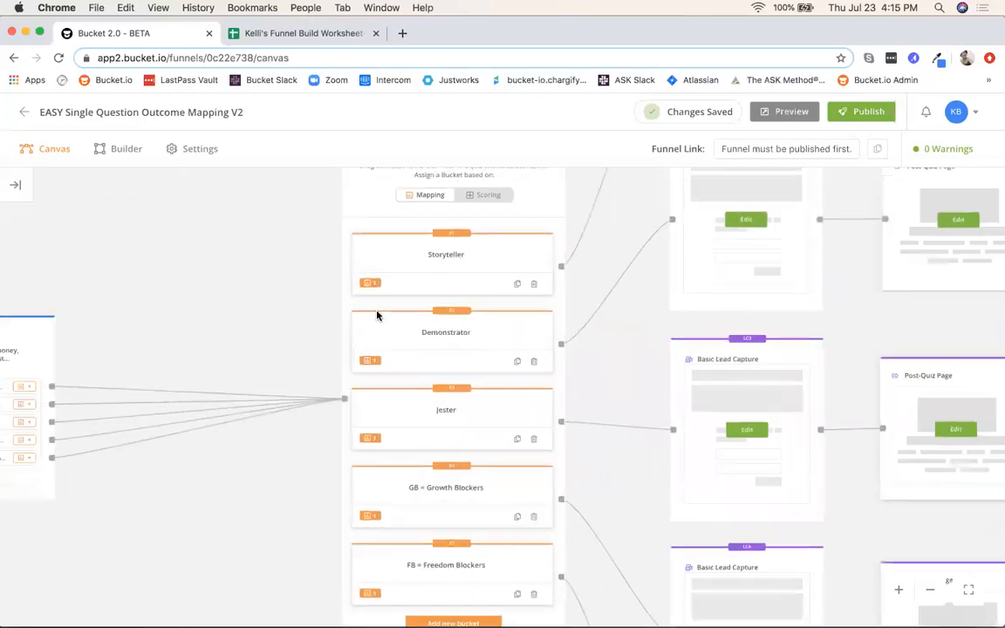
scroll(377, 314, up, 2)
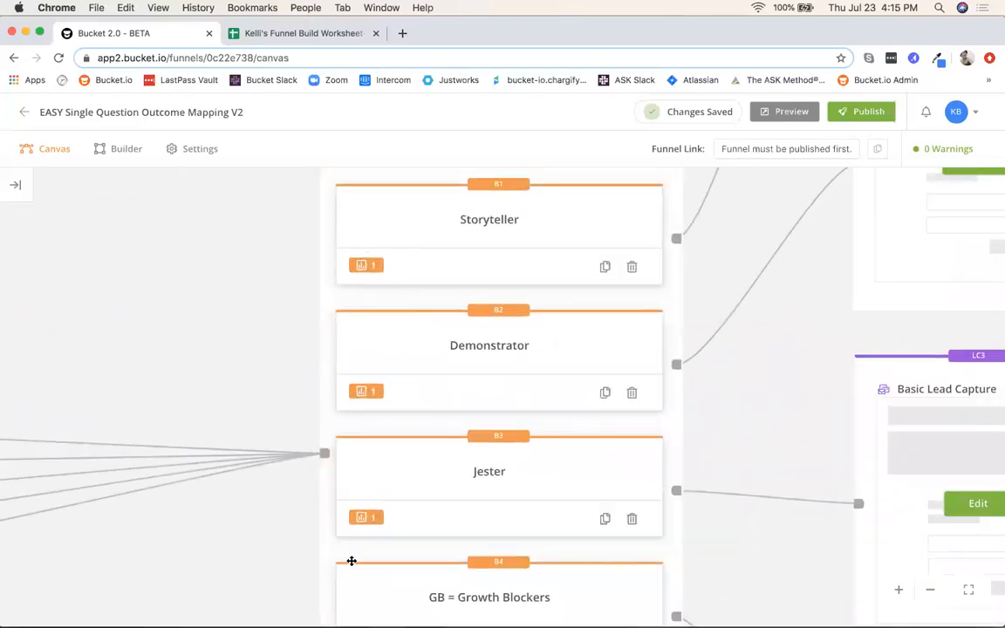
scroll(213, 292, down, 4)
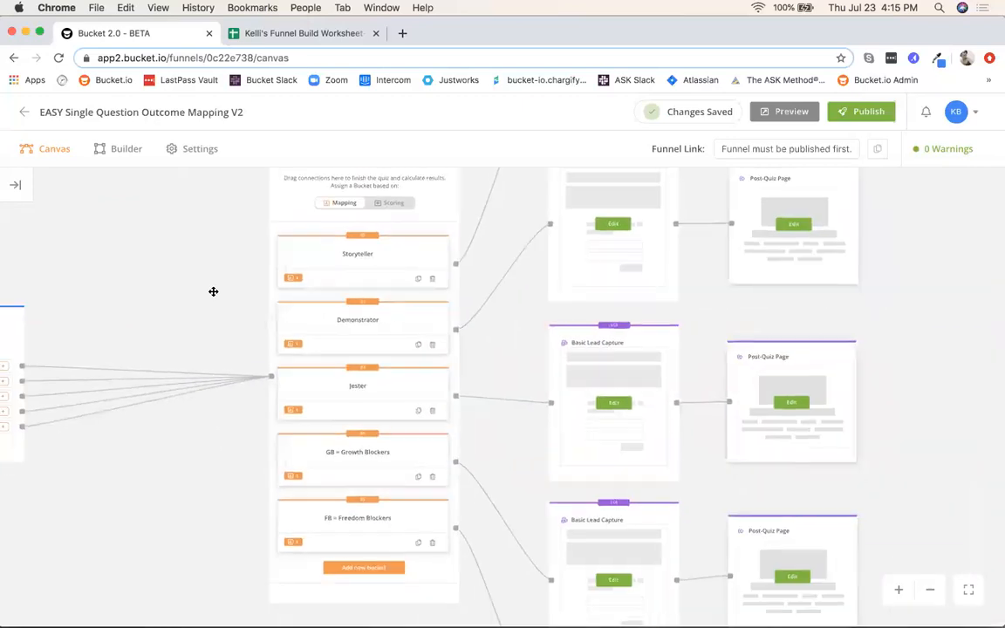
drag(168, 255, 210, 277)
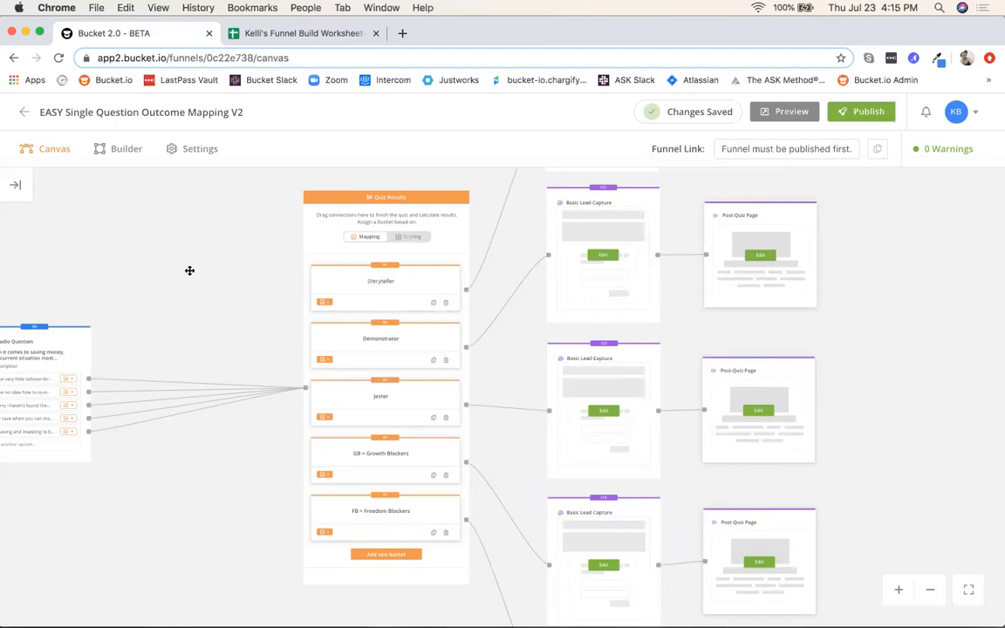
Return to the start of the funnel and review the question flow from the Pre-Quiz Page through Q3.
click(968, 591)
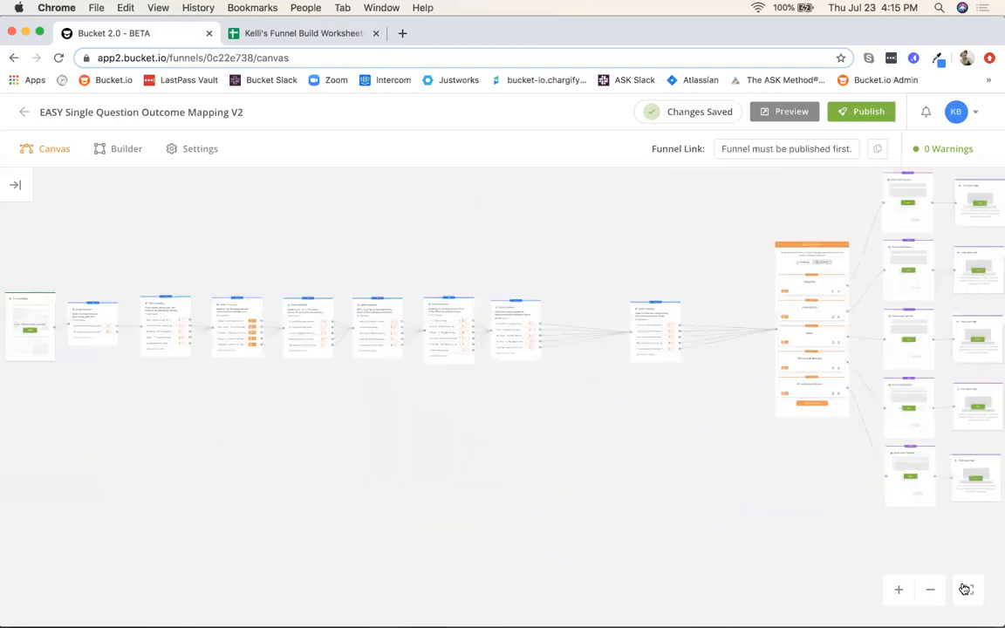
drag(77, 405, 268, 440)
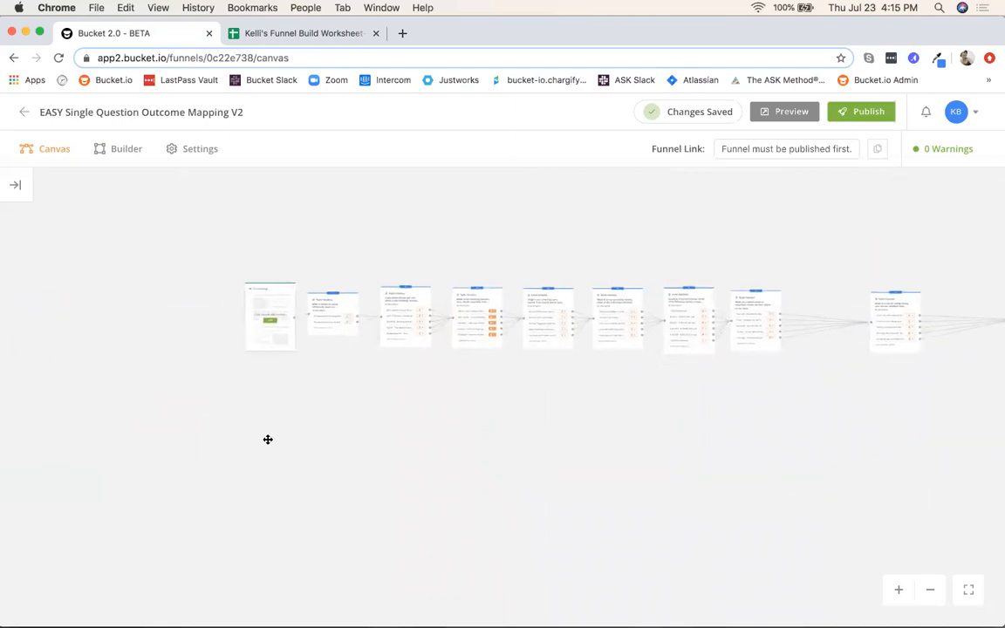
scroll(177, 428, up, 5)
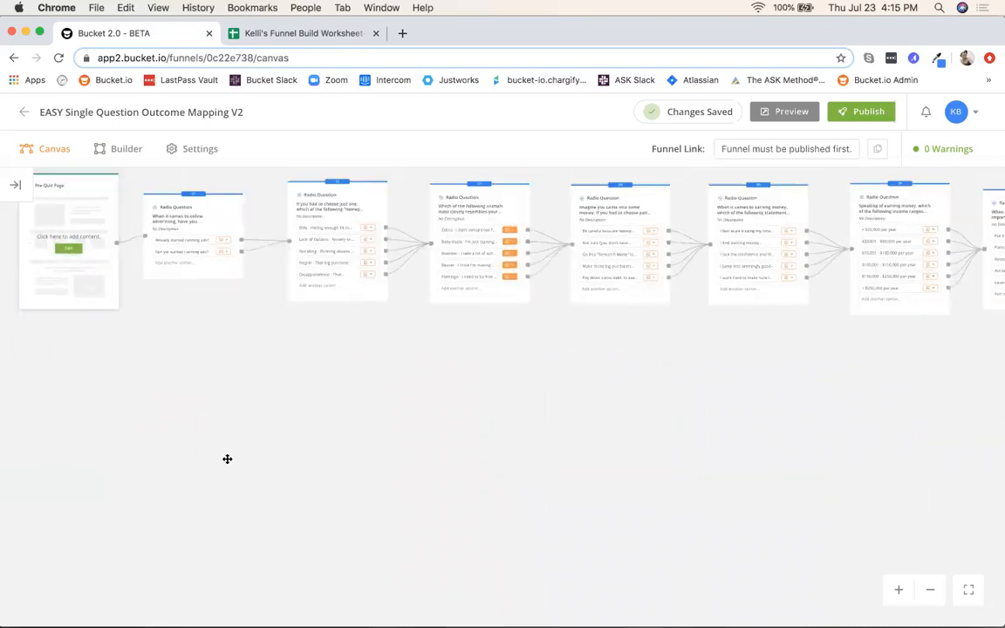
scroll(227, 459, up, 5)
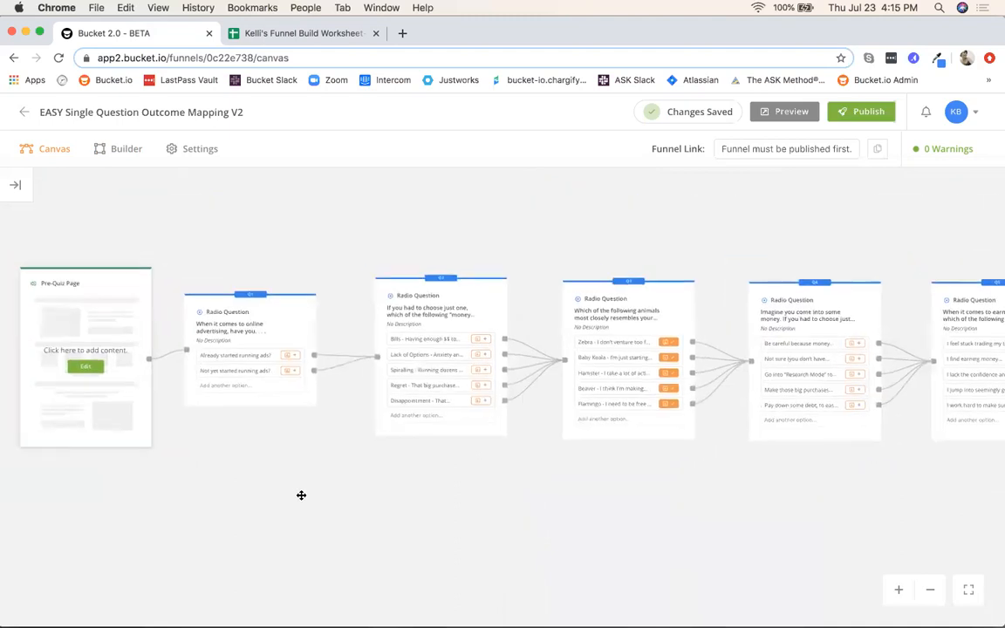
scroll(304, 488, up, 2)
drag(335, 453, 340, 452)
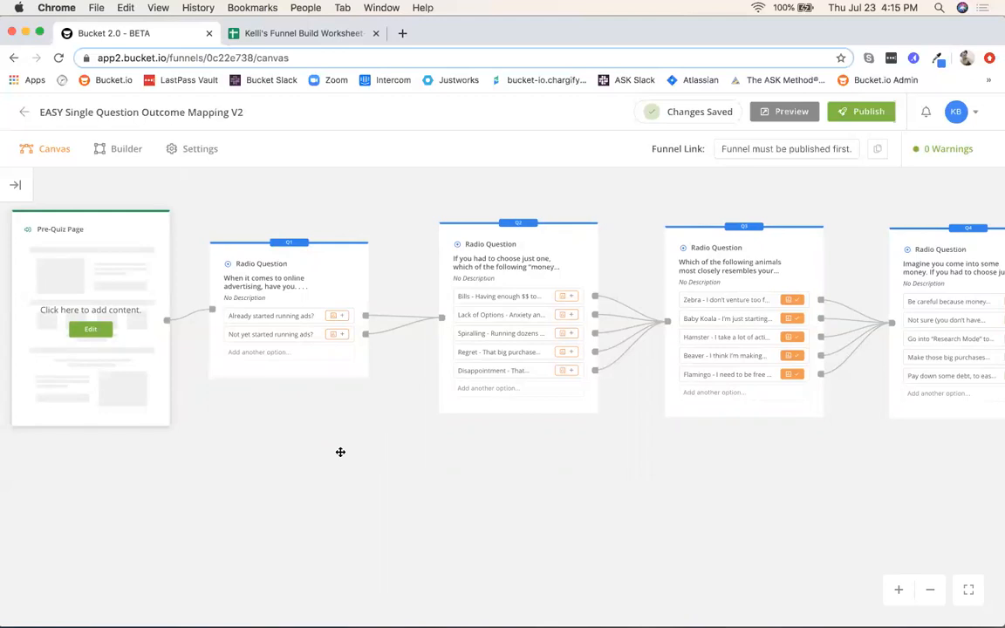
Add a new Radio Question to the canvas in the open space below Q1 and Q2.
click(20, 183)
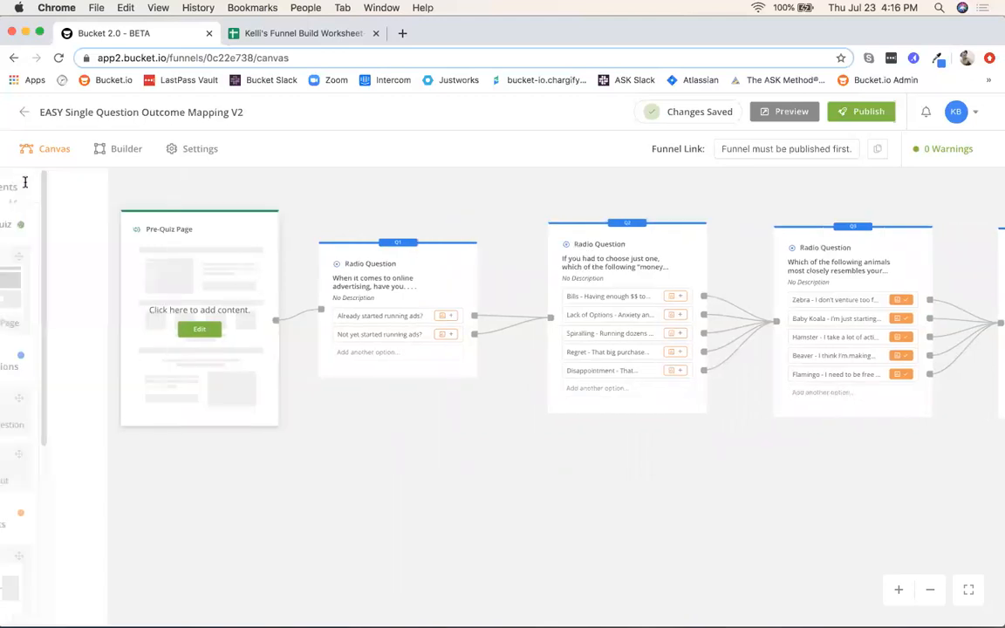
scroll(89, 441, down, 2)
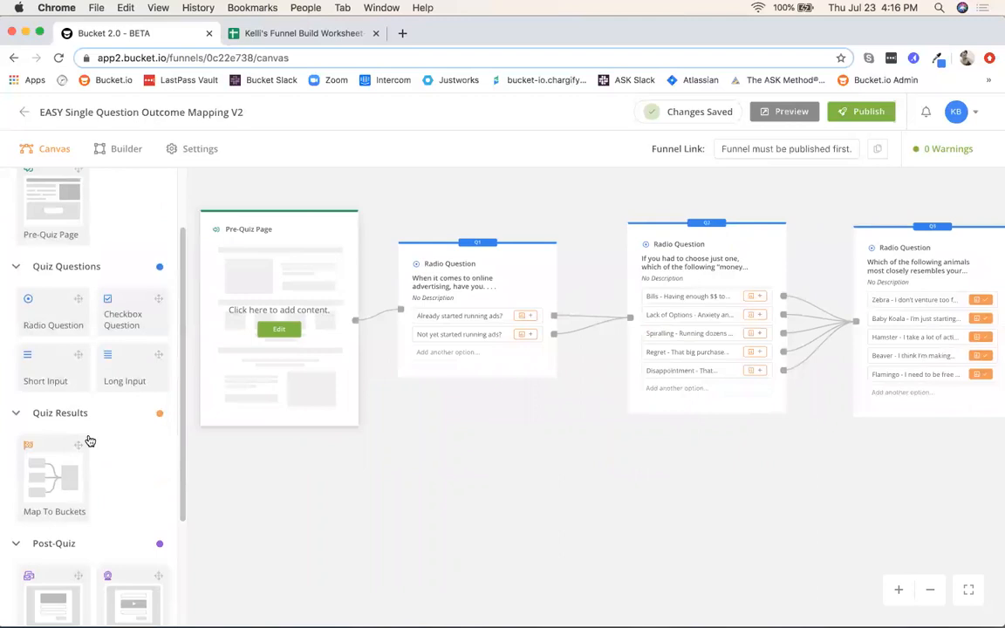
scroll(90, 442, up, 1)
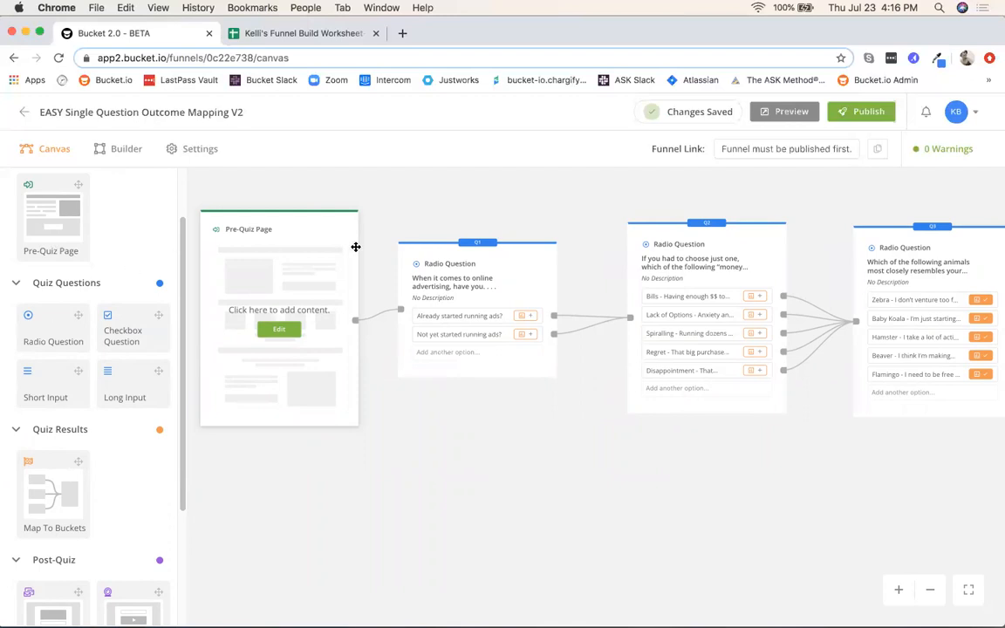
scroll(536, 261, up, 2)
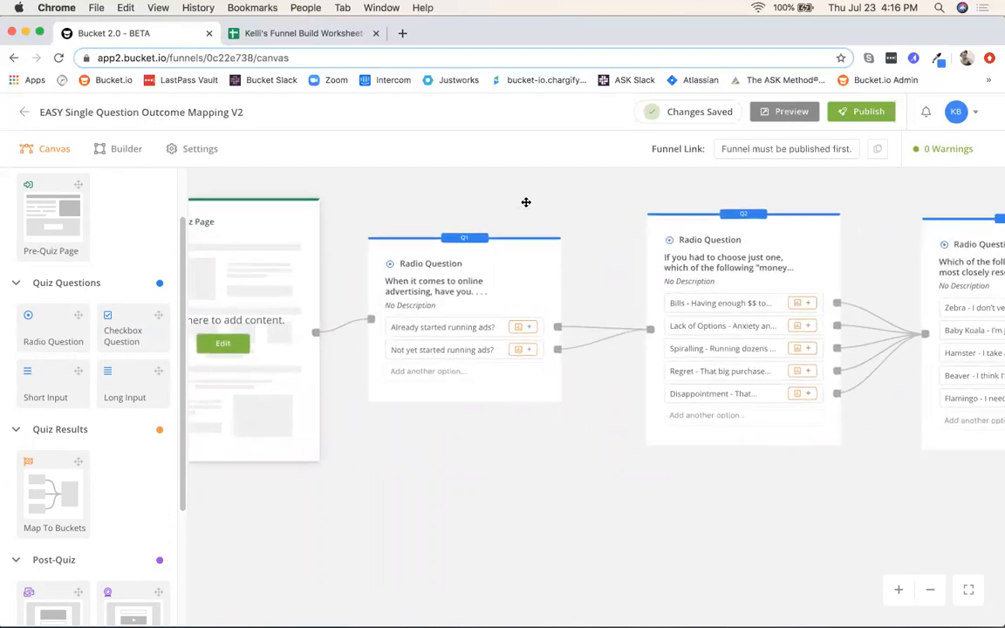
drag(525, 201, 550, 195)
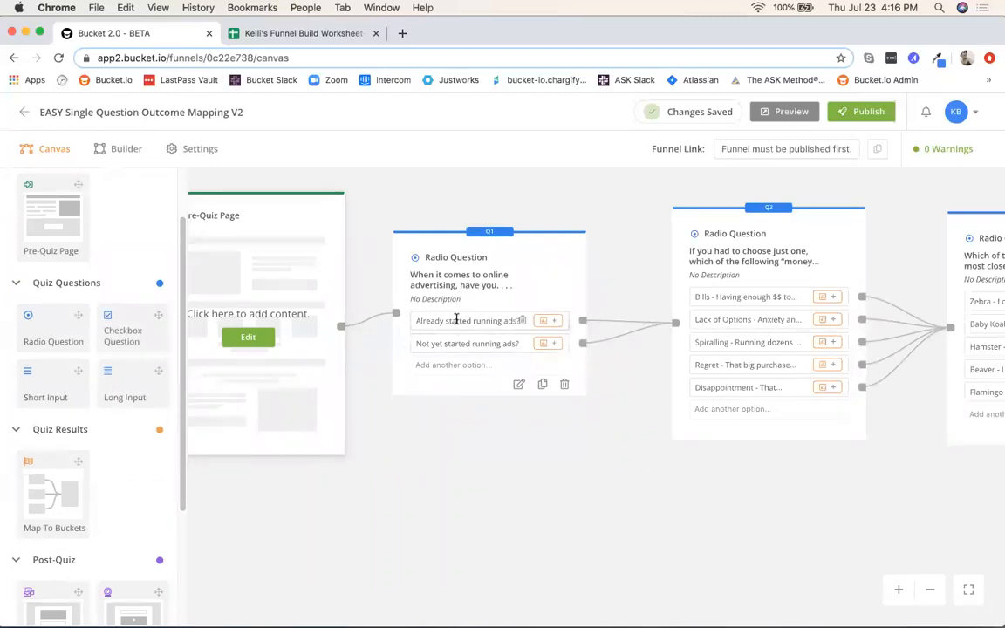
drag(554, 437, 449, 406)
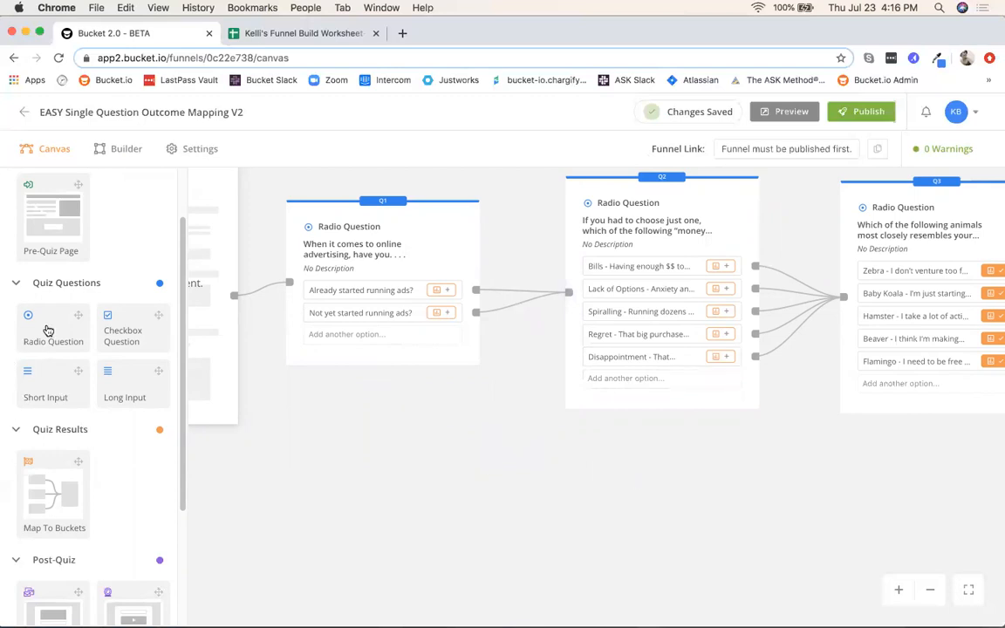
drag(42, 329, 528, 487)
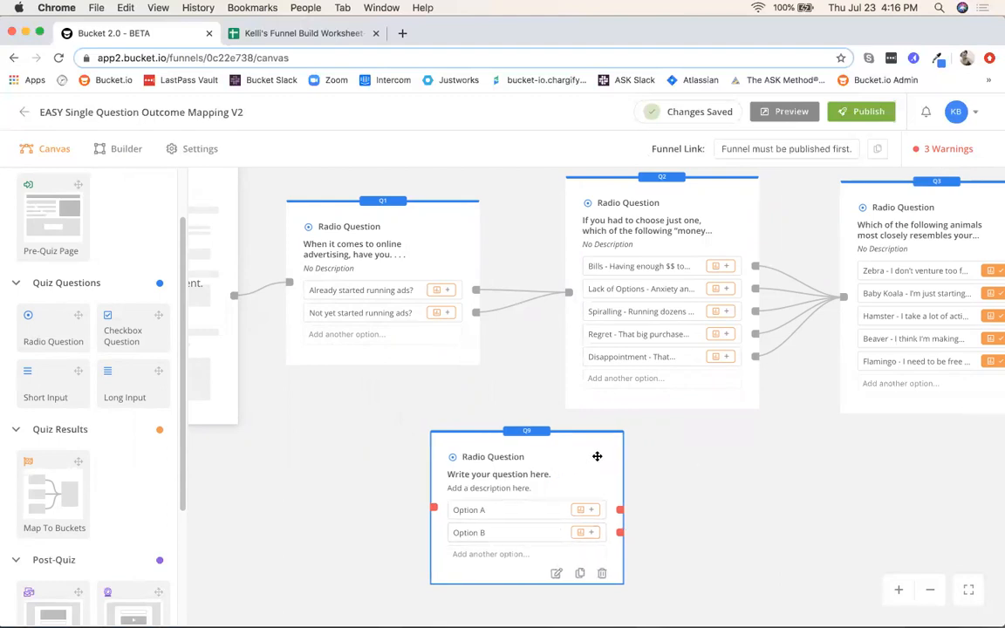
drag(570, 456, 602, 457)
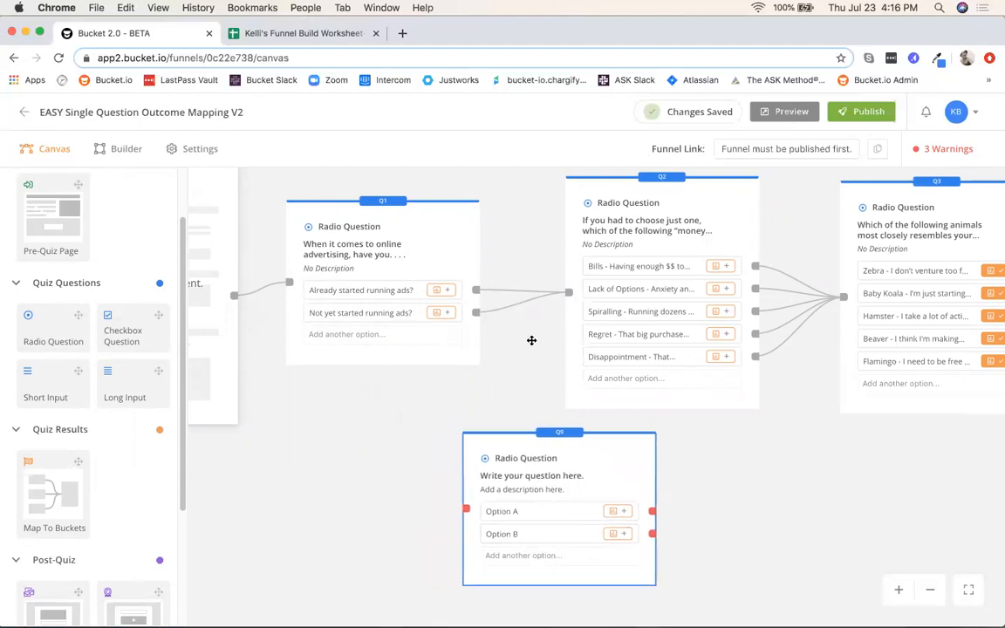
Reroute Q1's "Not yet started running ads?" answer from Q2 to the new radio question, repositioning that question directly below Q2.
click(522, 301)
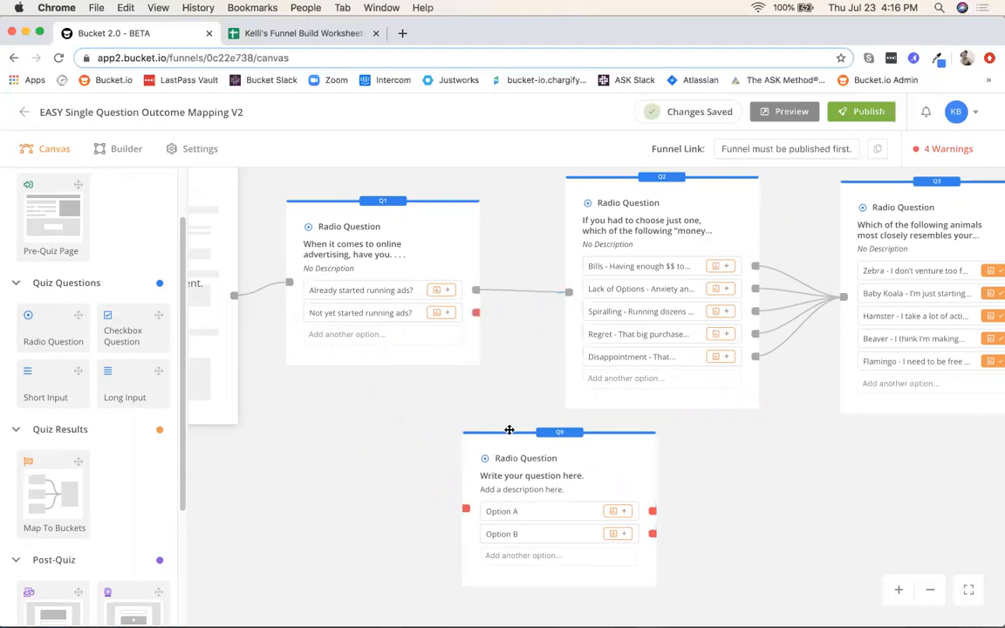
drag(503, 441, 596, 434)
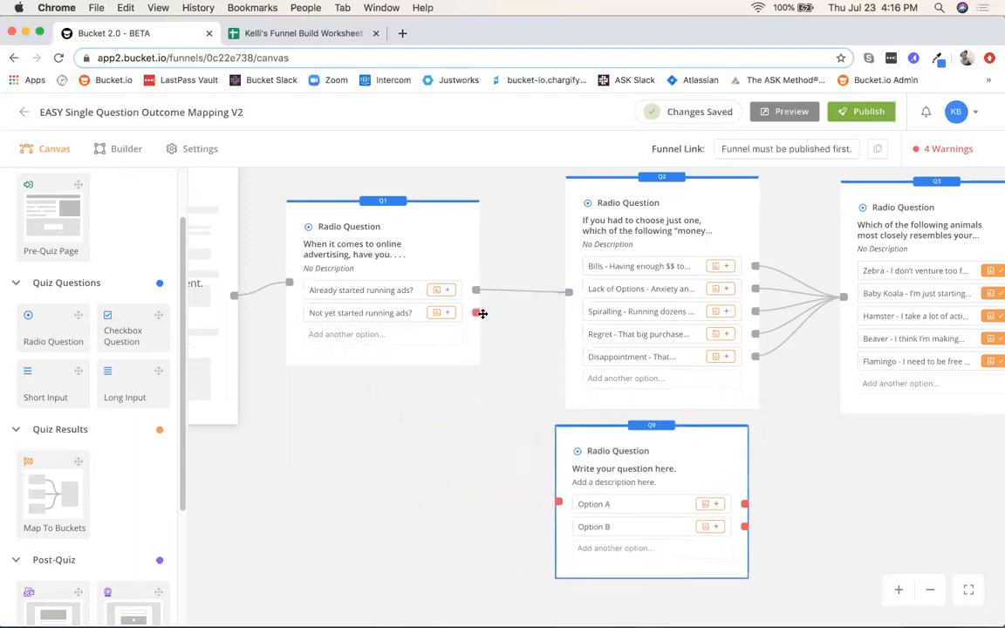
drag(476, 315, 515, 362)
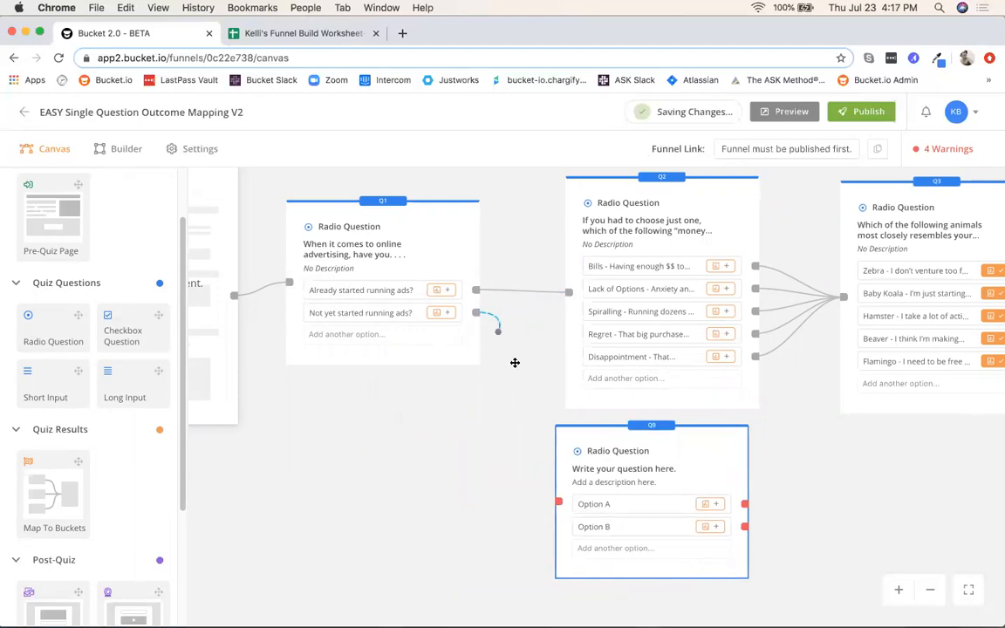
drag(522, 499, 565, 516)
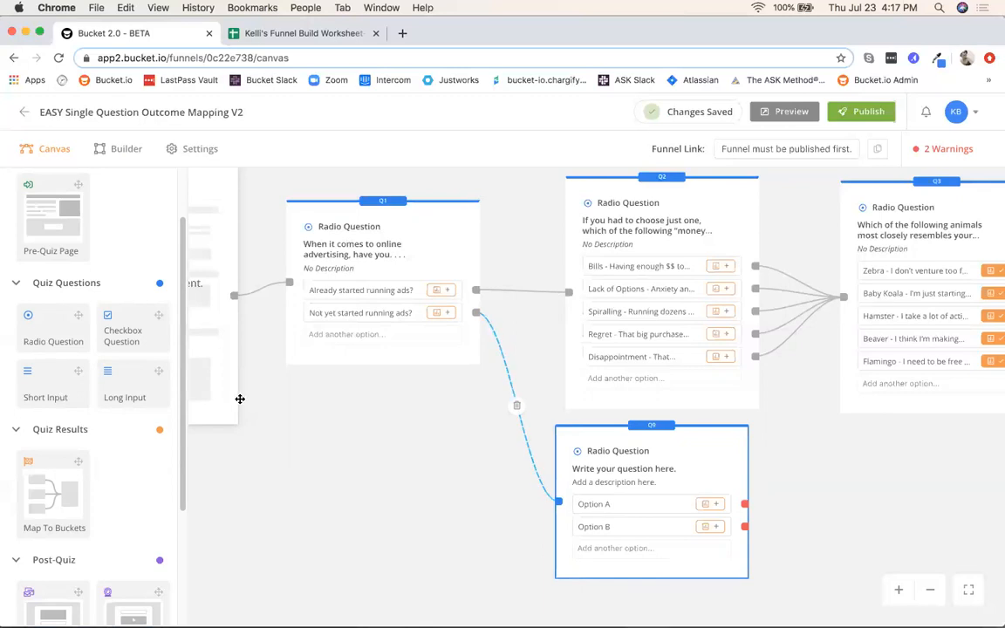
Add another Radio Question to the canvas and place it beside Q9, below Q3.
drag(47, 327, 839, 496)
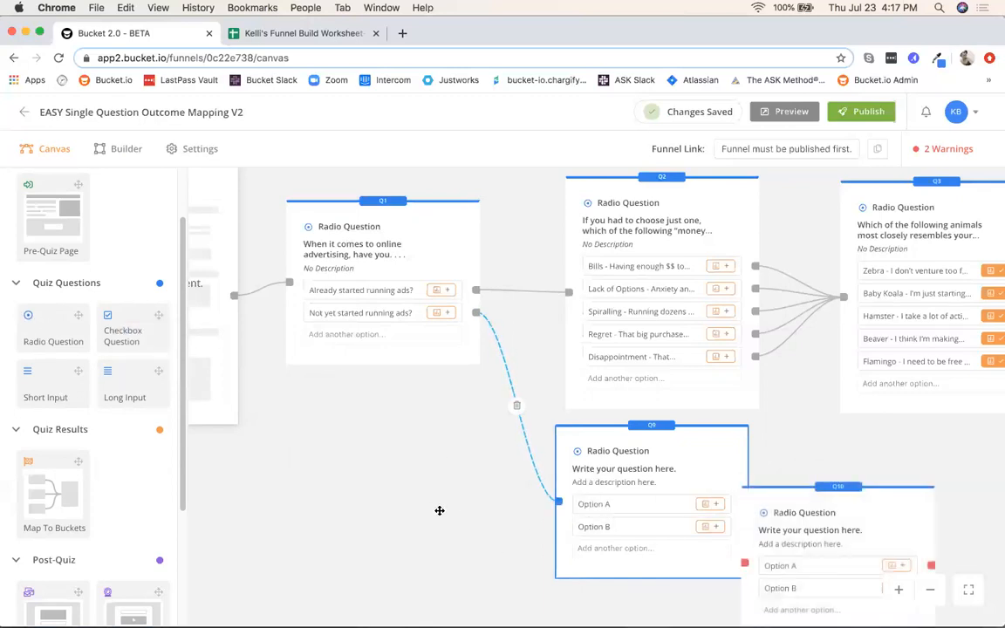
drag(440, 511, 260, 475)
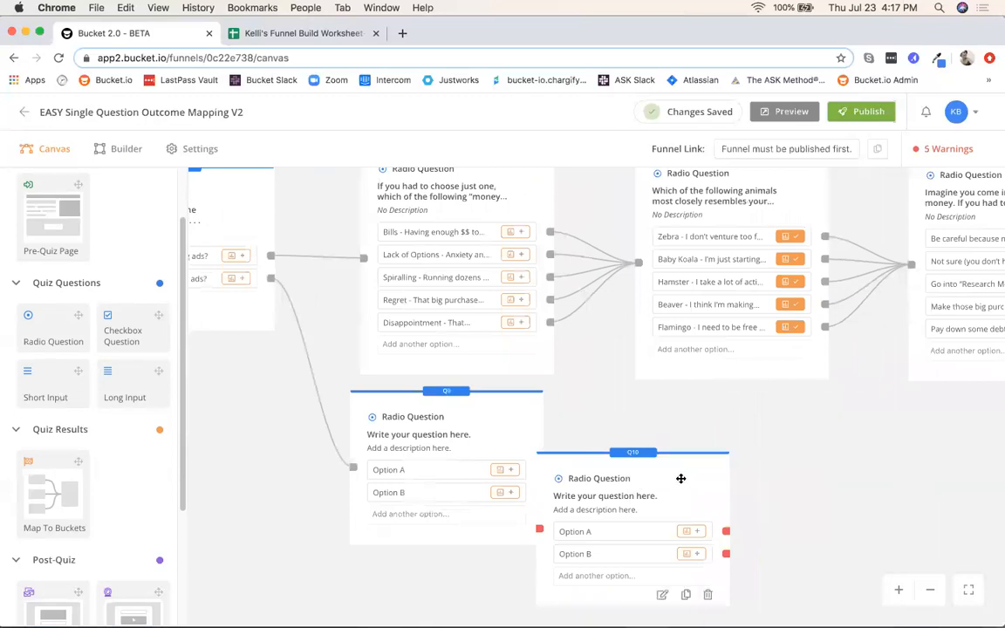
drag(679, 478, 735, 424)
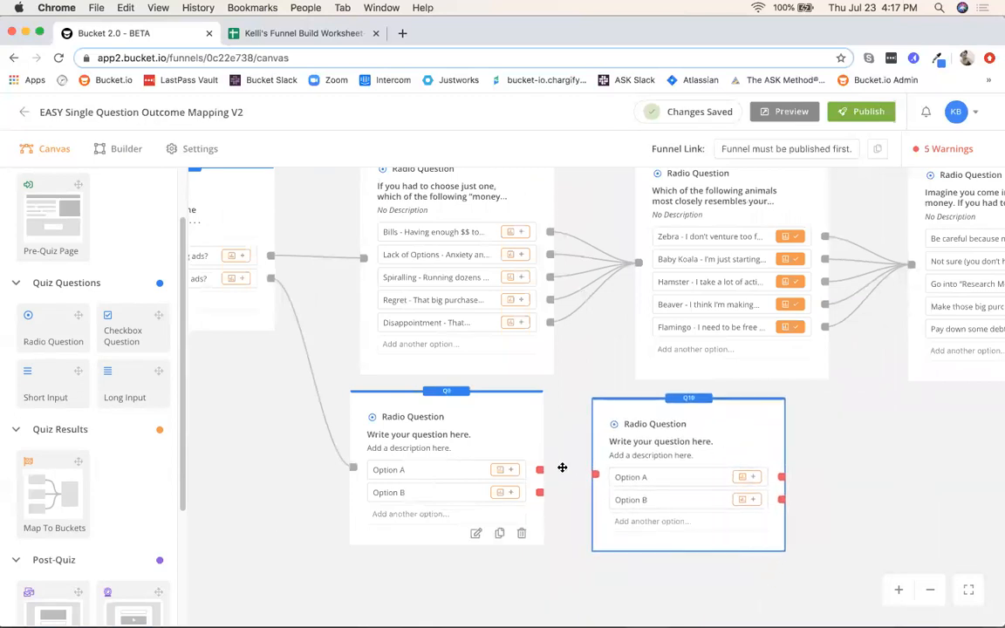
Connect both of Q9's options to Q10, and both of Q10's options to the "Imagine you come in..." question after Q3.
drag(540, 469, 594, 473)
drag(540, 495, 595, 473)
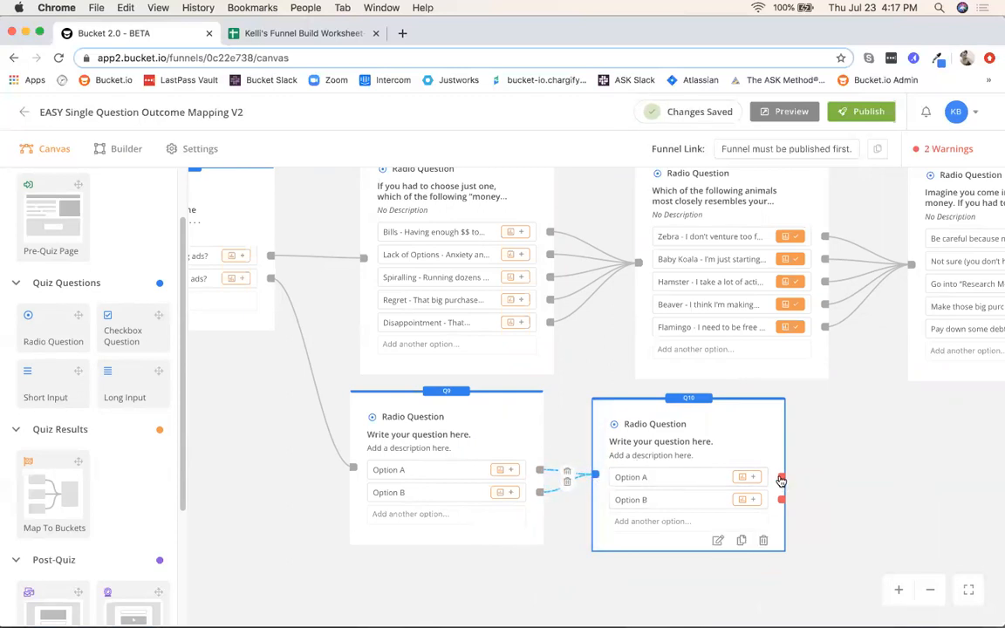
drag(782, 479, 916, 277)
drag(781, 499, 914, 266)
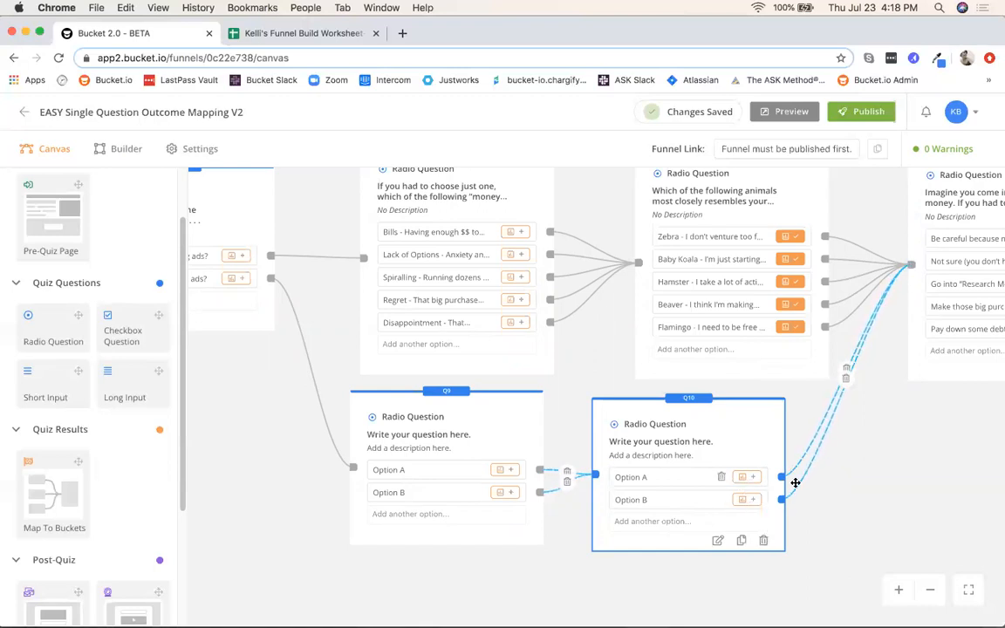
drag(909, 270, 912, 265)
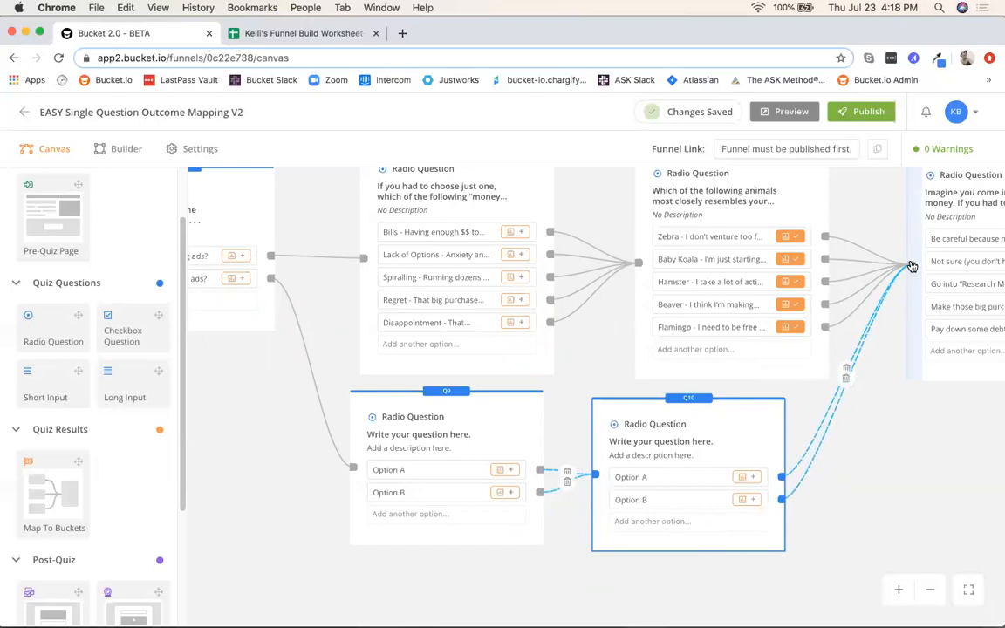
drag(913, 271, 911, 265)
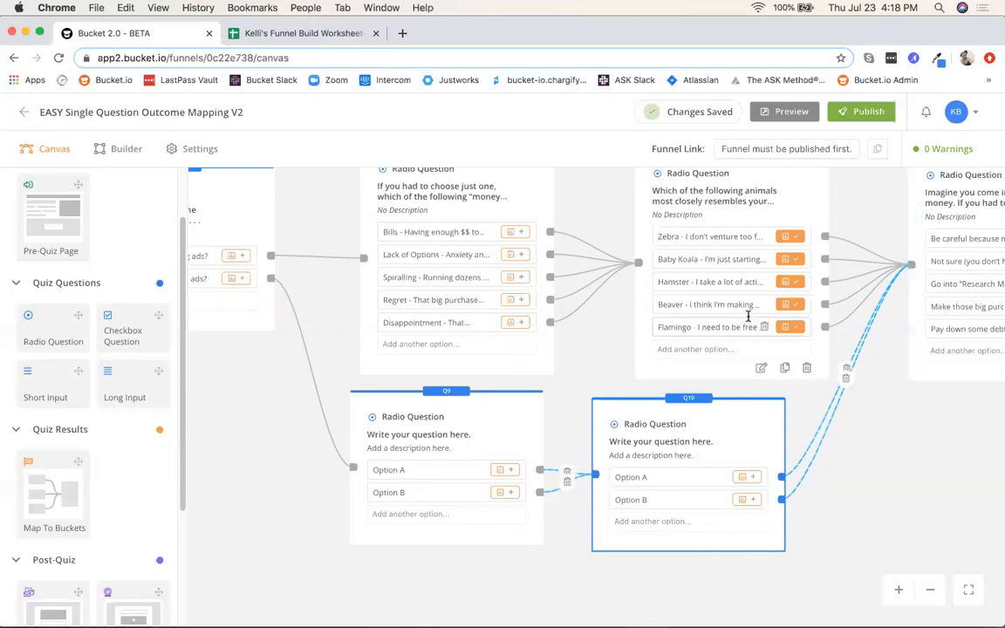
Return to the start of the funnel and open the Pre-Quiz Page's content for editing.
click(968, 591)
scroll(362, 436, up, 5)
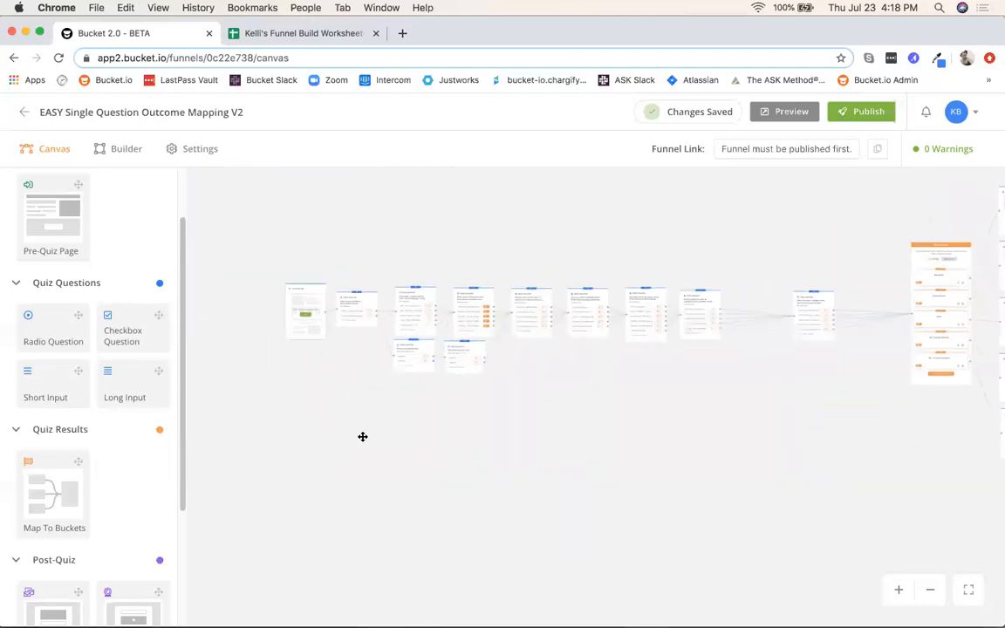
scroll(393, 562, up, 2)
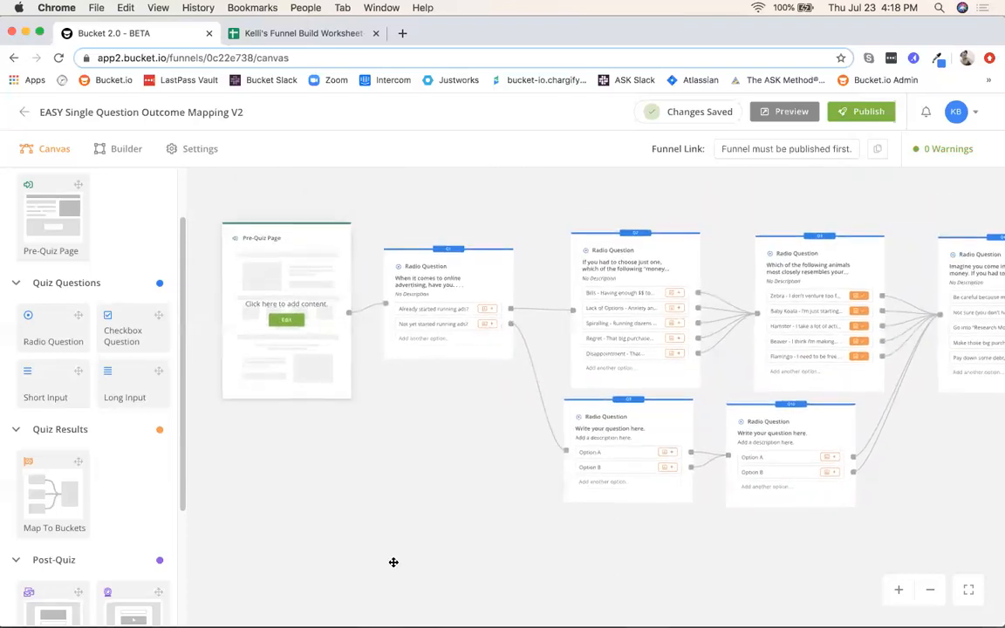
scroll(306, 478, up, 2)
scroll(304, 480, up, 2)
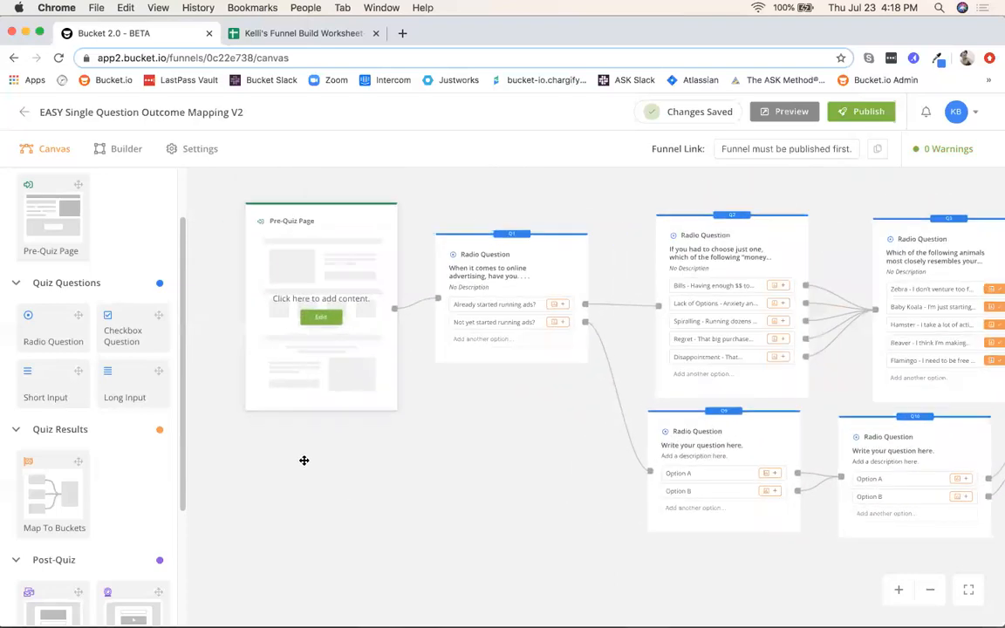
scroll(302, 460, up, 2)
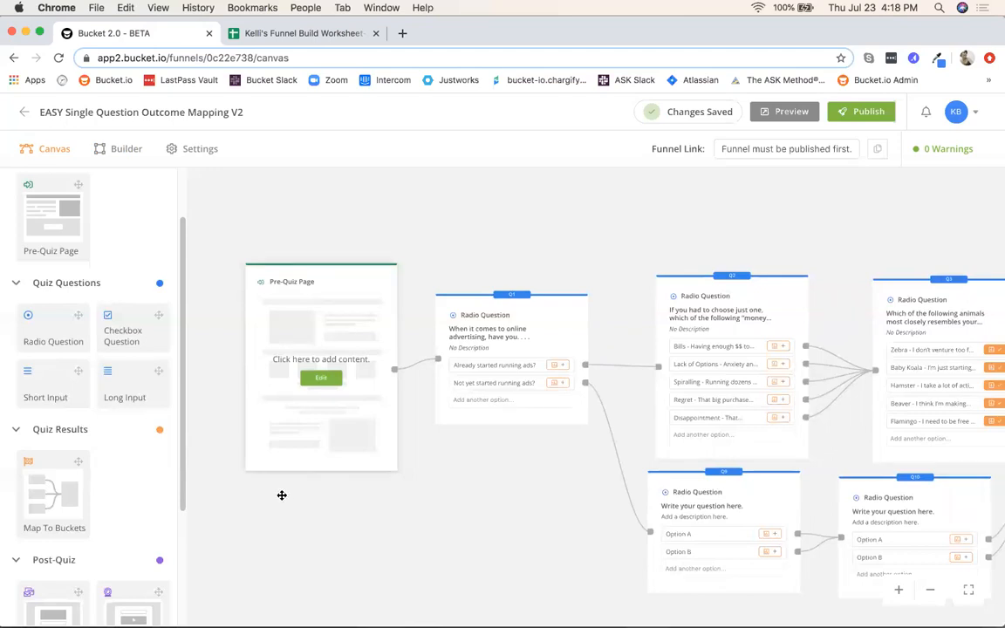
scroll(424, 516, up, 3)
scroll(332, 508, up, 4)
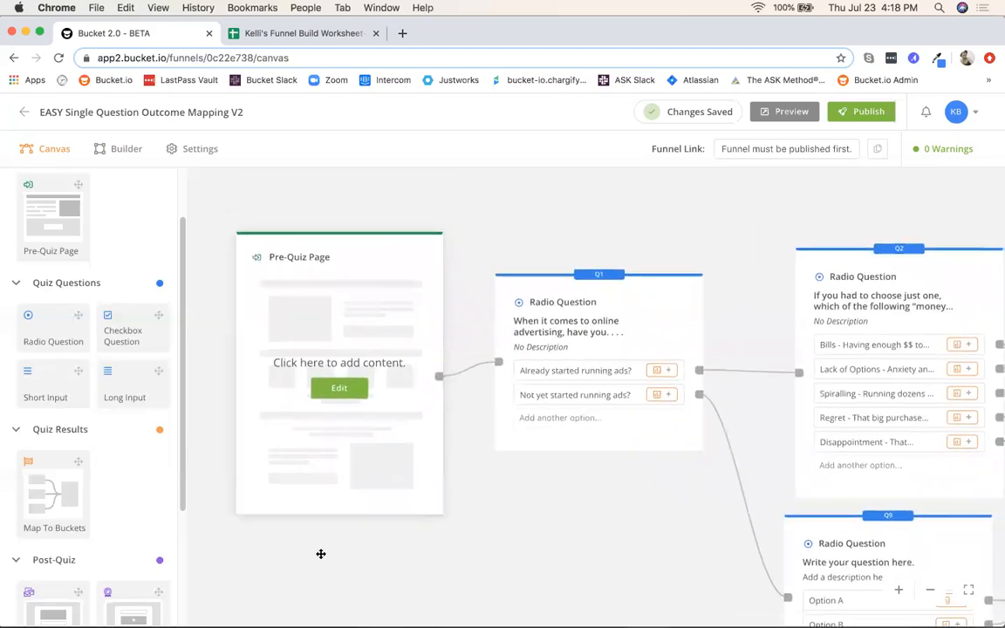
click(340, 388)
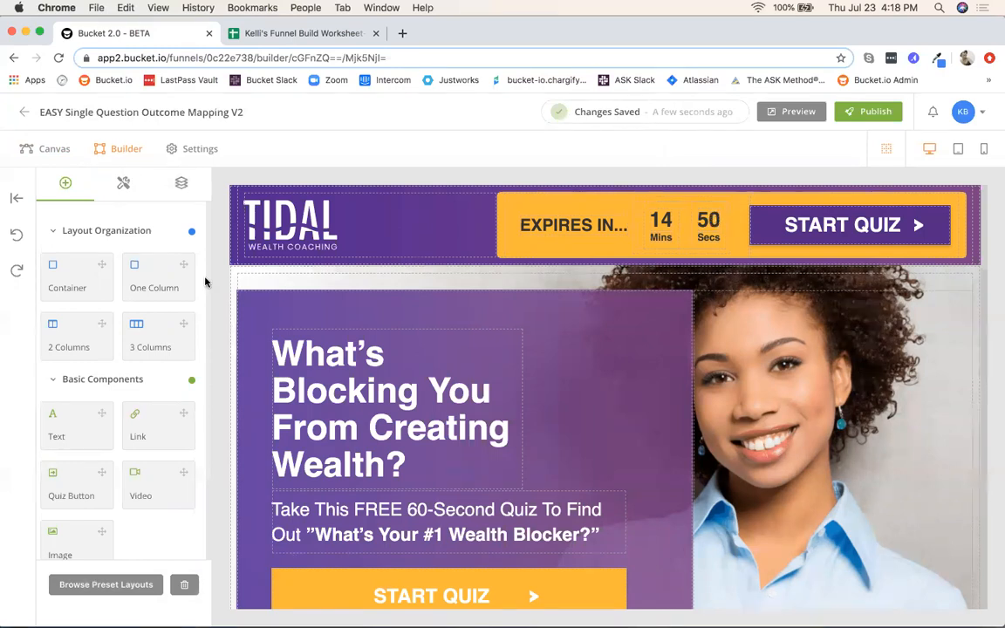
Replace the TIDAL Wealth Coaching logo in the page header with the bucket.io logo from the recently added images.
double_click(293, 231)
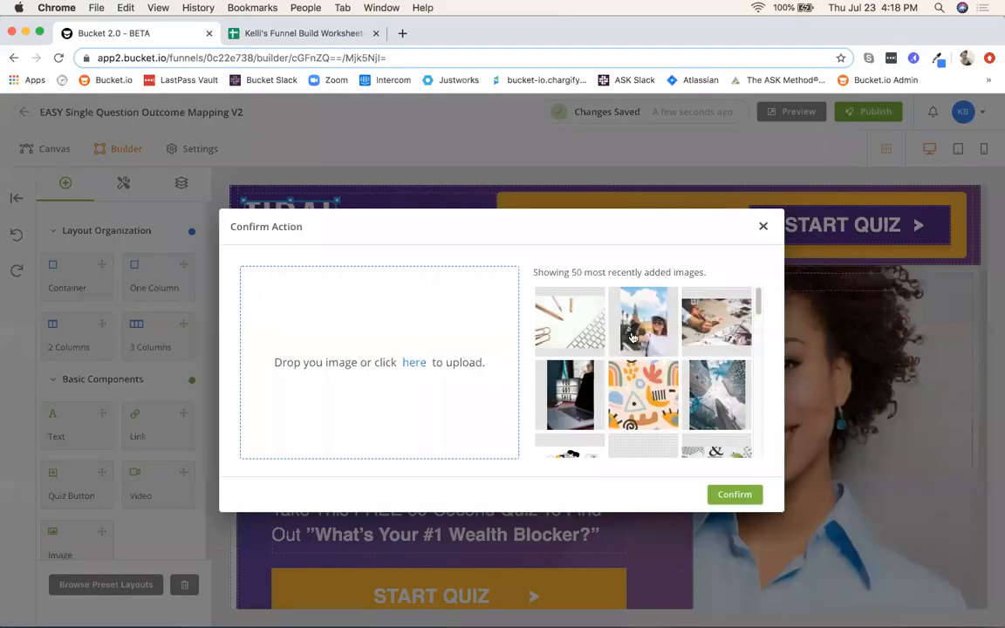
scroll(662, 371, down, 5)
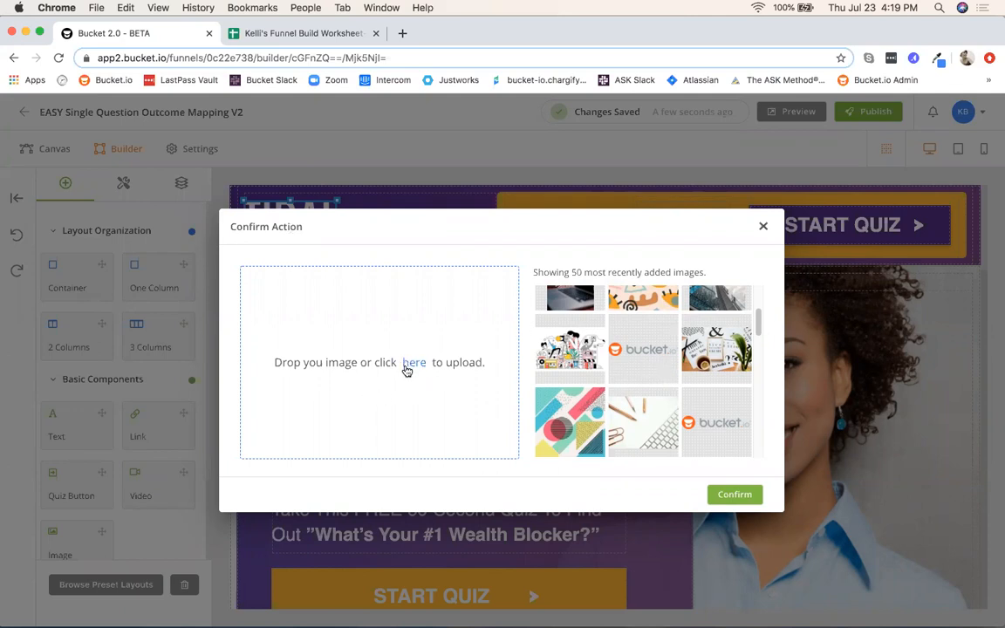
scroll(654, 386, down, 5)
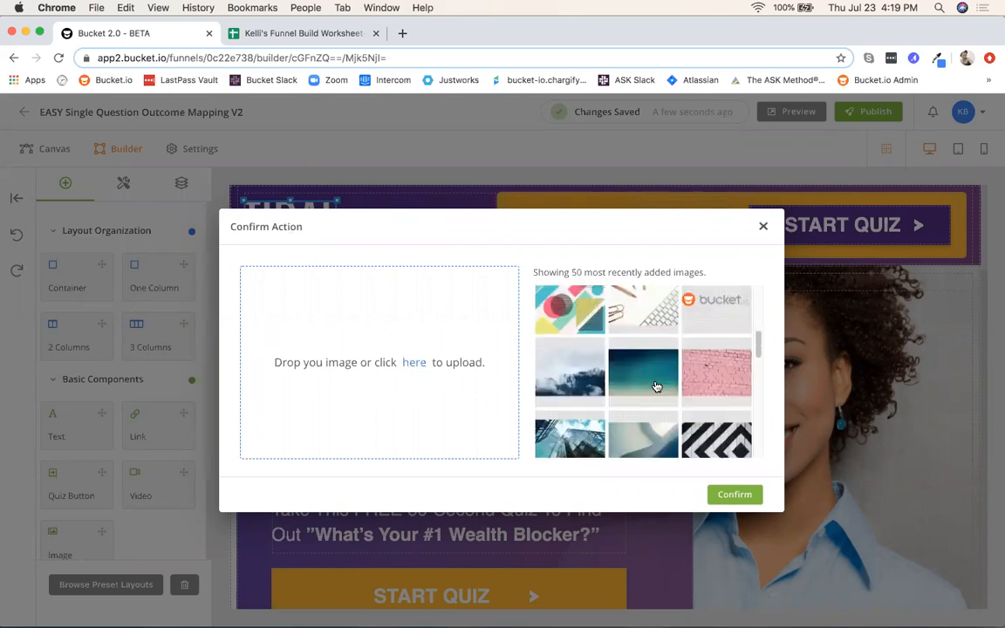
scroll(654, 386, down, 10)
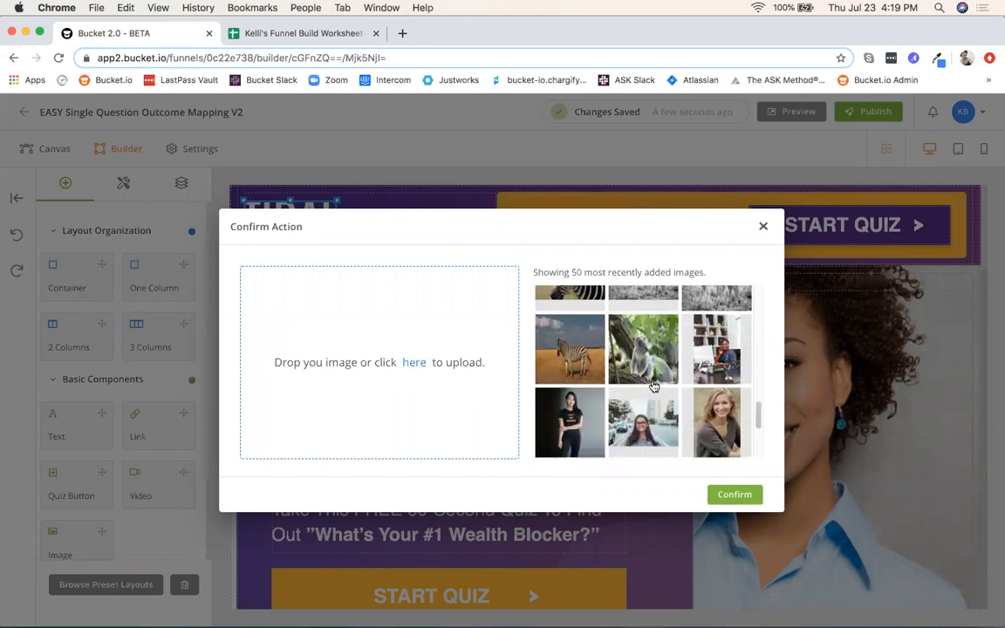
scroll(654, 386, down, 2)
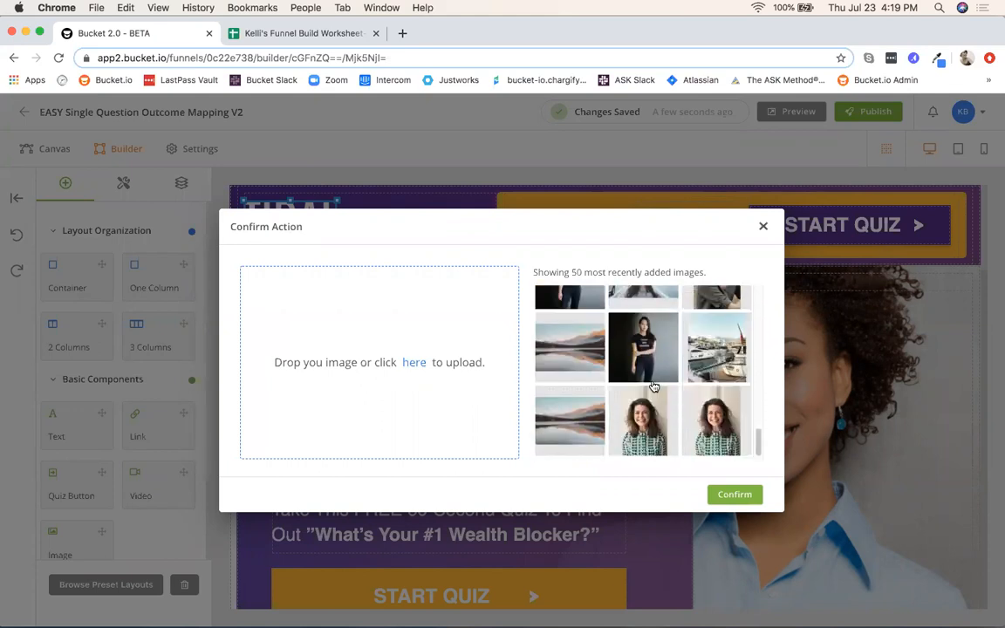
scroll(654, 385, up, 15)
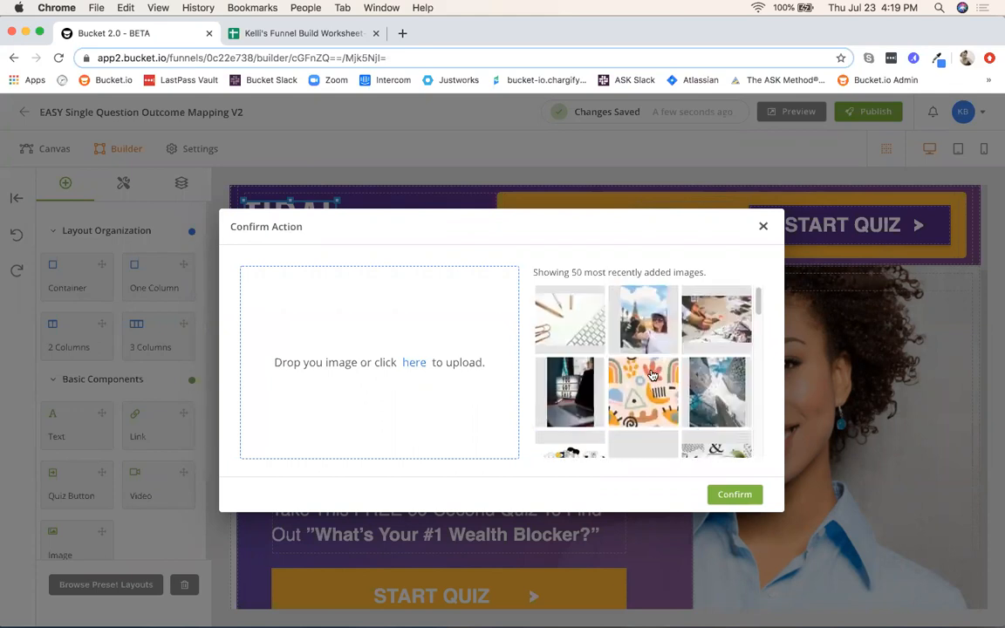
scroll(652, 375, down, 5)
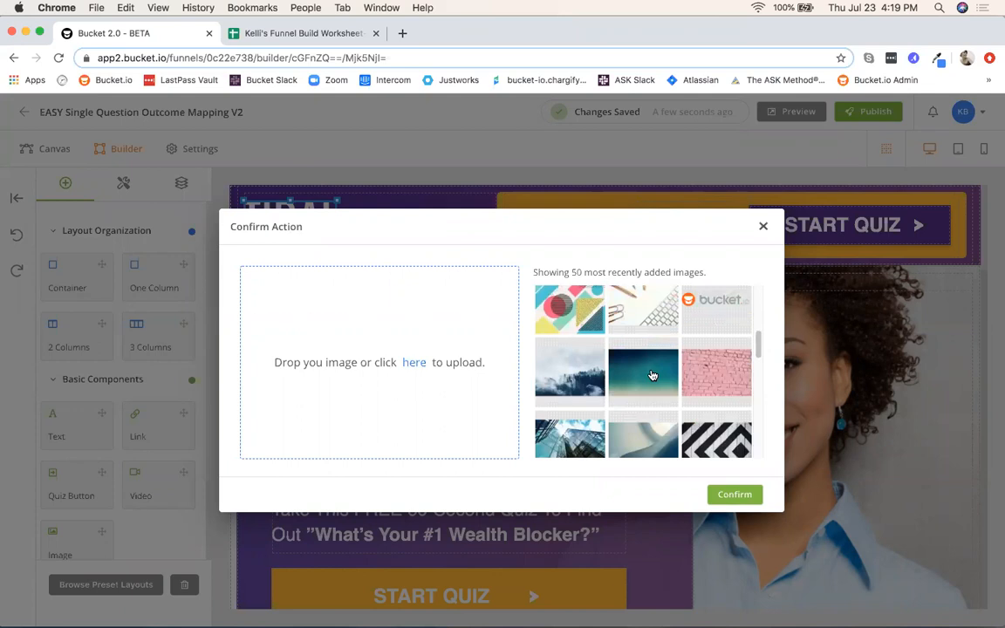
scroll(652, 375, up, 3)
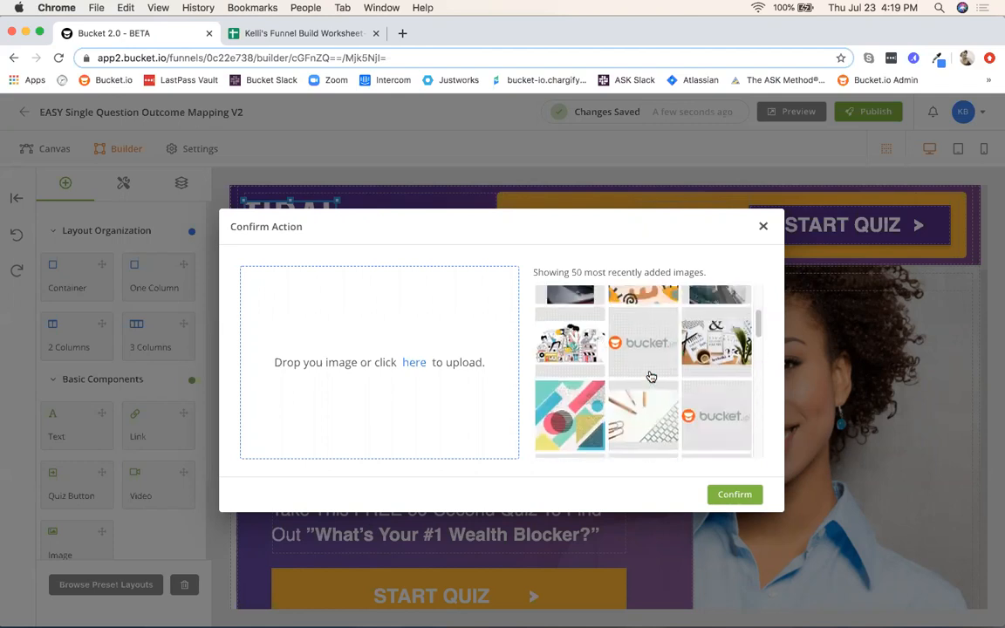
click(642, 348)
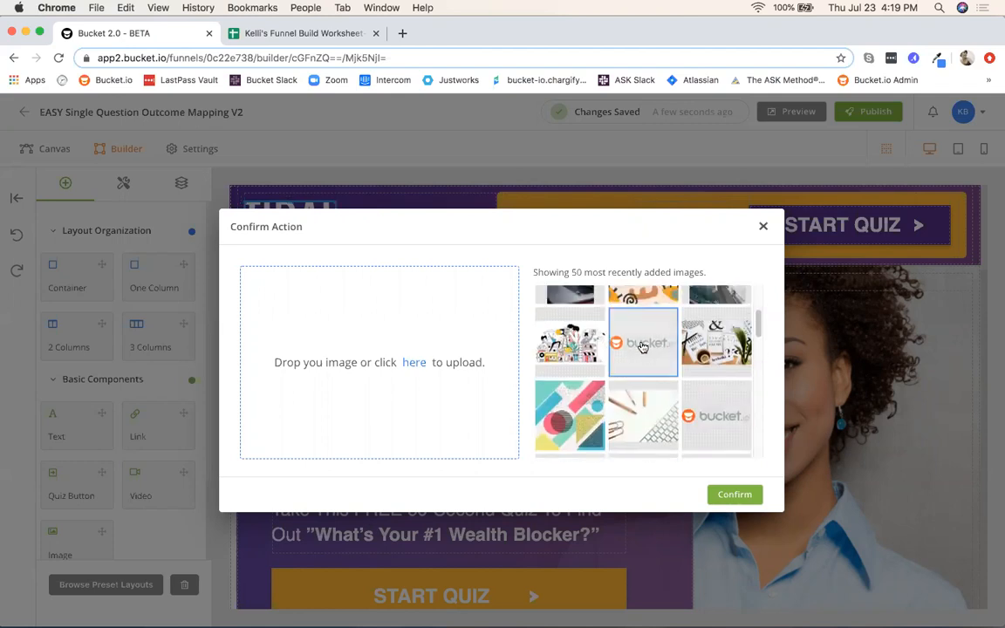
click(727, 495)
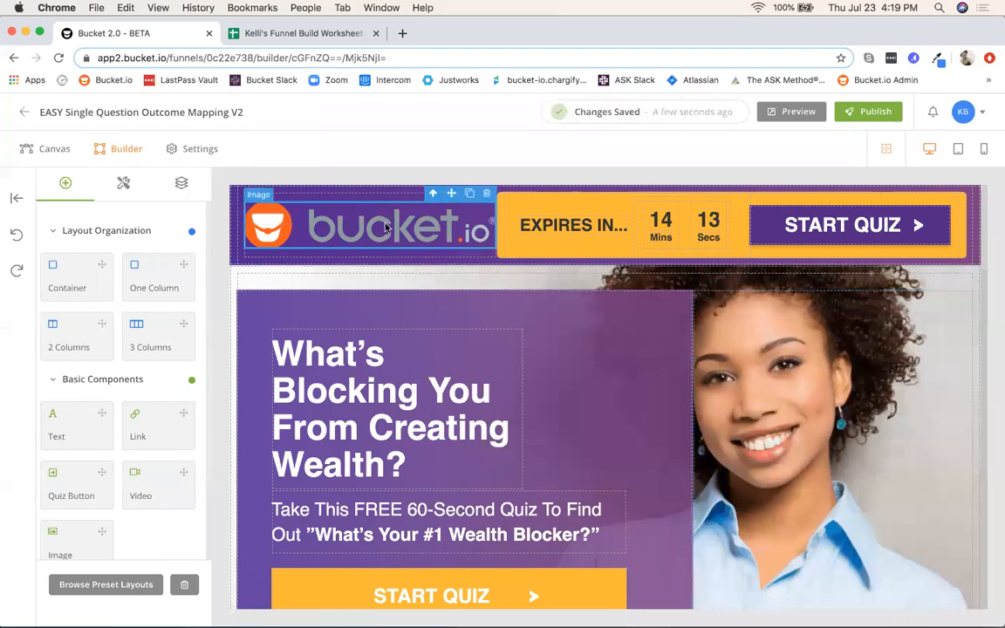
Shrink the bucket.io header logo to about two thirds of its width, leaving space before the countdown bar.
click(385, 226)
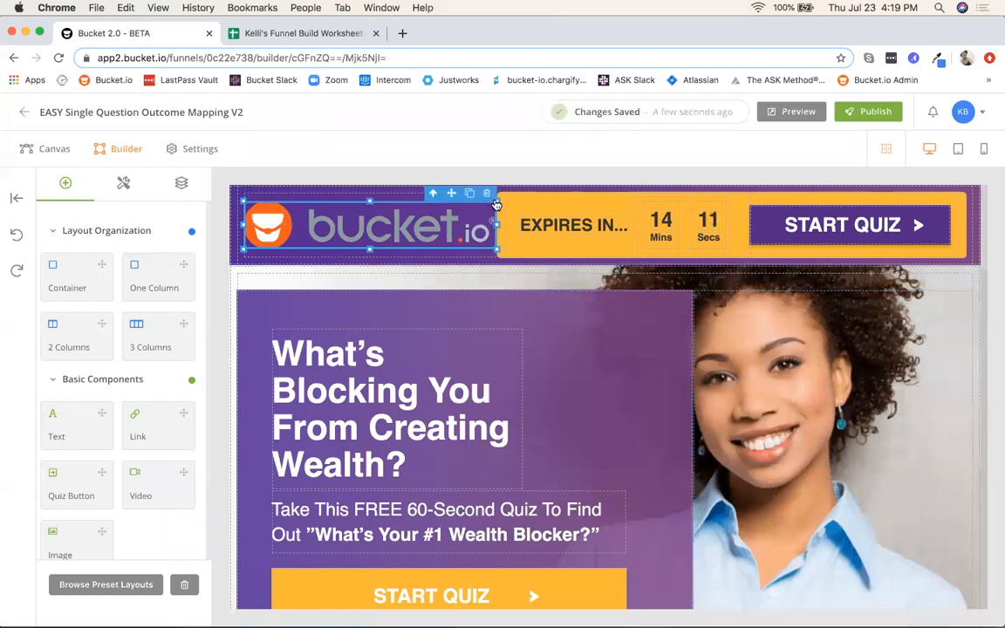
drag(496, 201, 403, 211)
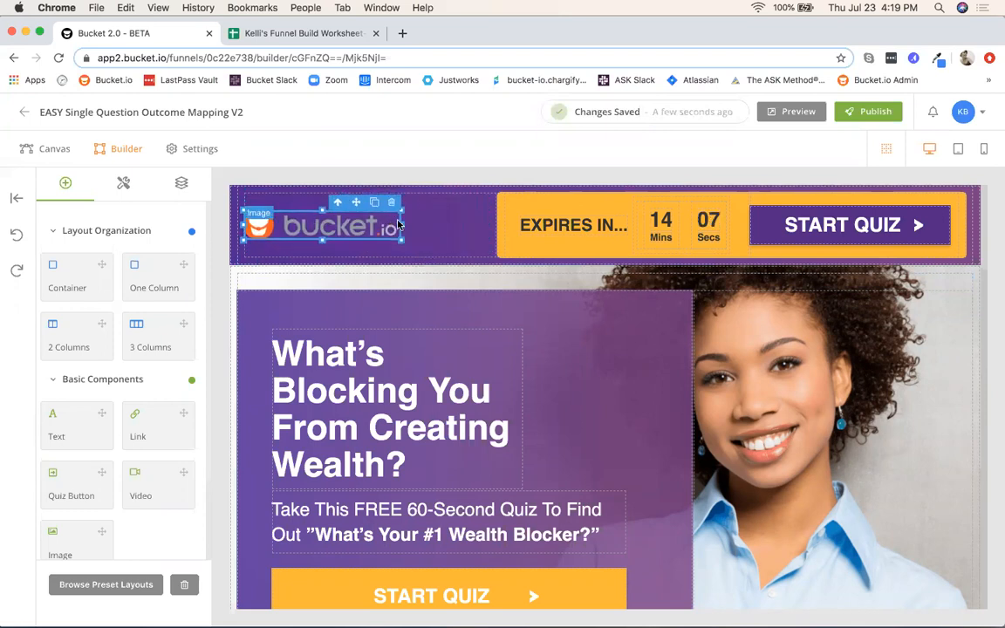
click(442, 222)
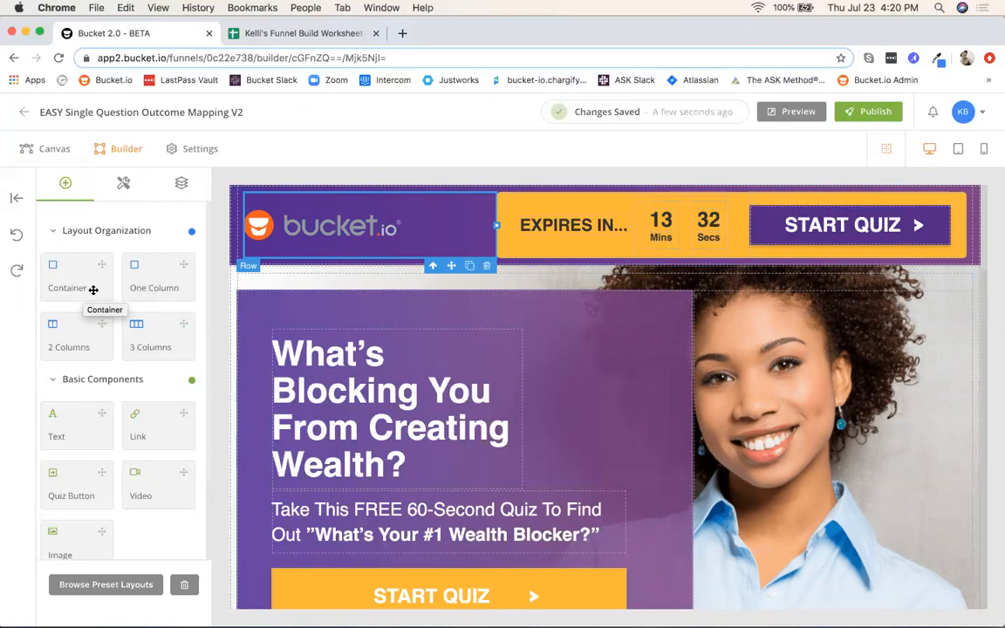
Review the available layout, basic and advanced components, and look through the Pre-Quiz Page down to the wealth coach section.
drag(65, 269, 237, 261)
drag(145, 273, 65, 272)
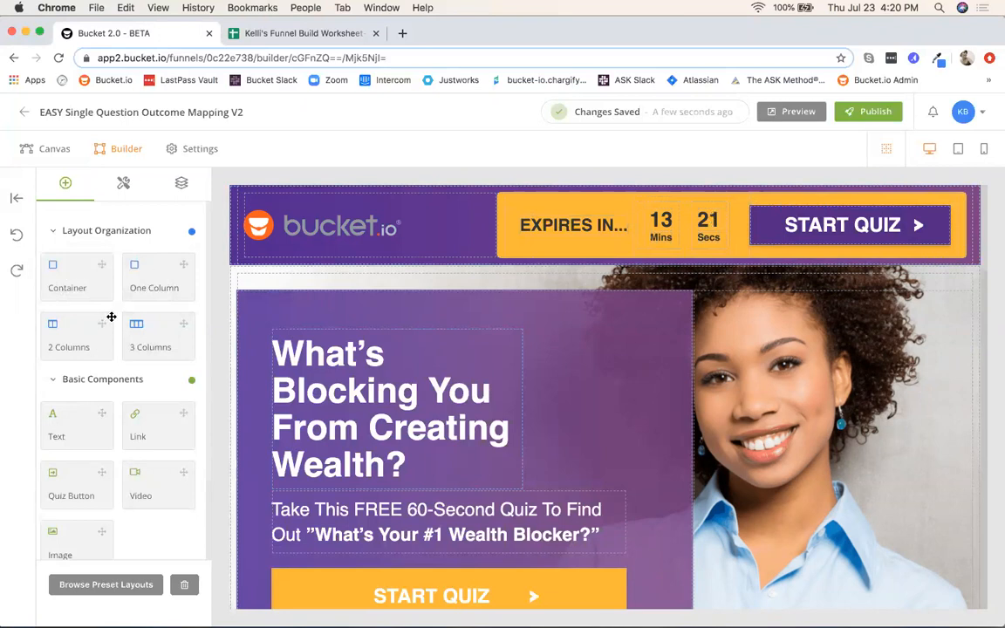
scroll(112, 310, down, 1)
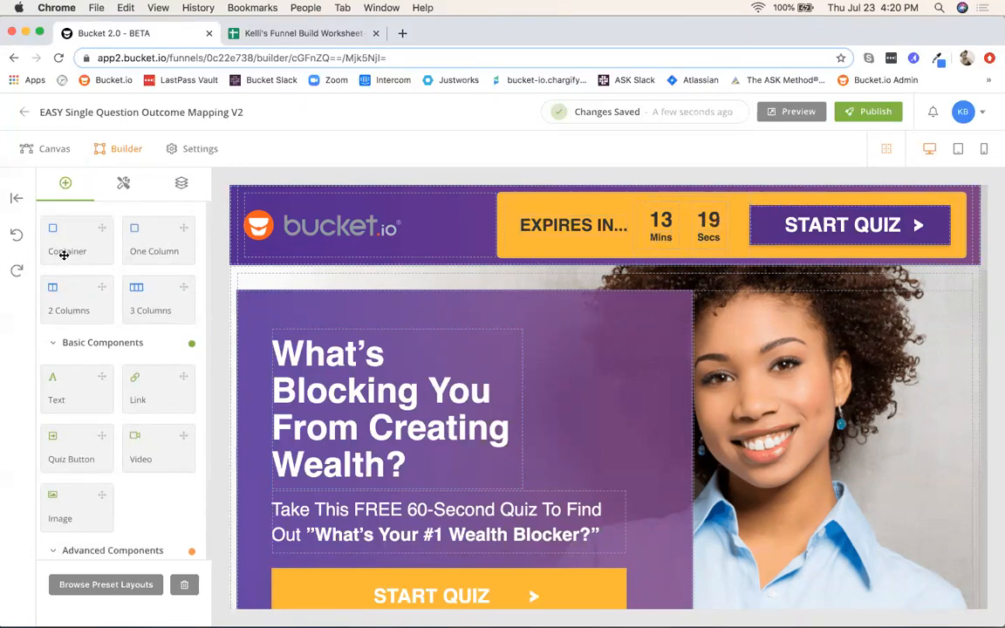
scroll(101, 404, down, 1)
scroll(101, 404, up, 1)
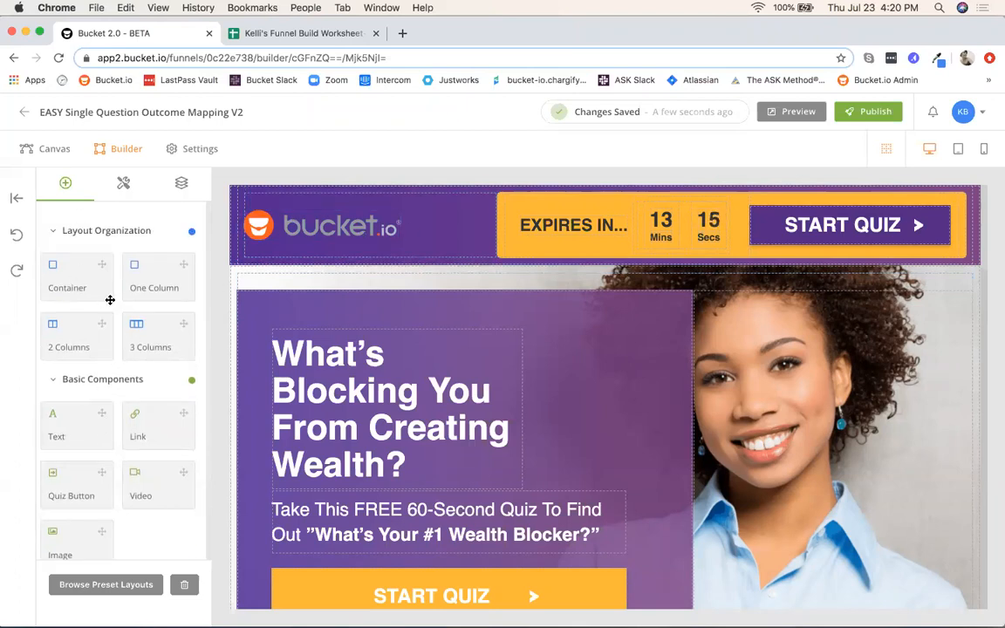
scroll(127, 331, down, 2)
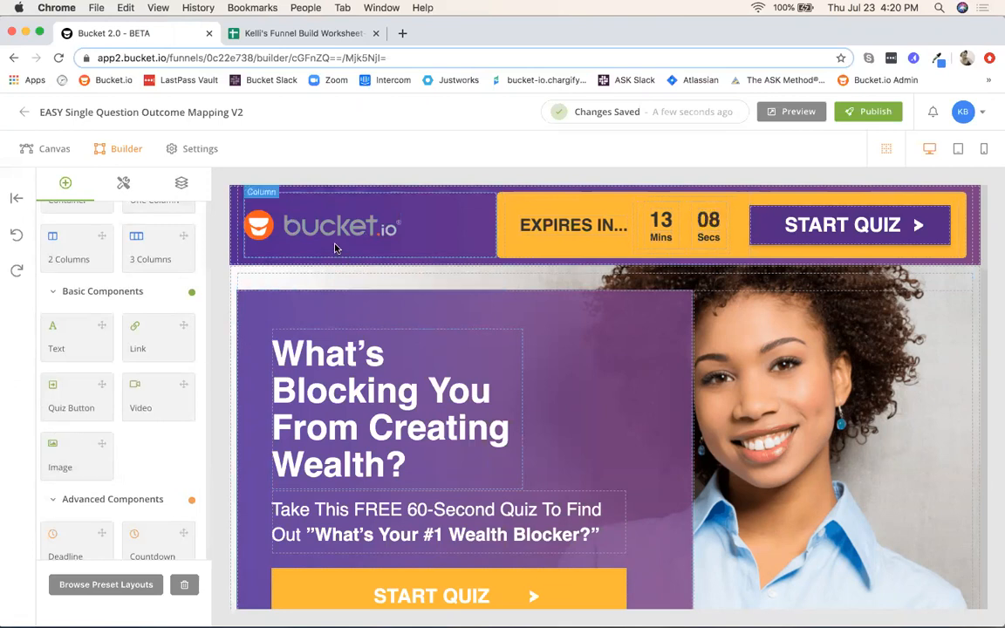
mouse_move(74, 456)
mouse_down()
mouse_move(275, 348)
mouse_move(337, 229)
mouse_move(174, 342)
mouse_move(74, 457)
mouse_up()
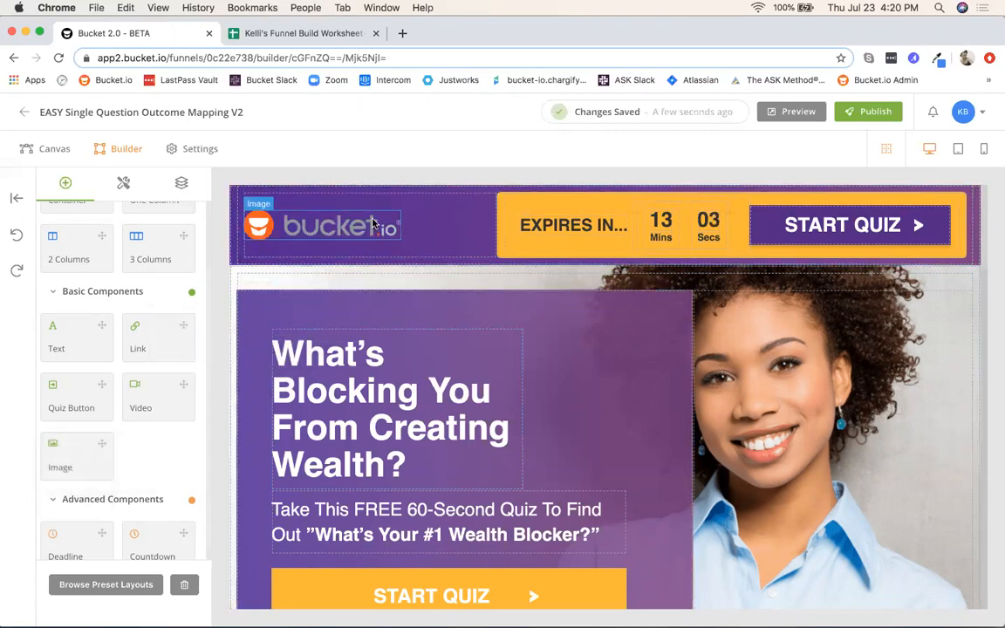
scroll(139, 424, down, 1)
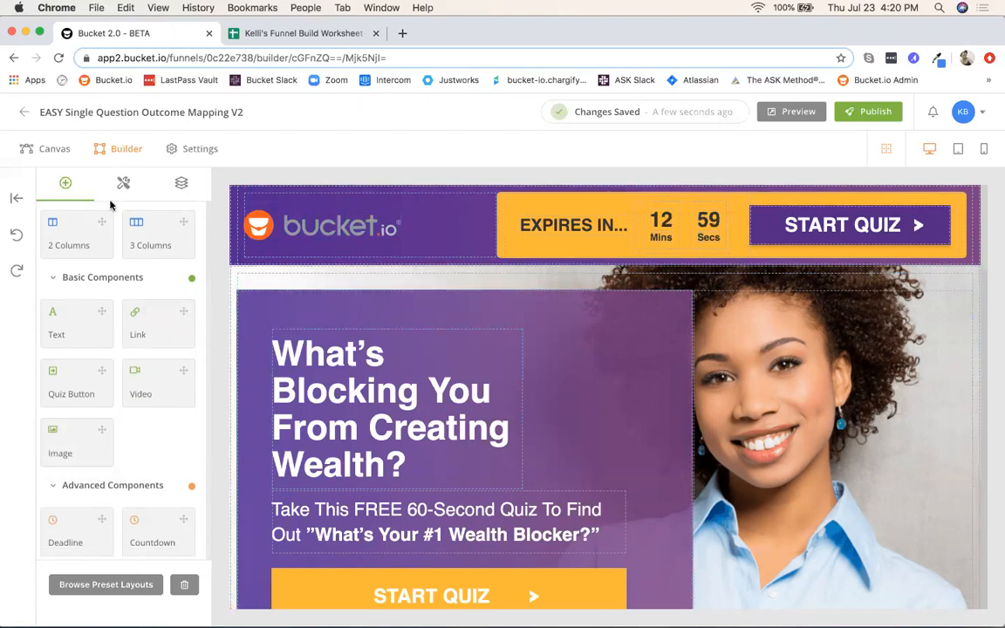
scroll(790, 389, down, 3)
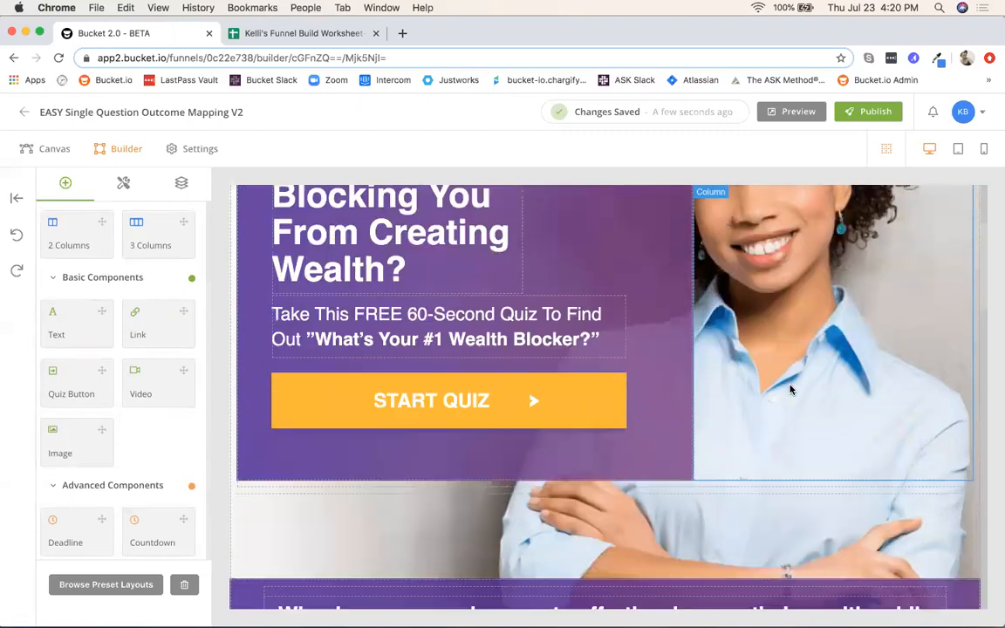
scroll(791, 389, down, 8)
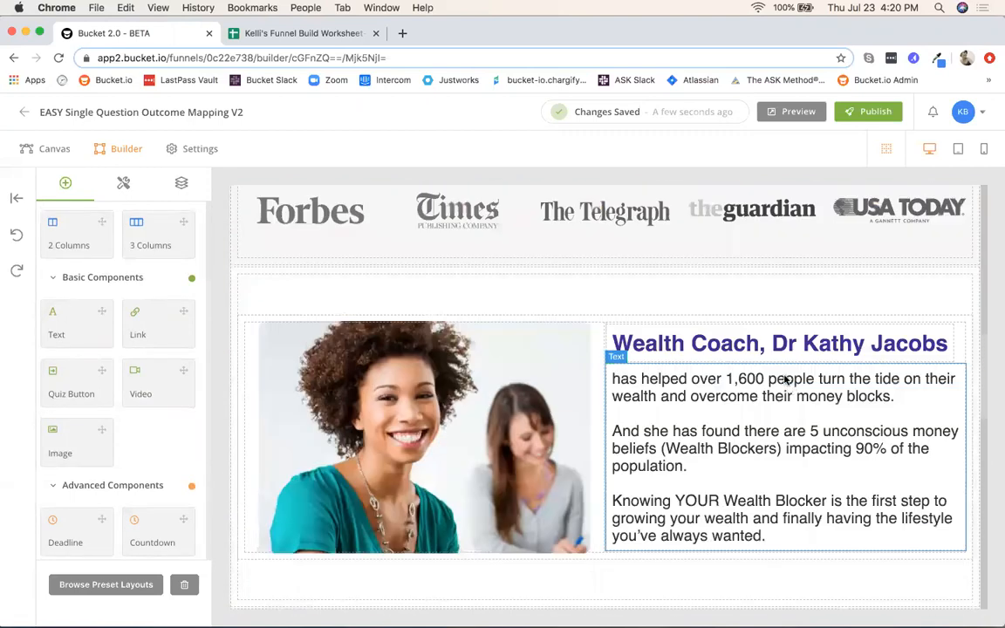
scroll(785, 379, up, 10)
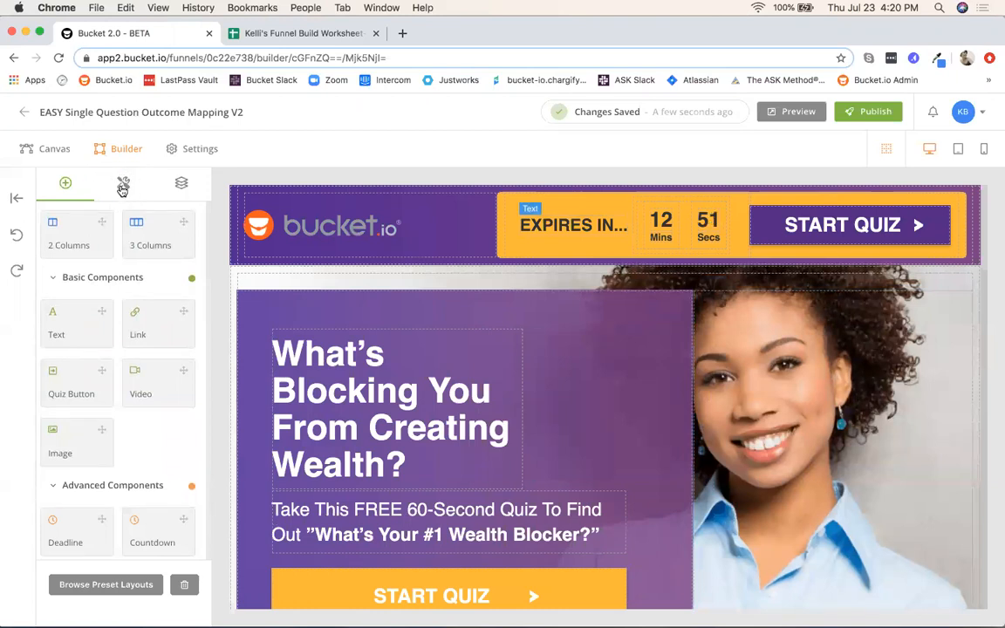
Remove the purple background image layer from the Pre-Quiz Page's header row.
click(123, 189)
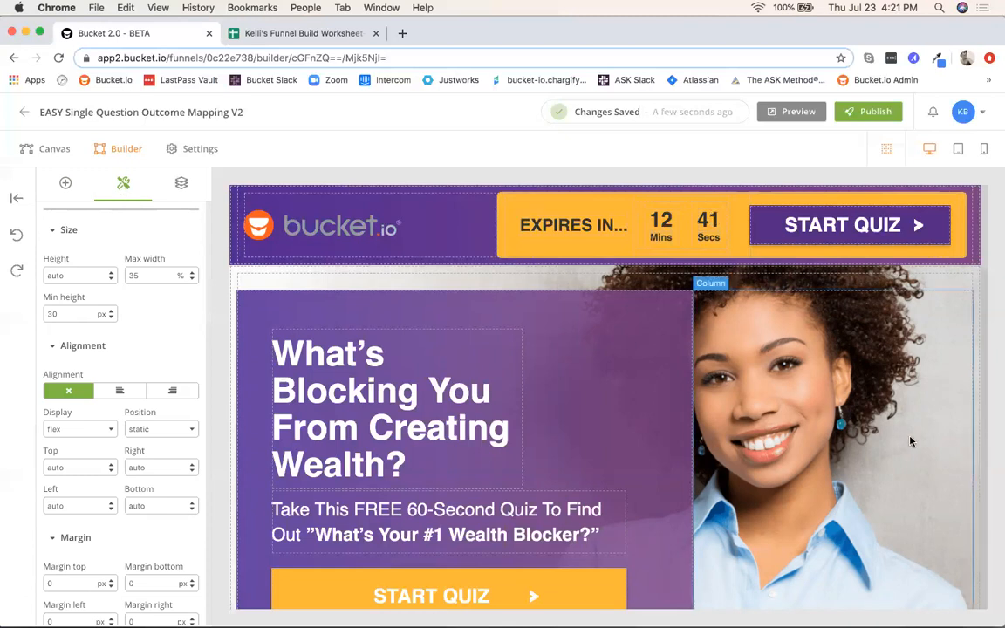
scroll(818, 391, down, 10)
scroll(871, 436, down, 15)
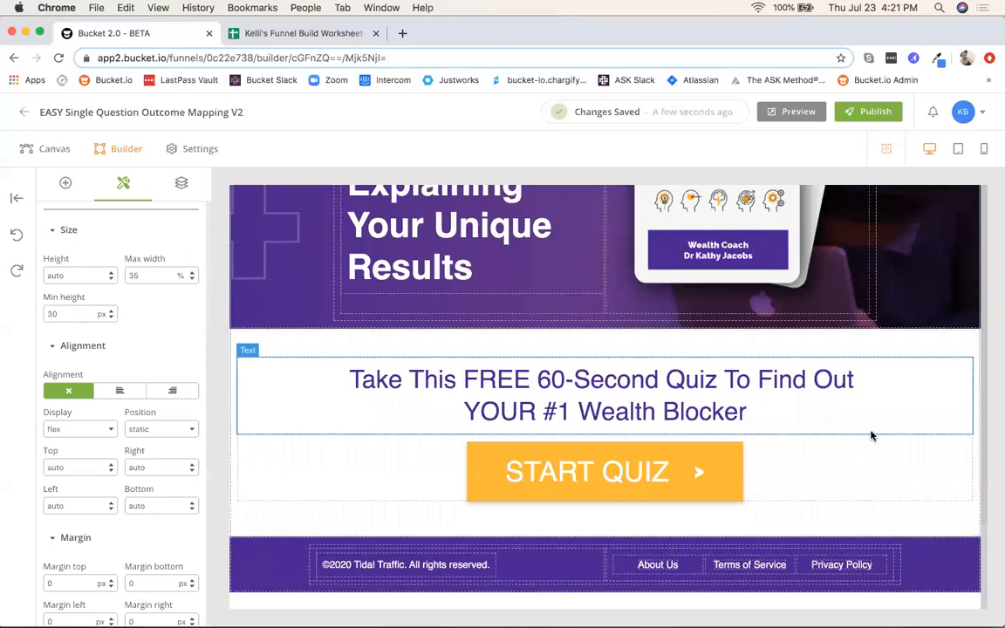
scroll(862, 414, up, 20)
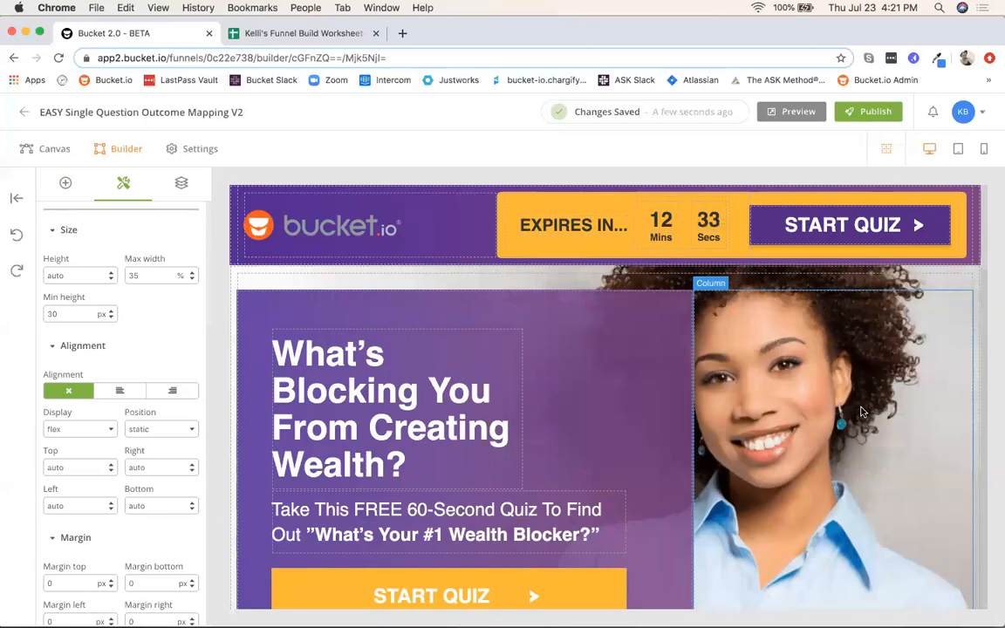
click(232, 262)
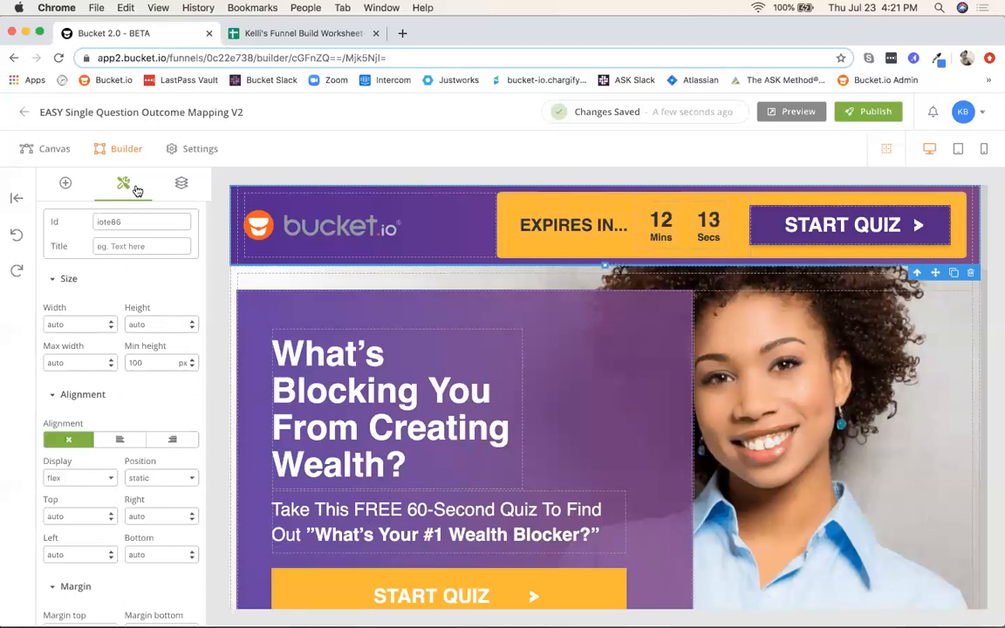
scroll(130, 299, down, 10)
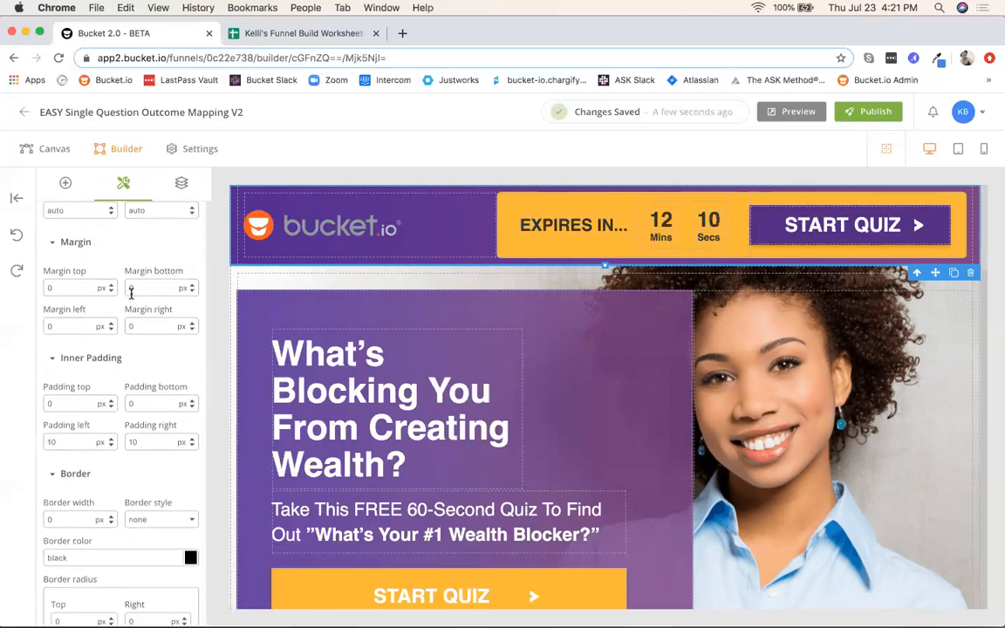
scroll(131, 297, down, 10)
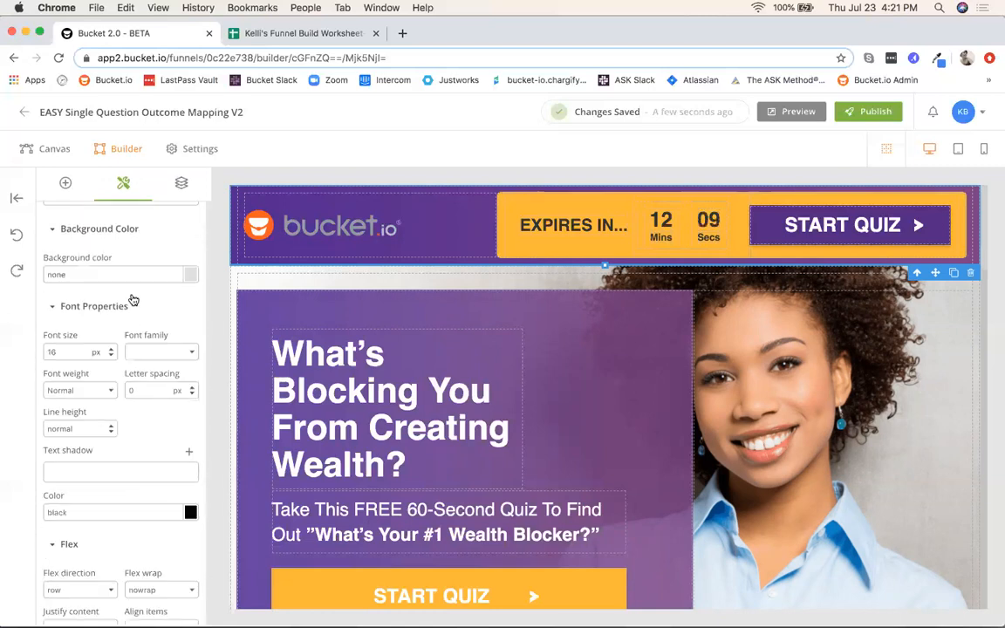
scroll(132, 299, up, 3)
scroll(133, 299, up, 1)
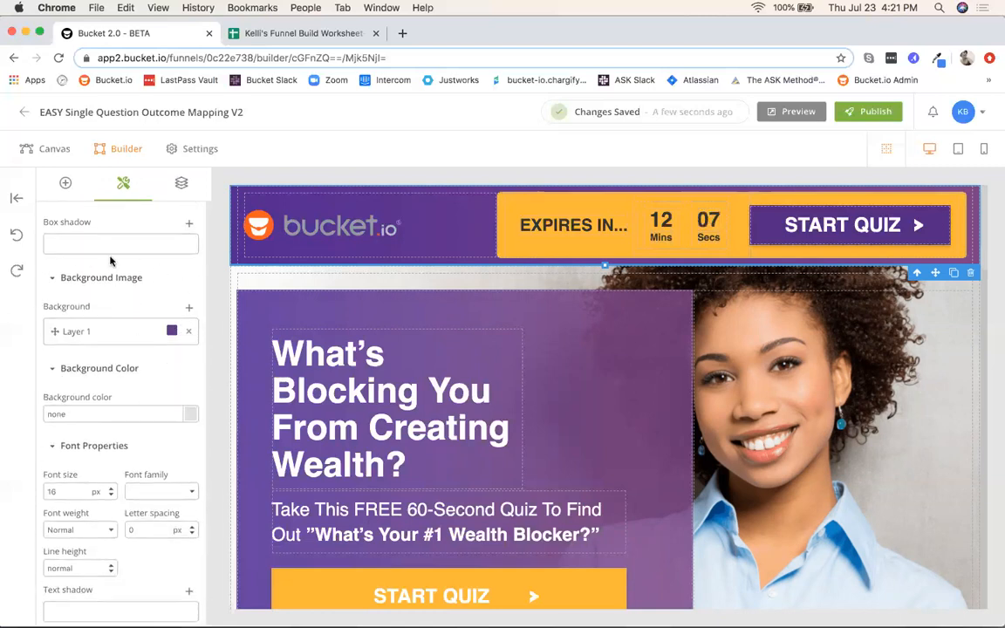
click(188, 333)
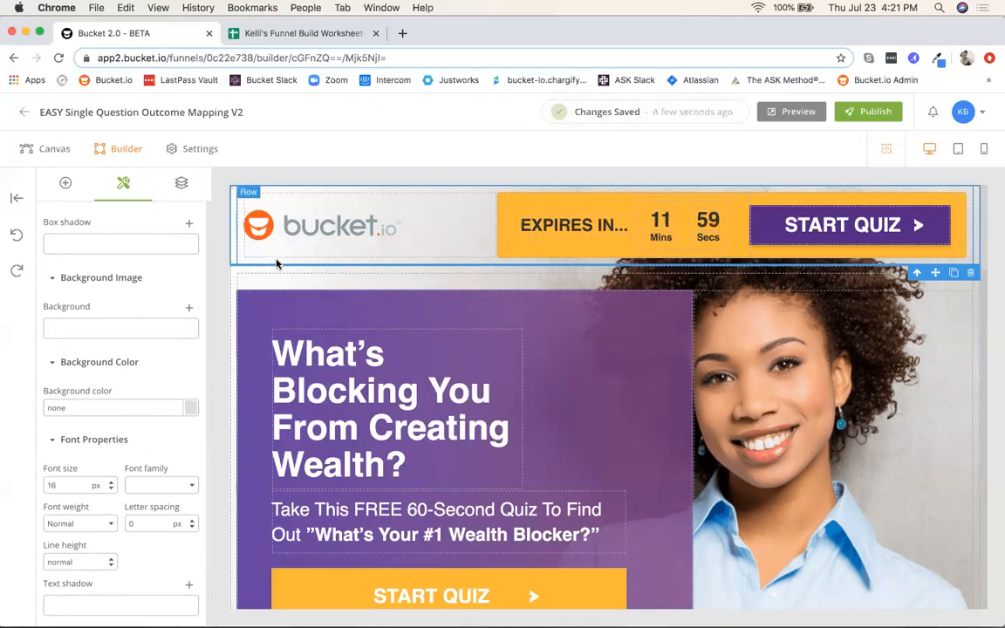
Set the header row's background color to light grey #eae5e5.
click(190, 412)
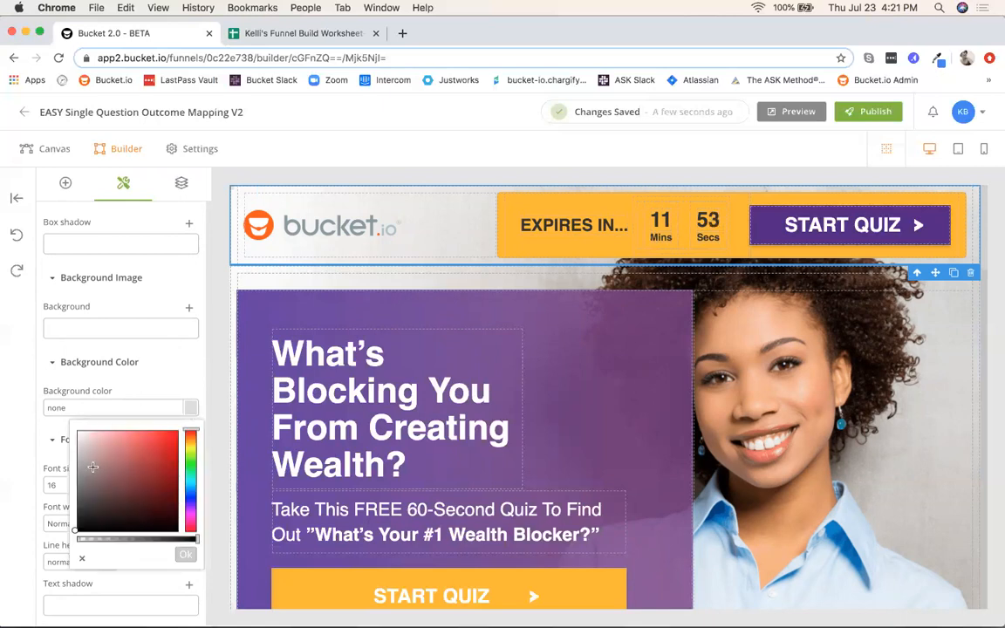
click(190, 557)
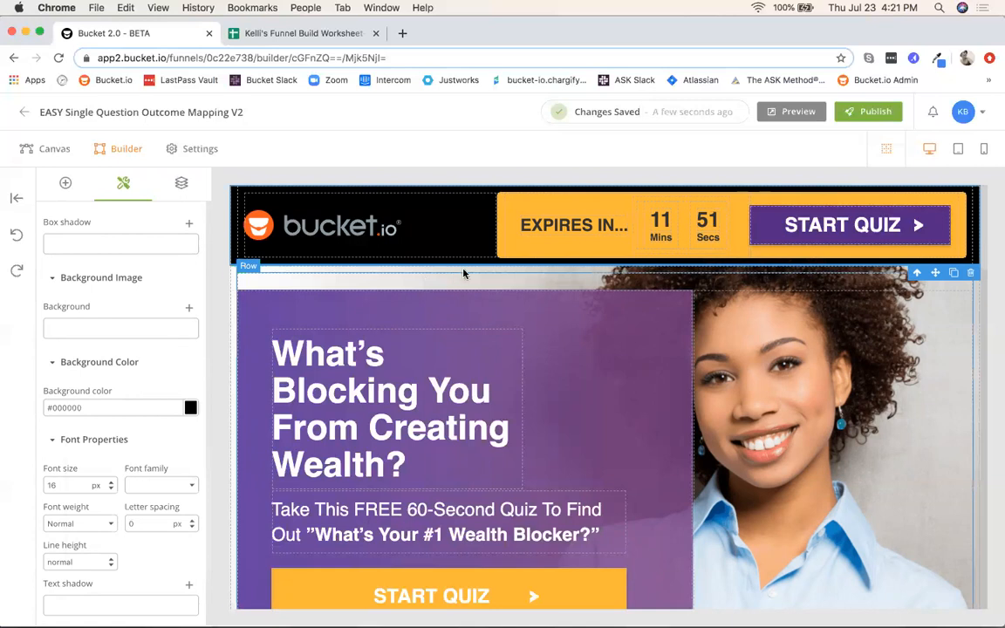
click(258, 252)
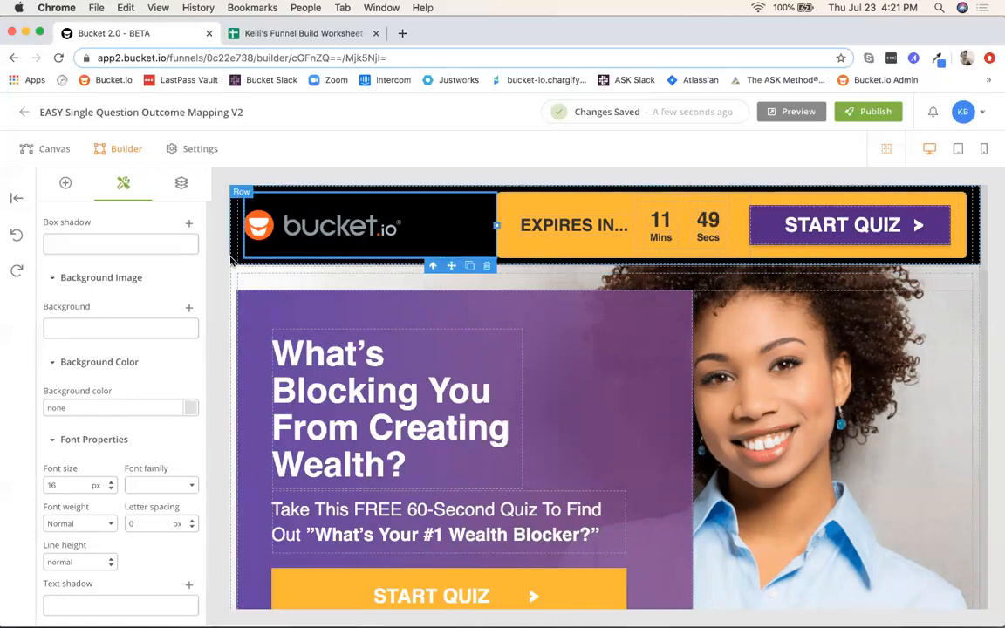
click(231, 259)
click(190, 408)
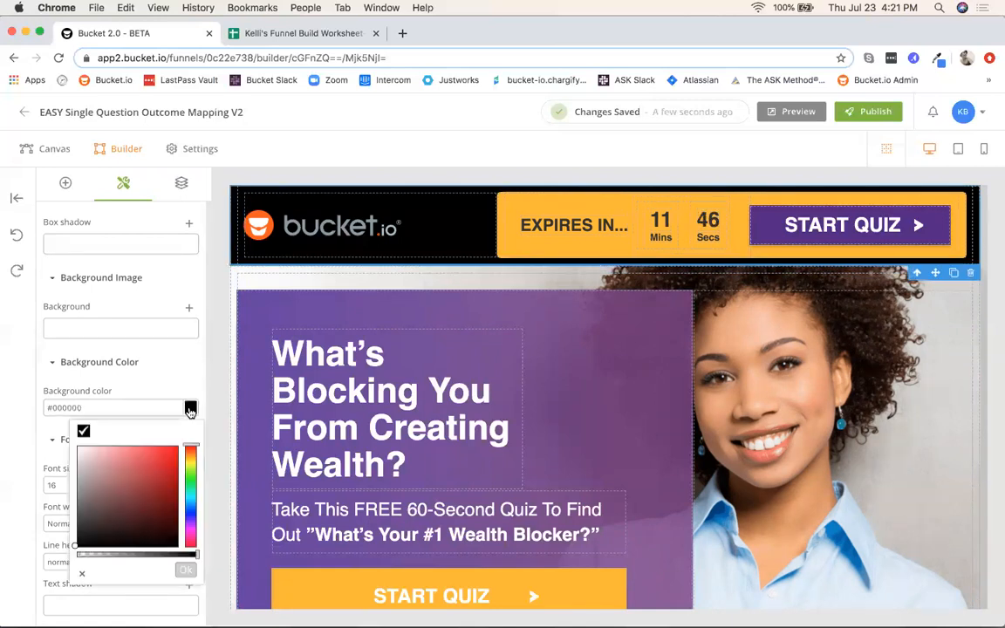
click(78, 452)
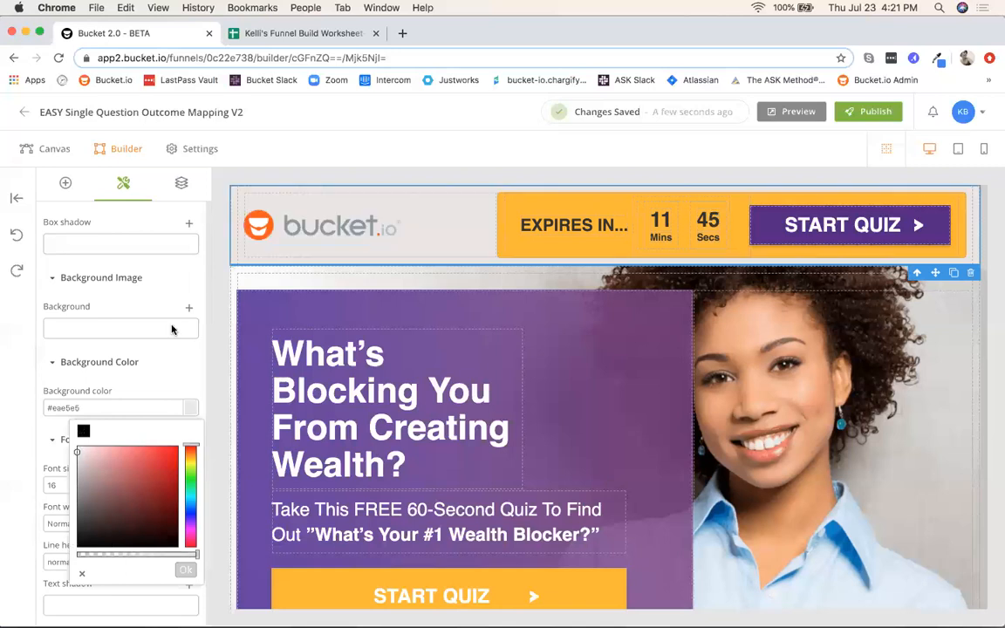
click(174, 279)
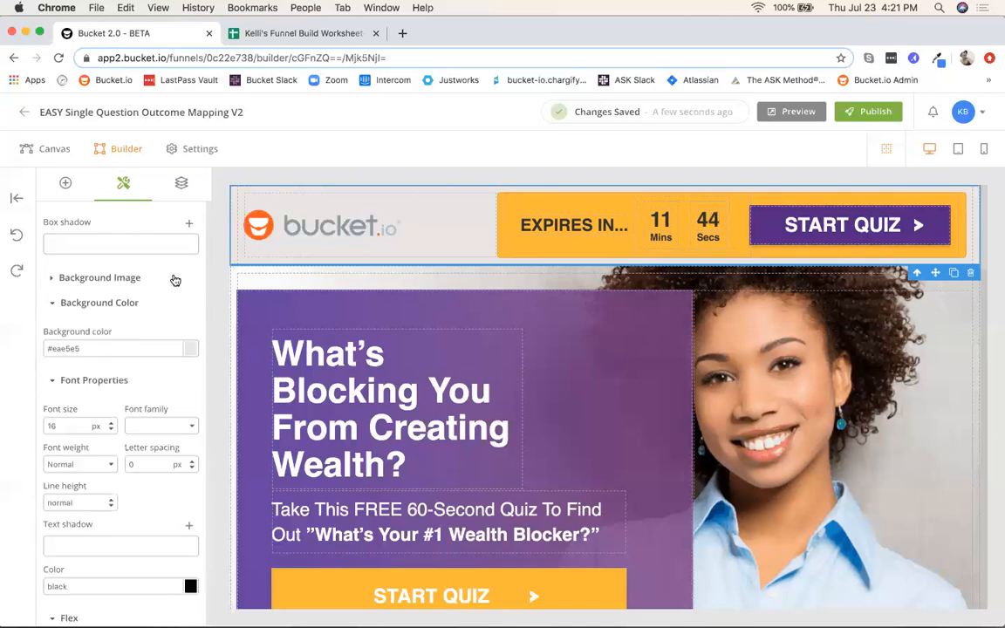
Recolor the yellow countdown bar's background with the same light grey #eae5e5 as the header row.
click(502, 244)
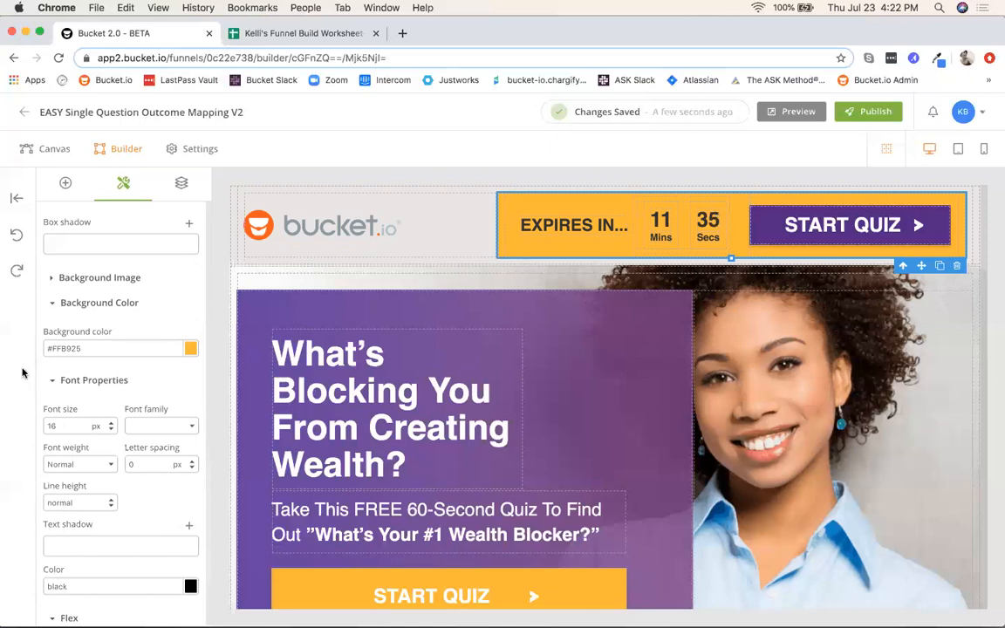
drag(57, 349, 46, 351)
click(191, 348)
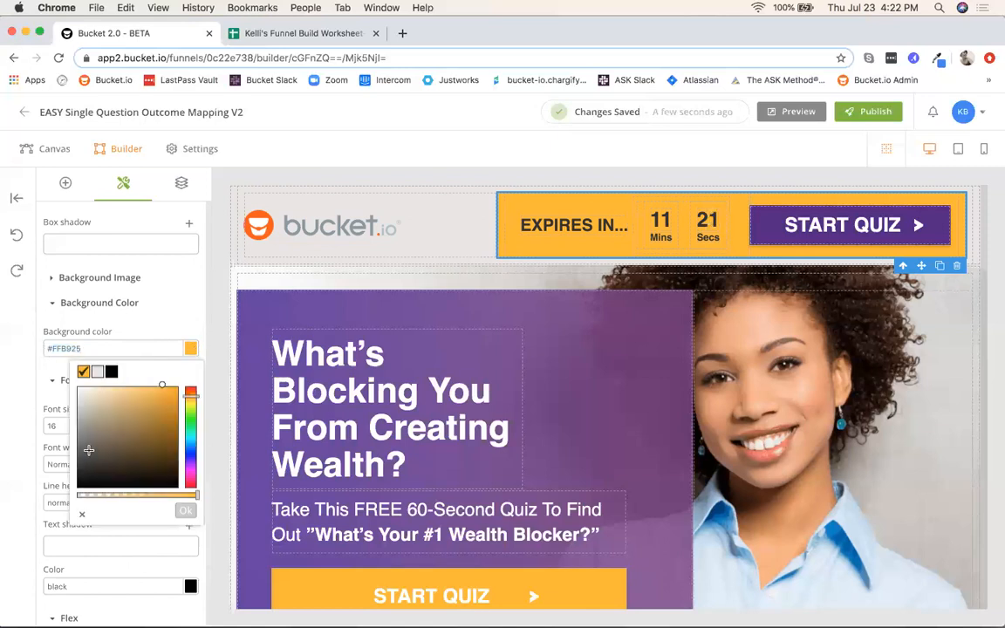
click(82, 413)
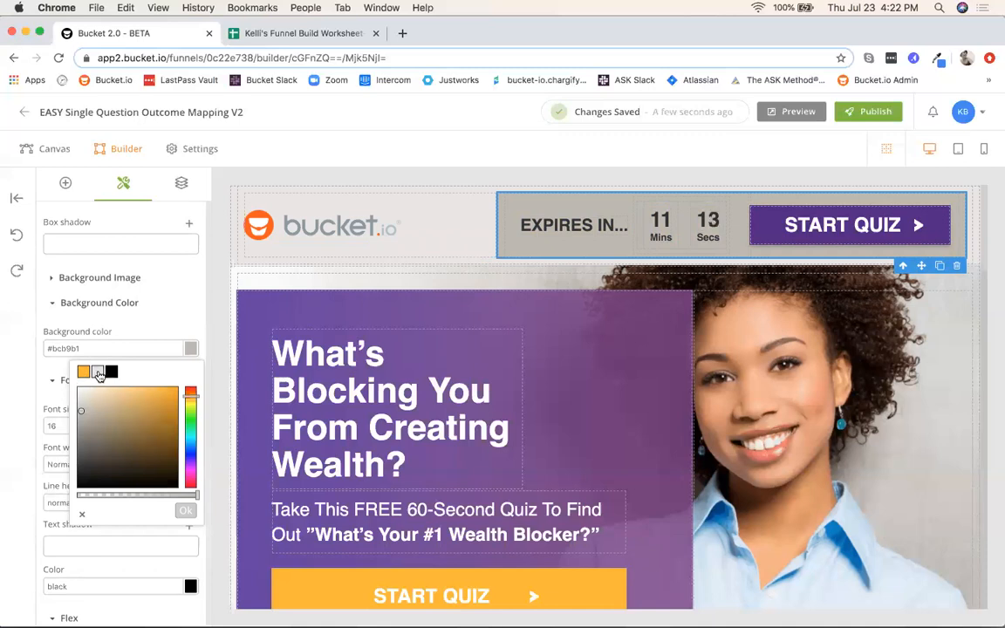
click(98, 374)
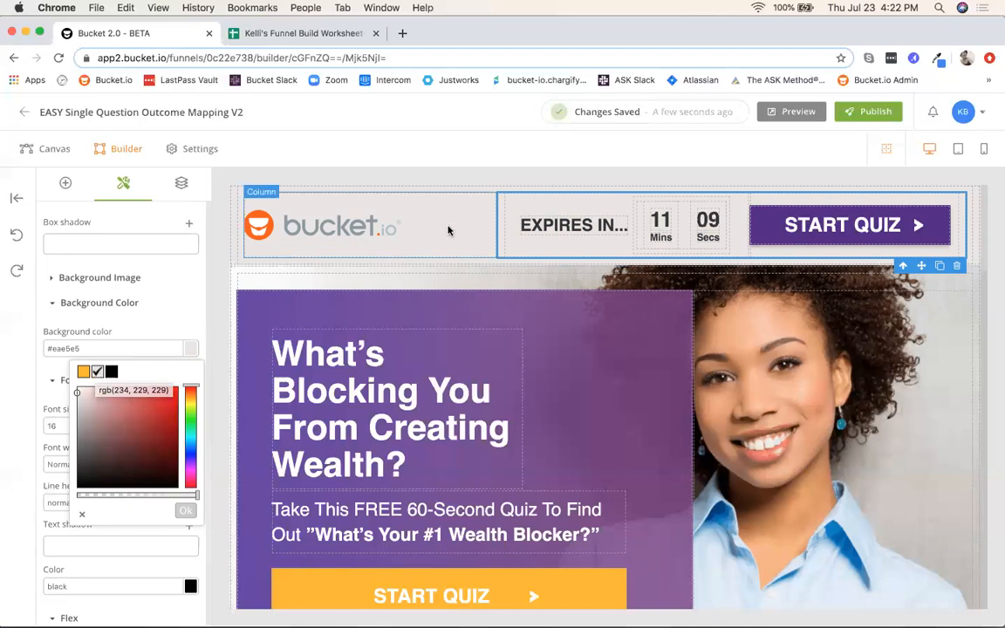
Set the header's START QUIZ button background color to dark grey #76727a.
click(767, 230)
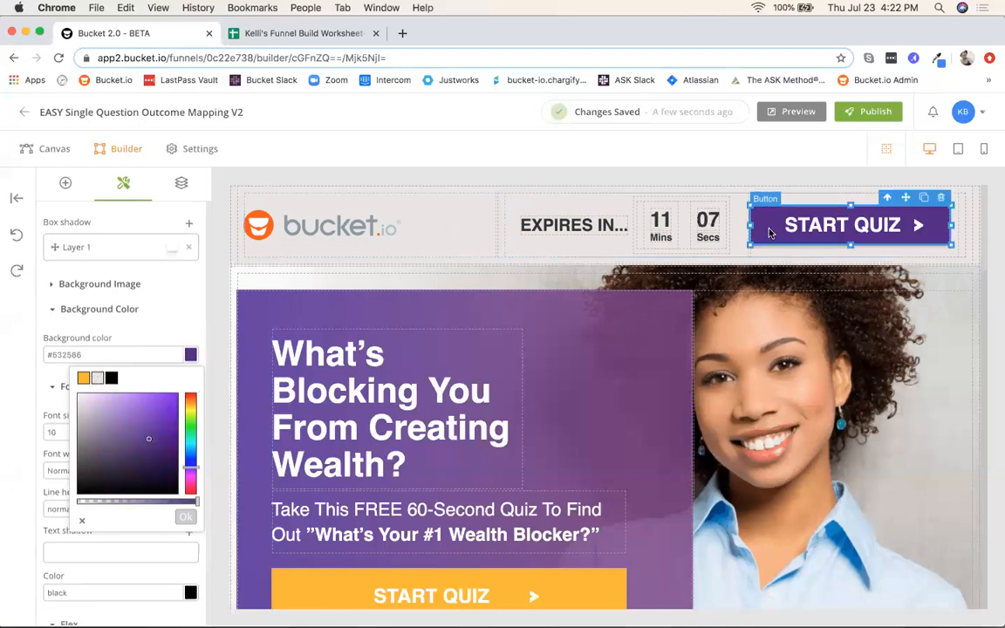
click(83, 445)
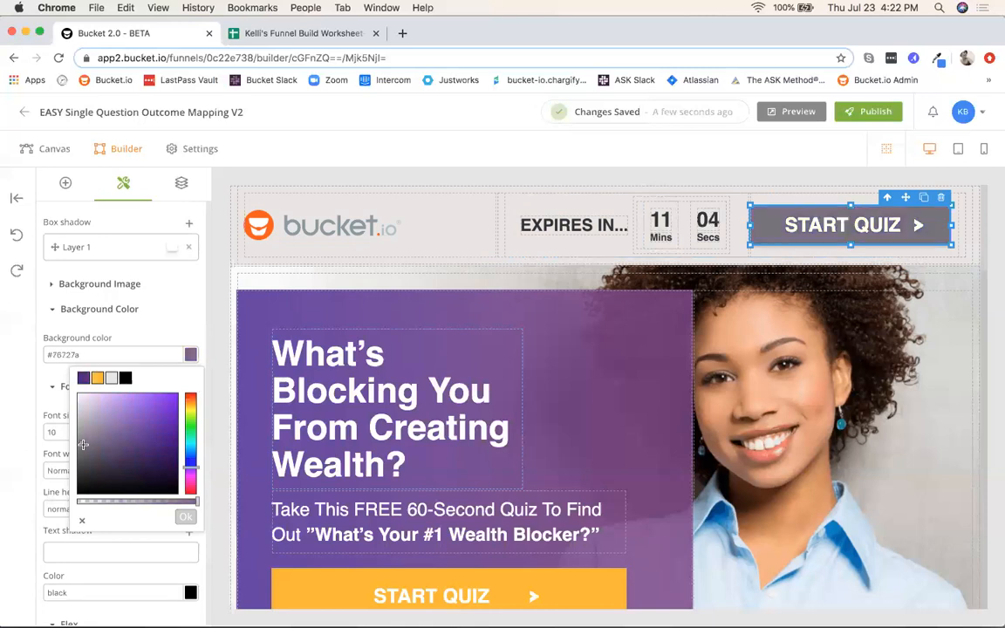
click(308, 175)
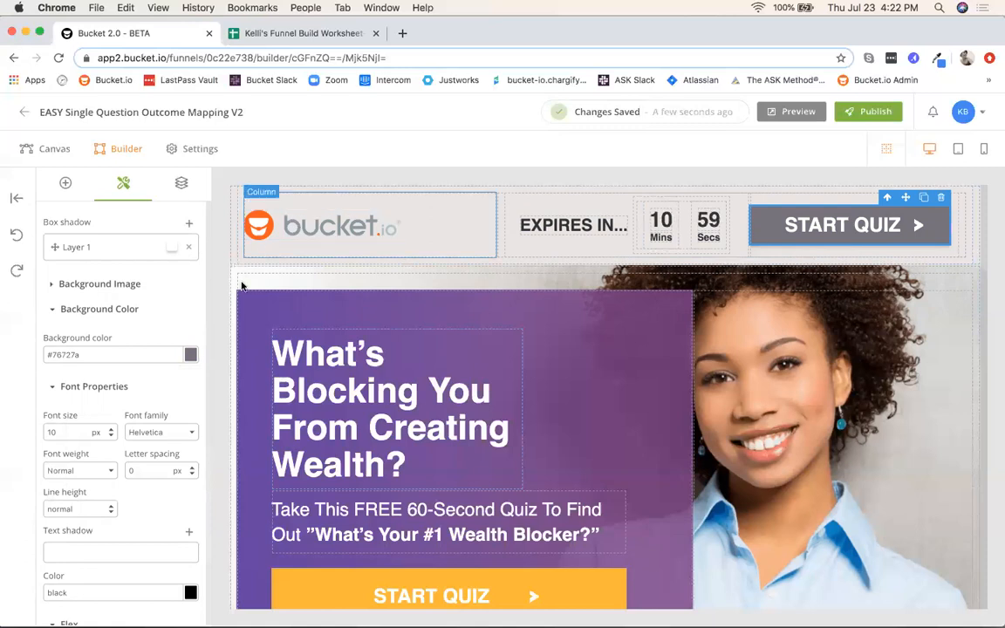
click(633, 246)
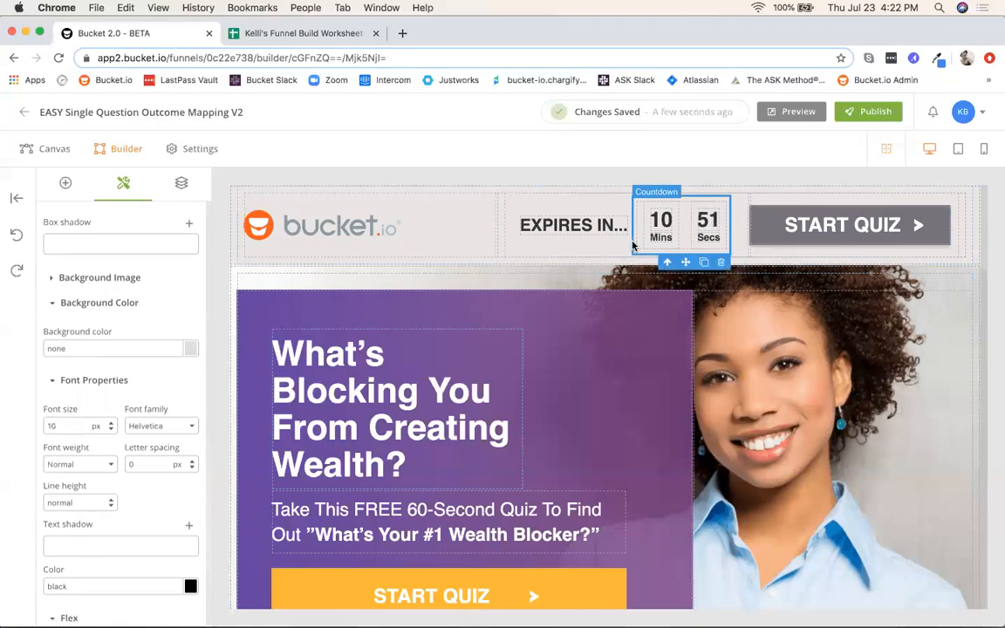
scroll(128, 228, up, 10)
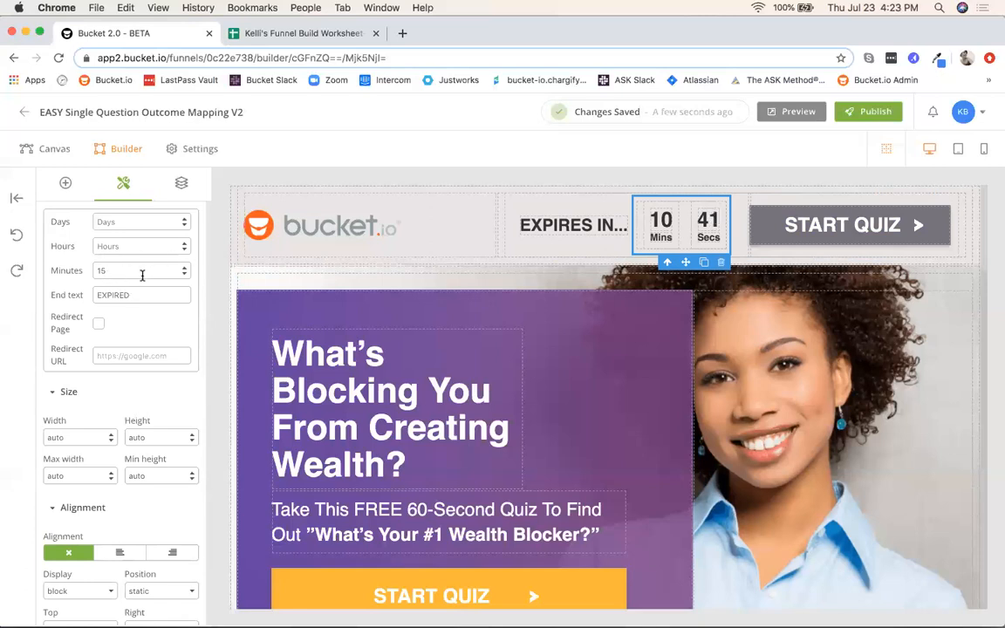
drag(130, 295, 101, 296)
click(98, 325)
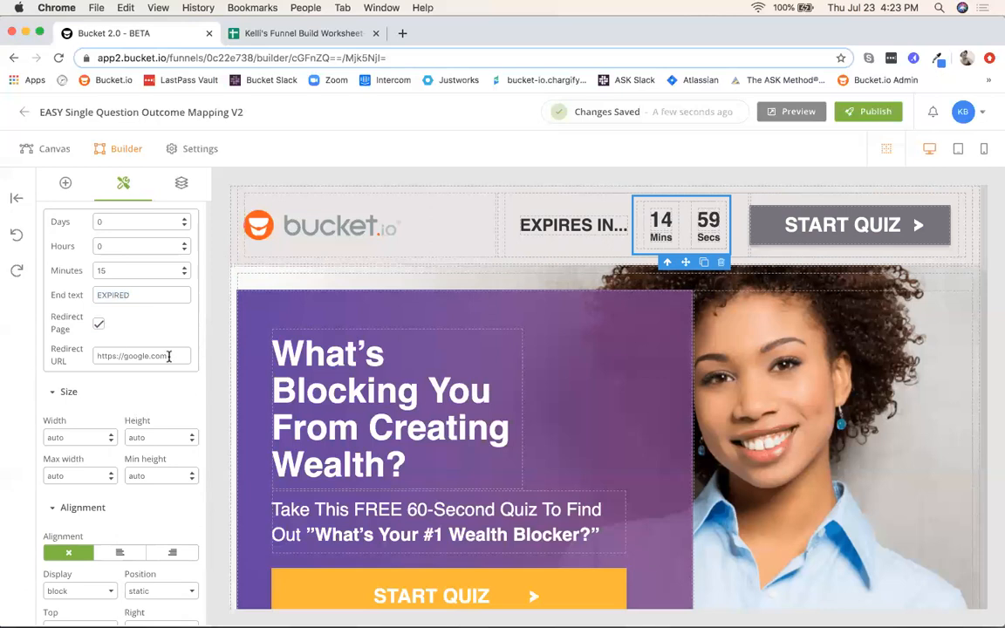
drag(170, 355, 73, 350)
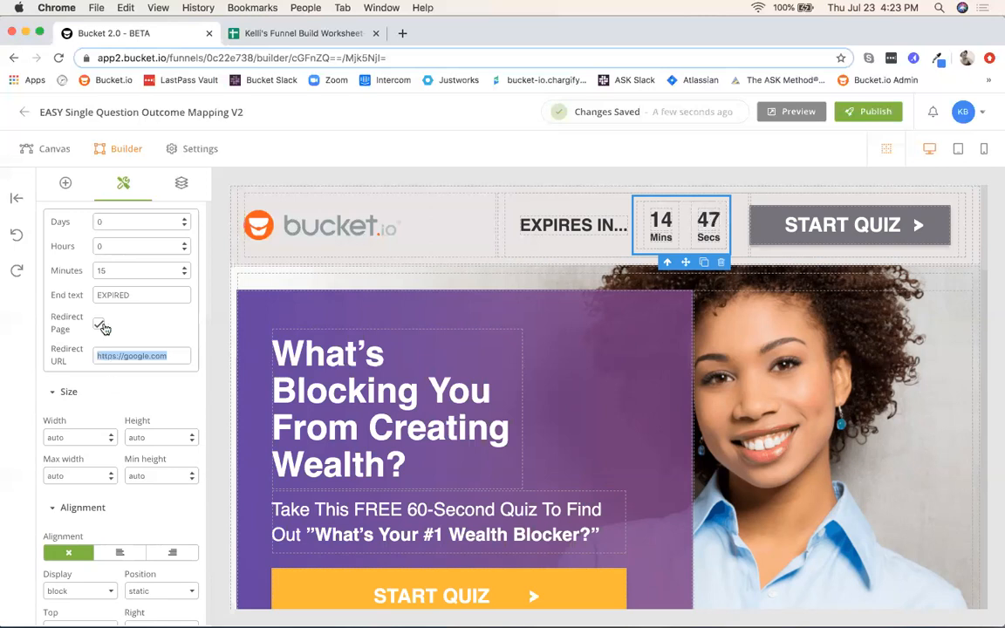
click(99, 325)
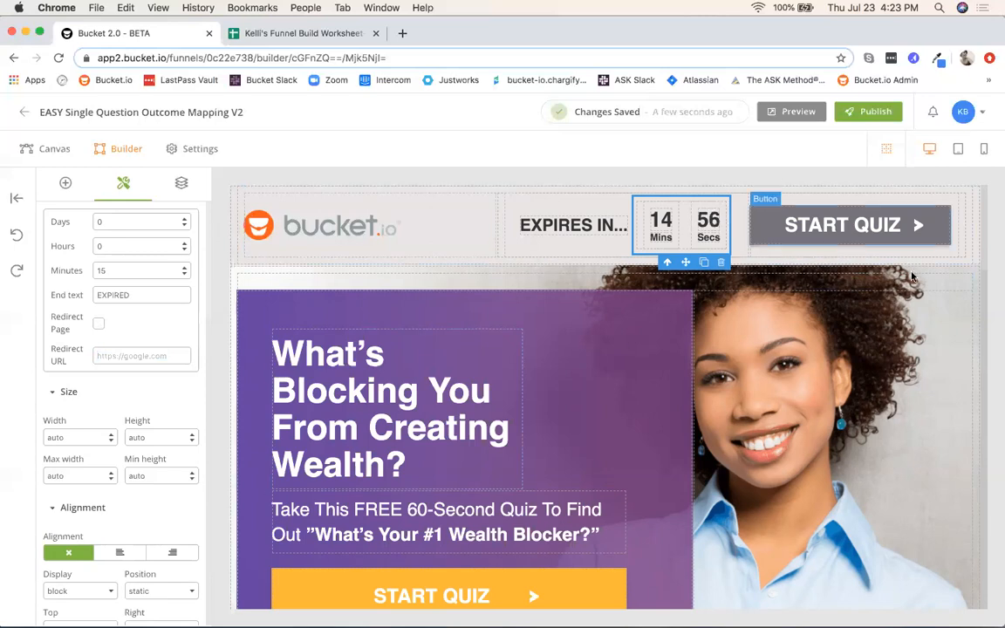
Add a background image layer to the full-width column that holds the header and hero section.
scroll(252, 201, down, 2)
scroll(251, 201, up, 2)
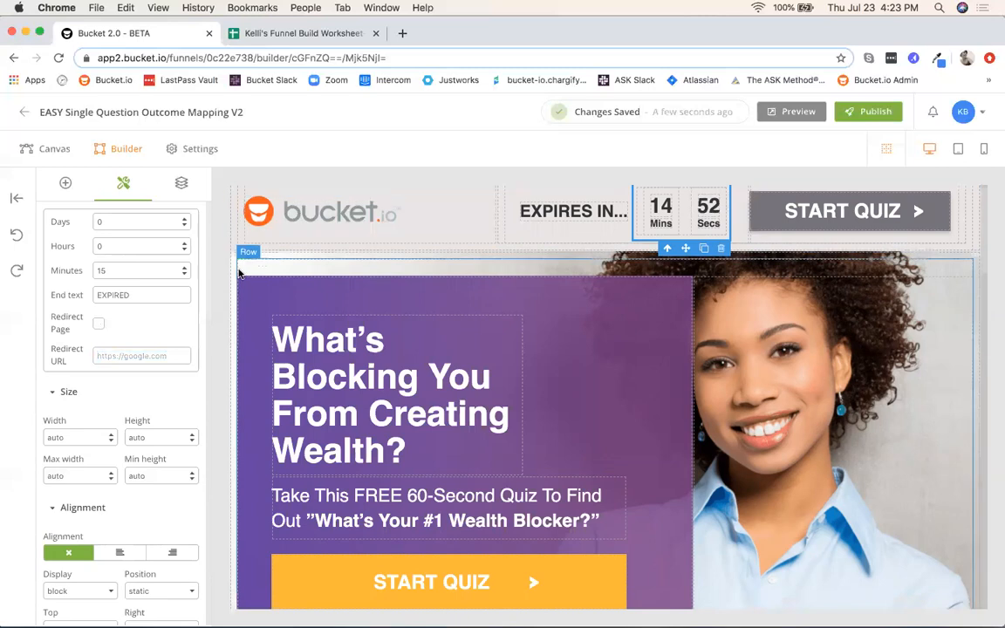
scroll(235, 269, down, 6)
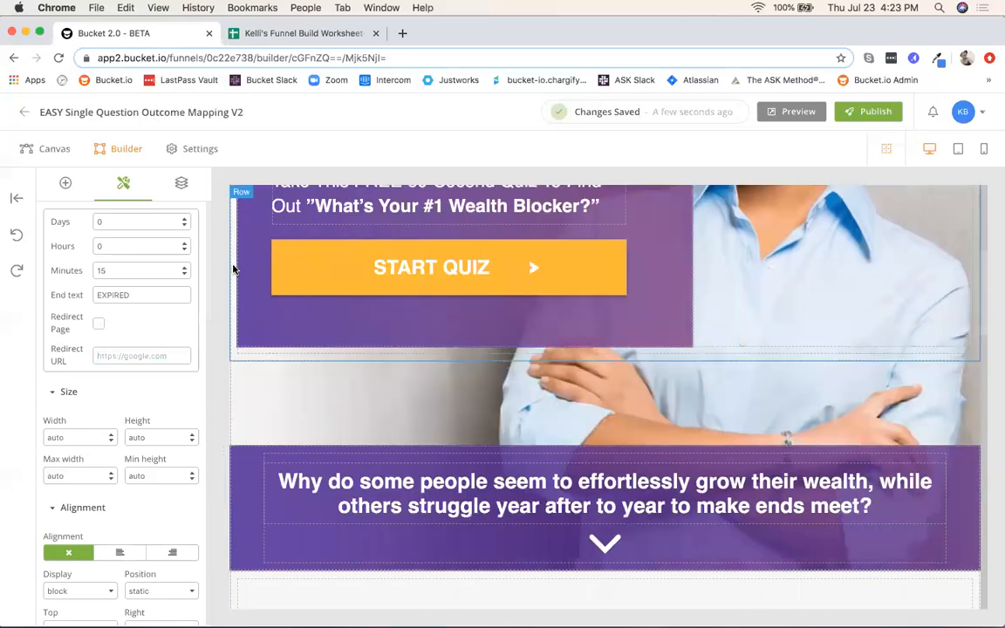
click(246, 428)
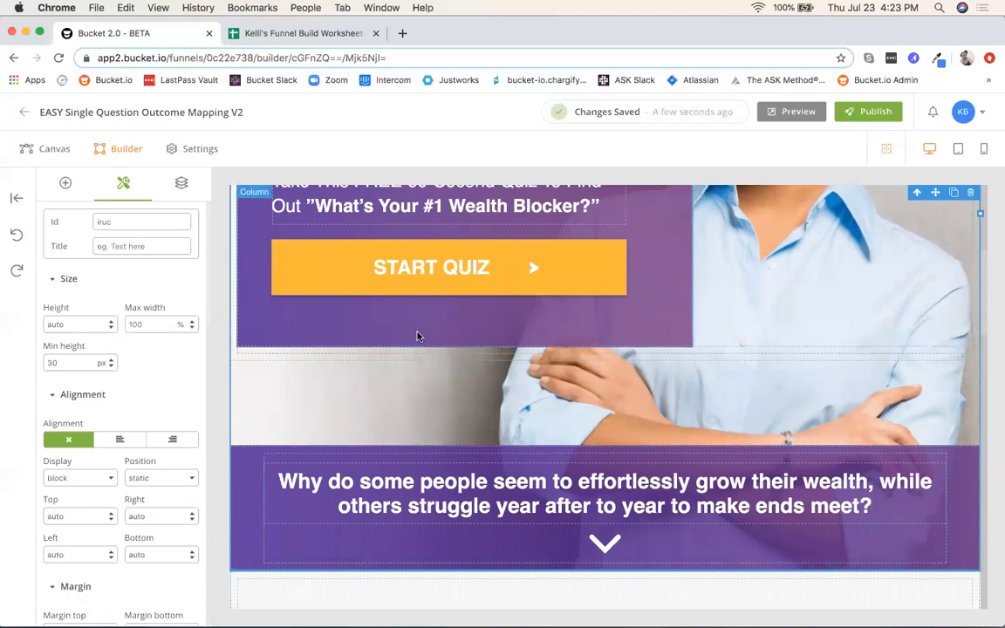
scroll(417, 337, up, 6)
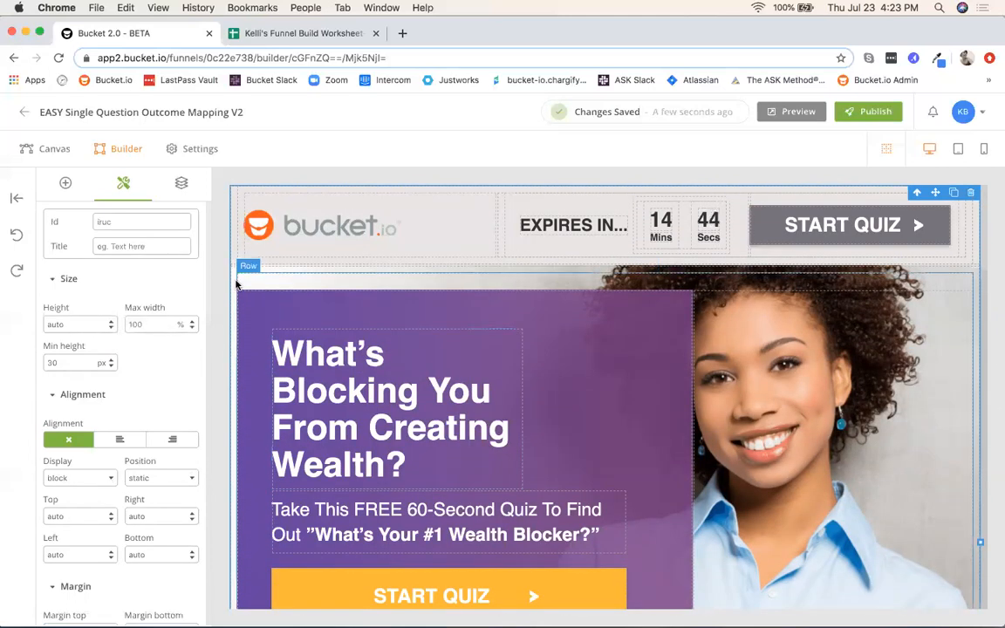
scroll(236, 284, down, 3)
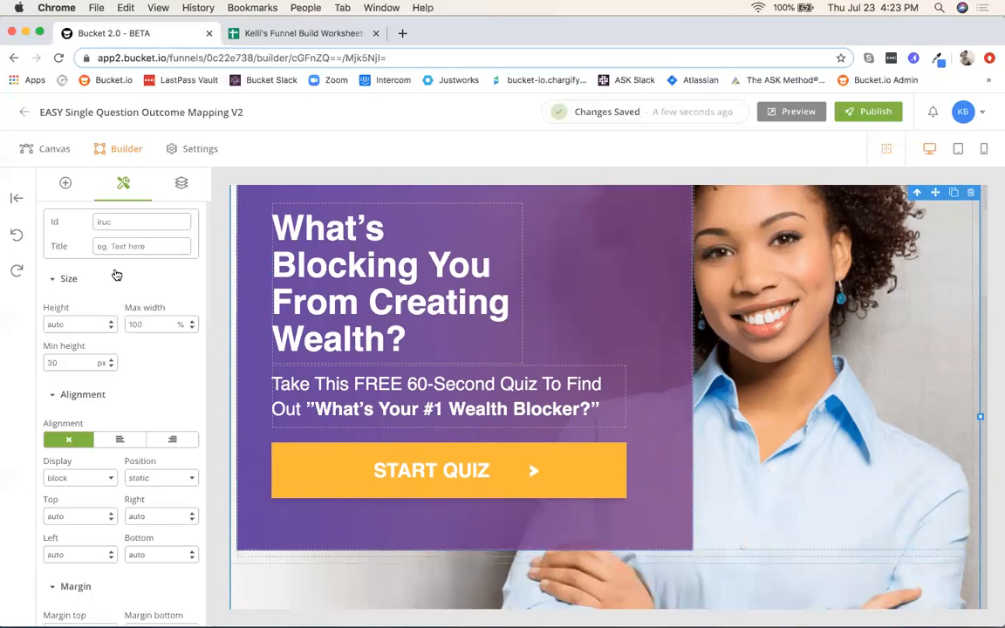
scroll(132, 332, down, 10)
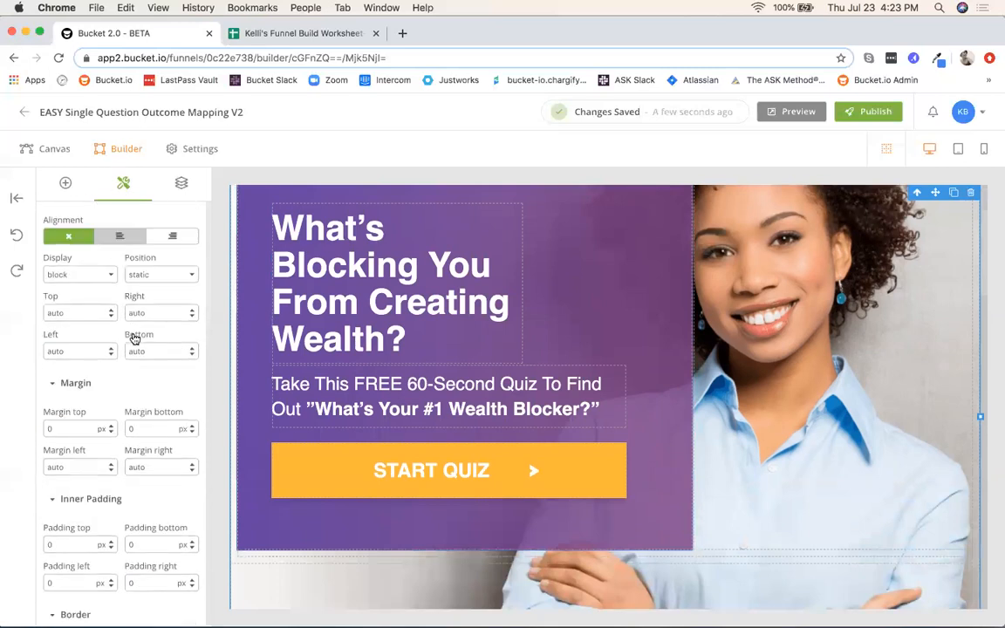
scroll(133, 332, down, 2)
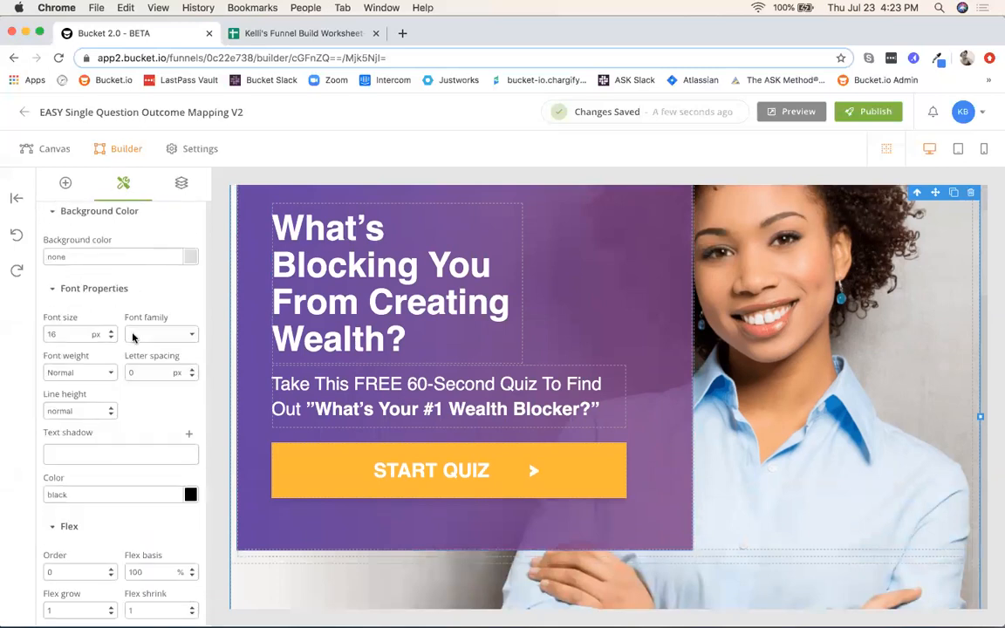
scroll(133, 338, up, 3)
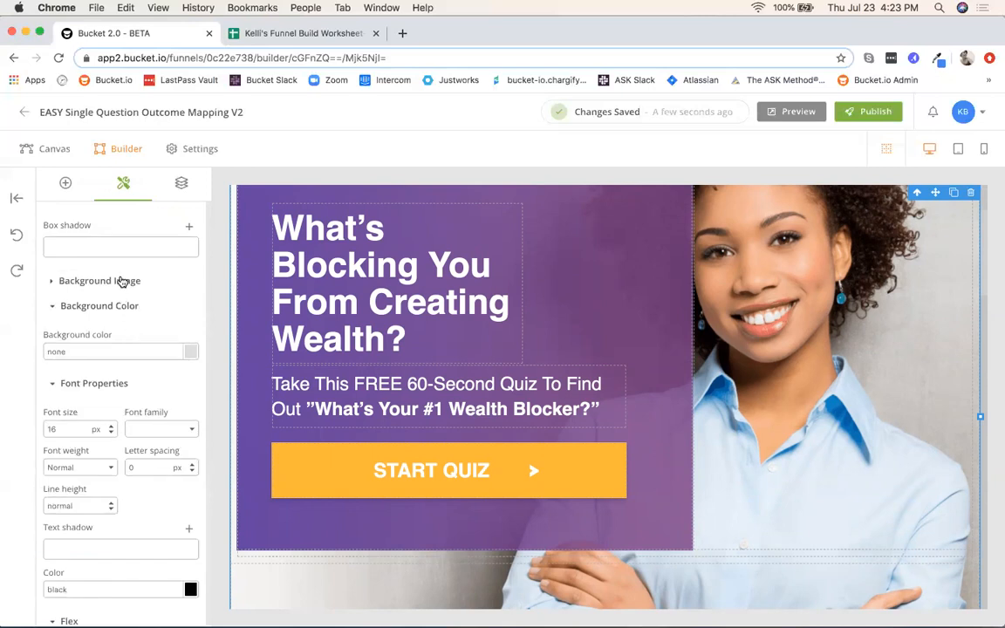
click(123, 281)
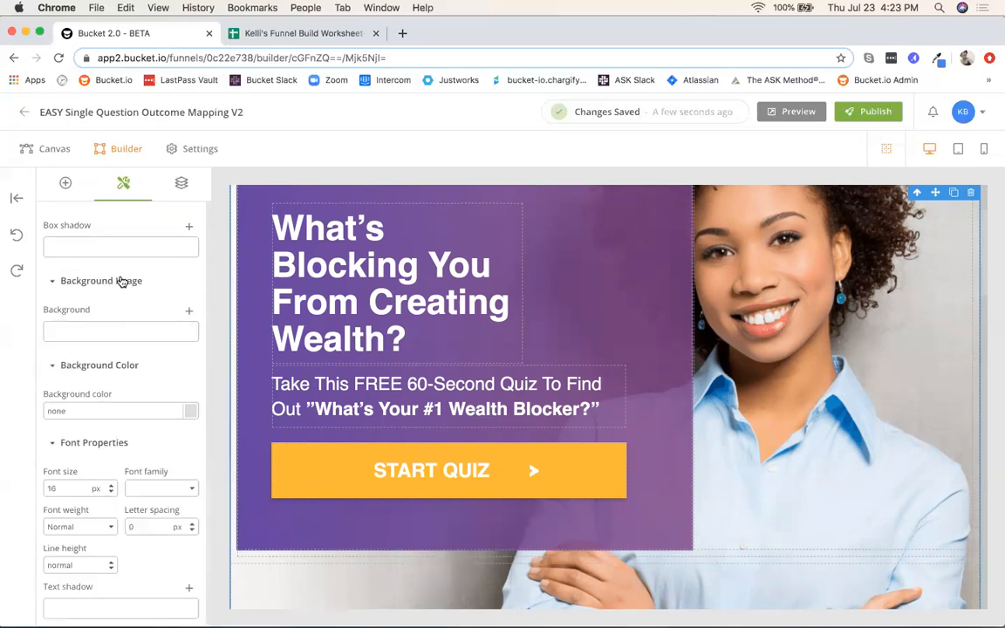
click(190, 312)
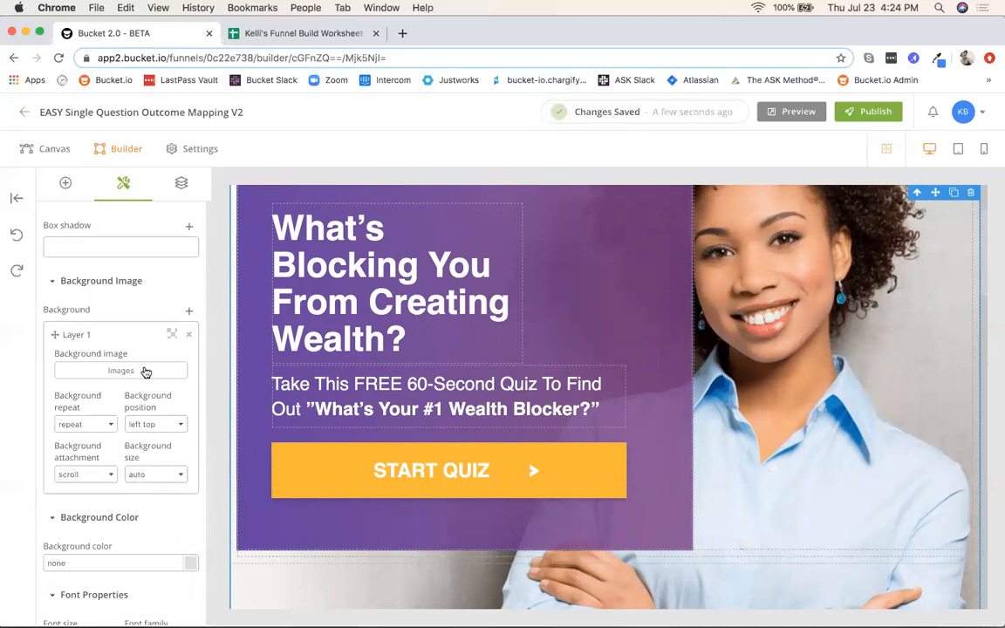
Use the mountain lake photo from the recently added images as the new layer's background image.
click(122, 373)
scroll(576, 323, down, 2)
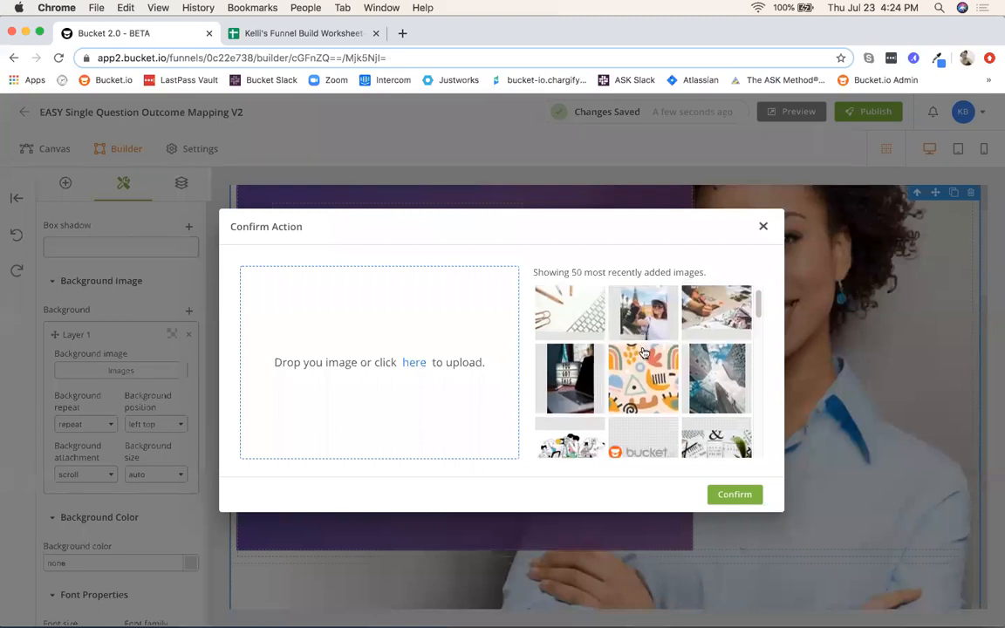
scroll(643, 351, down, 6)
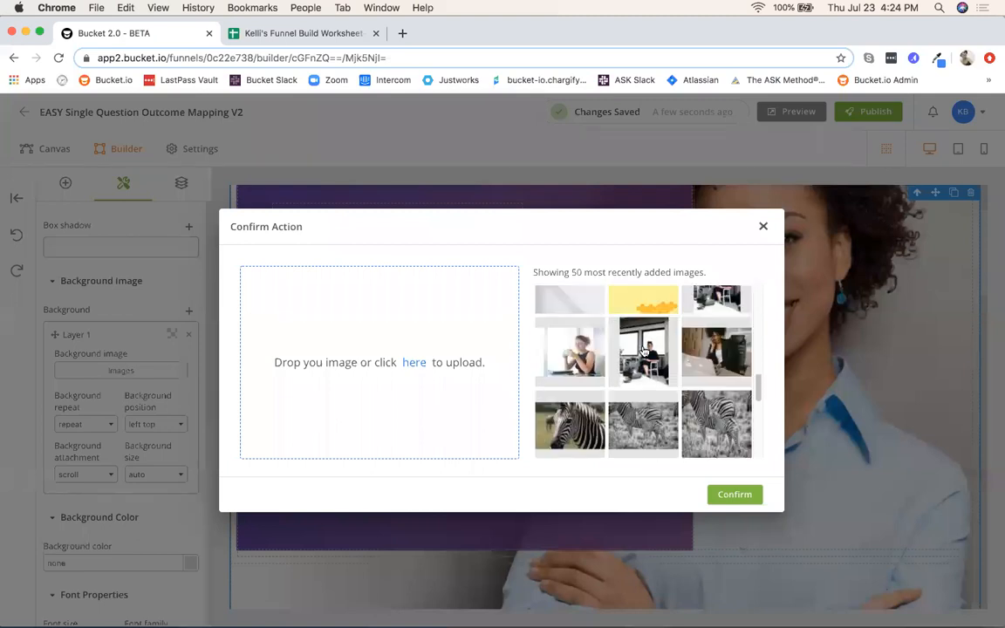
scroll(576, 319, down, 5)
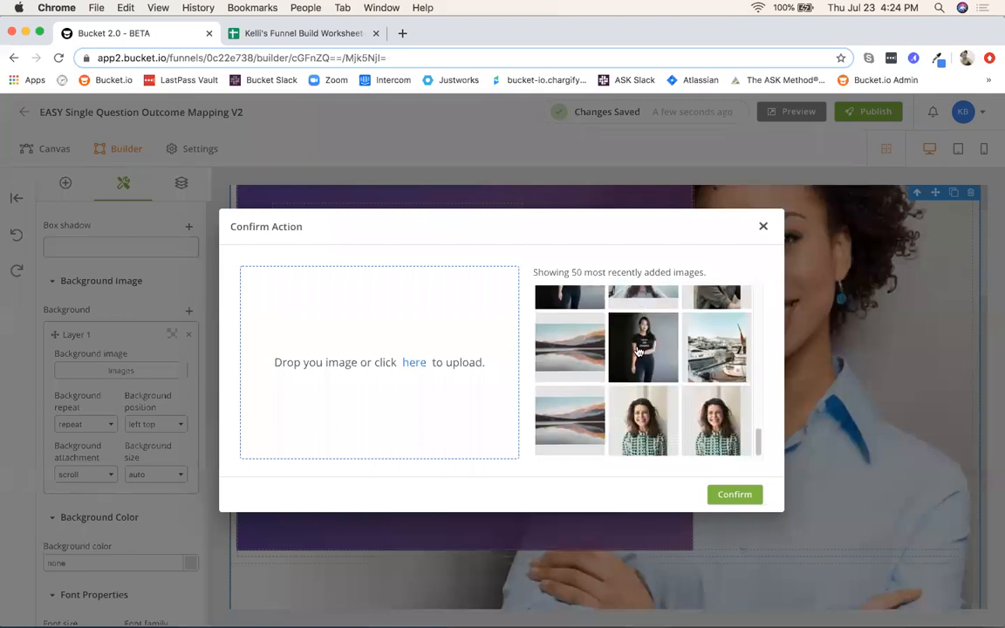
click(567, 348)
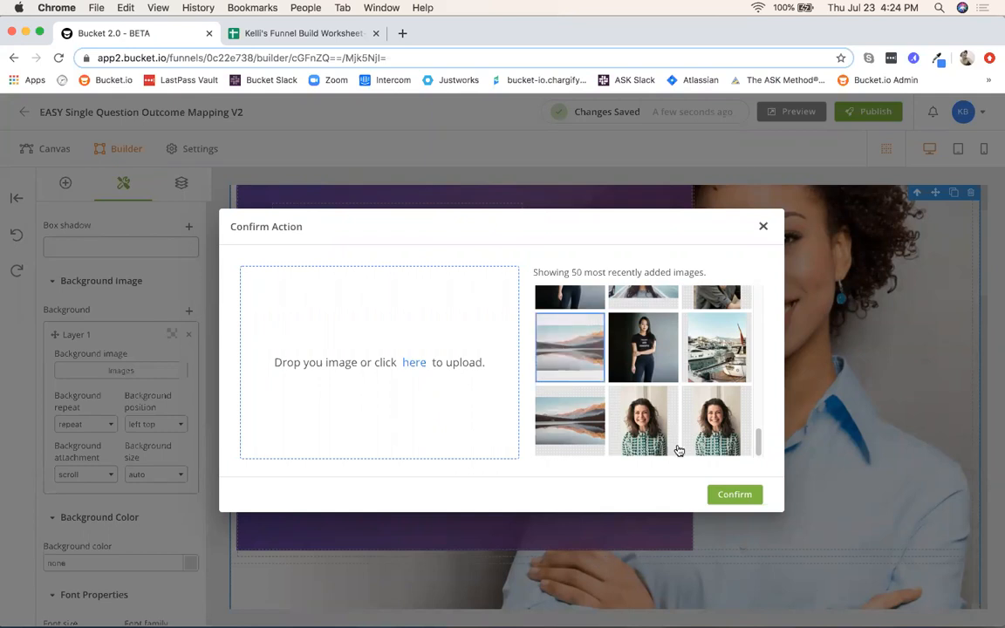
click(741, 499)
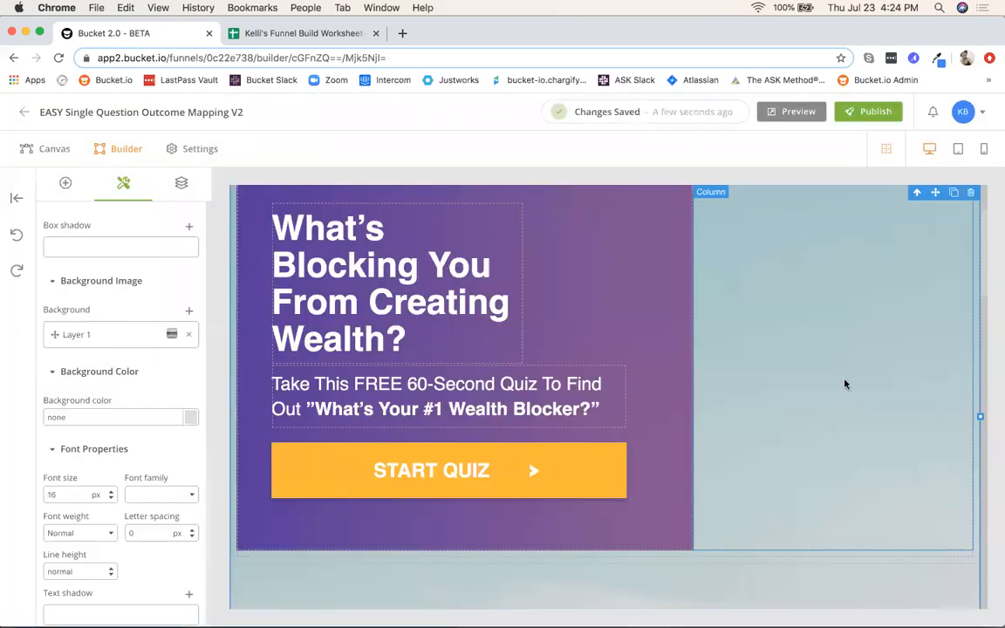
Set the lake background layer's repeat to no-repeat and its position to center center.
scroll(844, 384, down, 5)
scroll(845, 384, down, 2)
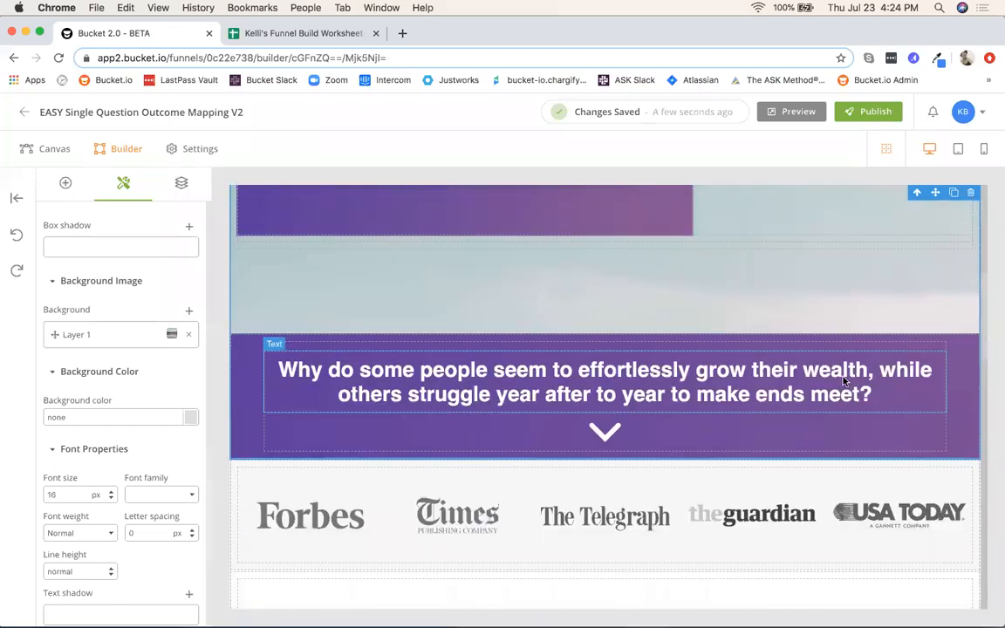
scroll(845, 380, up, 5)
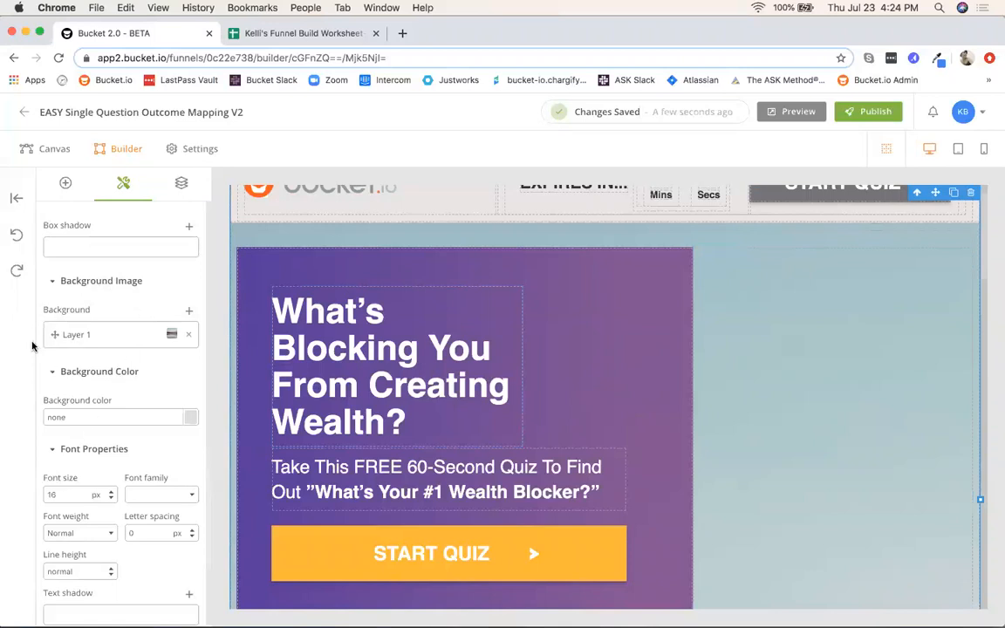
click(111, 337)
scroll(111, 347, down, 1)
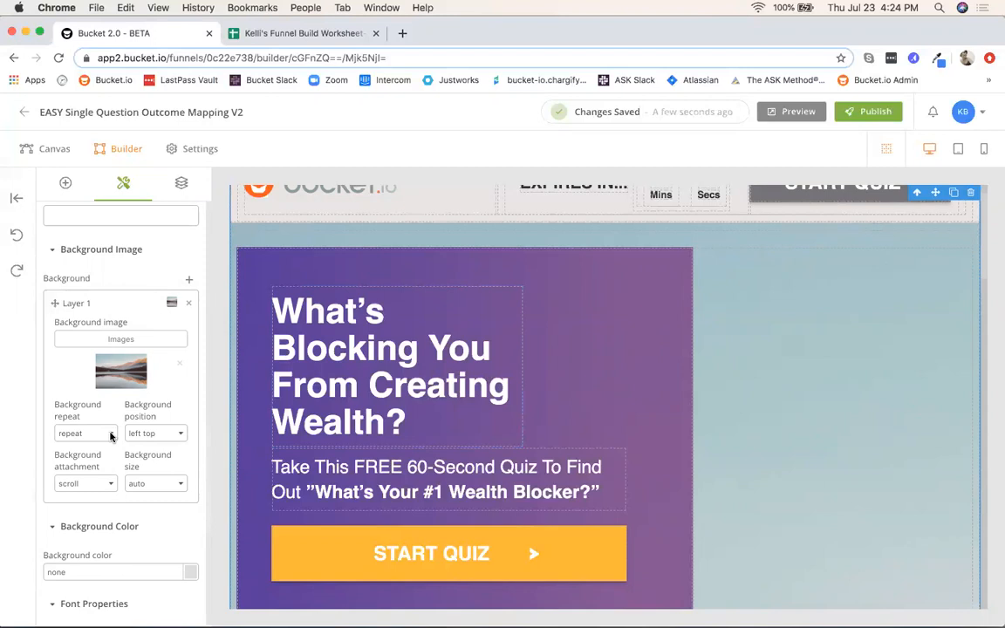
click(110, 435)
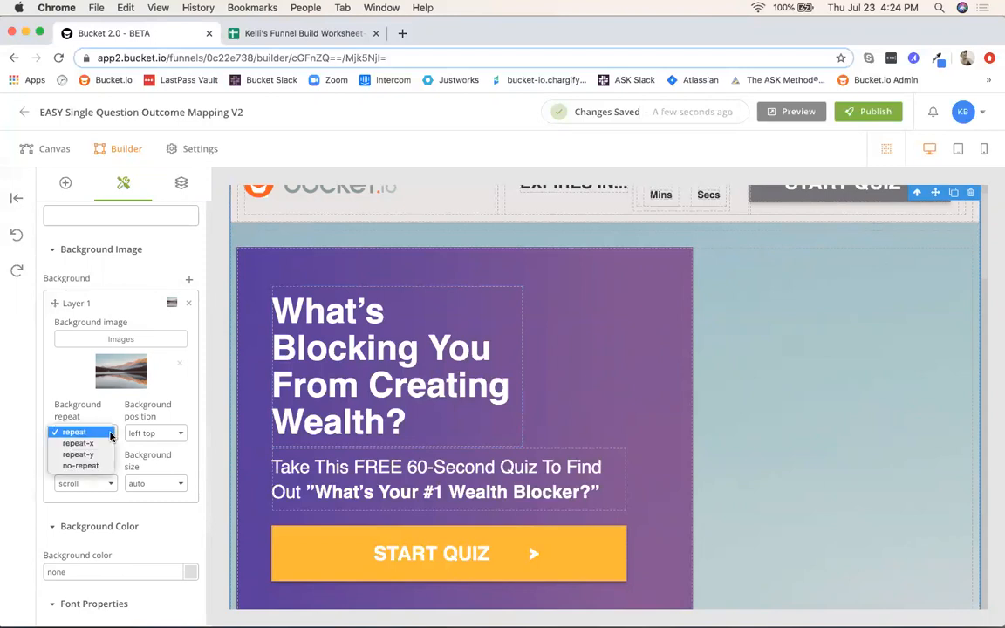
click(65, 469)
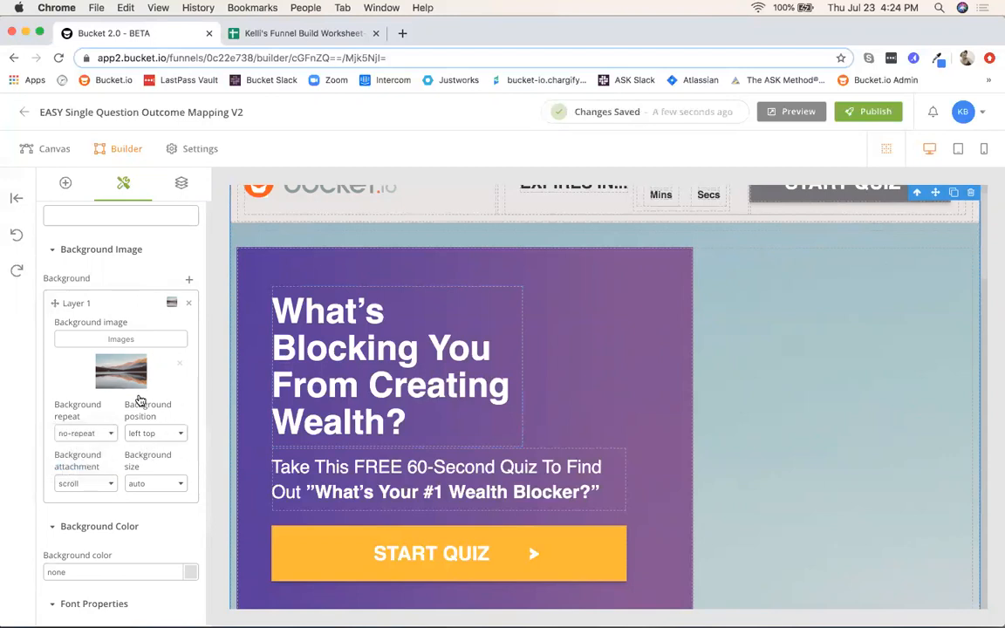
click(181, 434)
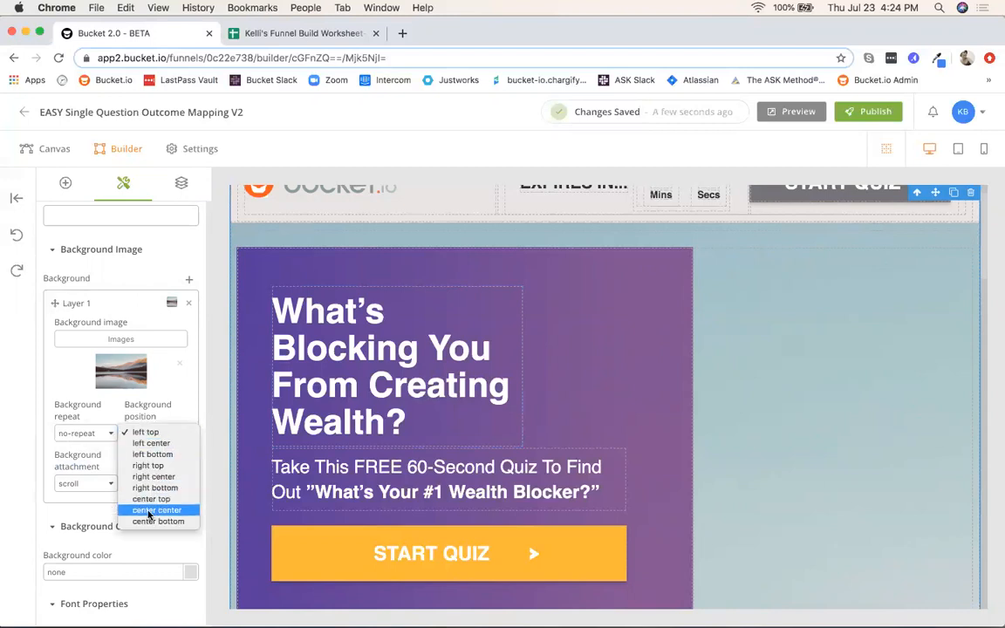
click(148, 511)
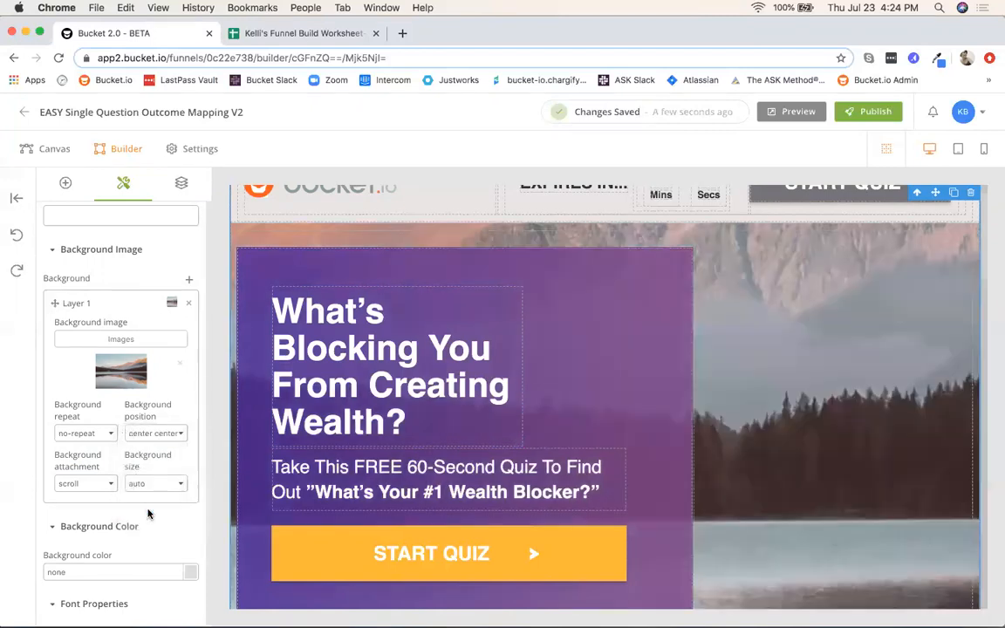
Set the lake background layer's size to cover and check how the photo fills the hero section.
scroll(860, 456, up, 2)
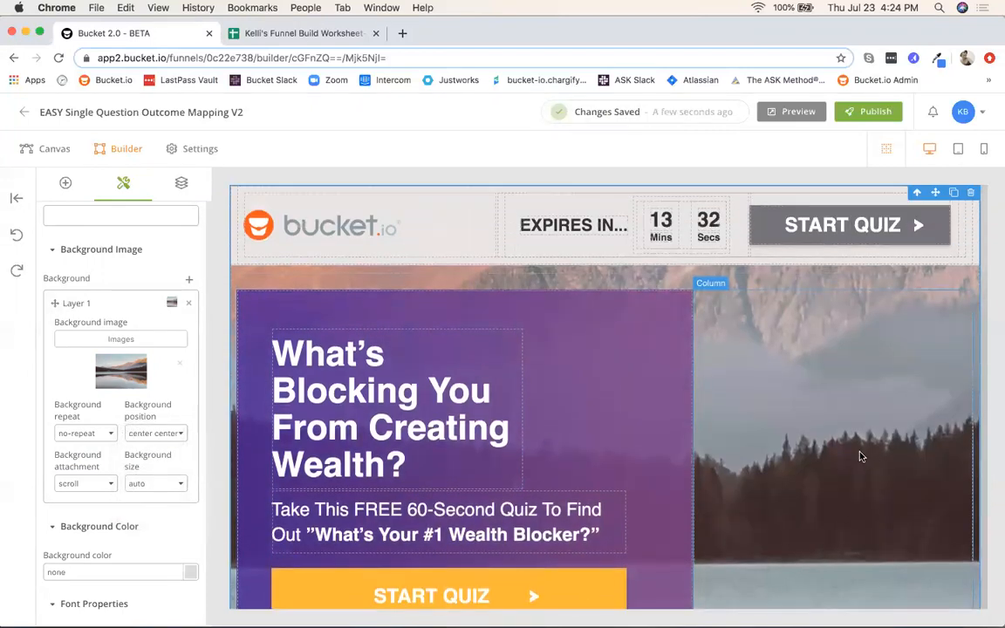
scroll(858, 452, down, 3)
scroll(858, 450, down, 2)
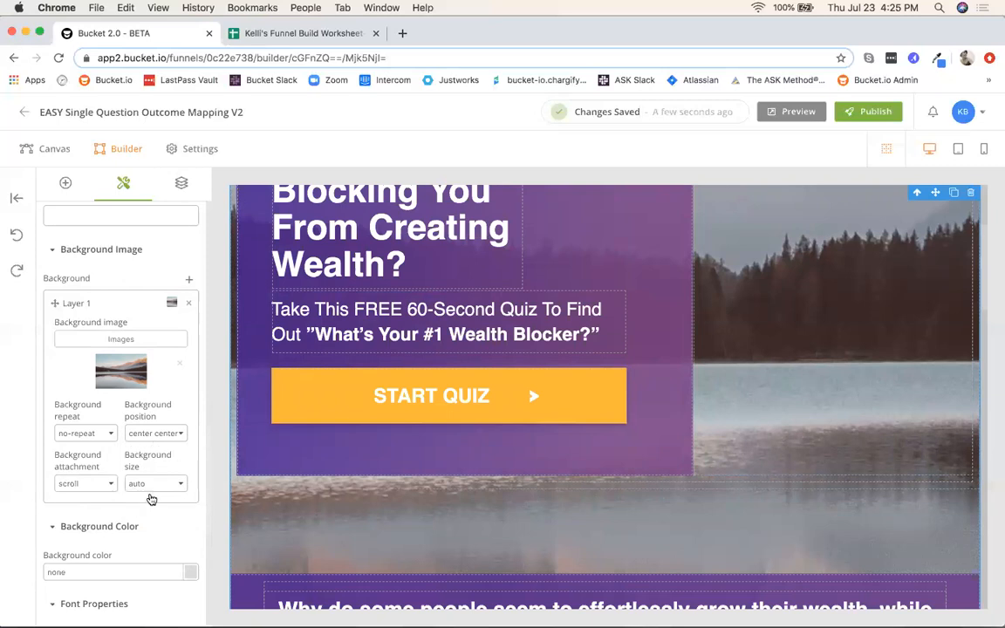
click(181, 485)
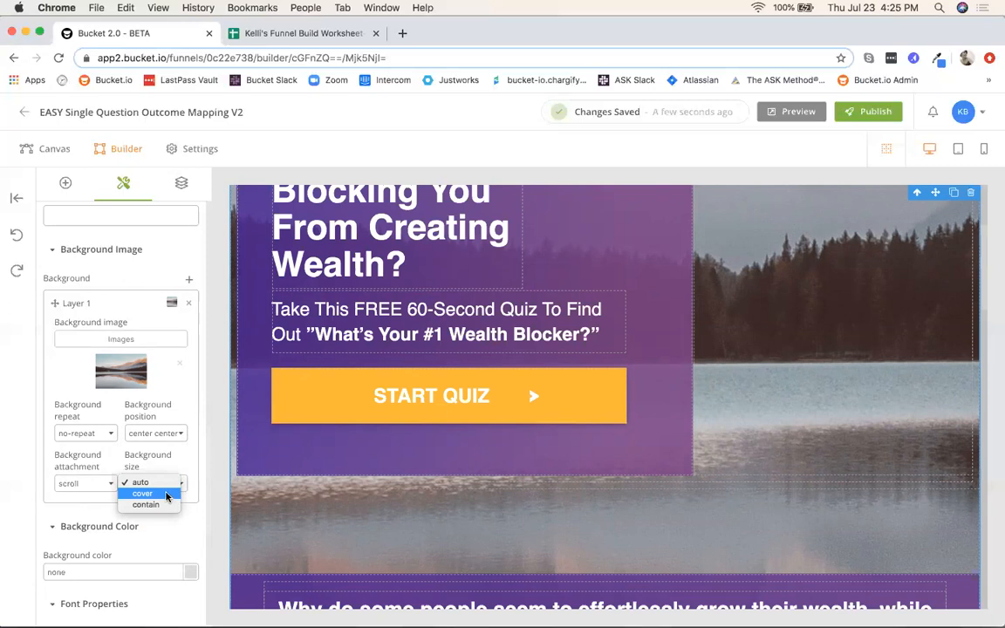
click(163, 496)
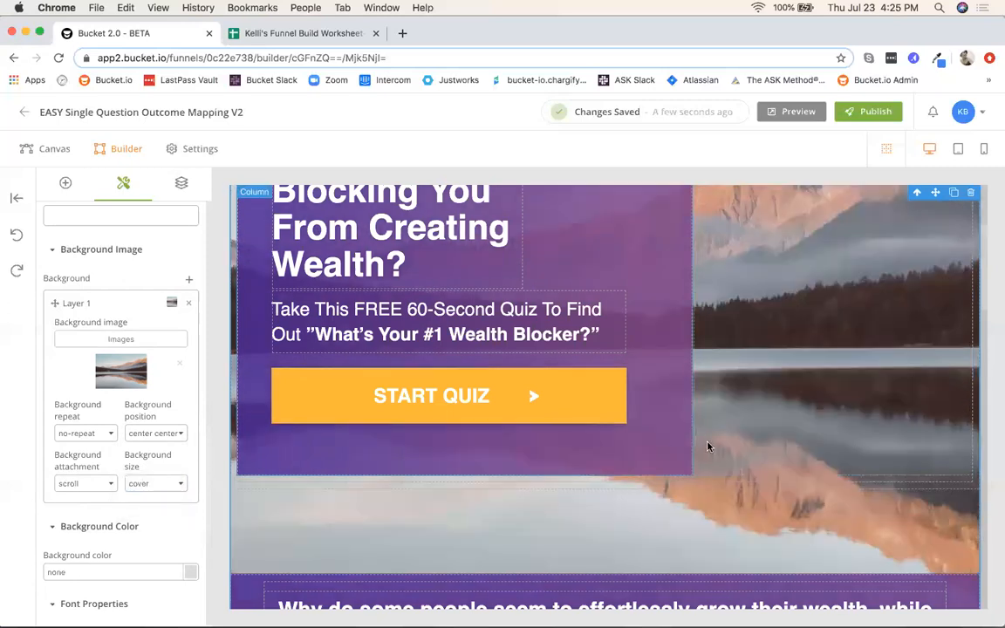
scroll(912, 485, up, 4)
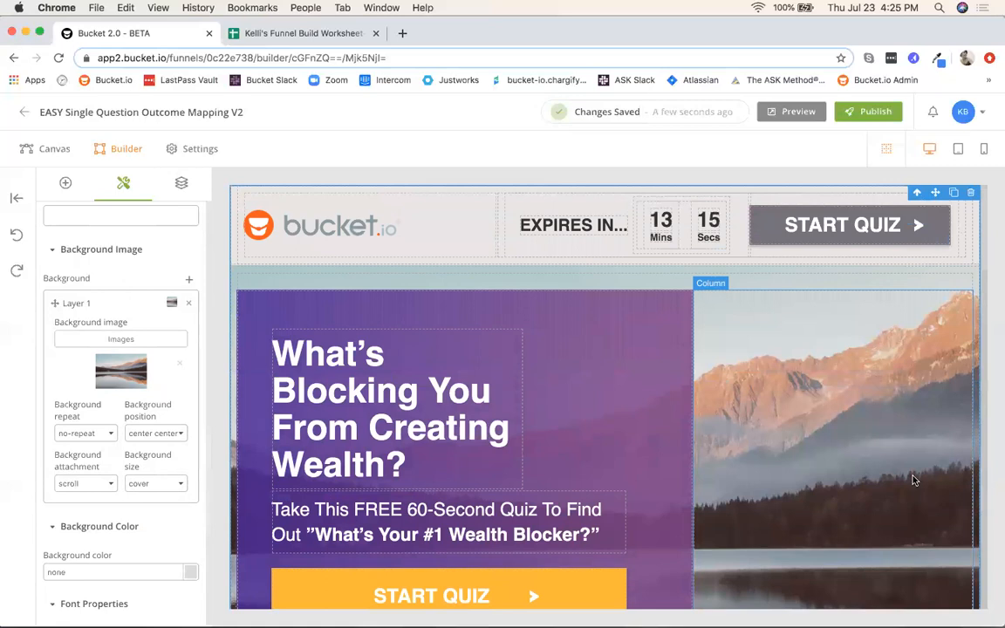
Remove the purple background layer from the hero column behind the headline and quiz text.
scroll(896, 452, down, 1)
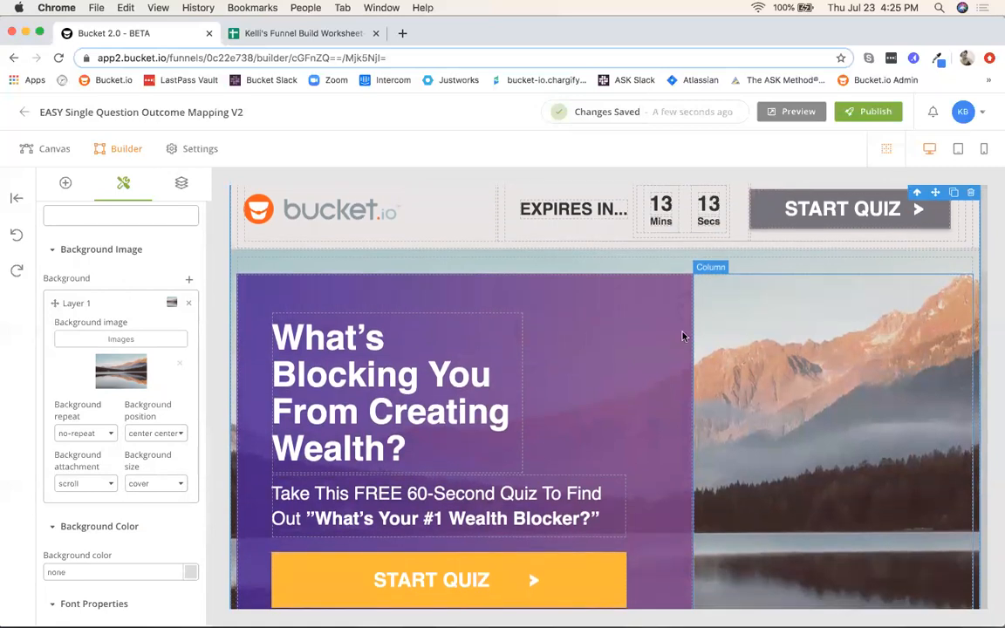
click(619, 335)
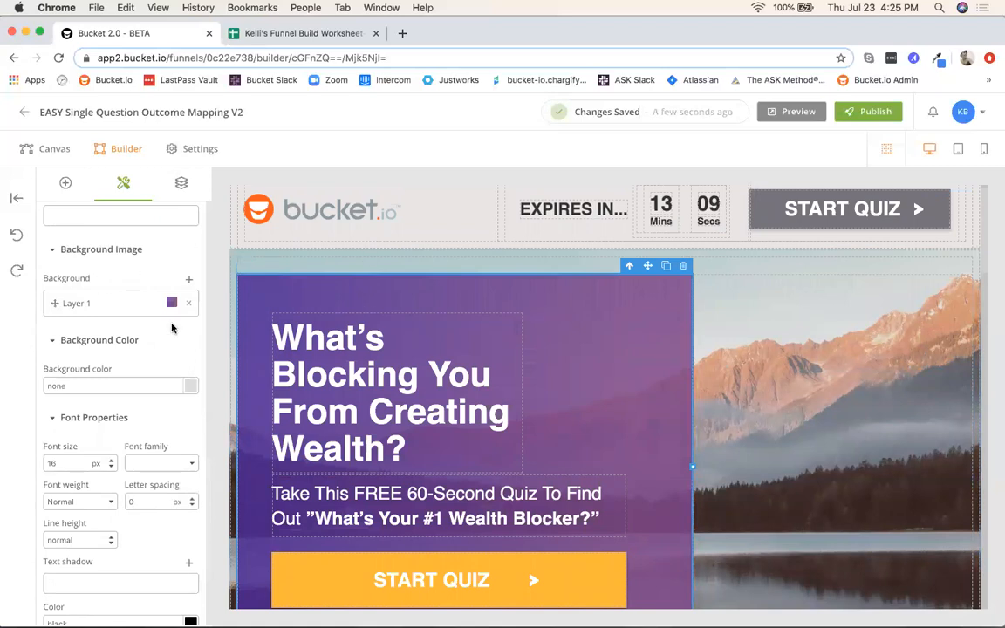
click(188, 302)
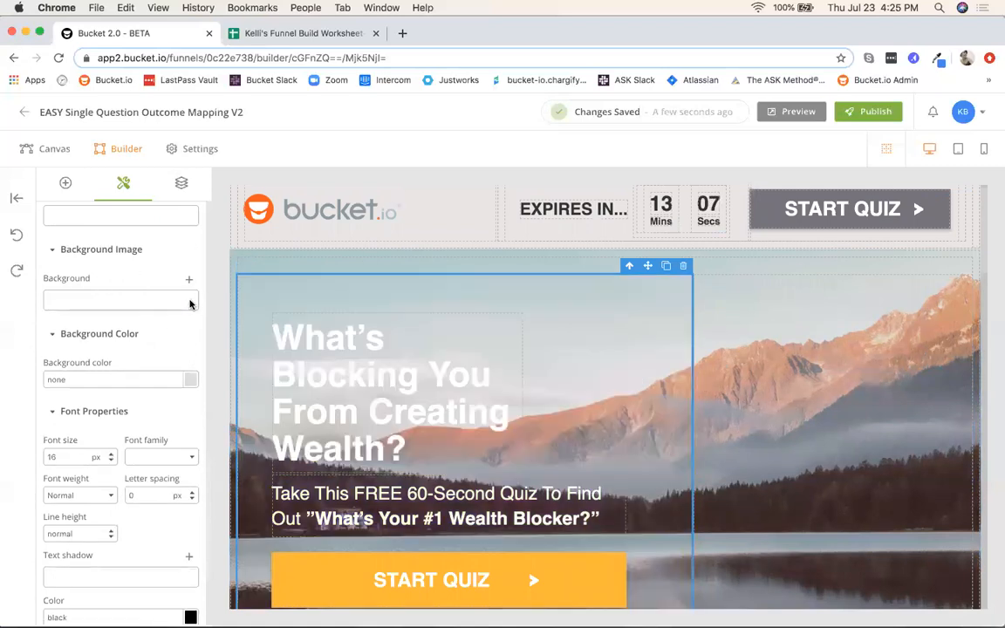
scroll(723, 471, down, 1)
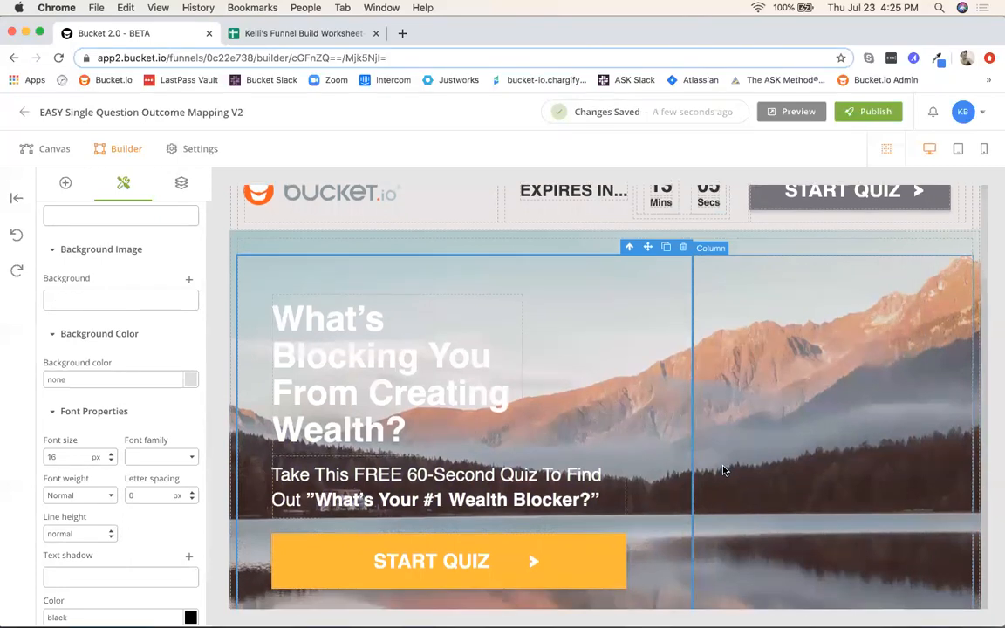
Open the hero headline for editing, select its full text and look through the text size and font family options.
click(382, 398)
click(382, 397)
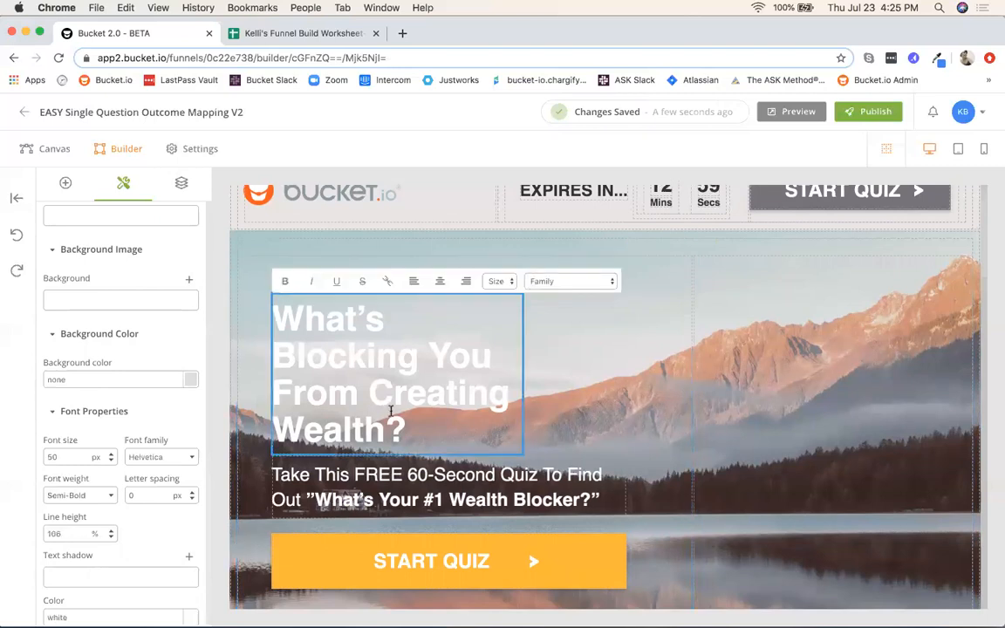
drag(414, 436, 279, 315)
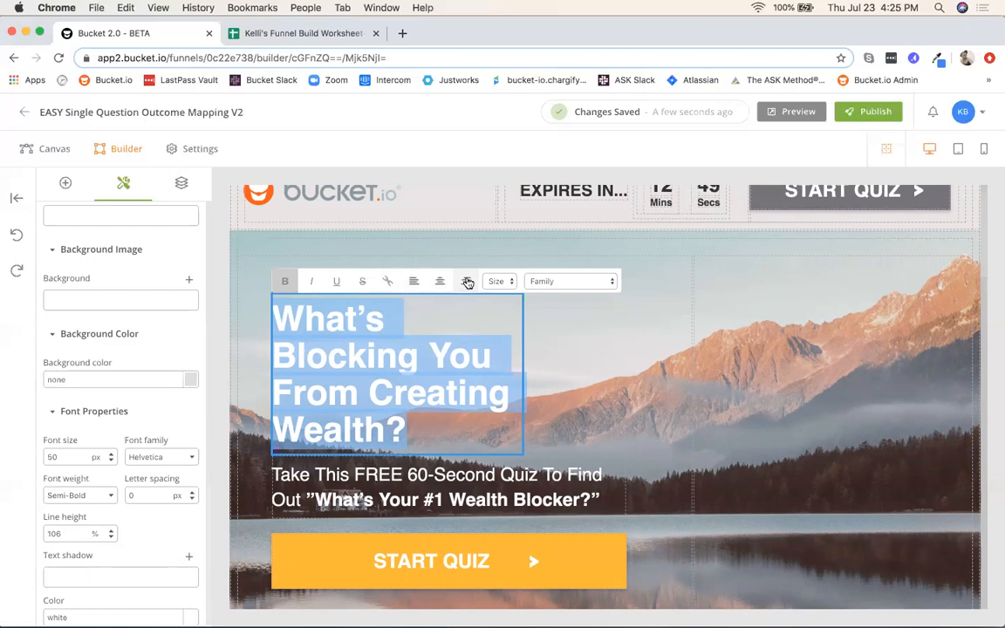
click(510, 283)
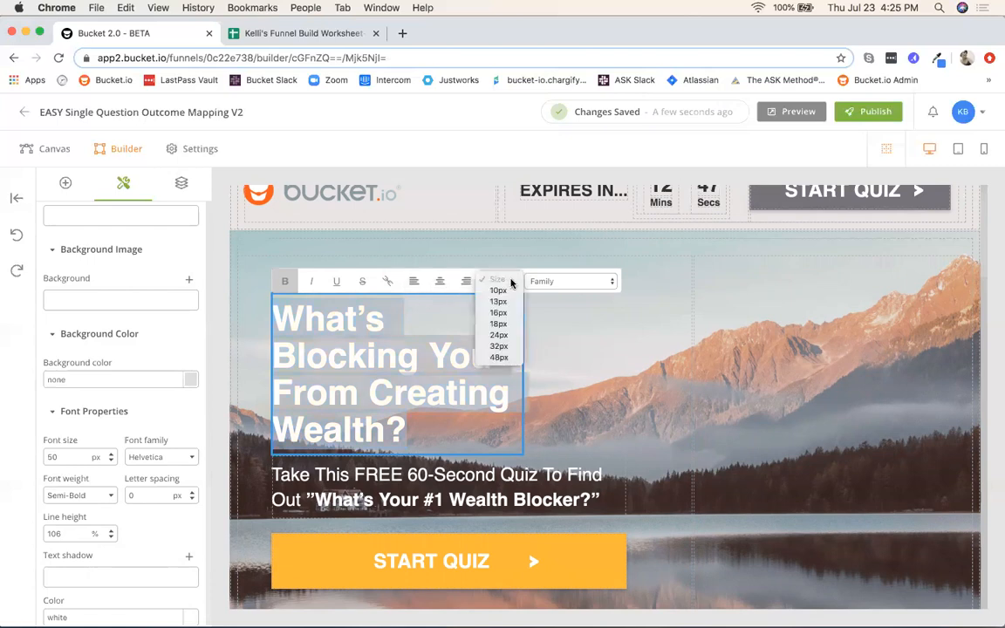
click(614, 285)
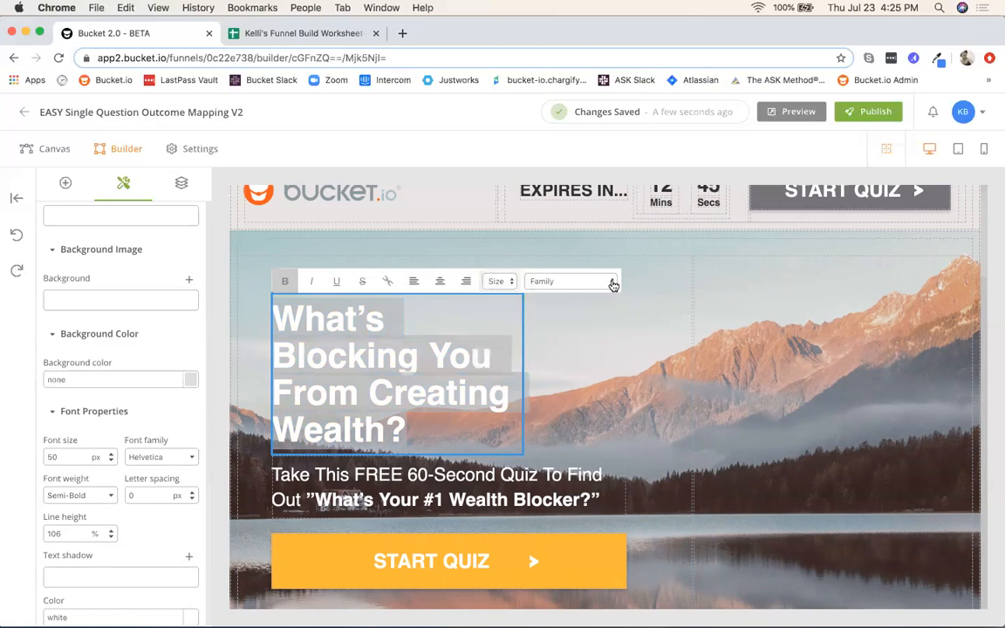
click(614, 285)
Replace the entire hero headline text with "New headline here!".
click(462, 318)
click(419, 356)
drag(414, 429, 287, 309)
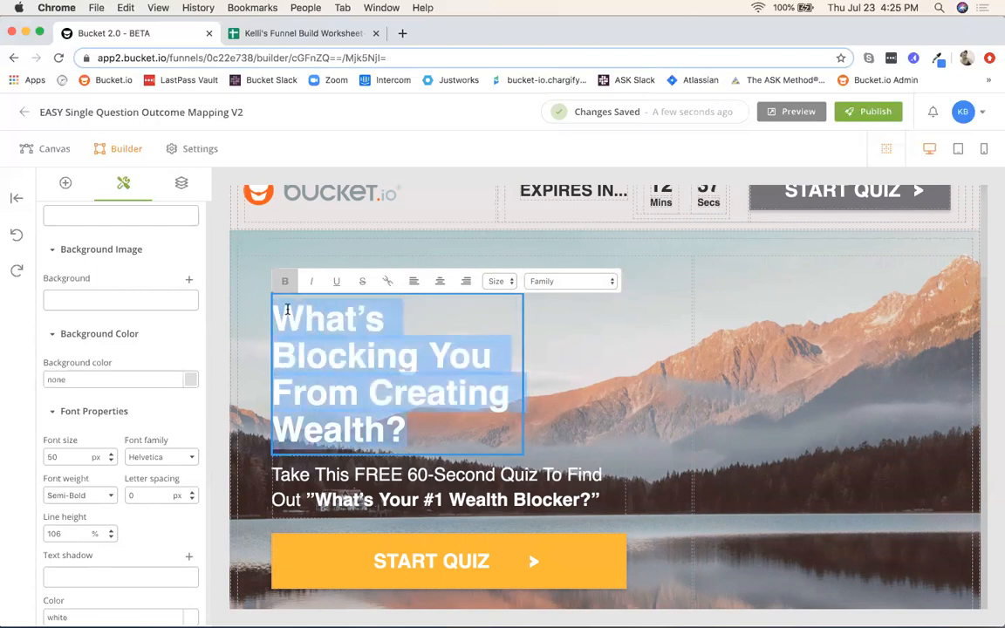
key(BackSpace)
text(New h)
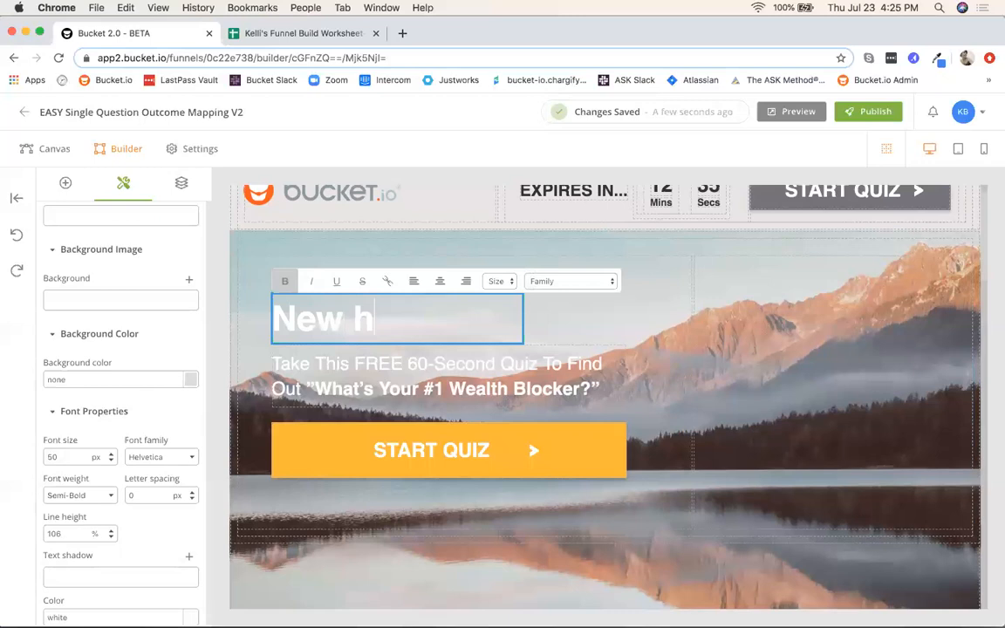
text(eadline here!)
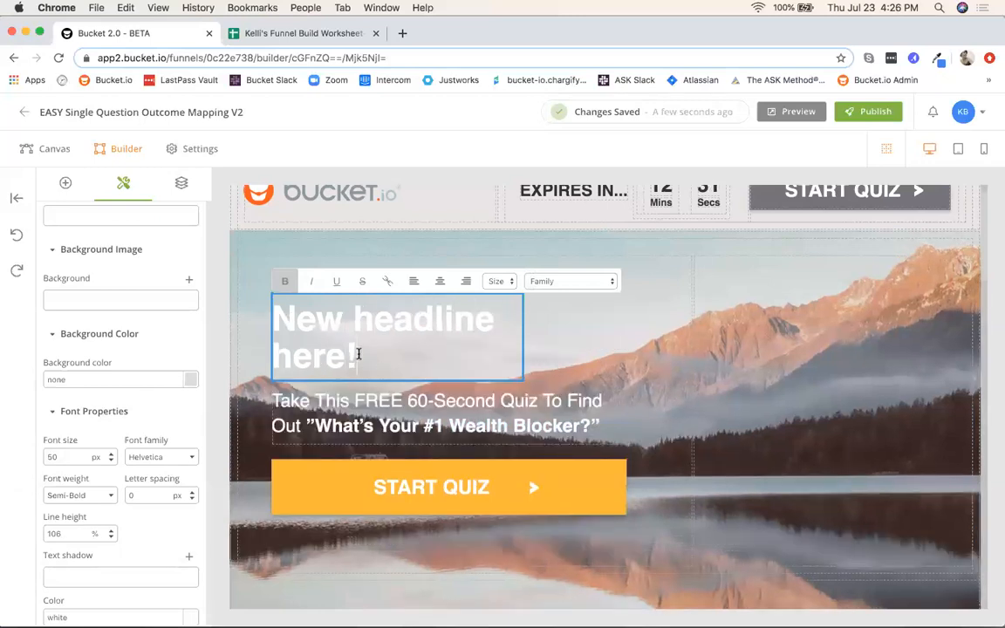
Try centering the new hero headline, and restore its left alignment.
drag(358, 354, 263, 301)
click(440, 282)
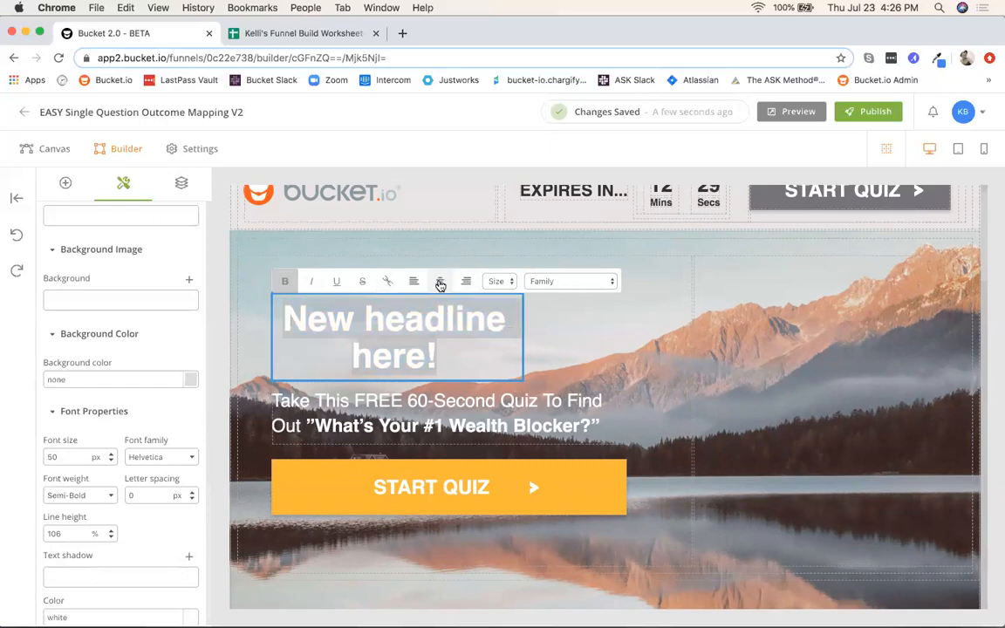
click(472, 353)
drag(446, 352, 281, 312)
click(414, 281)
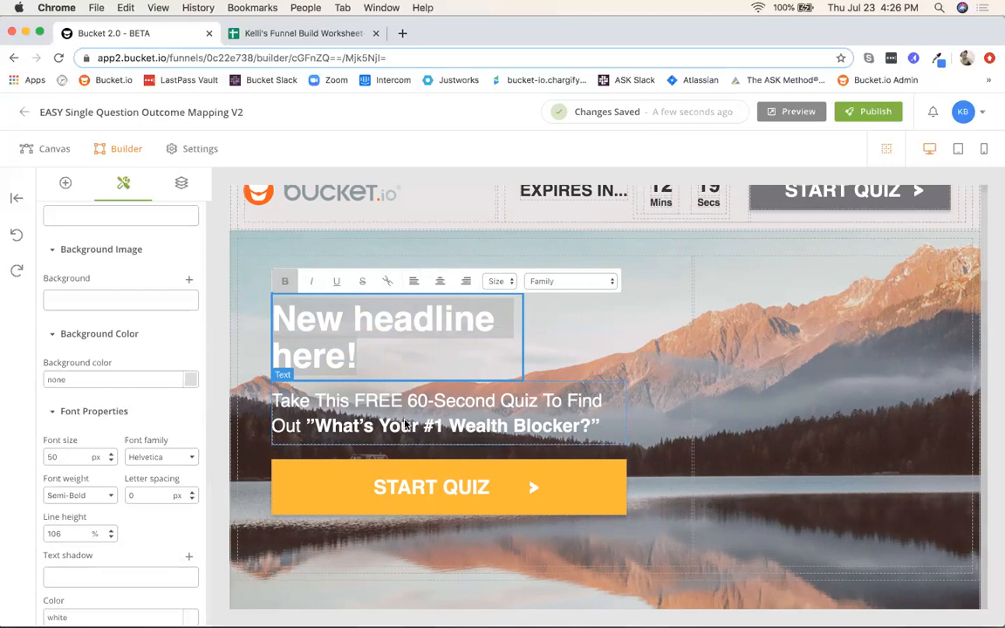
Select the subheadline's text, and recolor the hero START QUIZ button's background to the gray swatch #76727a.
click(405, 425)
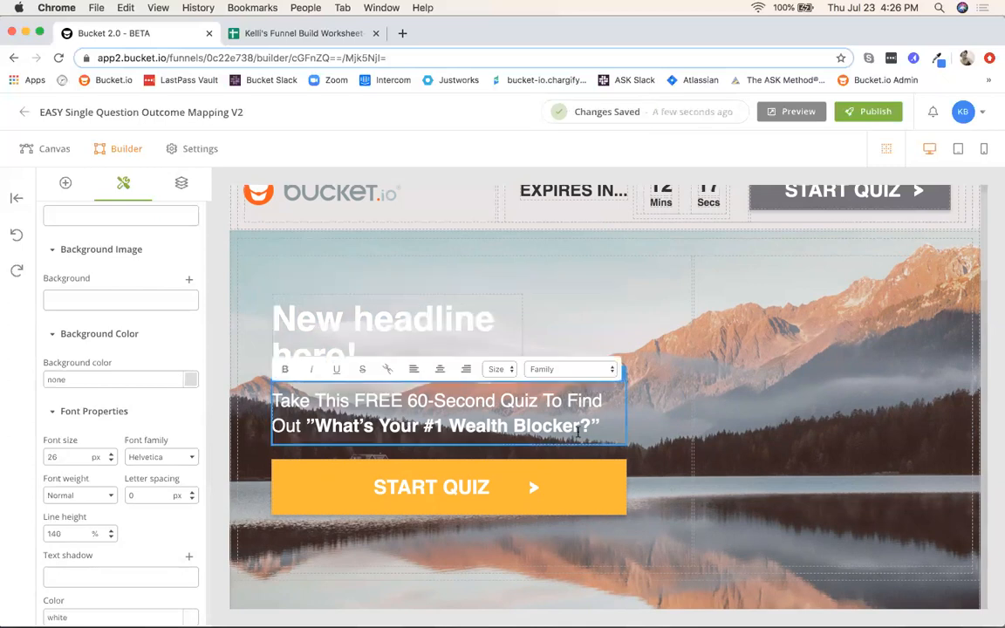
drag(608, 424, 272, 390)
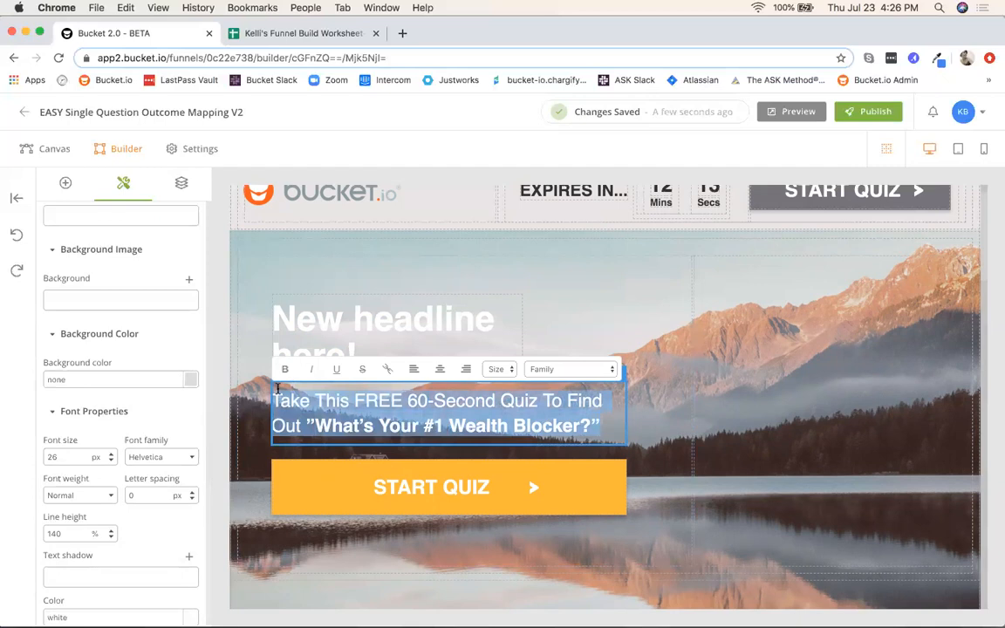
click(302, 497)
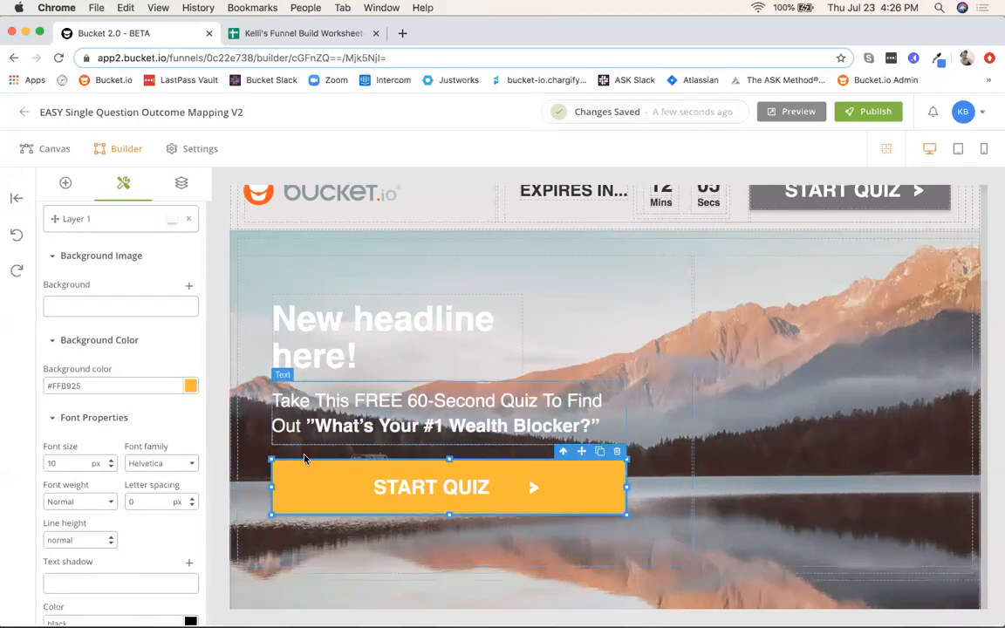
click(190, 385)
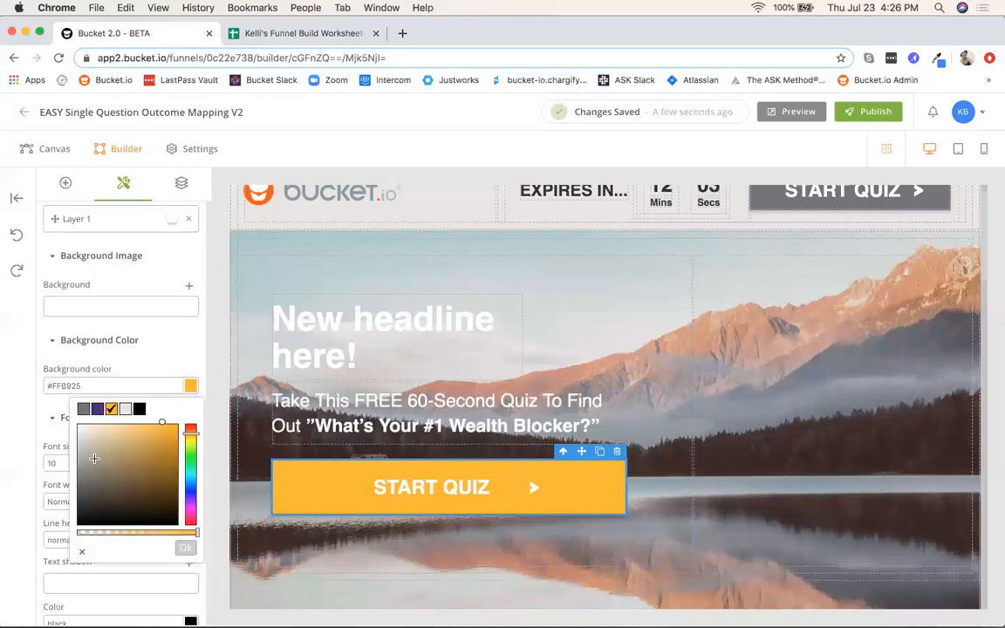
click(83, 408)
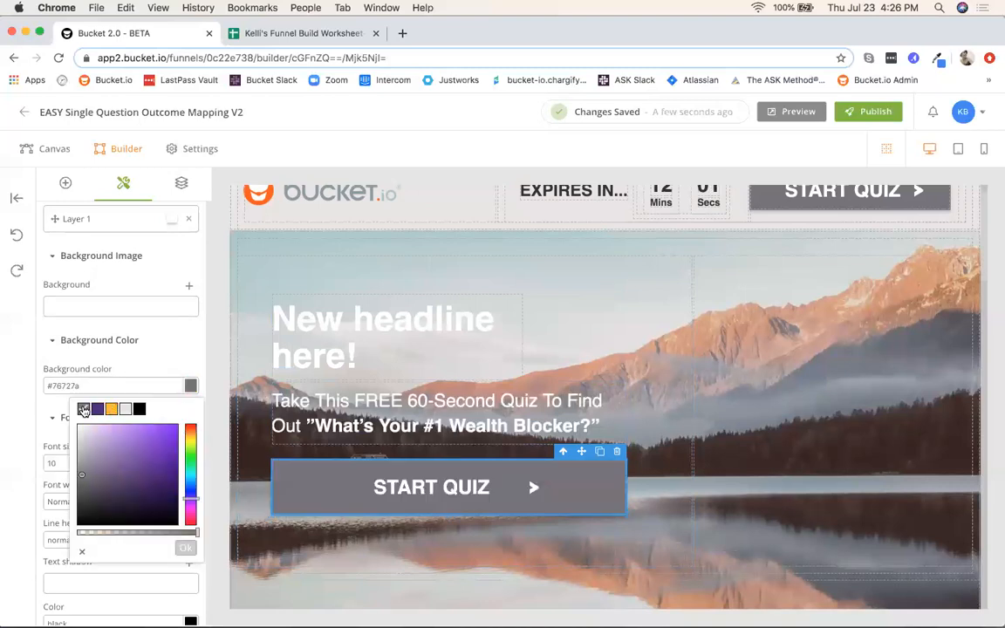
click(238, 510)
Select the purple question row below the hero section to view its background settings and row controls.
scroll(245, 501, down, 3)
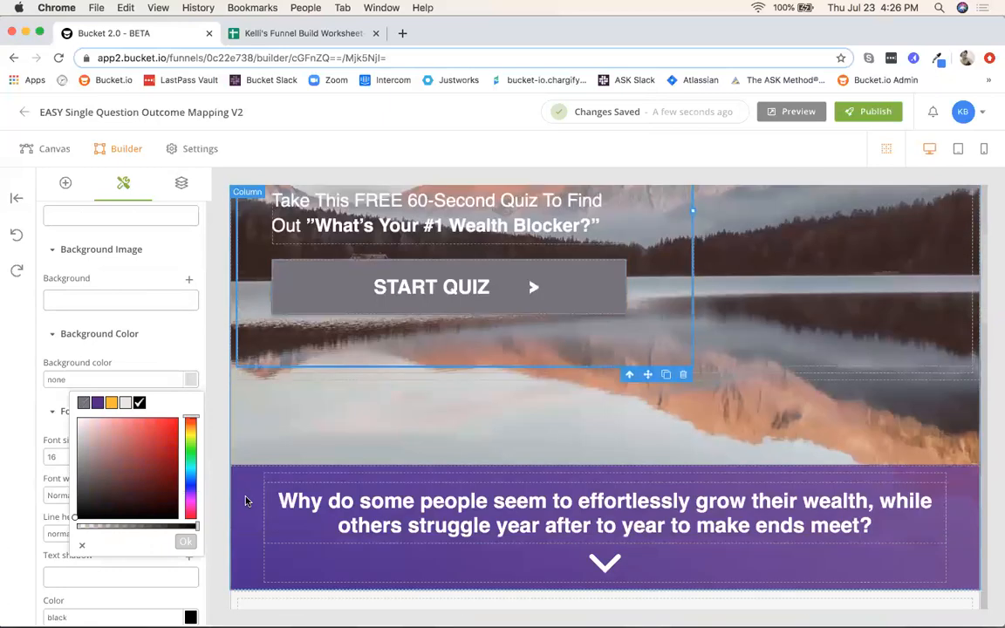
scroll(246, 501, down, 2)
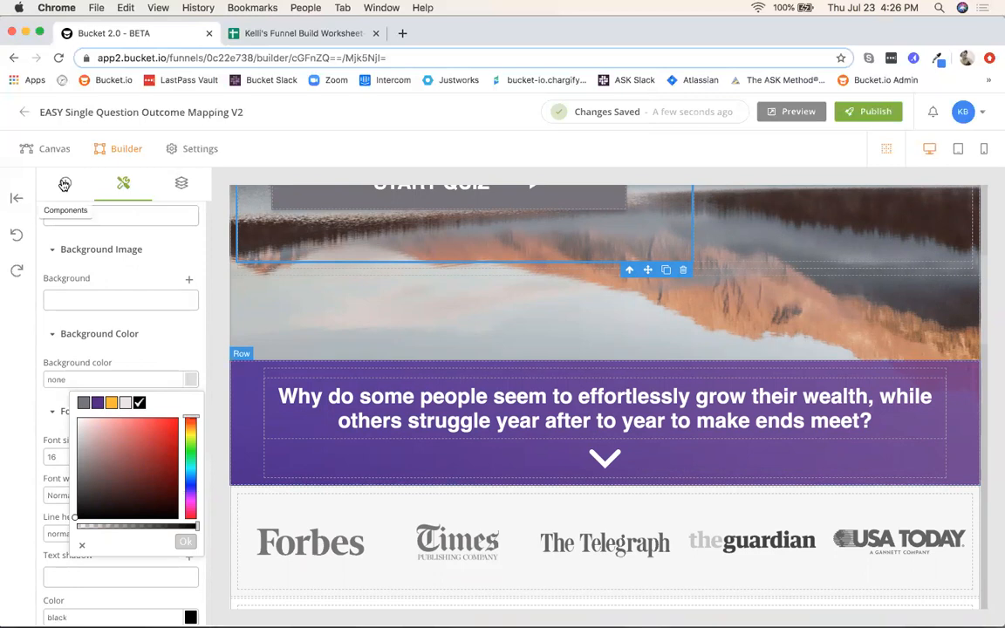
click(246, 444)
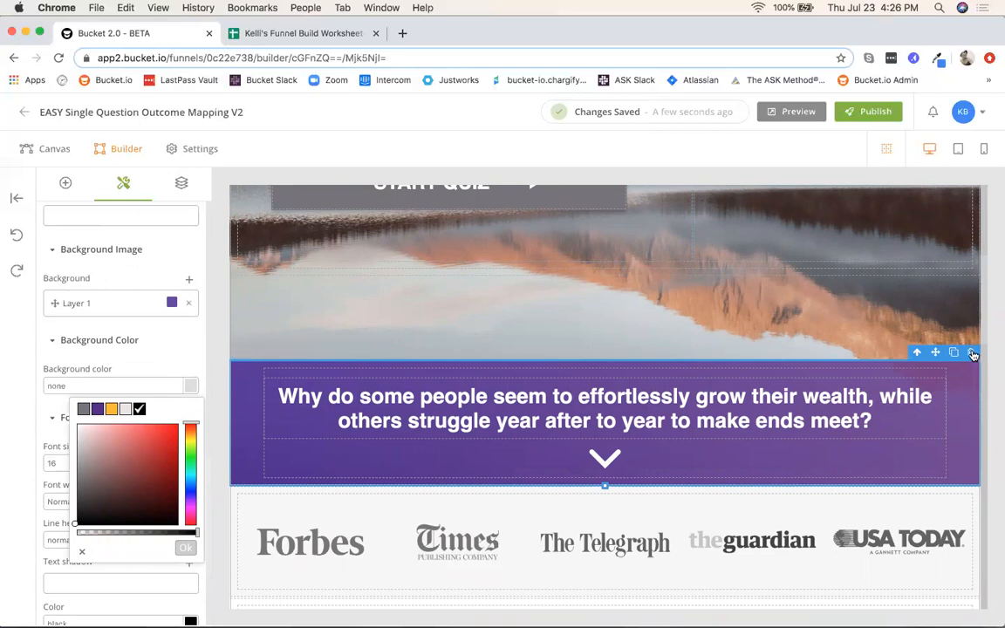
Delete the USA TODAY logo from the media logos row.
scroll(837, 488, down, 3)
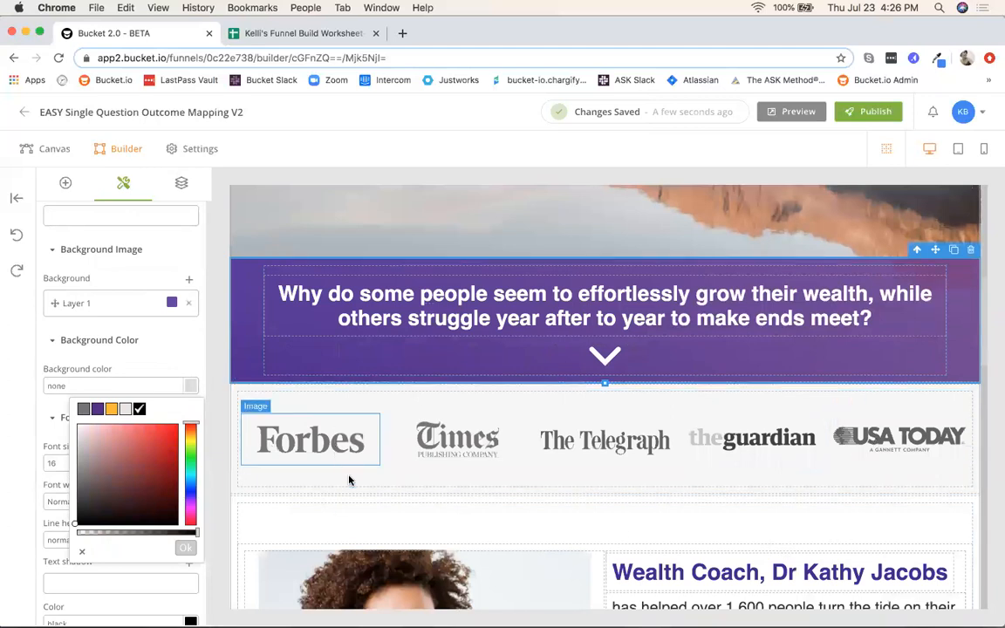
click(235, 492)
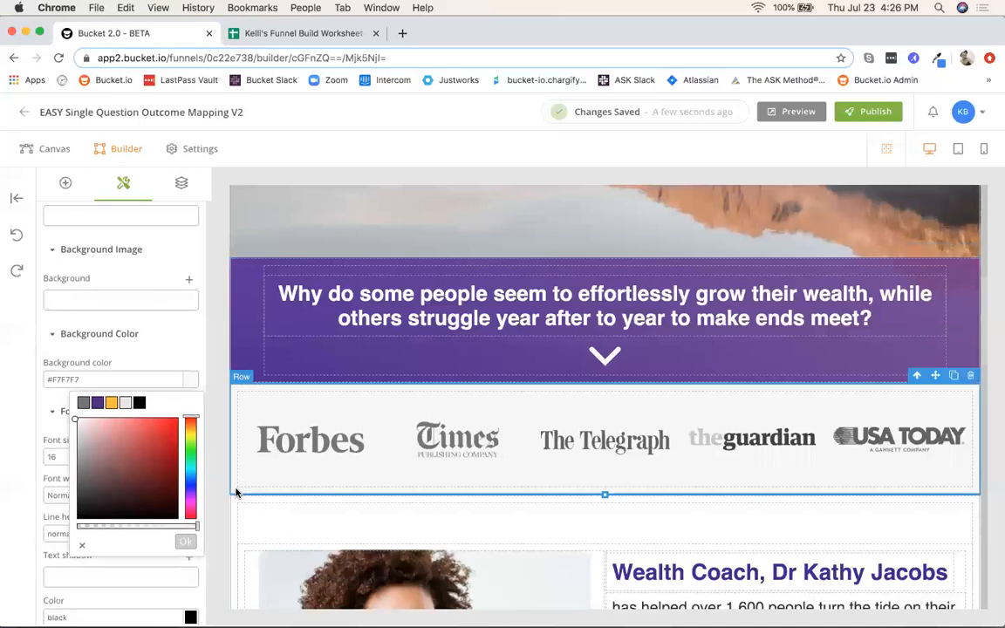
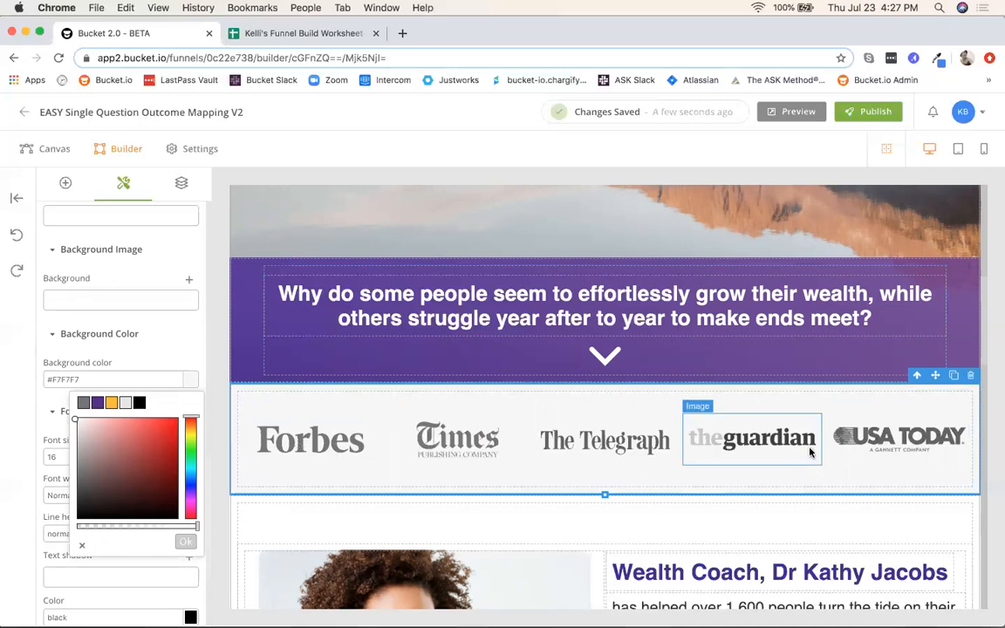
click(888, 438)
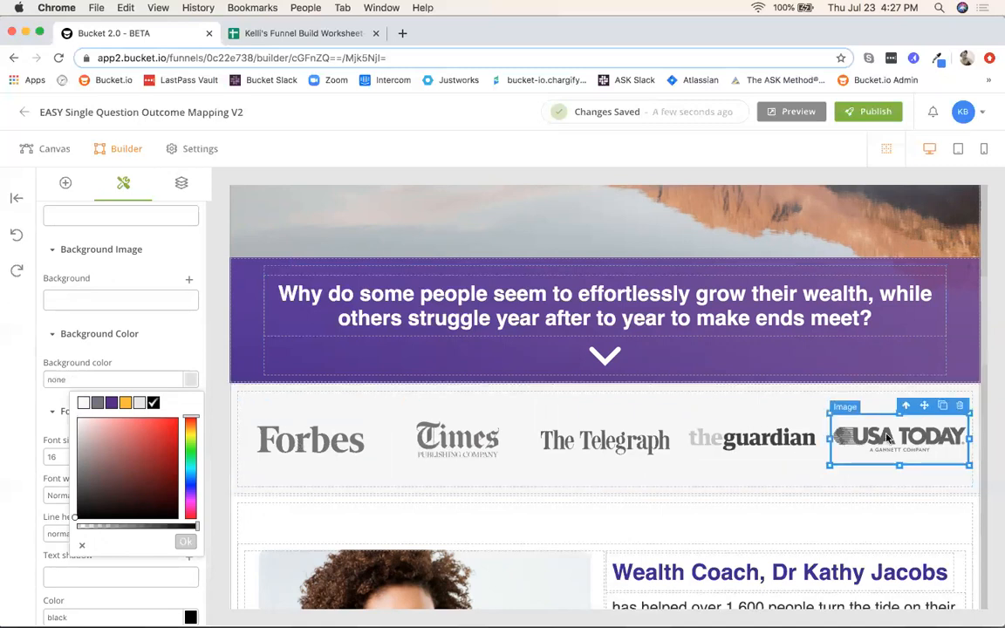
click(960, 406)
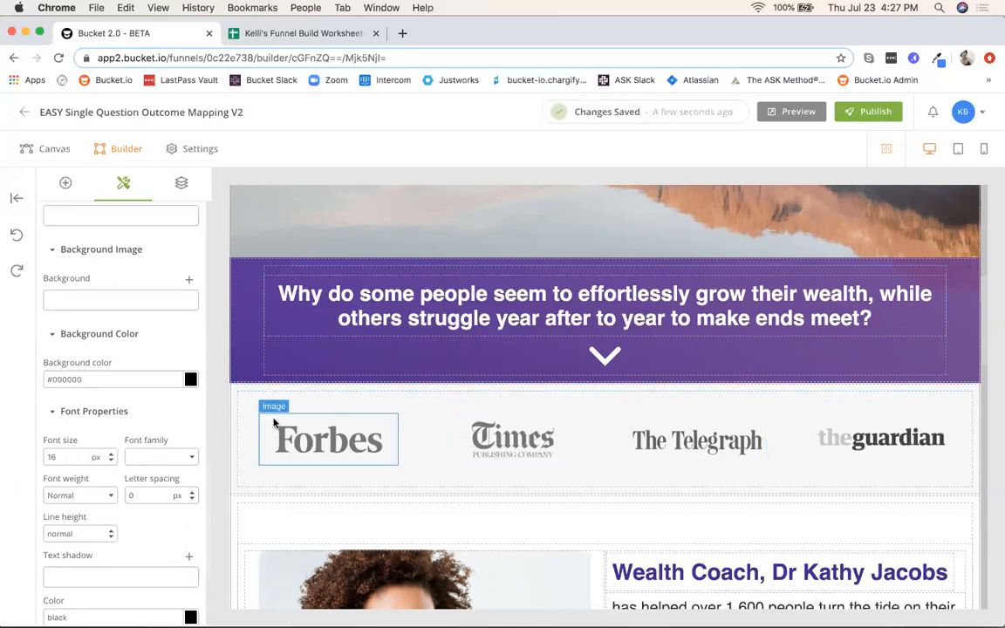
Browse the recently added images for the Guardian logo, and close the image picker without choosing one.
double_click(892, 444)
scroll(676, 377, down, 3)
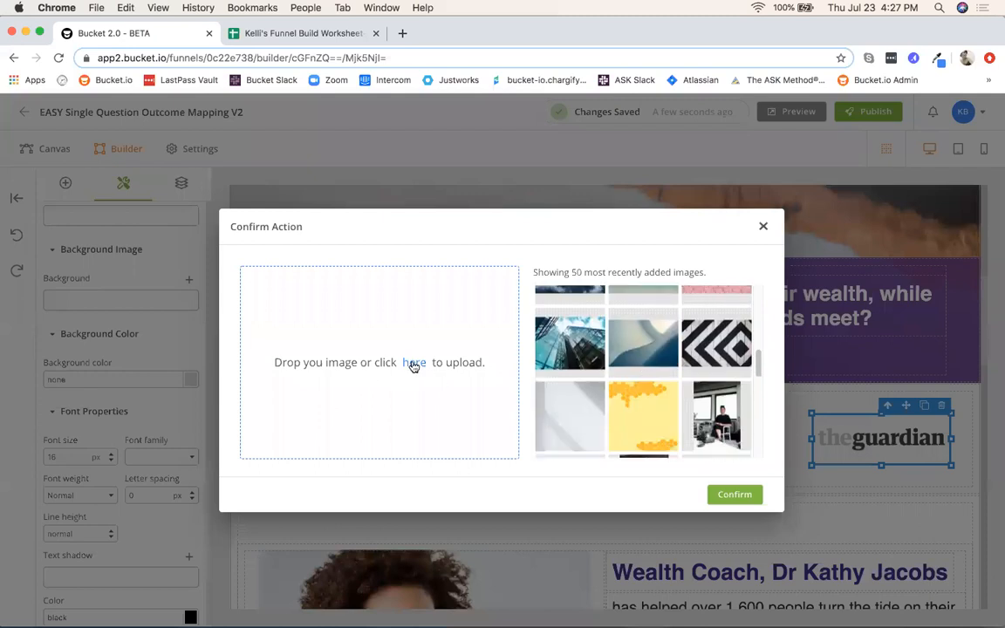
click(761, 227)
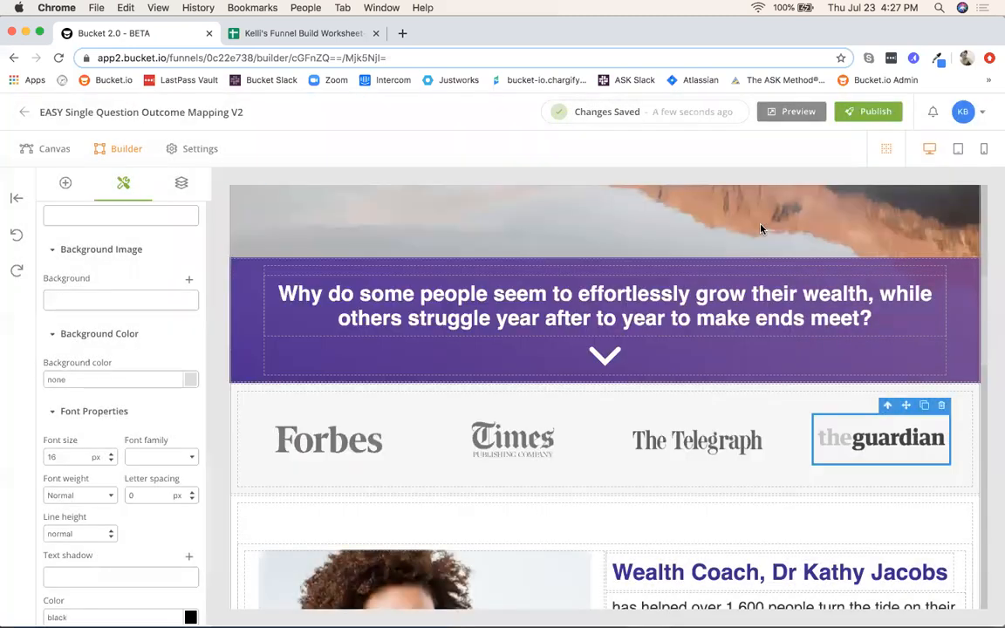
Replace the coach section's photo with the recently added image of the woman phoning at her laptop.
scroll(733, 514, down, 3)
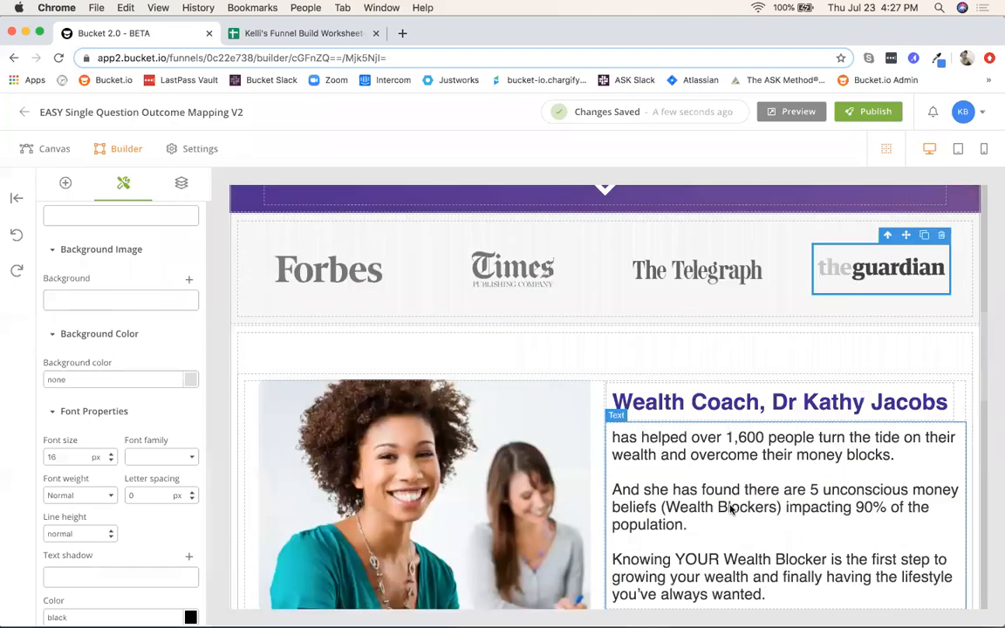
scroll(732, 511, down, 2)
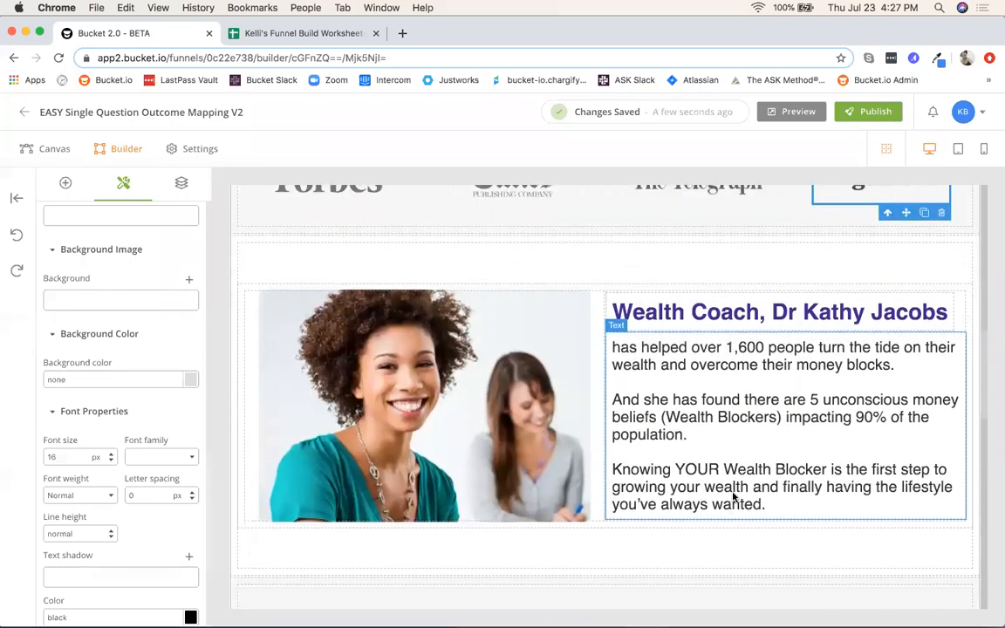
click(532, 335)
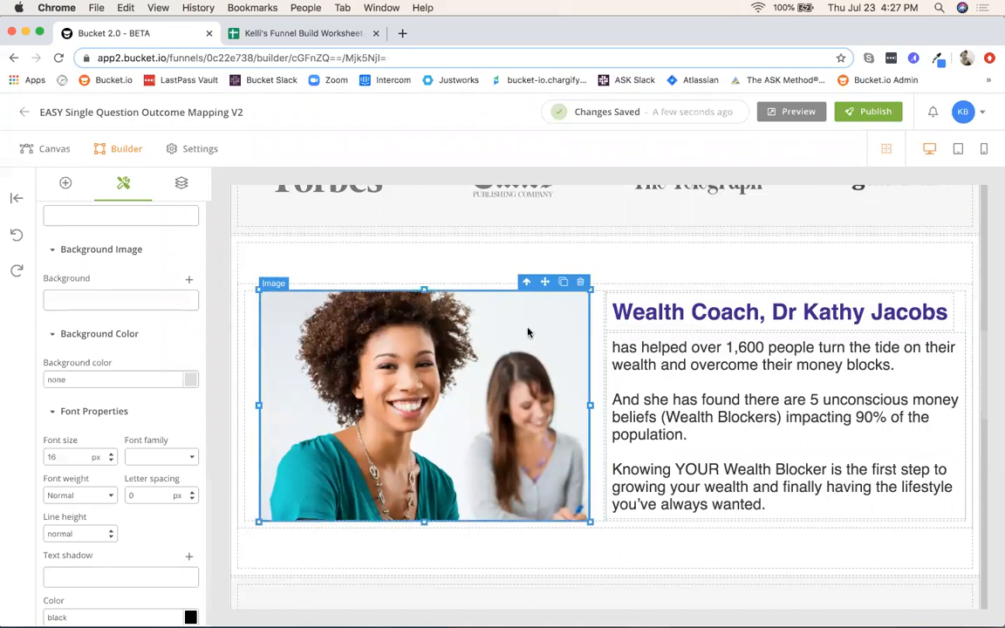
double_click(529, 330)
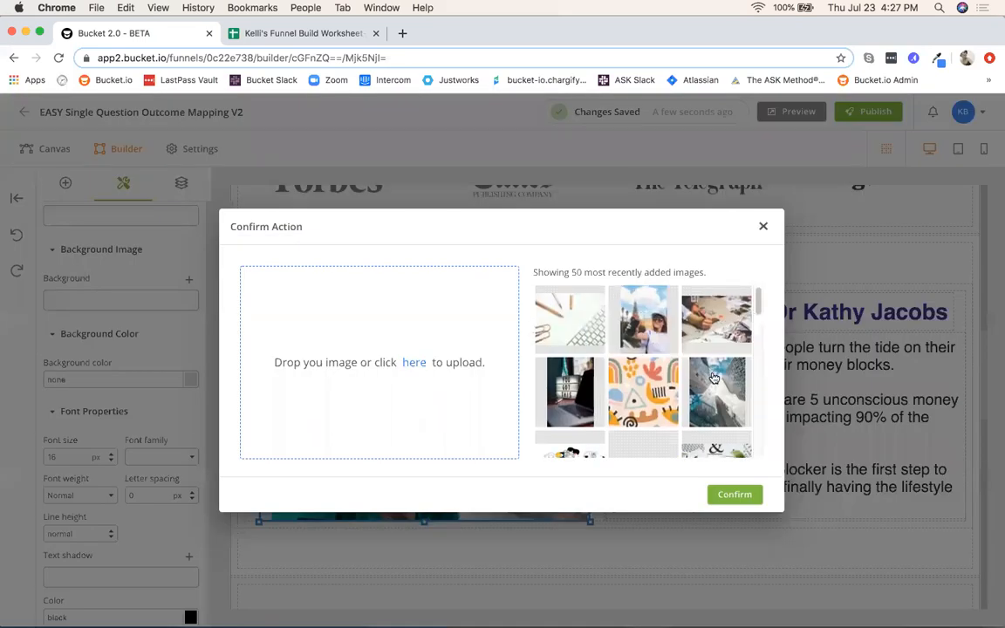
scroll(714, 377, down, 5)
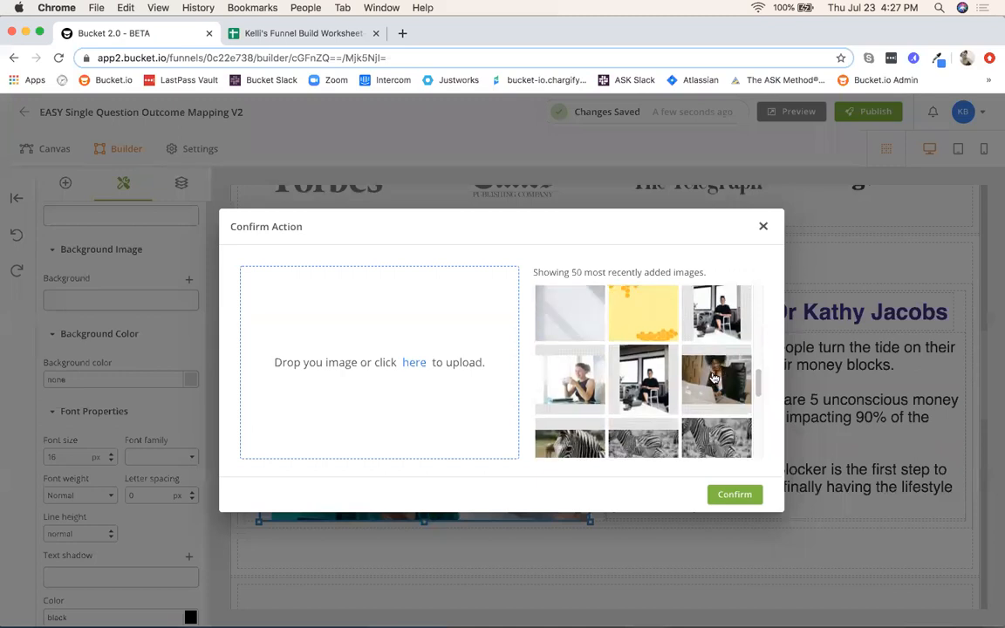
click(714, 377)
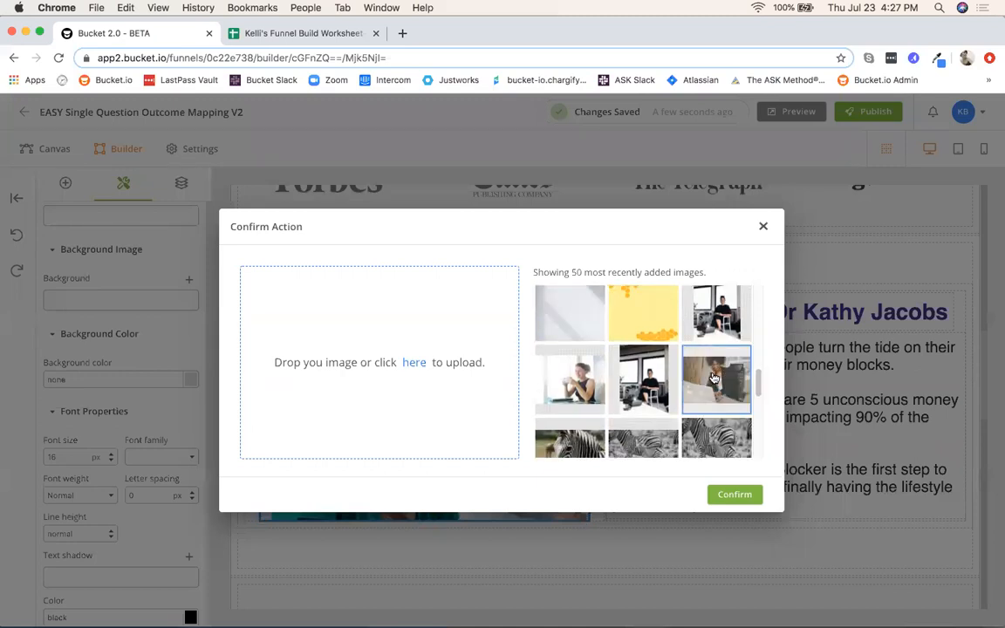
click(734, 496)
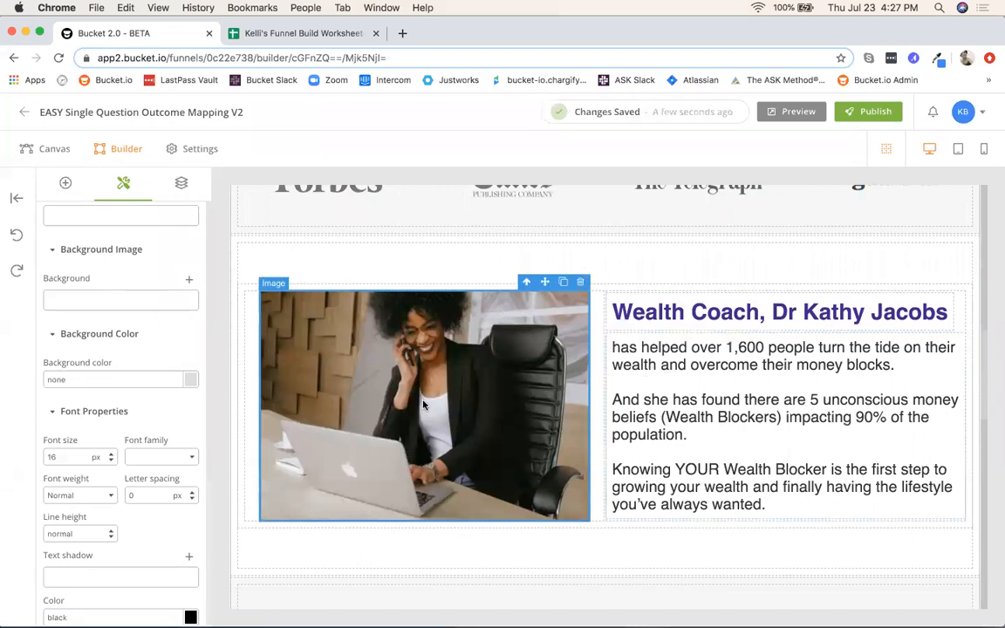
Change the coach section's name heading color to black, #000000.
click(708, 301)
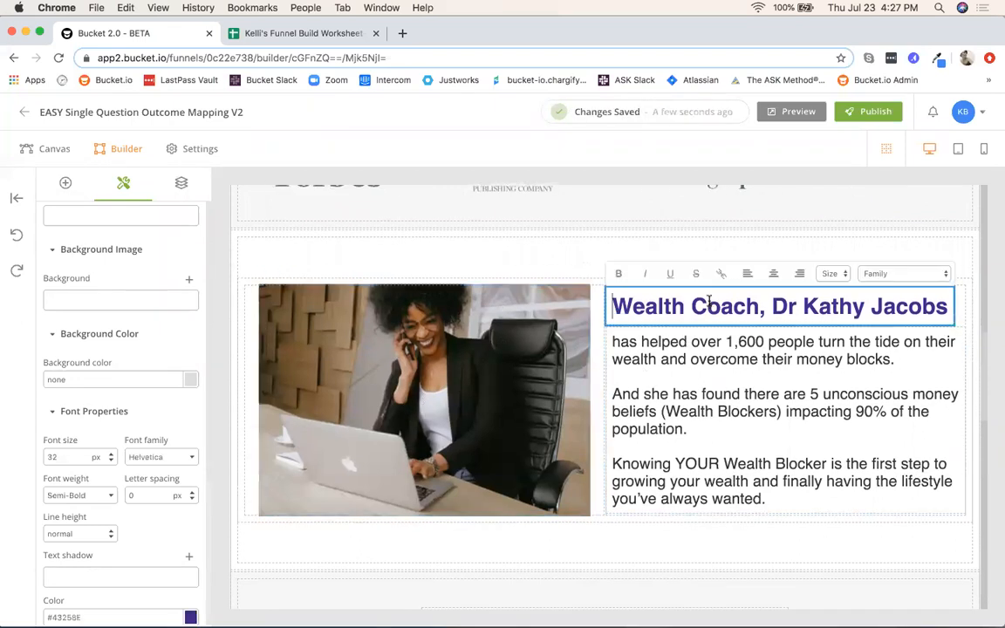
drag(950, 307, 556, 246)
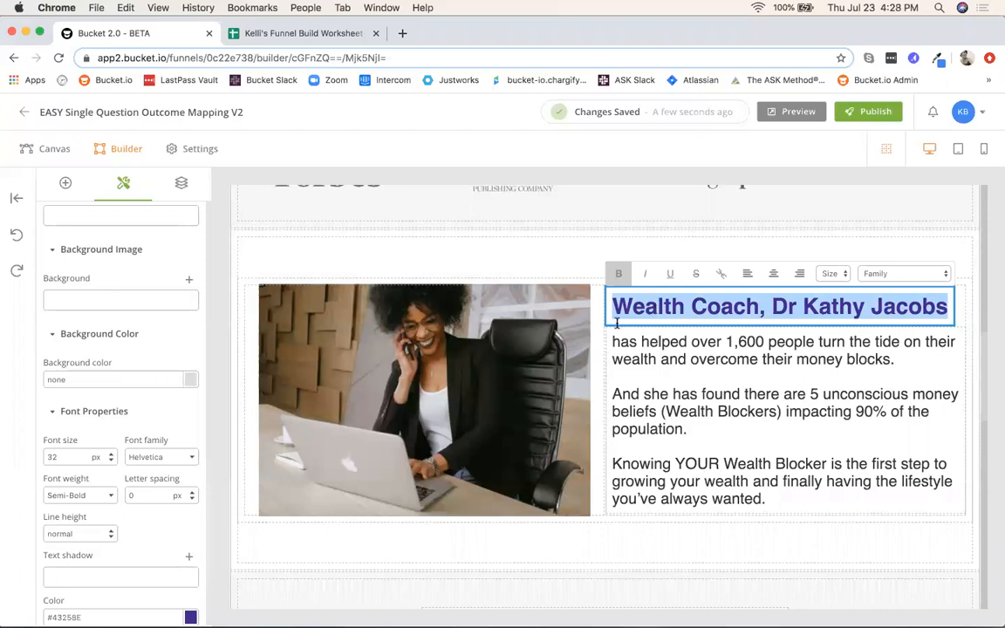
scroll(93, 328, down, 3)
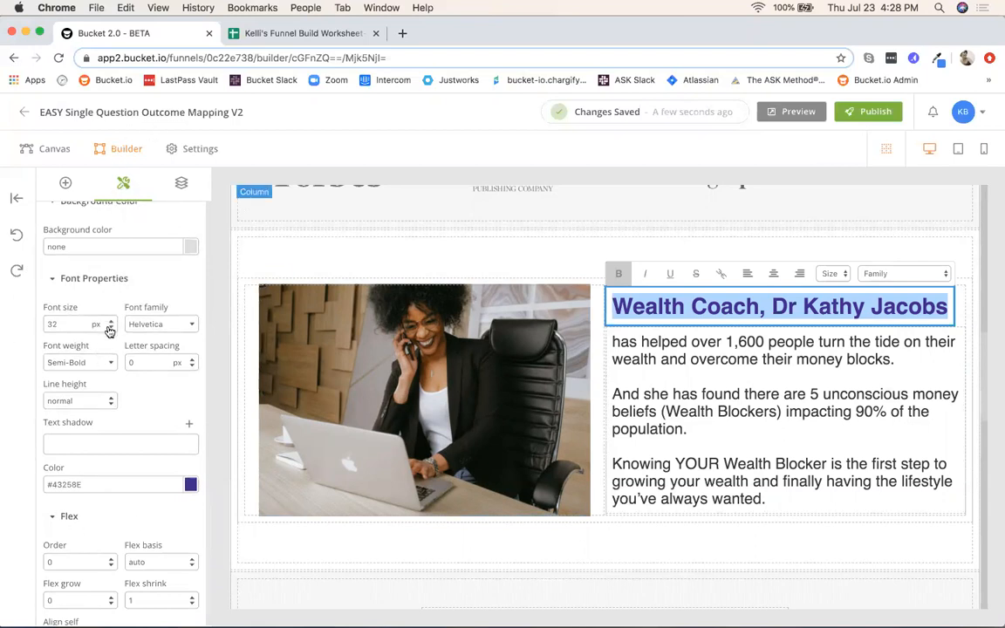
click(190, 325)
click(191, 485)
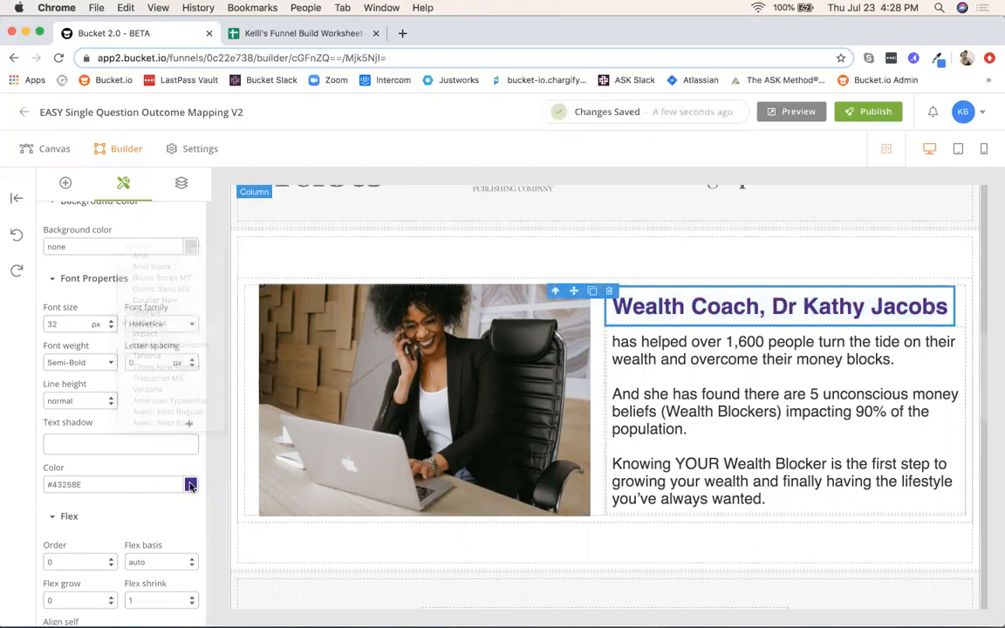
click(190, 485)
click(97, 508)
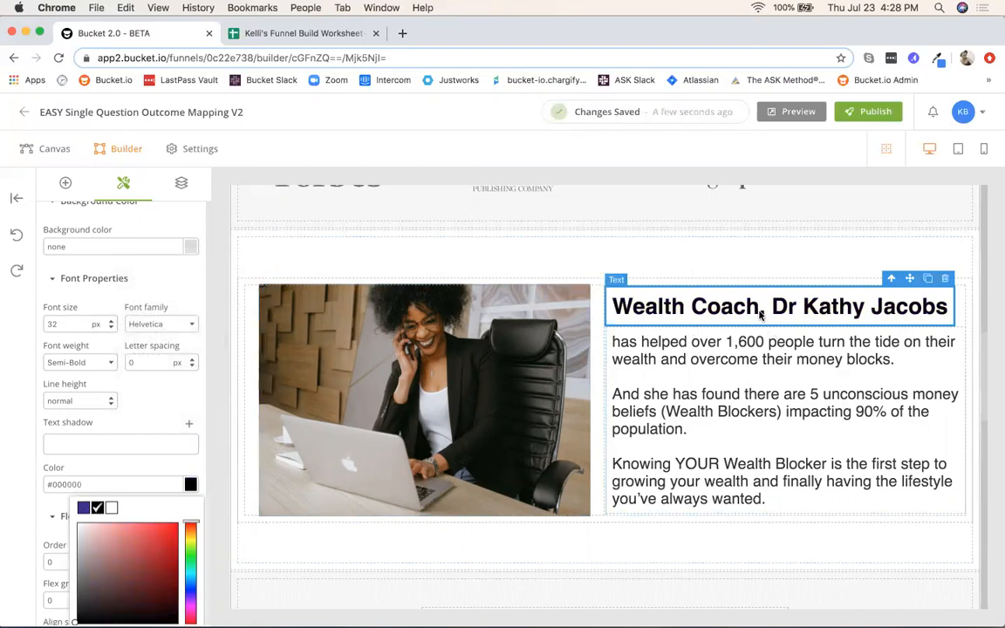
Select the coach section's description text to examine its font settings and highlight its first paragraph.
scroll(833, 358, down, 3)
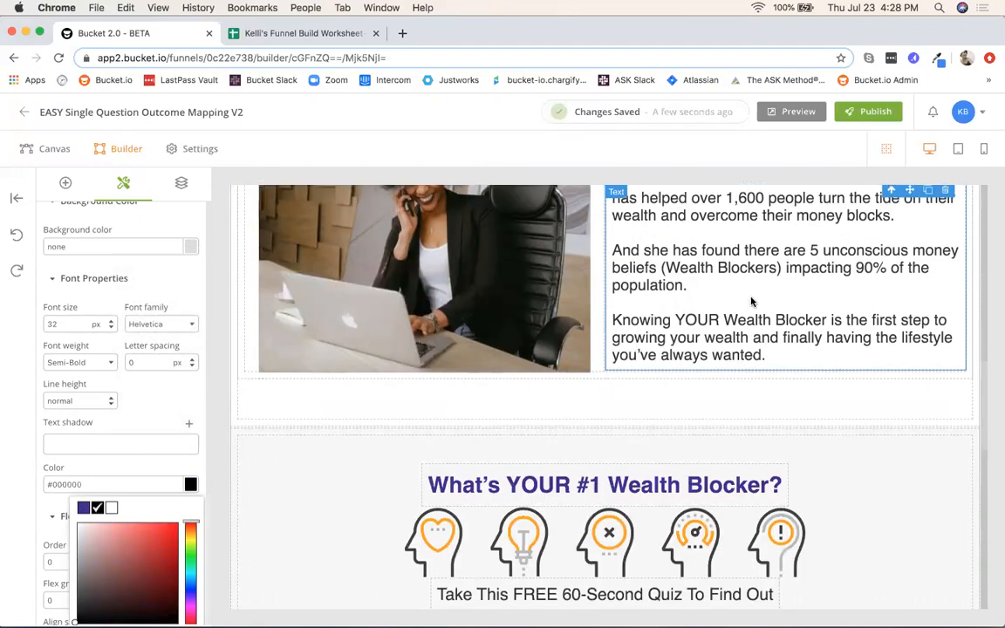
scroll(751, 301, up, 2)
click(724, 292)
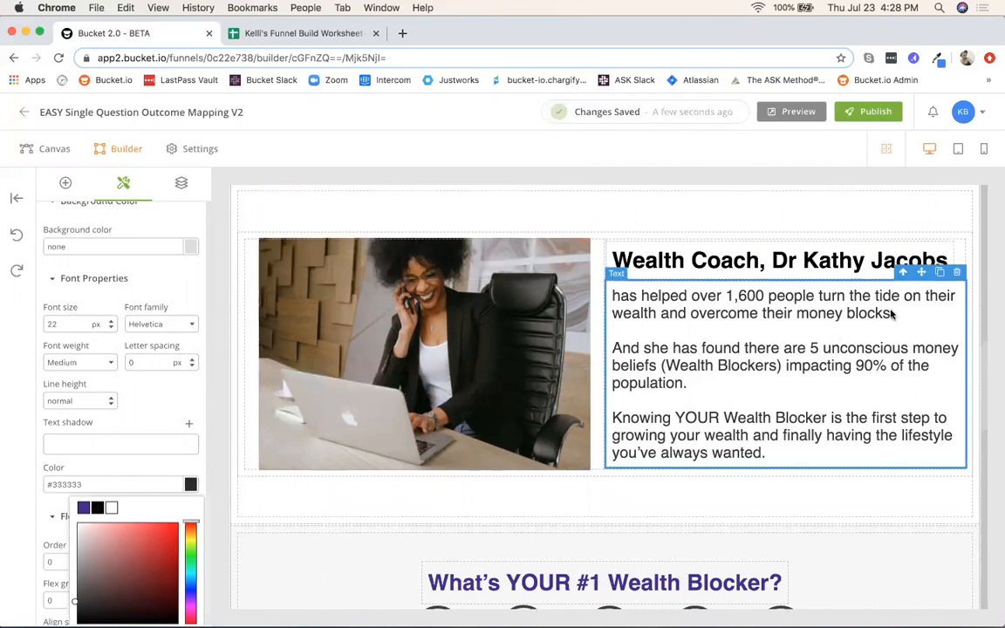
click(891, 314)
drag(893, 314, 611, 295)
click(713, 383)
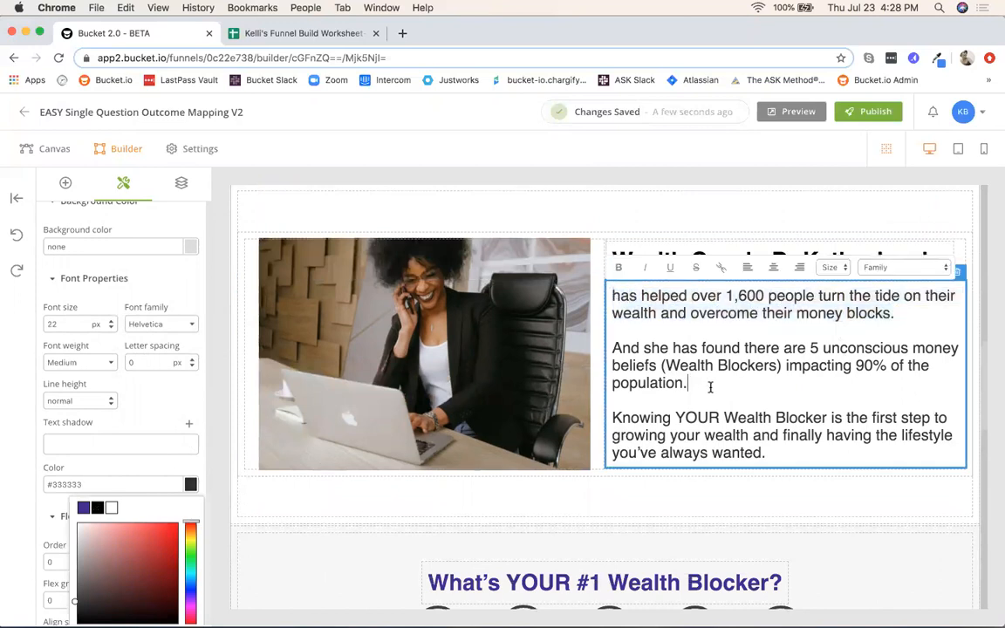
Examine the settings of the head icons image, the START QUIZ button below it, the free report row and the purple footer row.
scroll(716, 381, down, 3)
scroll(716, 381, down, 2)
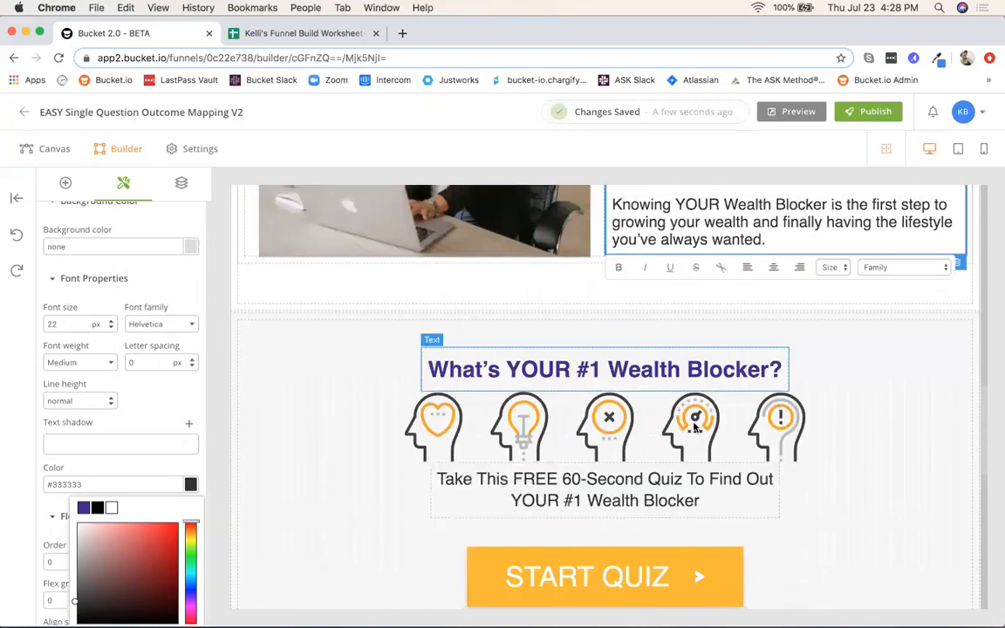
click(650, 412)
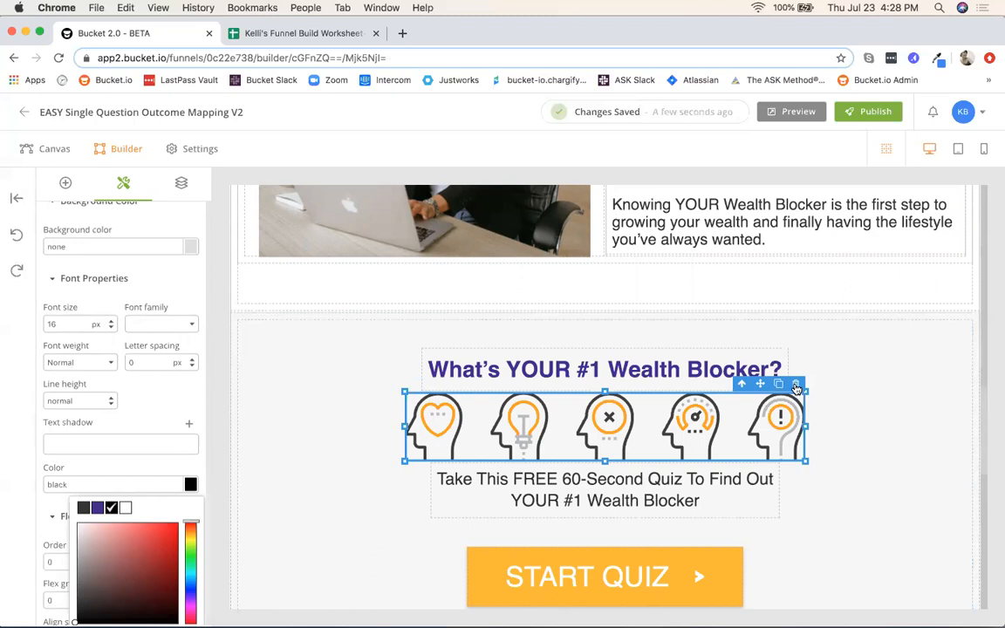
scroll(840, 390, down, 4)
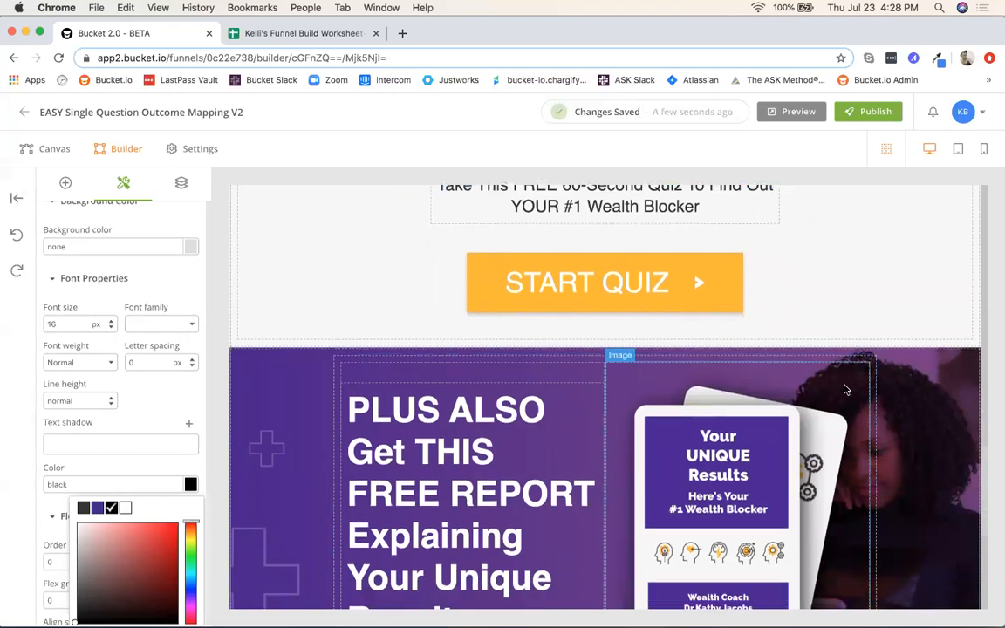
click(474, 299)
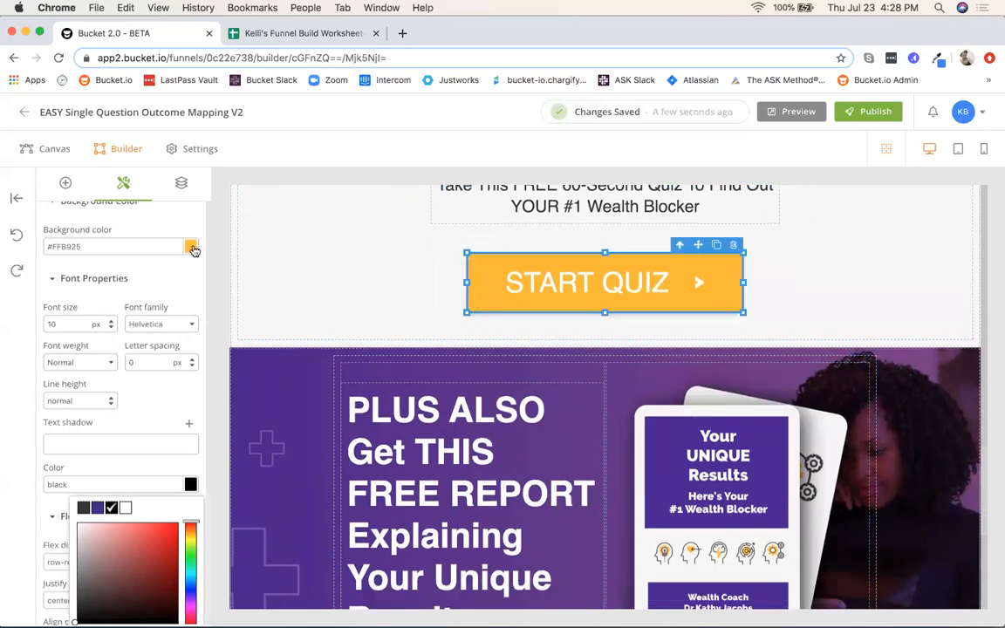
scroll(450, 392, down, 3)
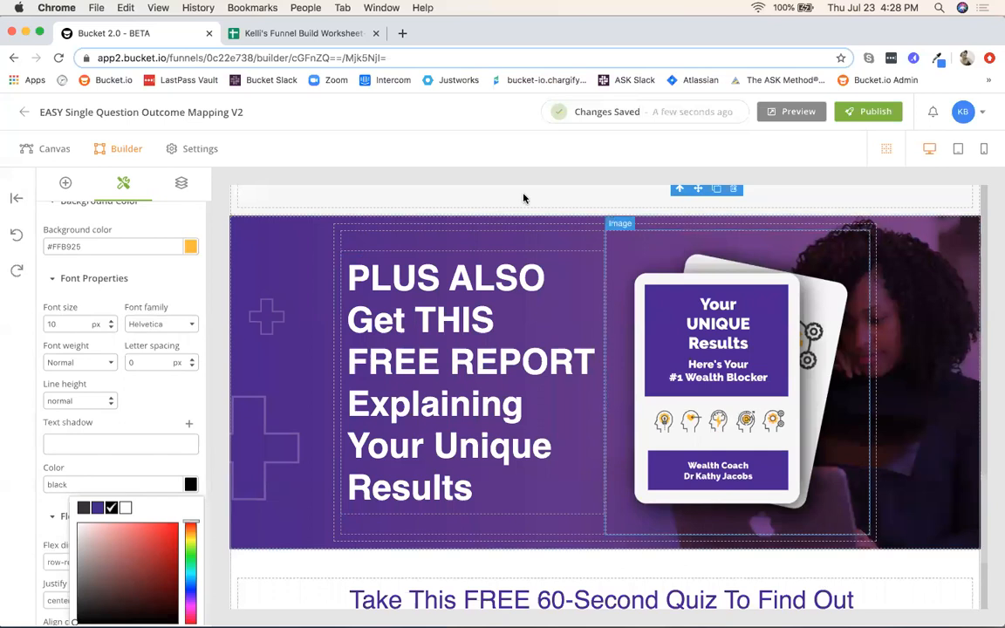
click(933, 359)
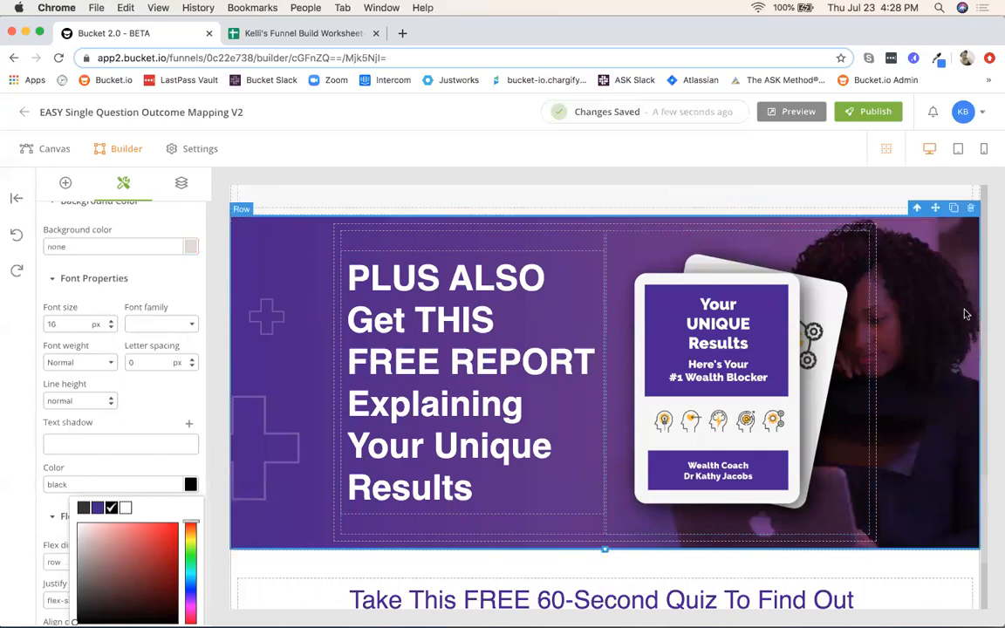
scroll(938, 382, down, 5)
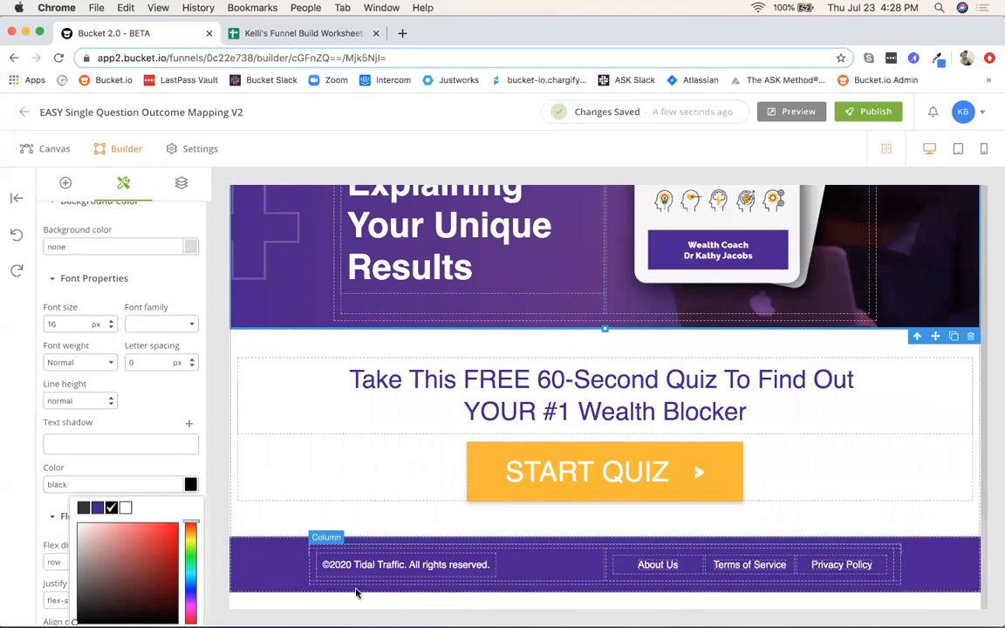
click(257, 574)
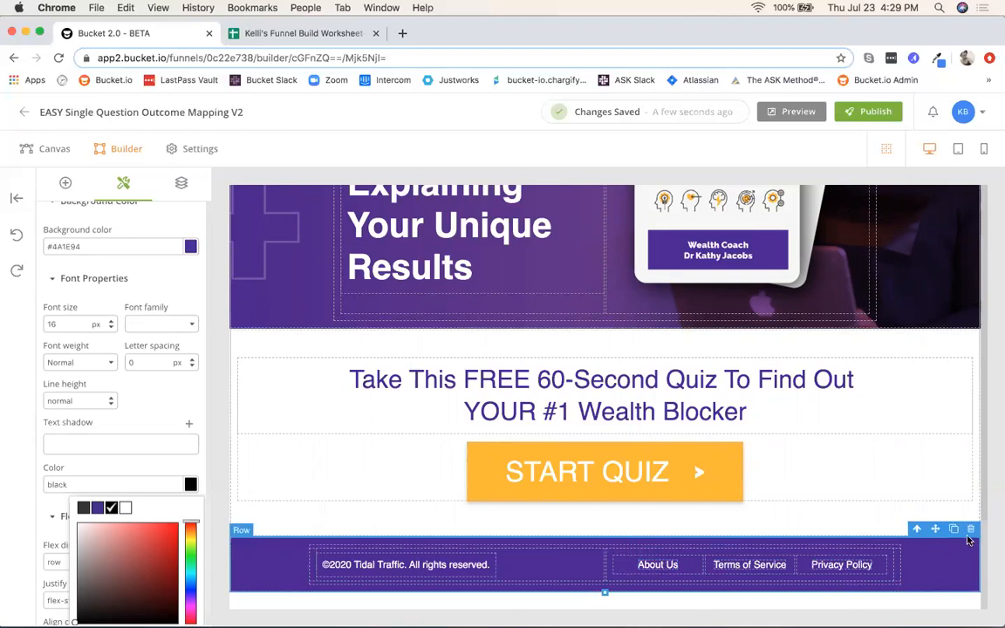
Give the footer's About Us link the title "About Us" and set its target to New window.
click(658, 566)
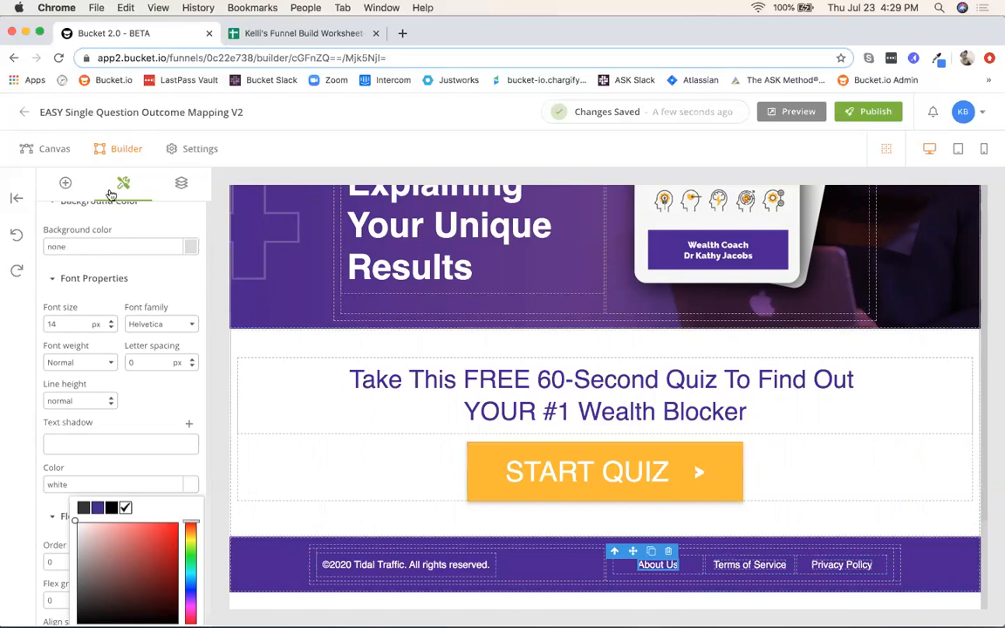
scroll(136, 251, up, 15)
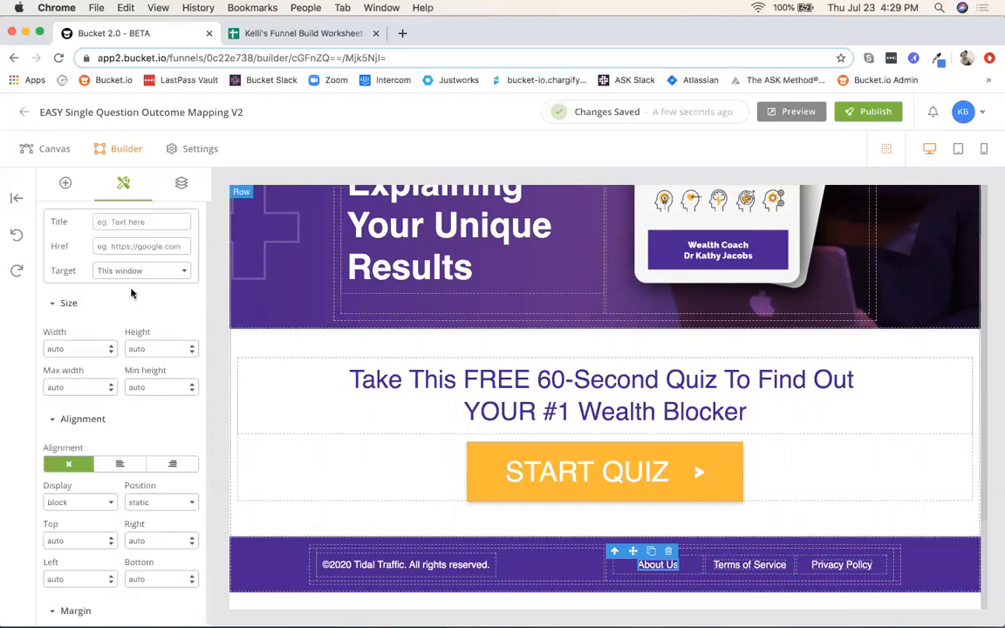
text(About Us)
click(144, 247)
click(162, 270)
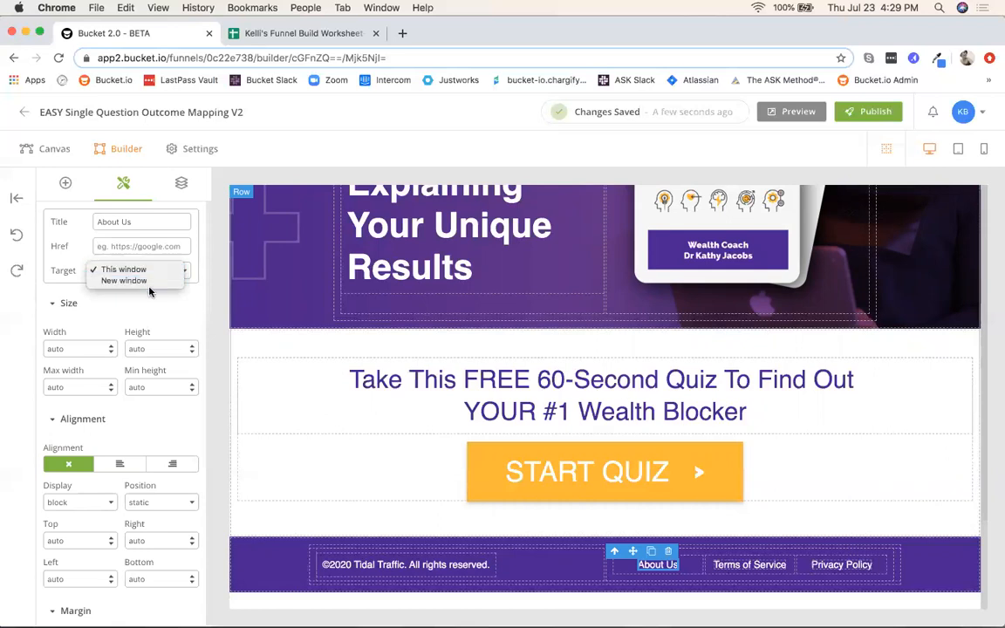
click(149, 281)
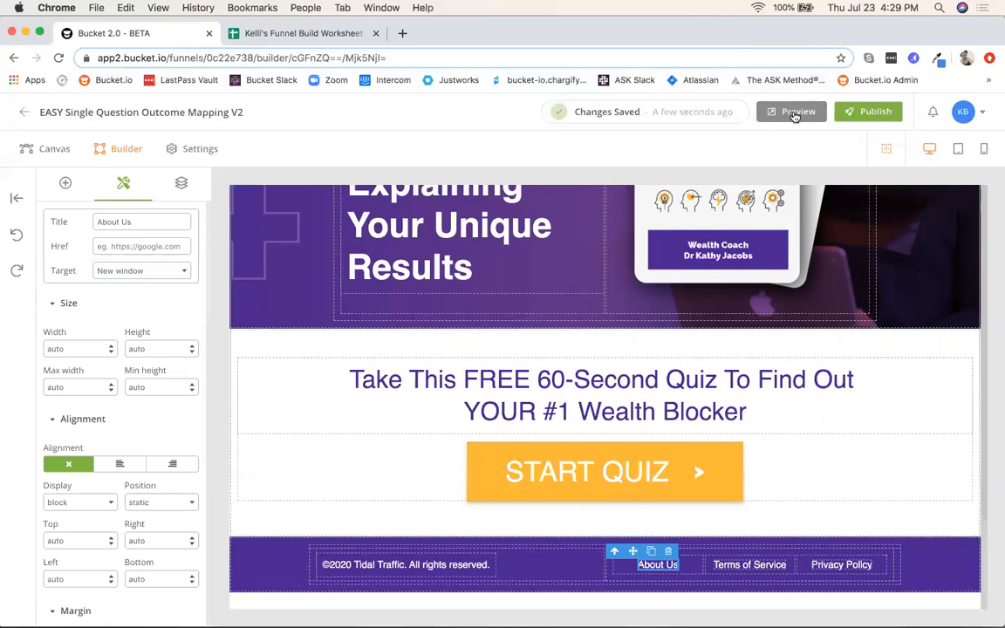
Switch the page to the tablet view and review its layout from the header down to the lower sections.
click(956, 150)
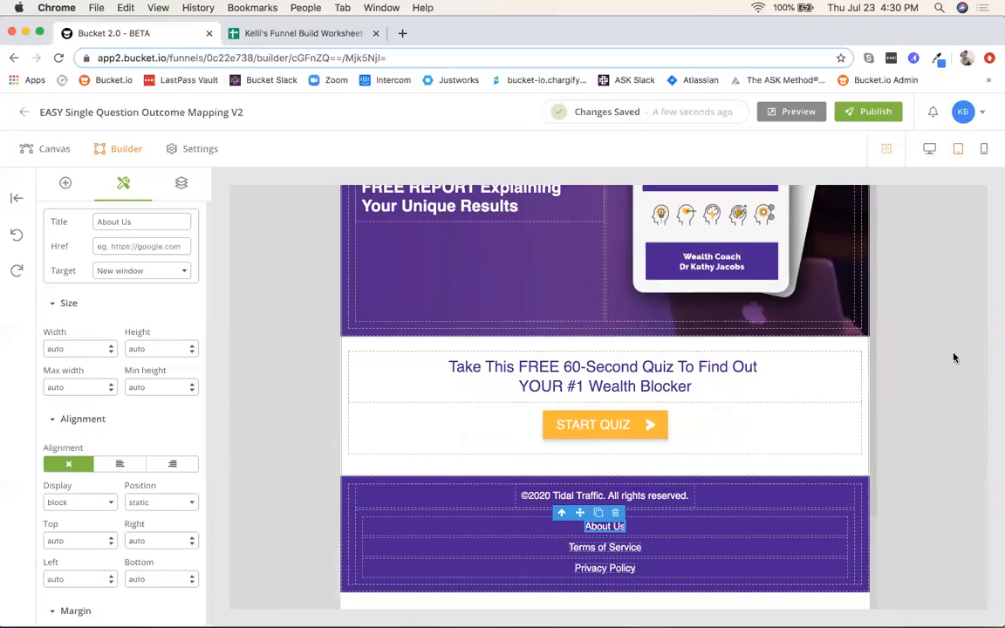
scroll(803, 428, up, 20)
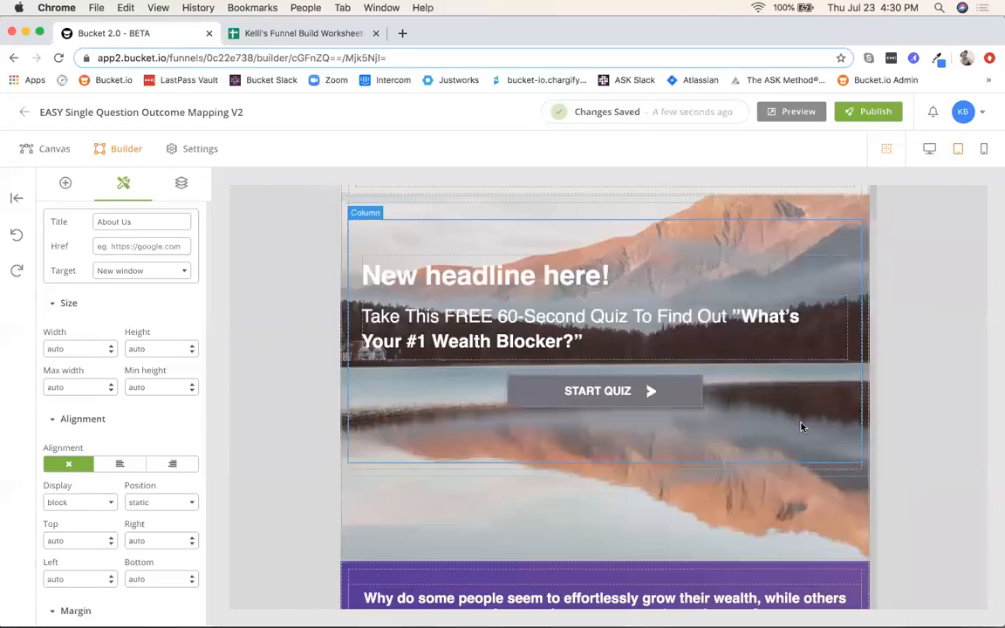
scroll(803, 427, up, 3)
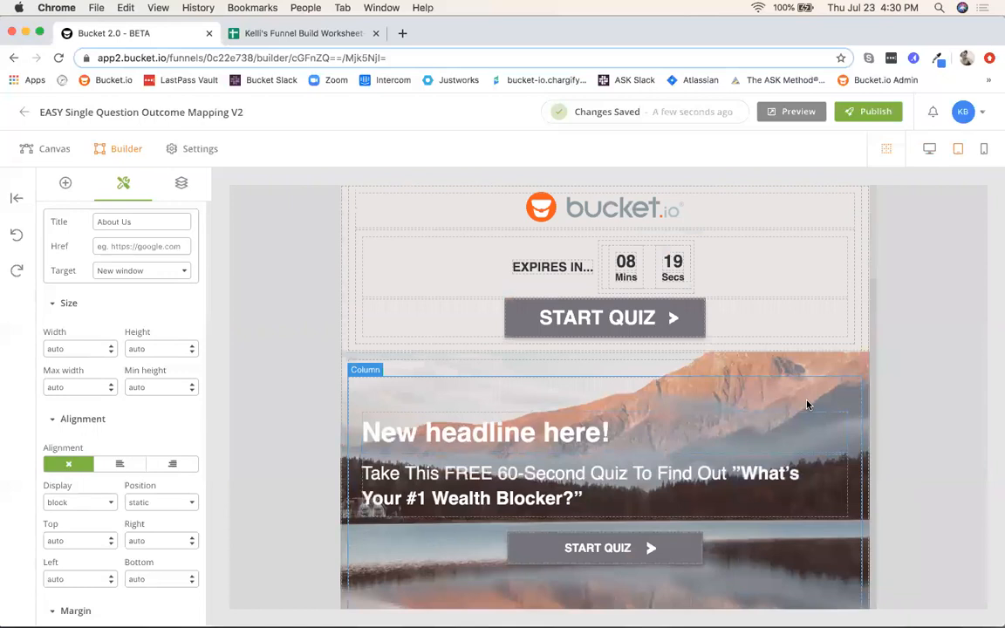
scroll(803, 404, down, 5)
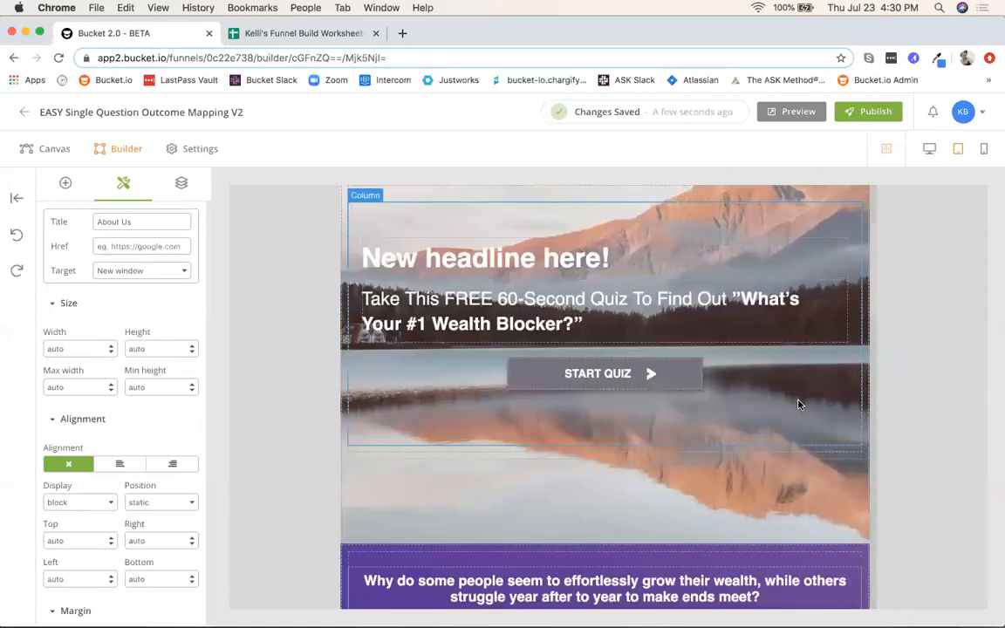
scroll(800, 404, down, 6)
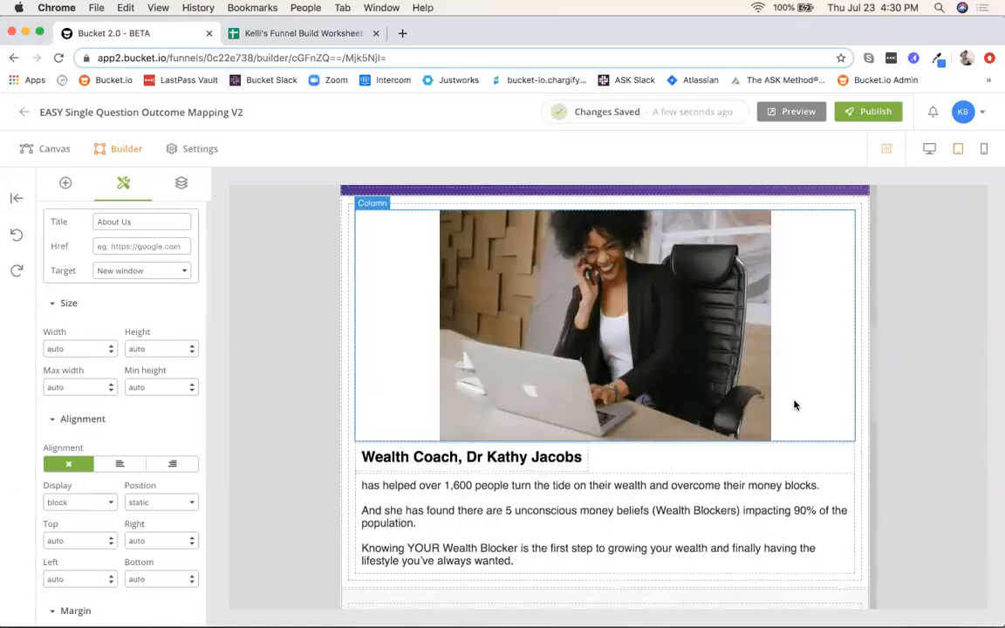
scroll(795, 404, down, 6)
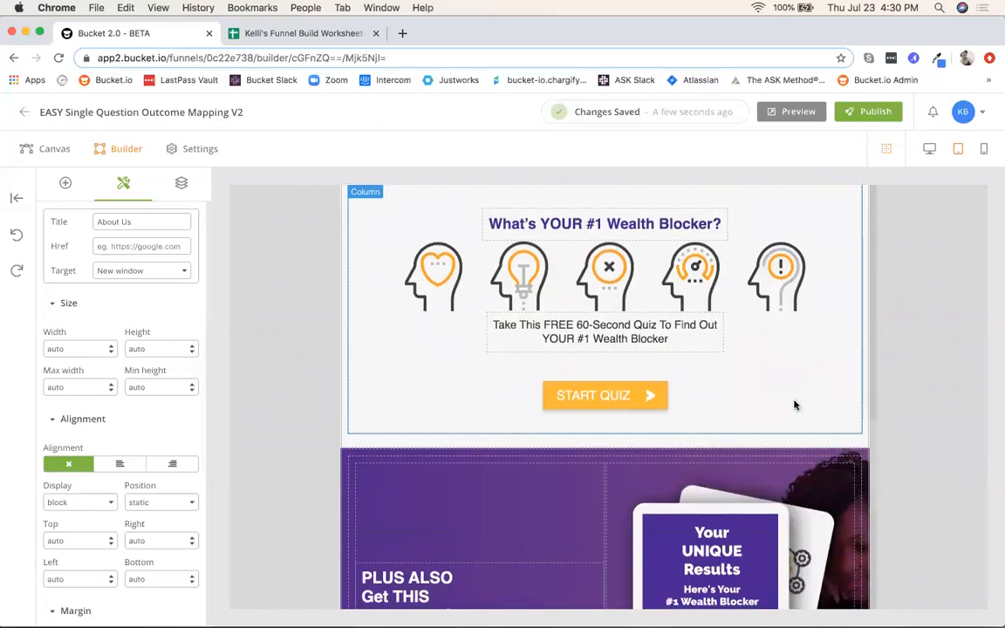
scroll(795, 403, down, 5)
scroll(794, 403, up, 20)
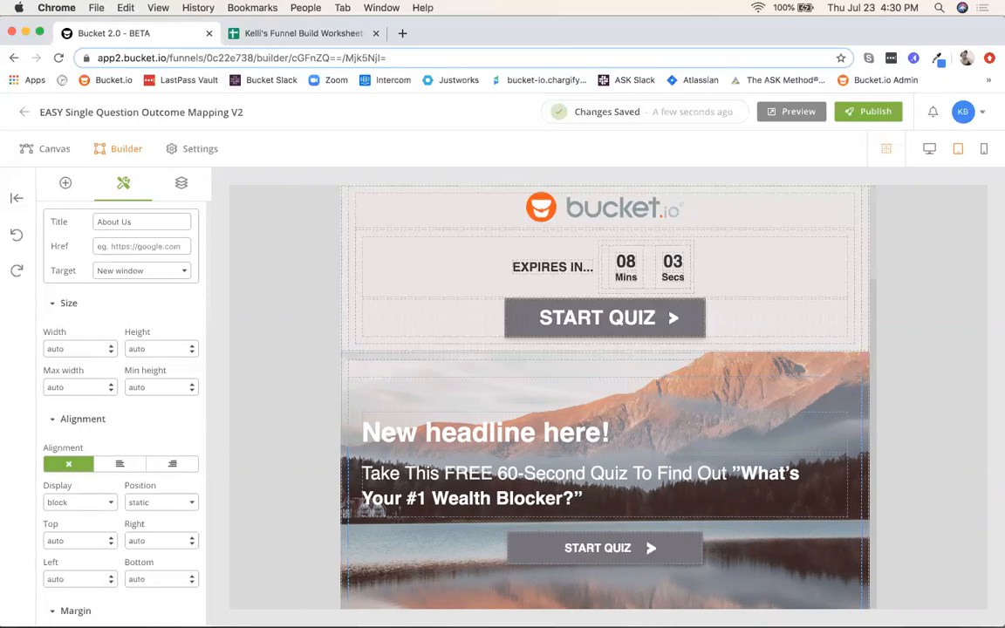
Hide the coach section's row in the mobile view by setting its display to none.
click(983, 152)
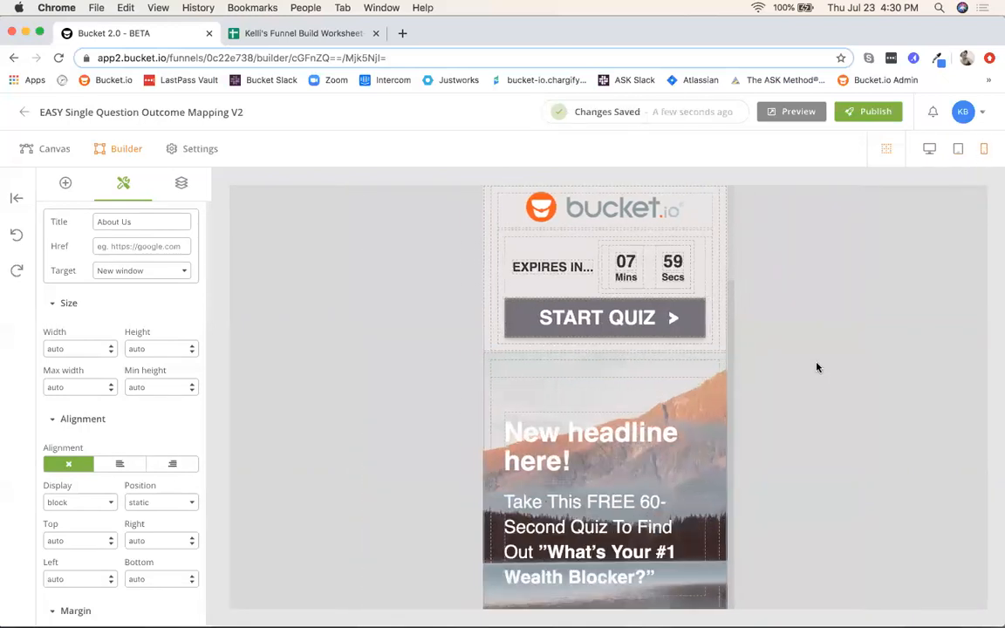
scroll(128, 330, down, 5)
scroll(126, 340, up, 1)
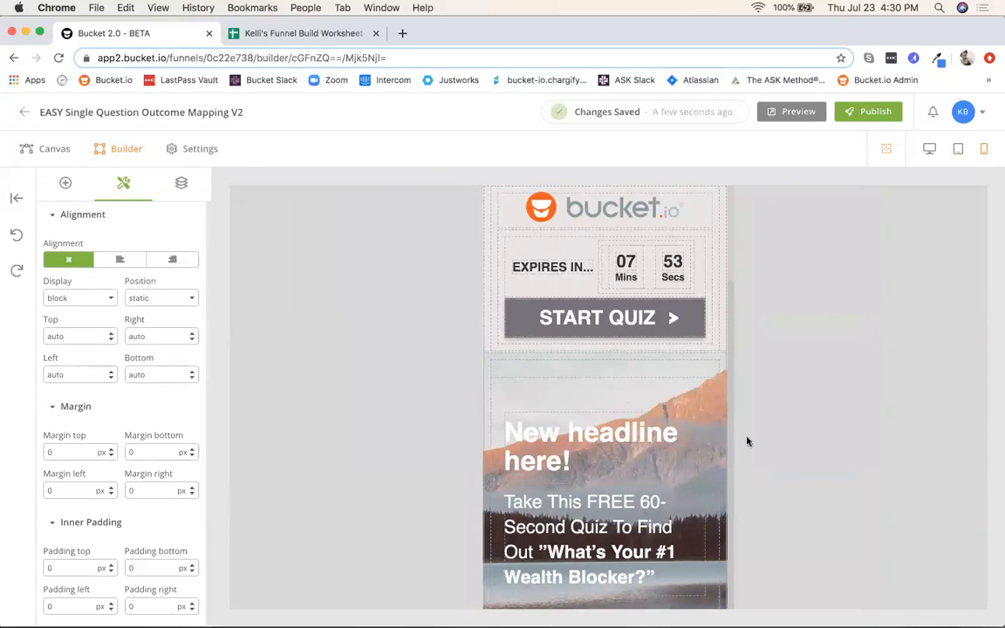
scroll(746, 441, down, 8)
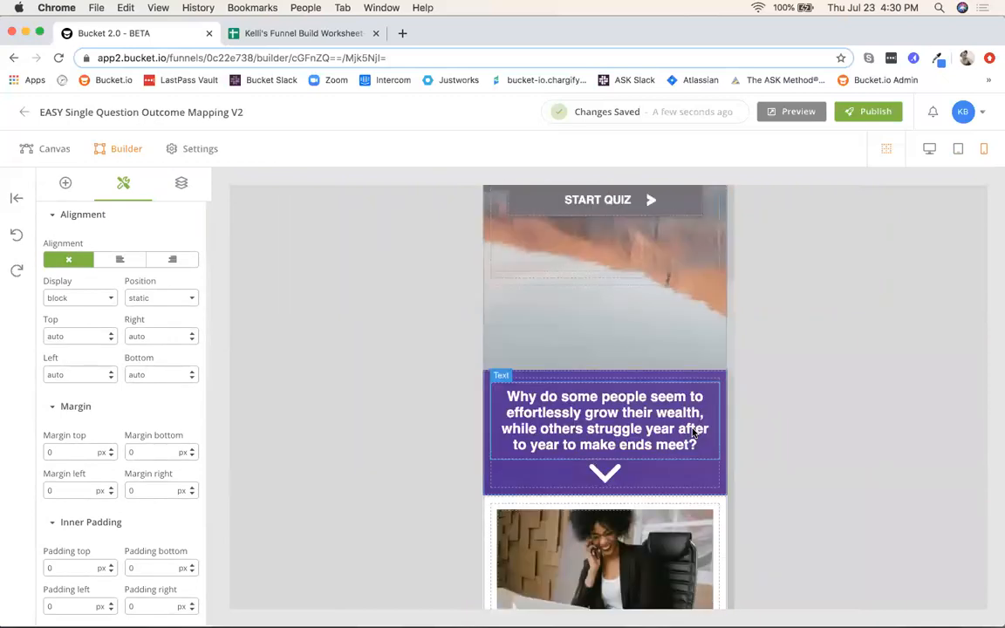
scroll(693, 431, down, 2)
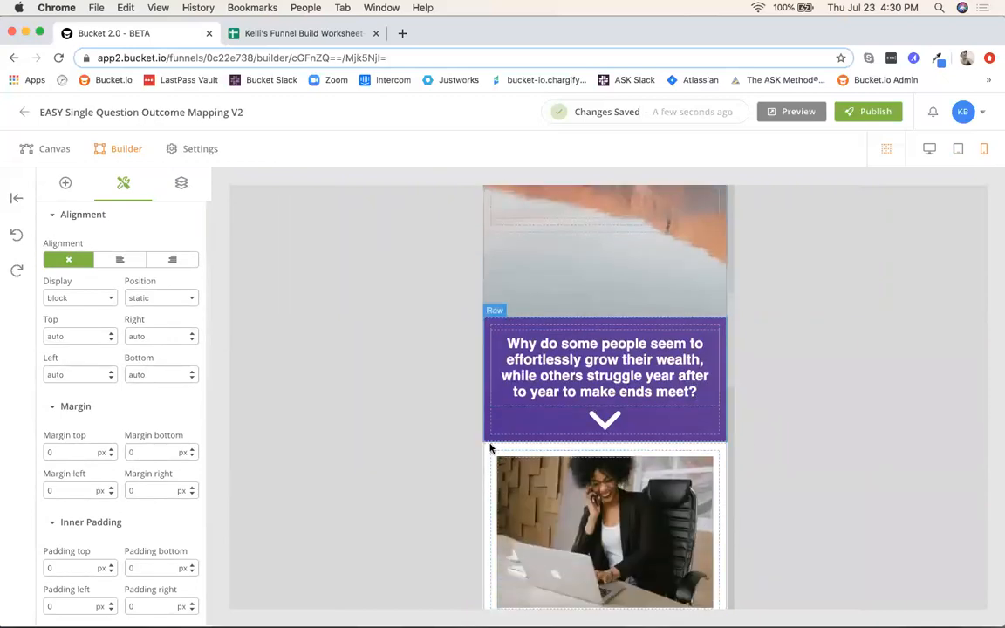
scroll(490, 449, down, 5)
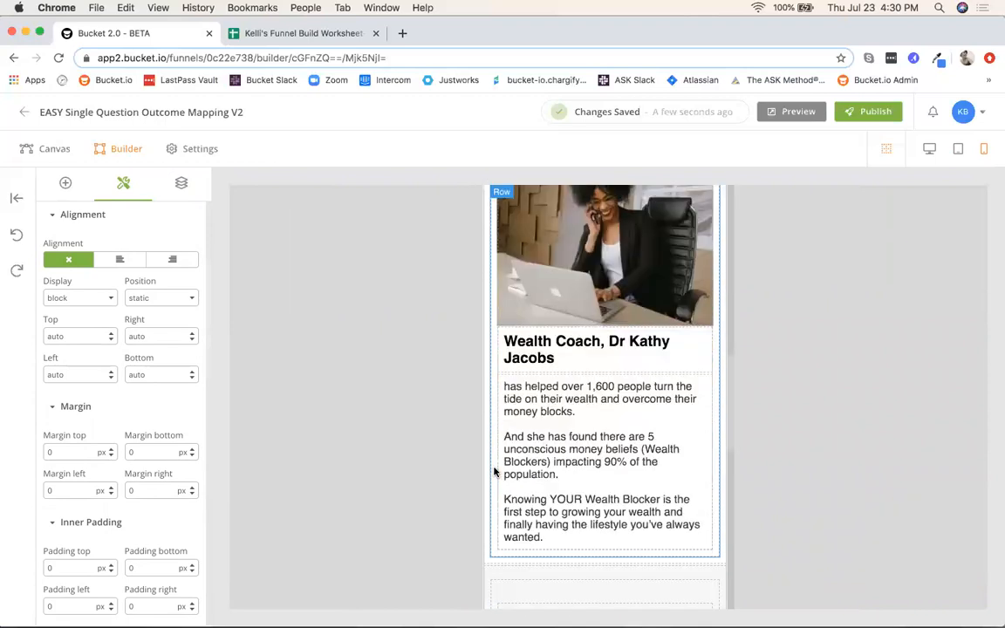
click(486, 559)
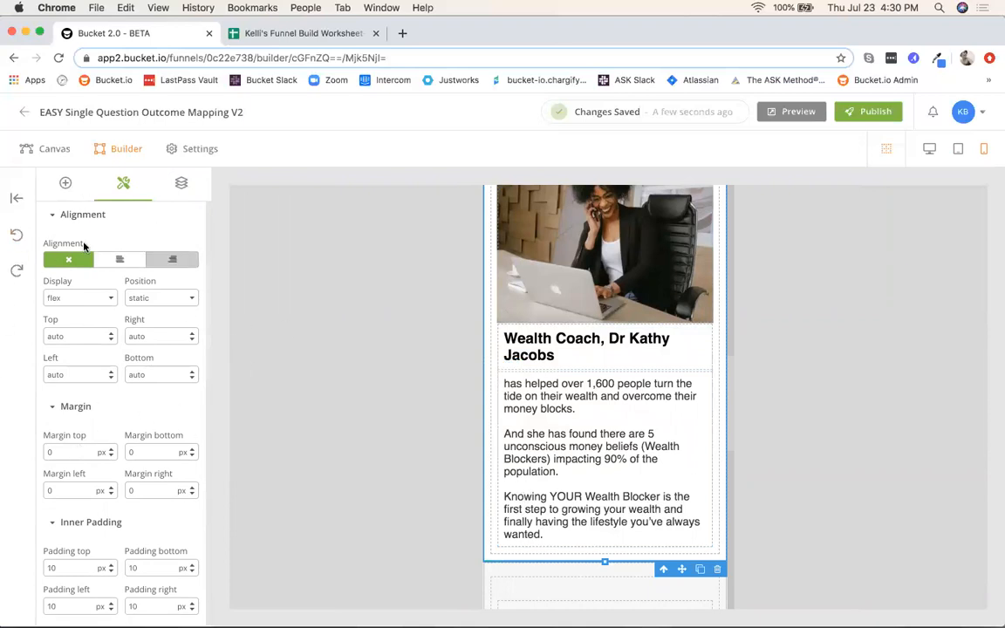
click(107, 298)
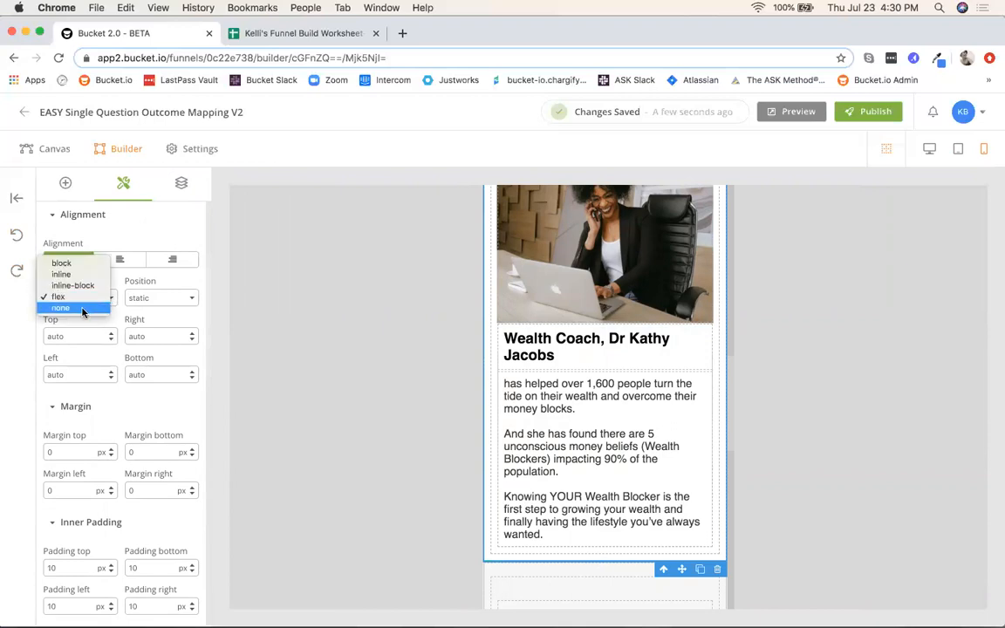
click(83, 308)
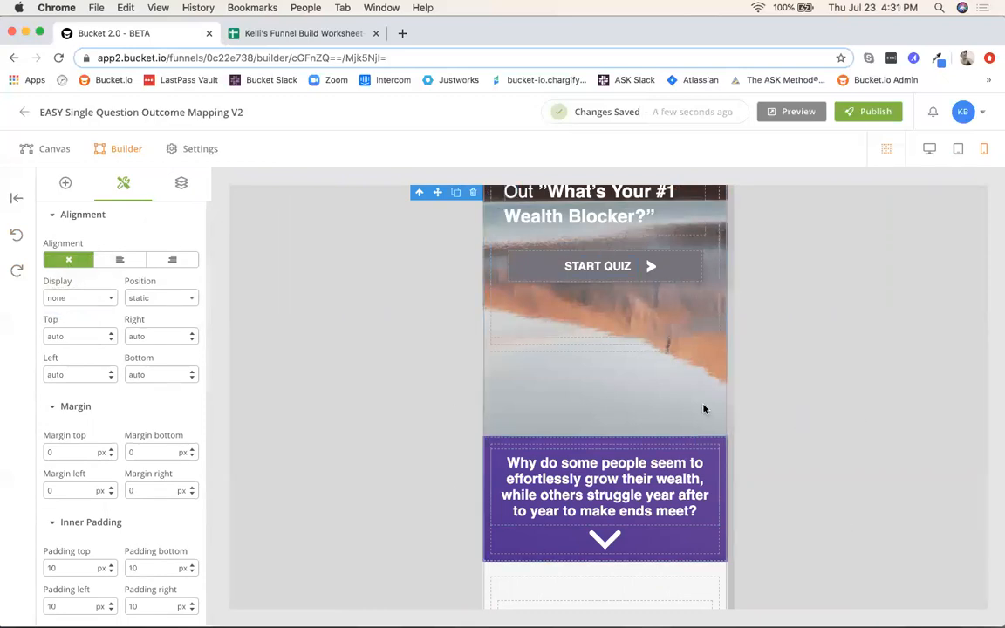
Switch the page back to the desktop view and check the coach section's layout.
click(930, 150)
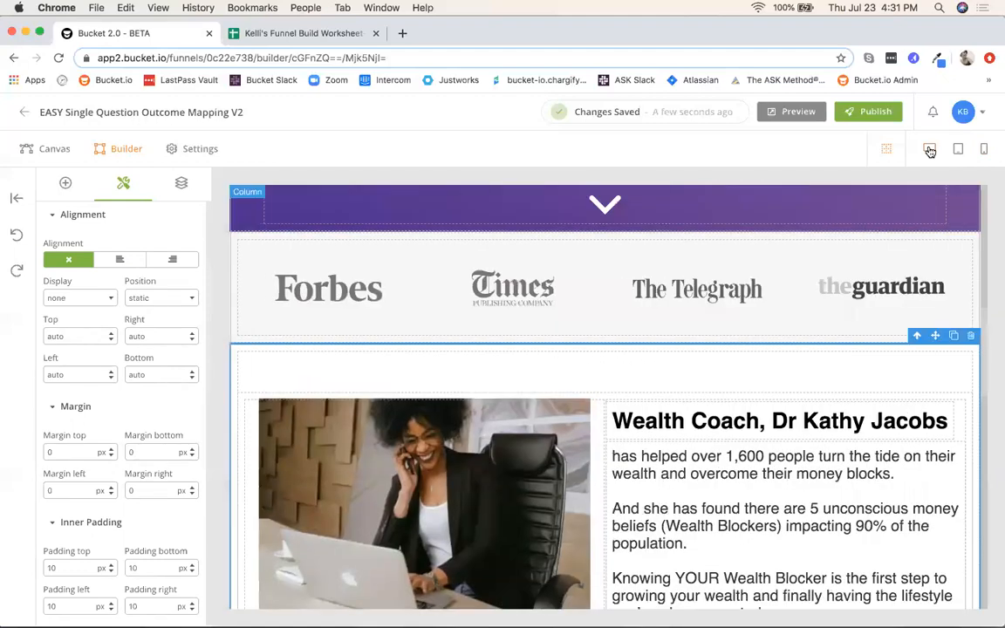
scroll(766, 396, down, 3)
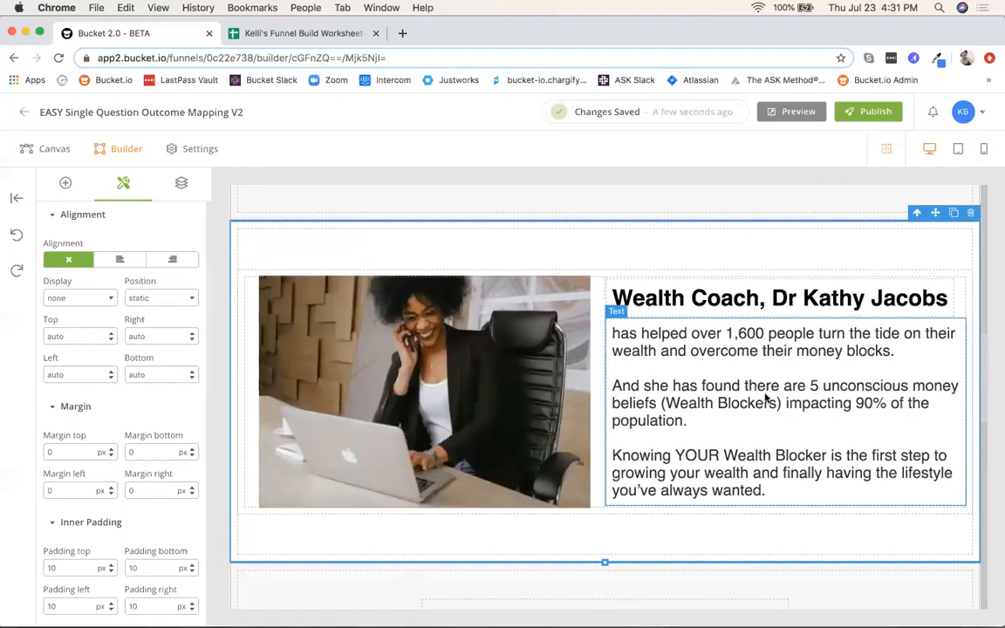
scroll(766, 397, up, 1)
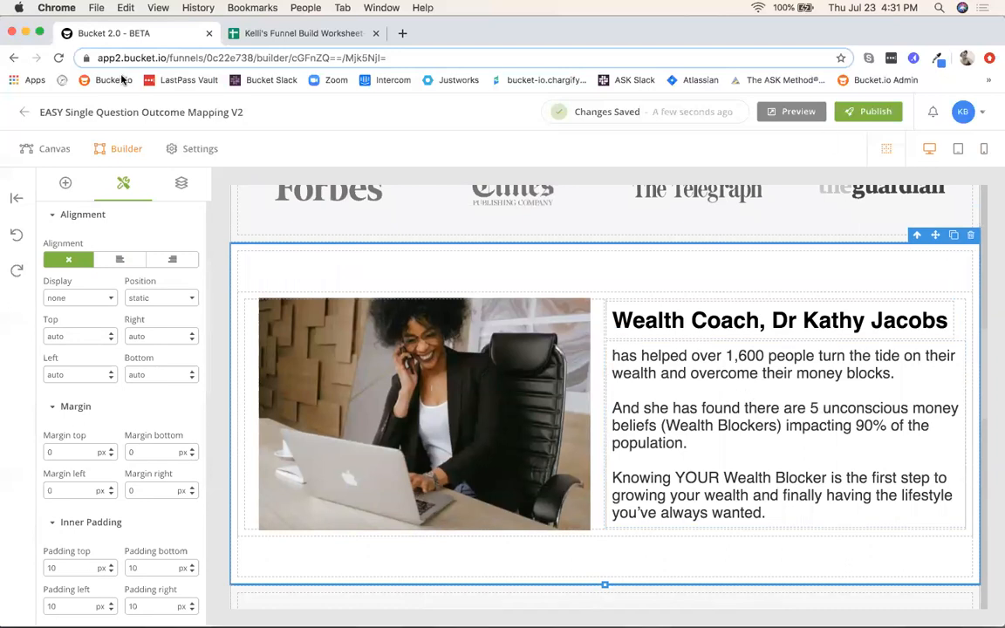
Return to the funnel canvas and review the flow from the quiz questions through Quiz Results to the lead capture and post-quiz pages.
click(47, 149)
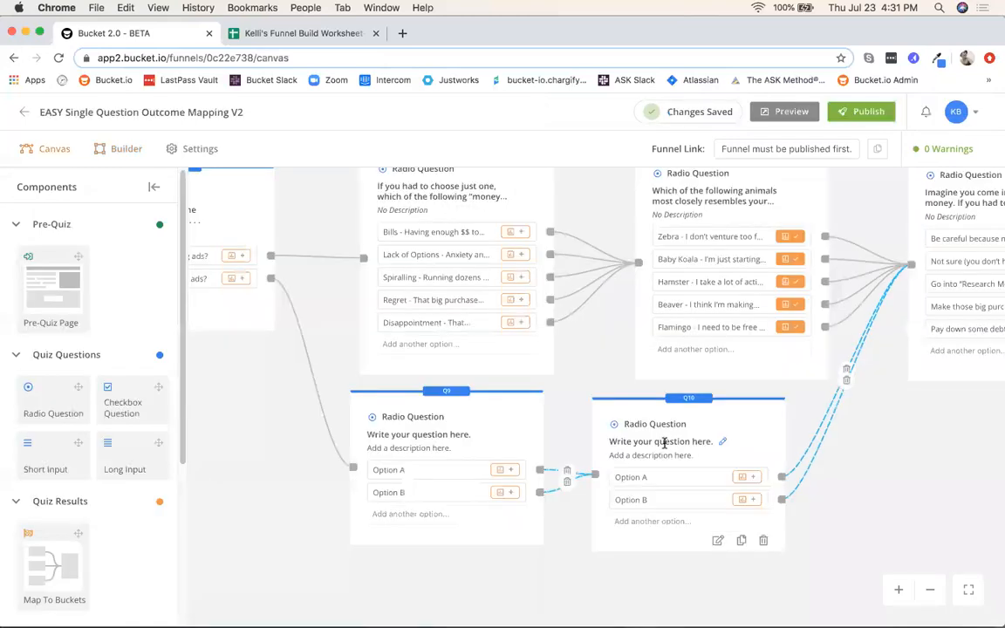
drag(881, 468, 637, 494)
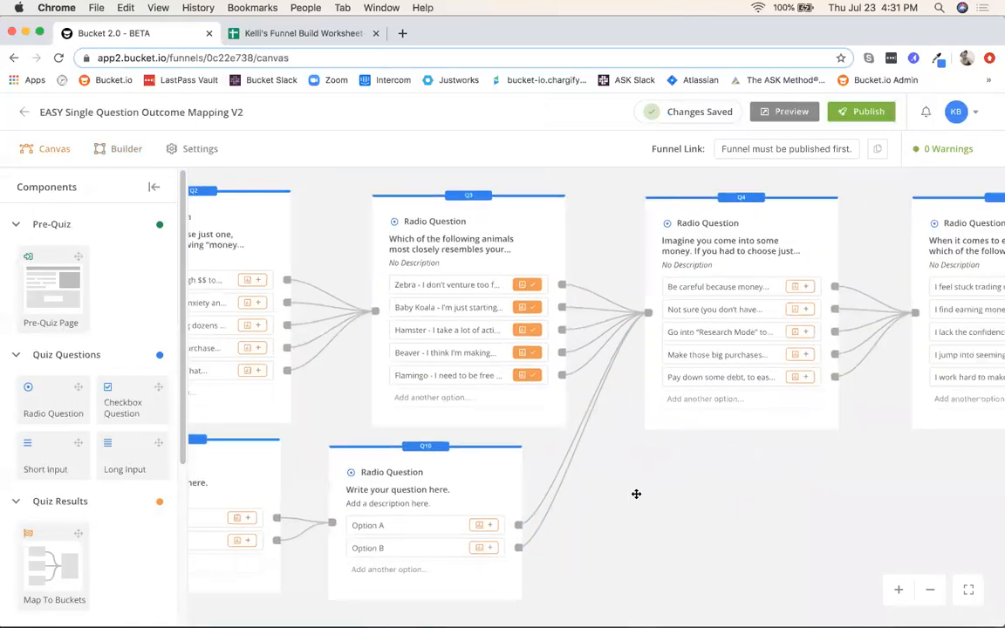
drag(919, 491, 601, 522)
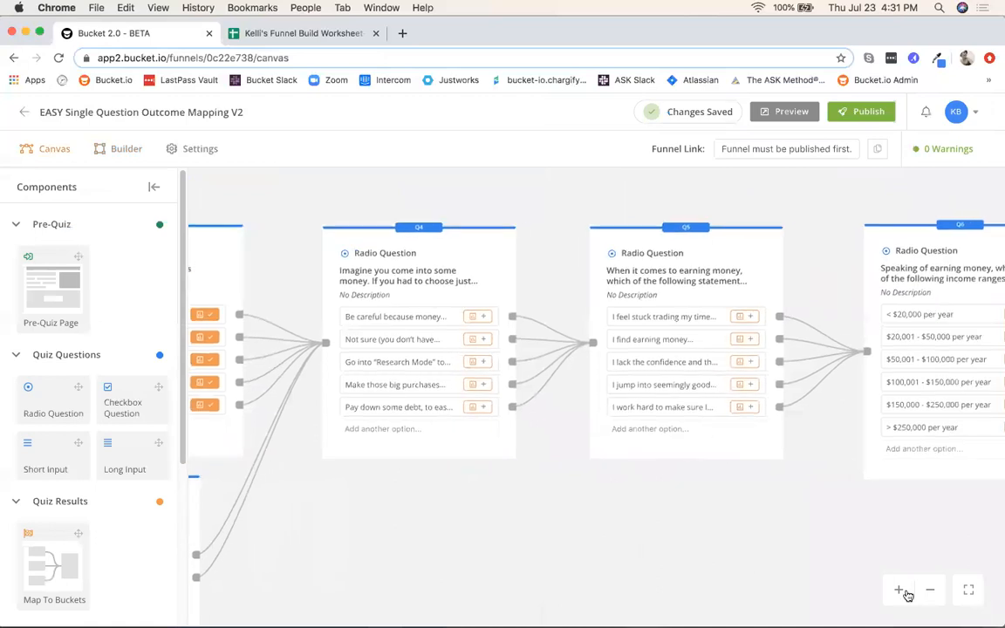
click(970, 591)
scroll(753, 500, up, 5)
drag(823, 422, 312, 534)
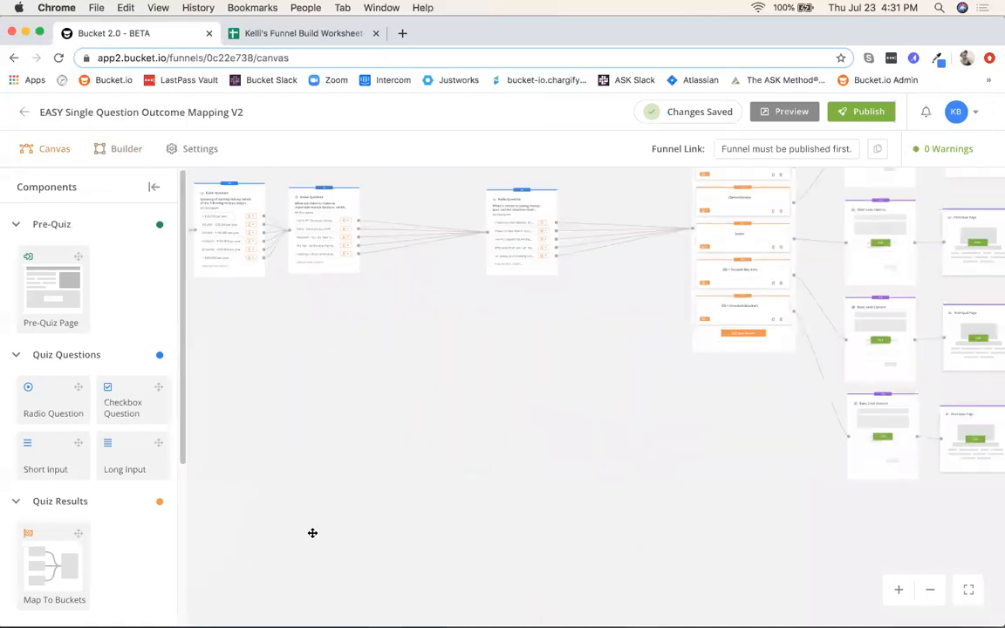
scroll(880, 416, up, 3)
scroll(765, 485, left, 4)
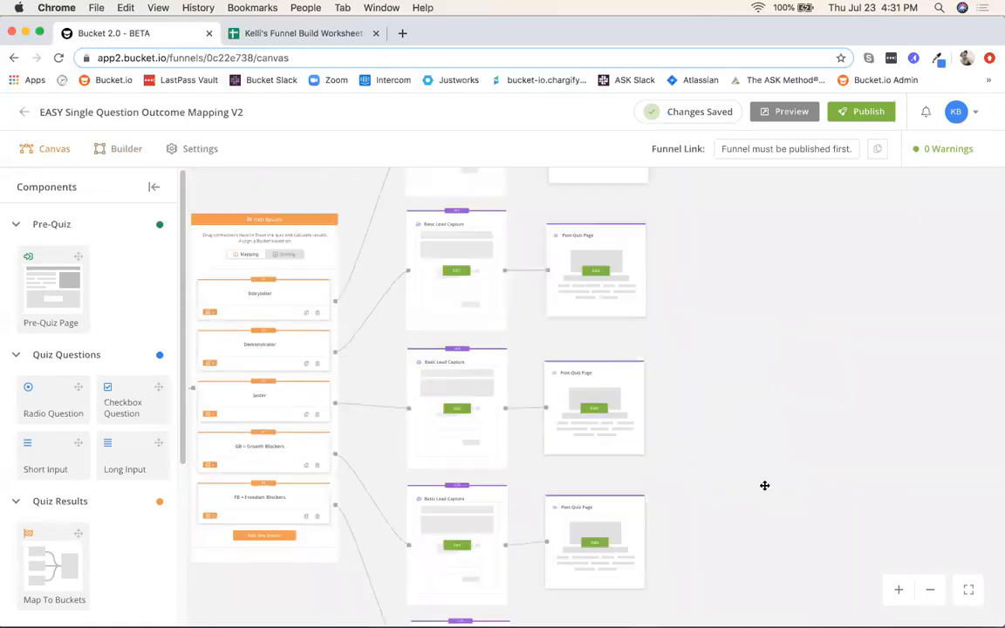
scroll(781, 386, down, 1)
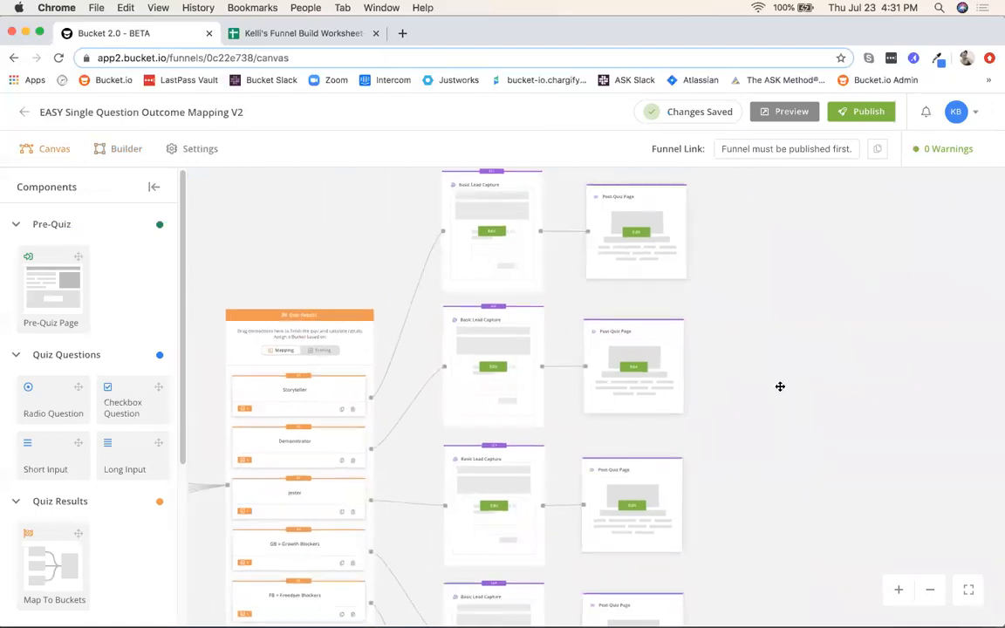
scroll(759, 371, up, 1)
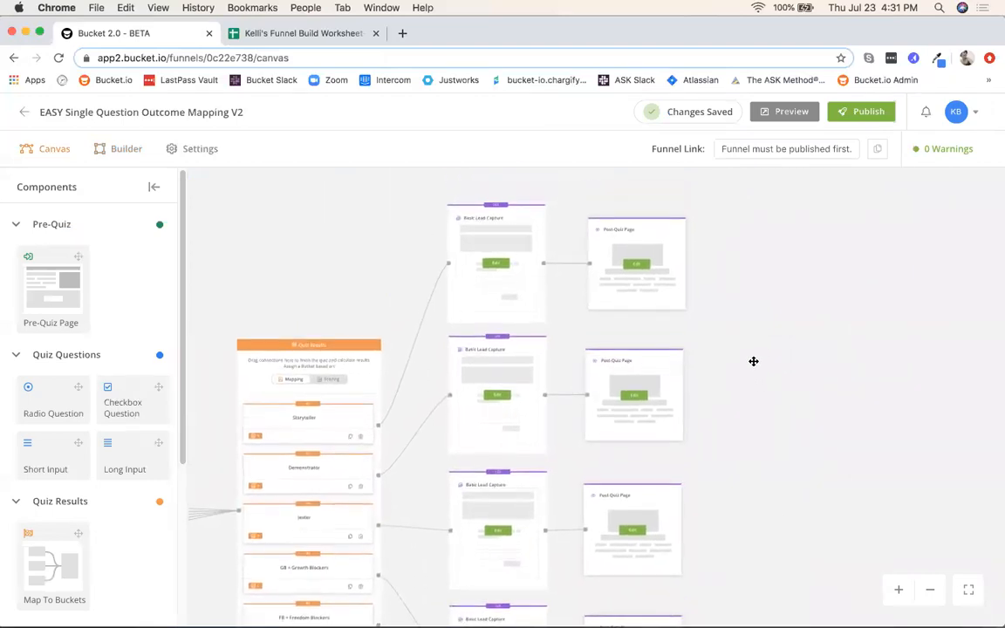
scroll(753, 353, down, 1)
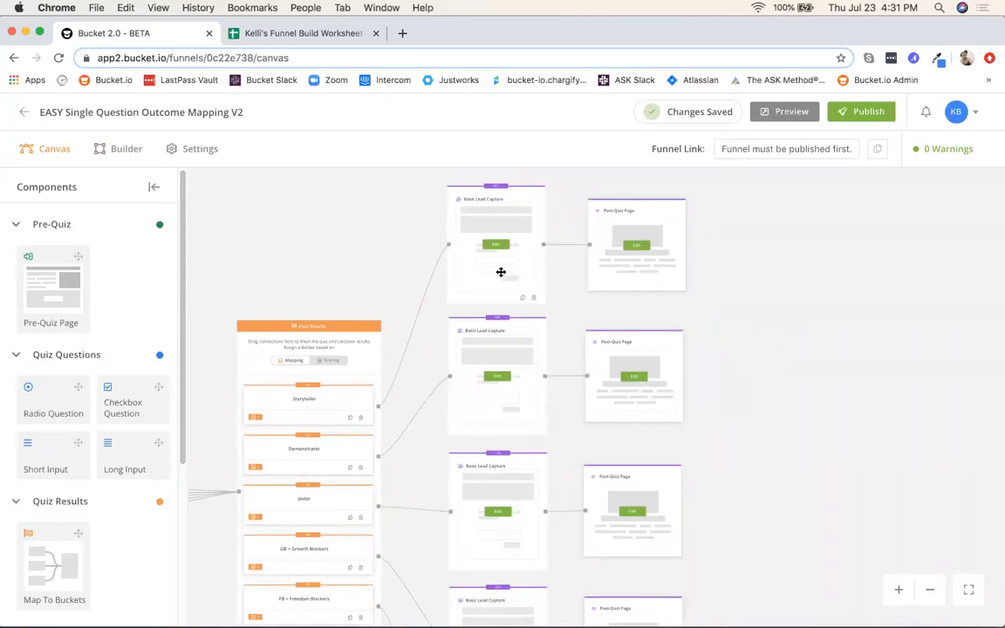
Open the first Basic Lead Capture page, the one connected to the Storyteller bucket, for editing.
scroll(502, 271, up, 1)
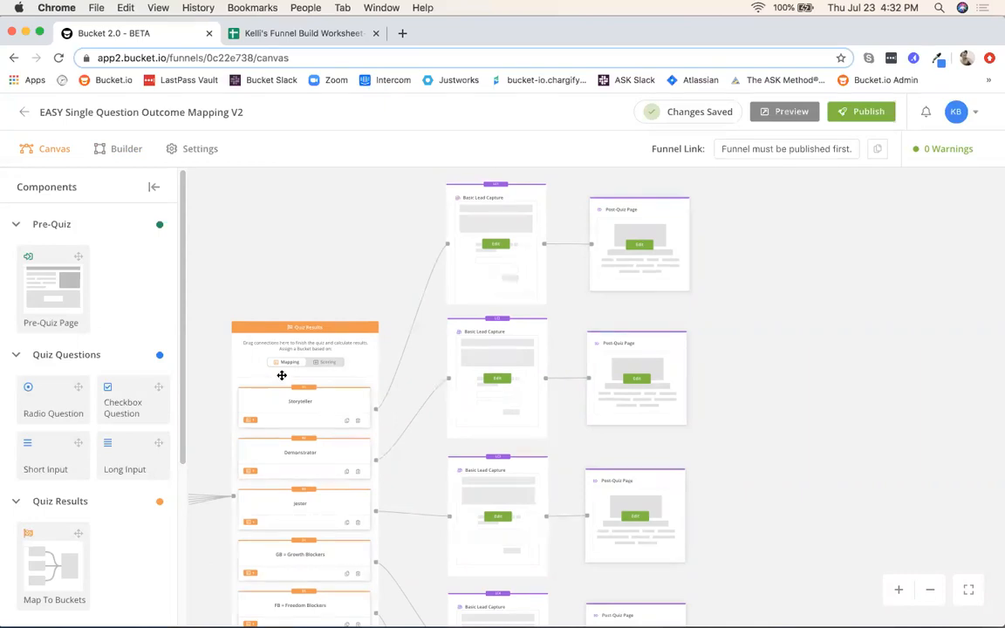
scroll(805, 388, up, 3)
scroll(778, 390, up, 5)
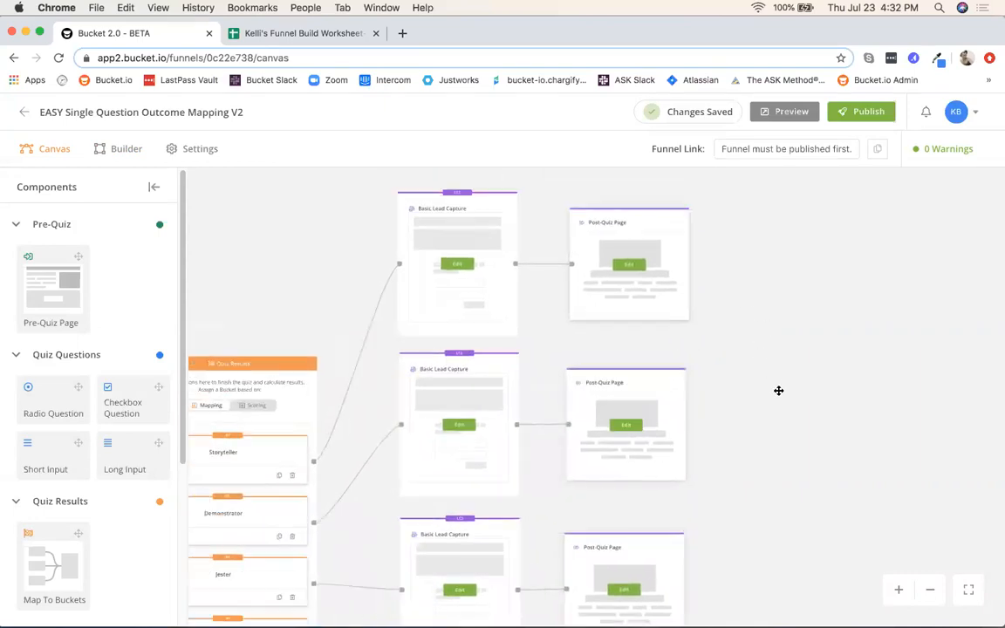
scroll(794, 342, up, 2)
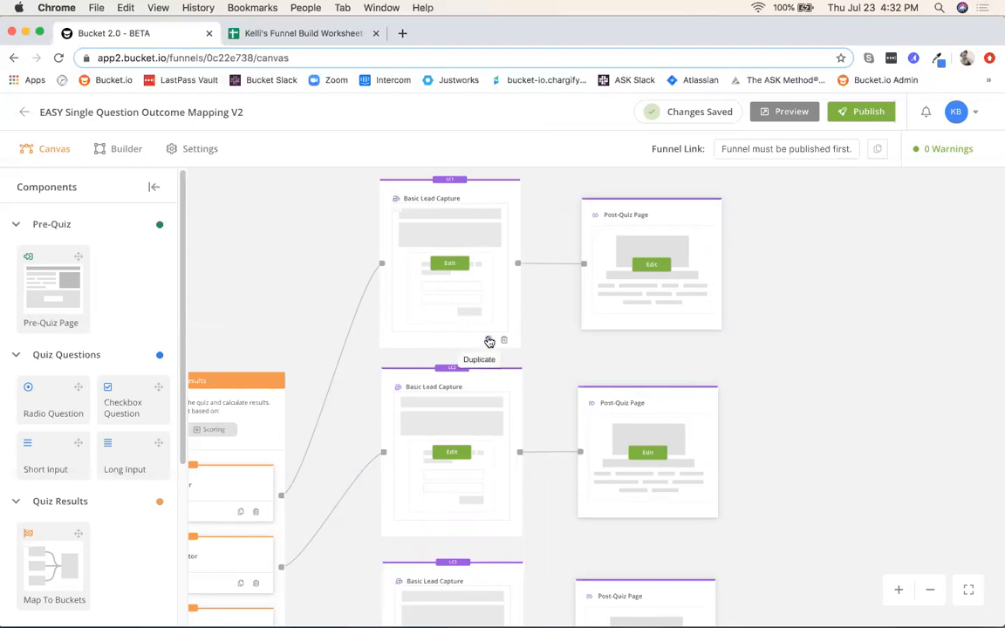
scroll(555, 331, up, 3)
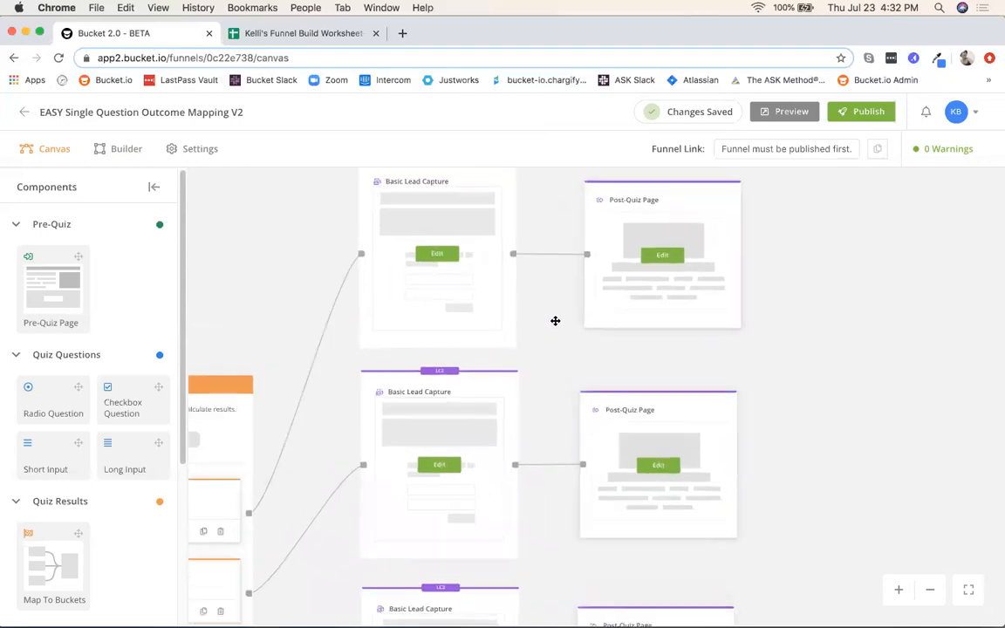
scroll(564, 373, down, 3)
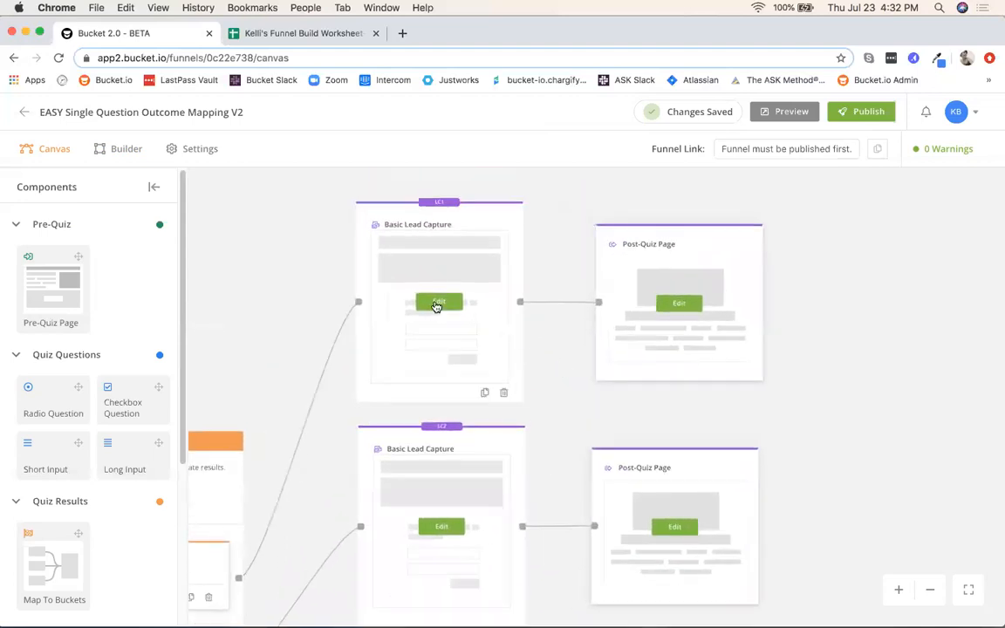
click(436, 306)
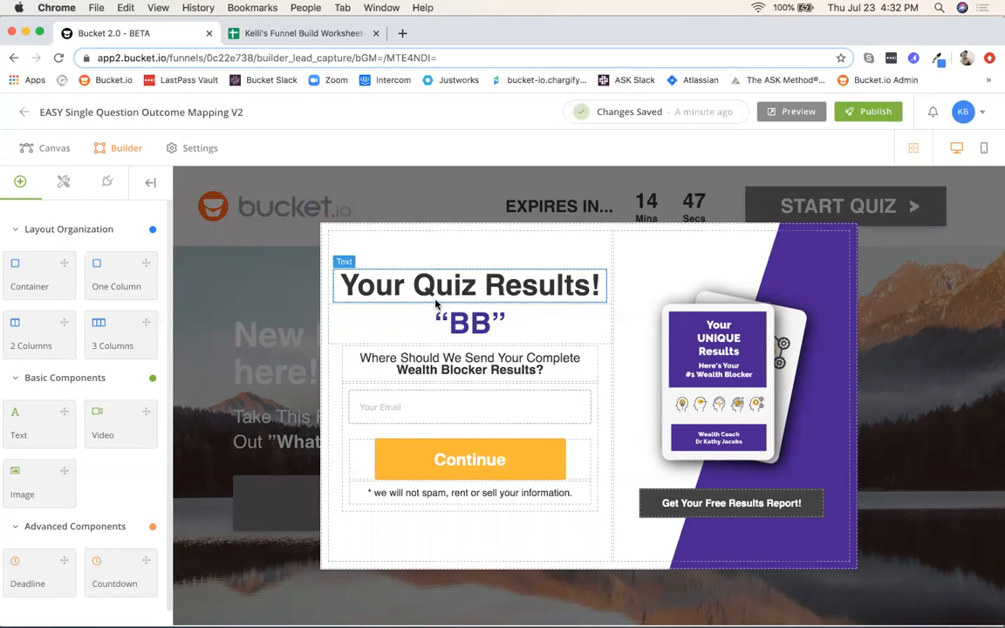
Select the "BB" result name text under the "Your Quiz Results!" heading.
click(504, 322)
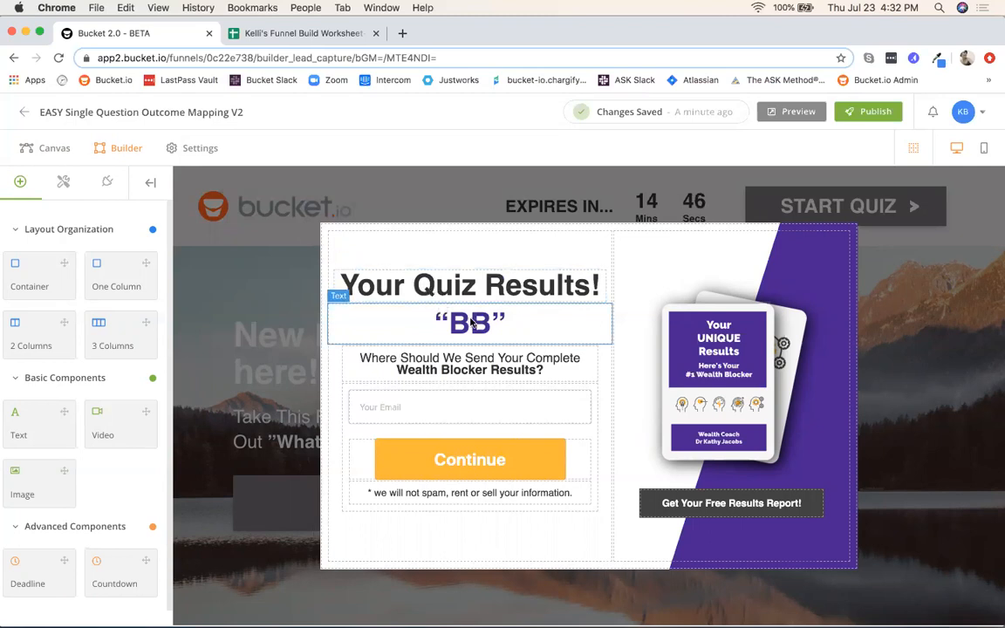
click(512, 322)
drag(511, 322, 438, 323)
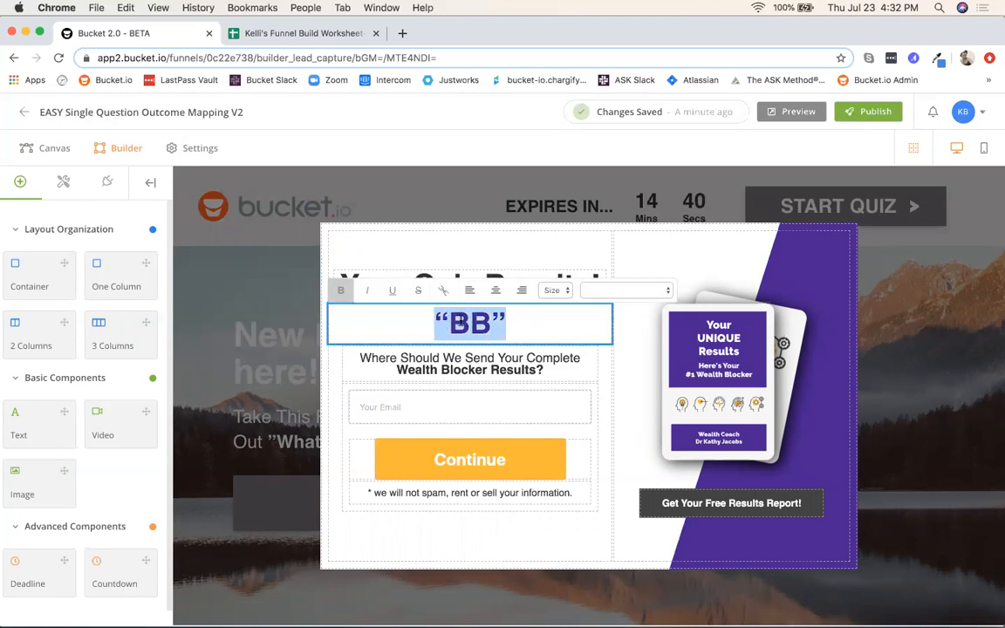
Replace "Wealth Blocker Results" with "Content Creator Results" in the text asking where to send the complete results.
click(475, 371)
click(475, 370)
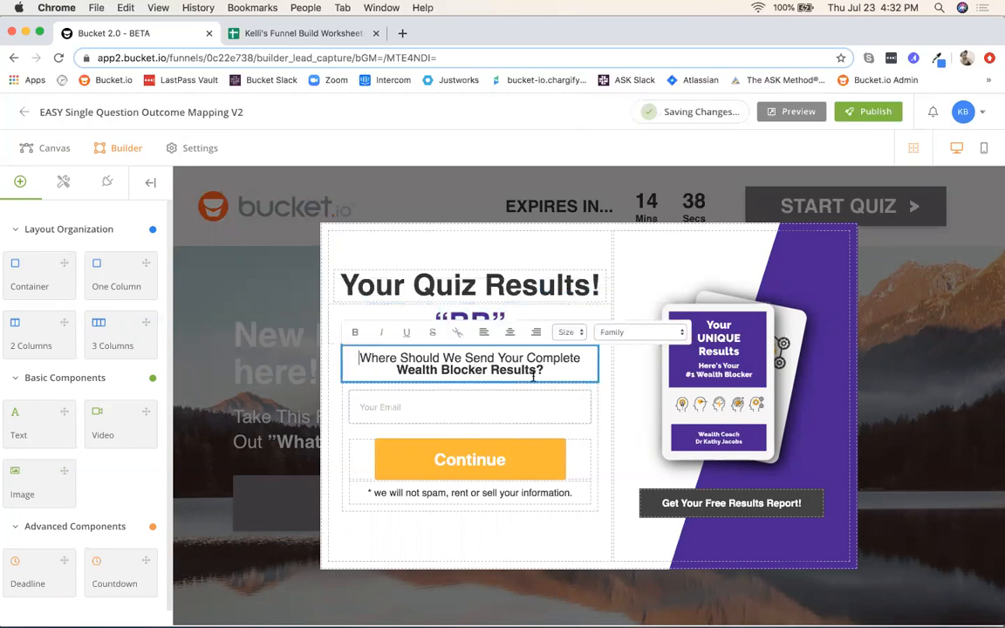
drag(535, 370, 410, 370)
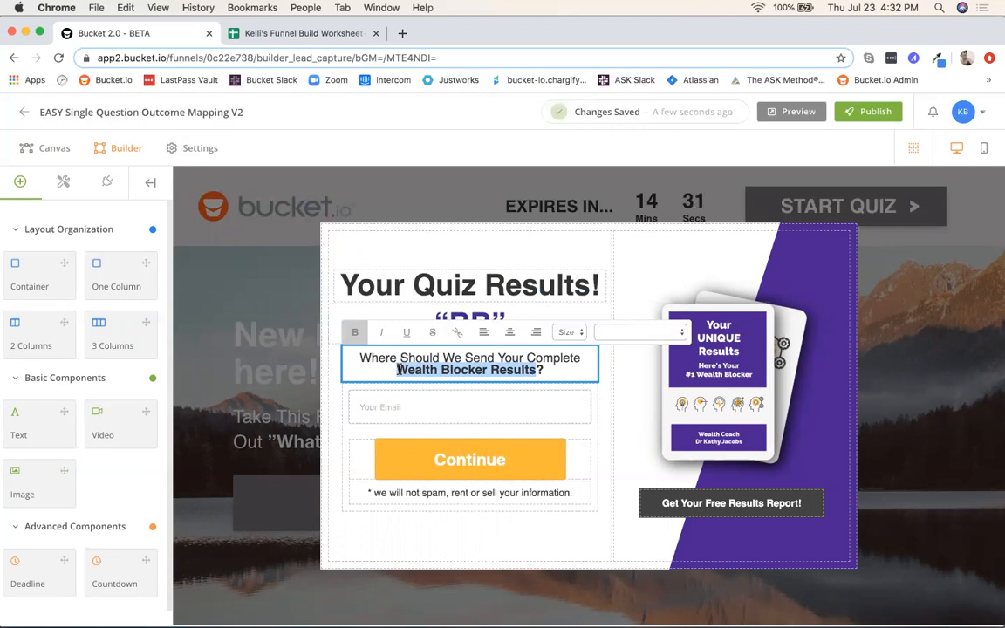
text(Content Creator)
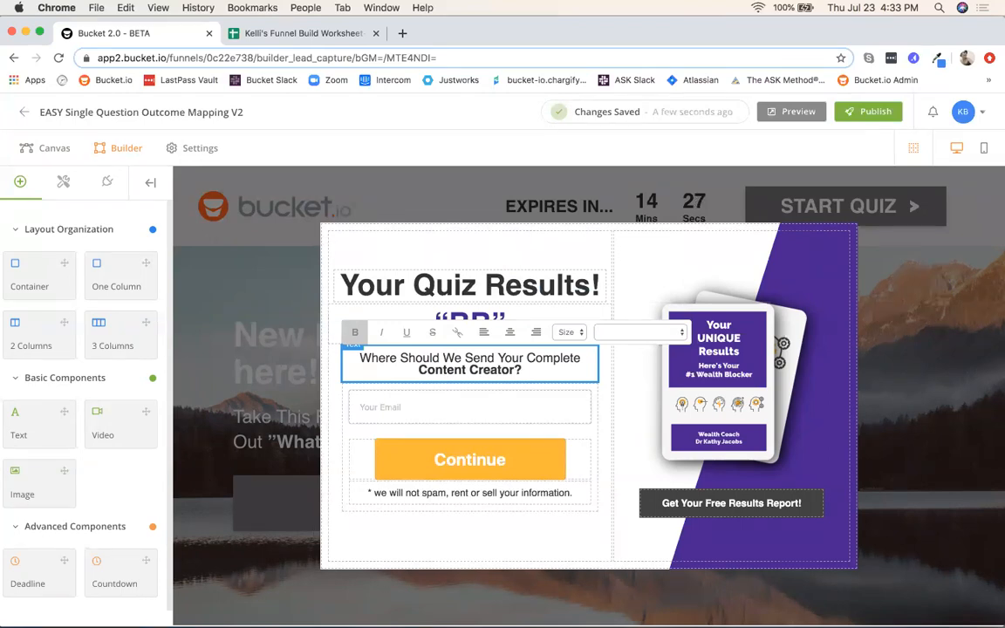
text( Results)
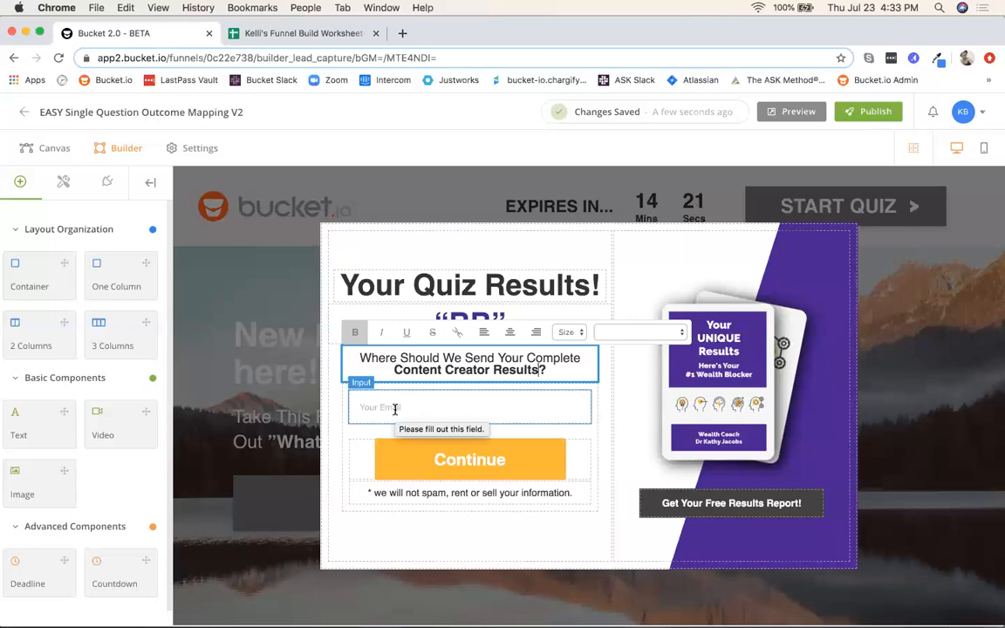
click(393, 465)
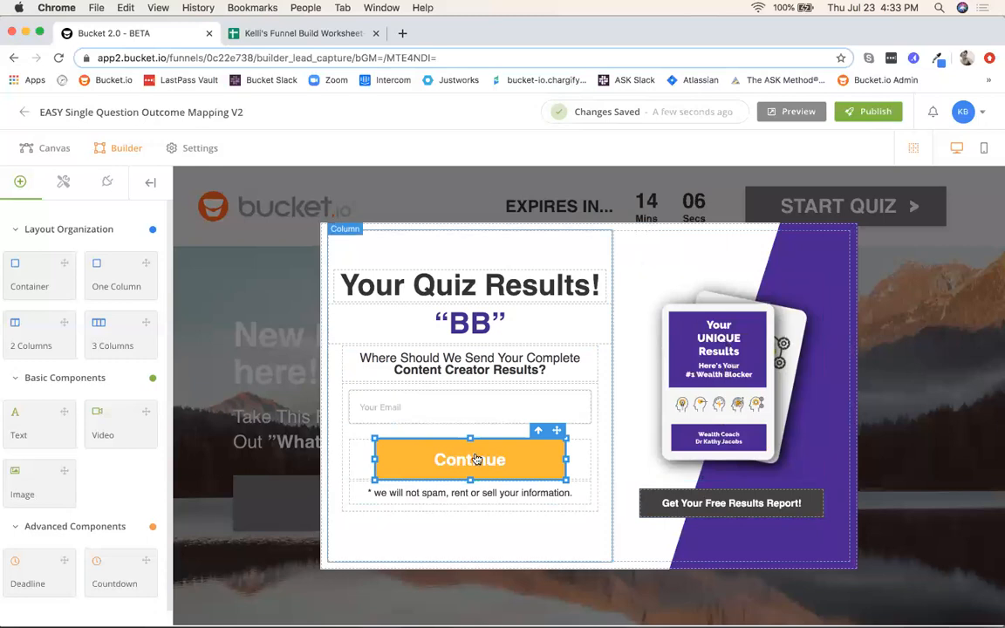
click(474, 326)
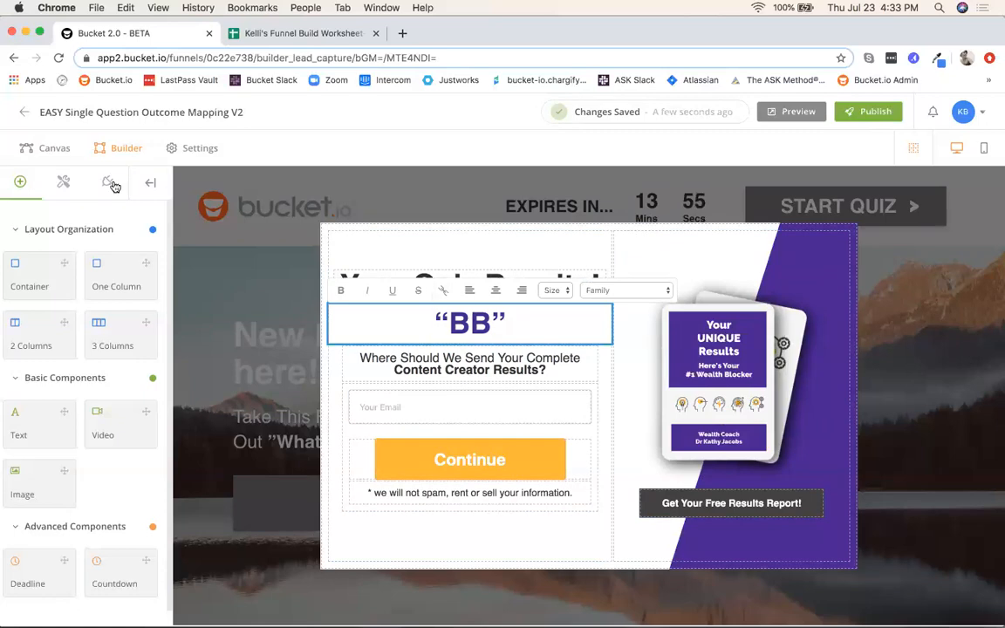
Return to the funnel canvas and examine how the Storyteller, Demonstrator and Jester buckets connect to their lead capture pages.
click(52, 149)
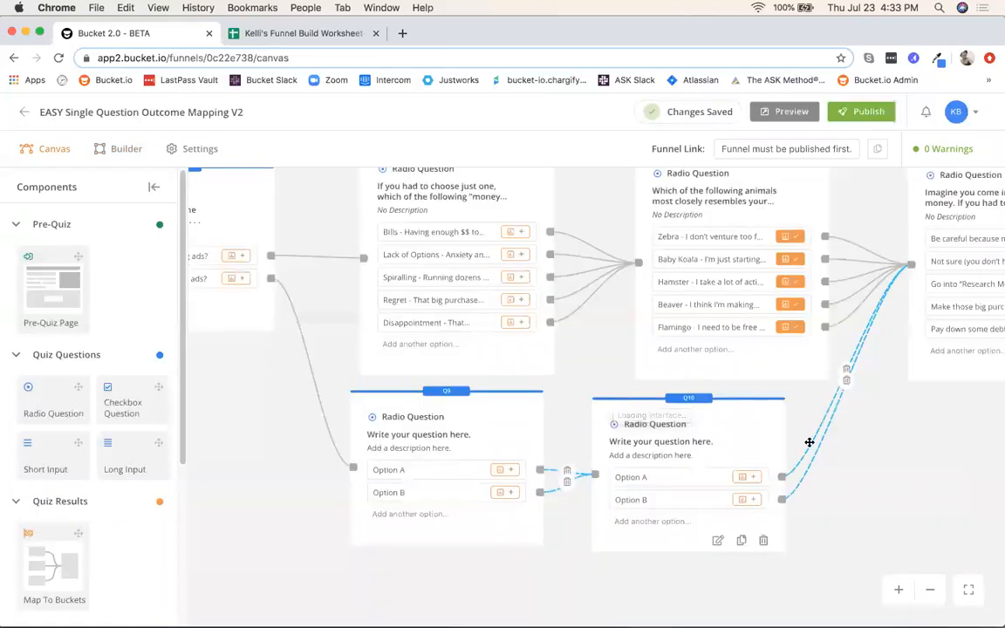
click(968, 591)
scroll(794, 375, up, 5)
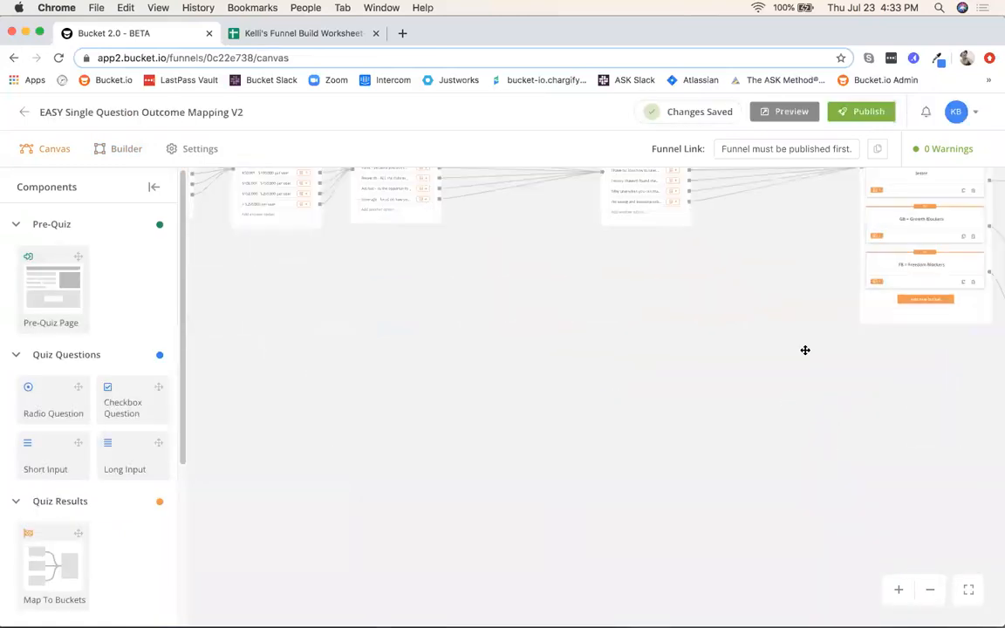
scroll(447, 488, right, 8)
scroll(418, 497, up, 4)
scroll(400, 500, up, 3)
drag(444, 256, 319, 296)
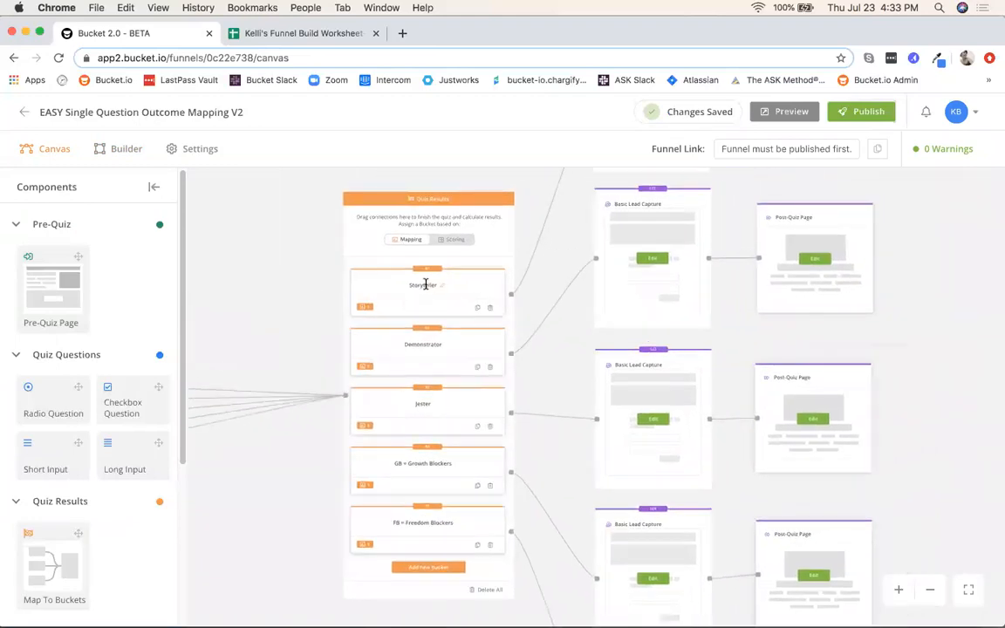
scroll(551, 293, up, 1)
drag(550, 245, 537, 400)
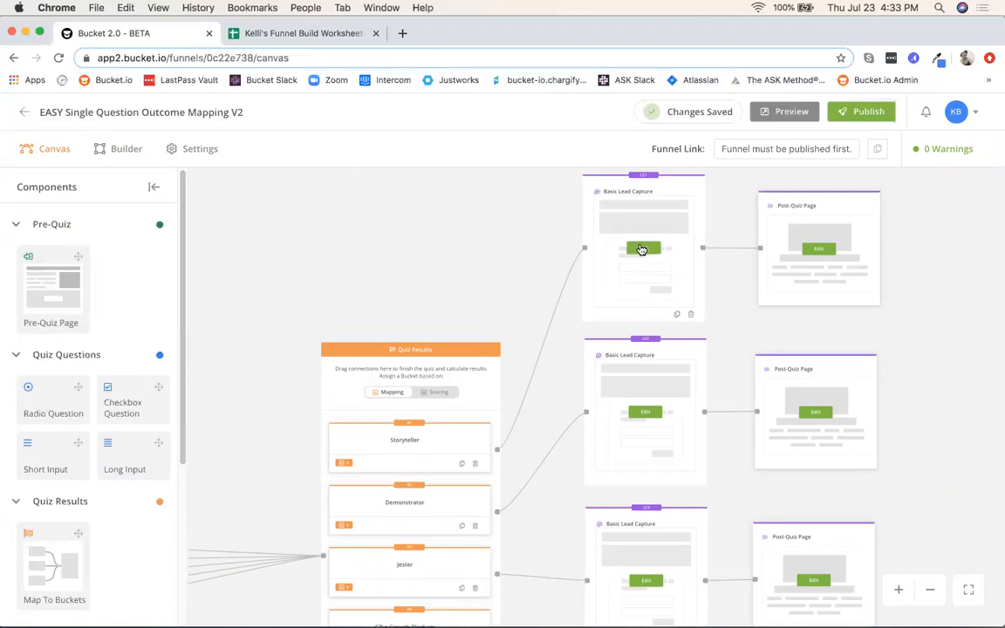
Open the Post-Quiz Page connected to the first Basic Lead Capture for editing.
drag(487, 225, 348, 270)
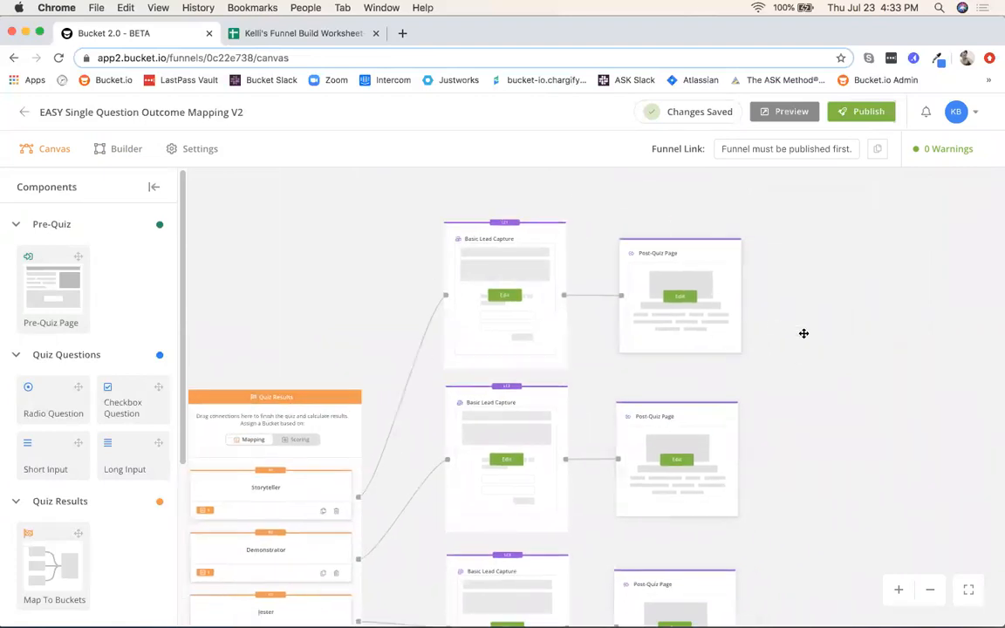
scroll(803, 334, up, 5)
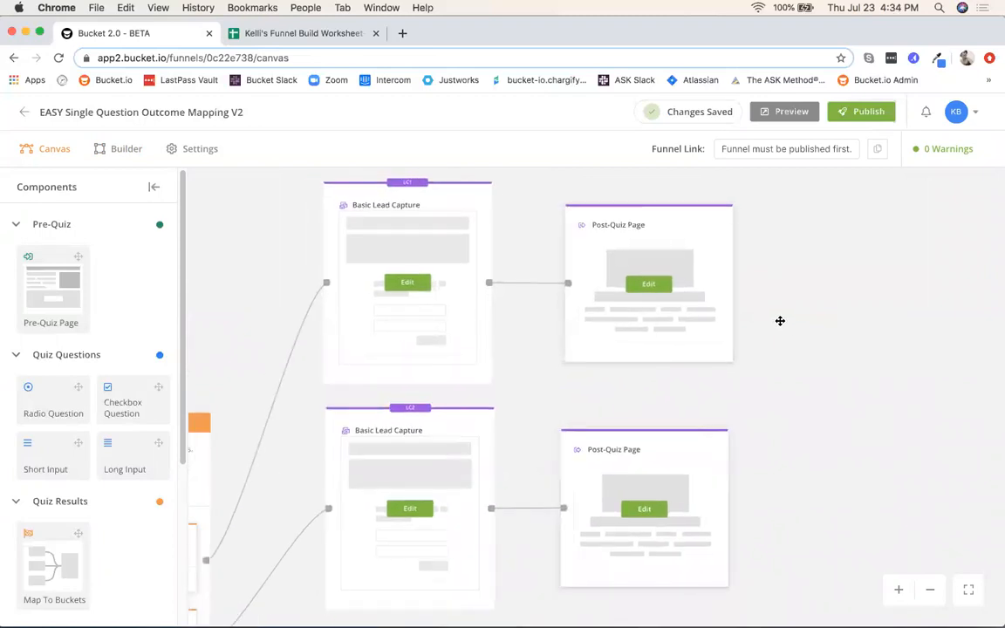
scroll(780, 321, up, 1)
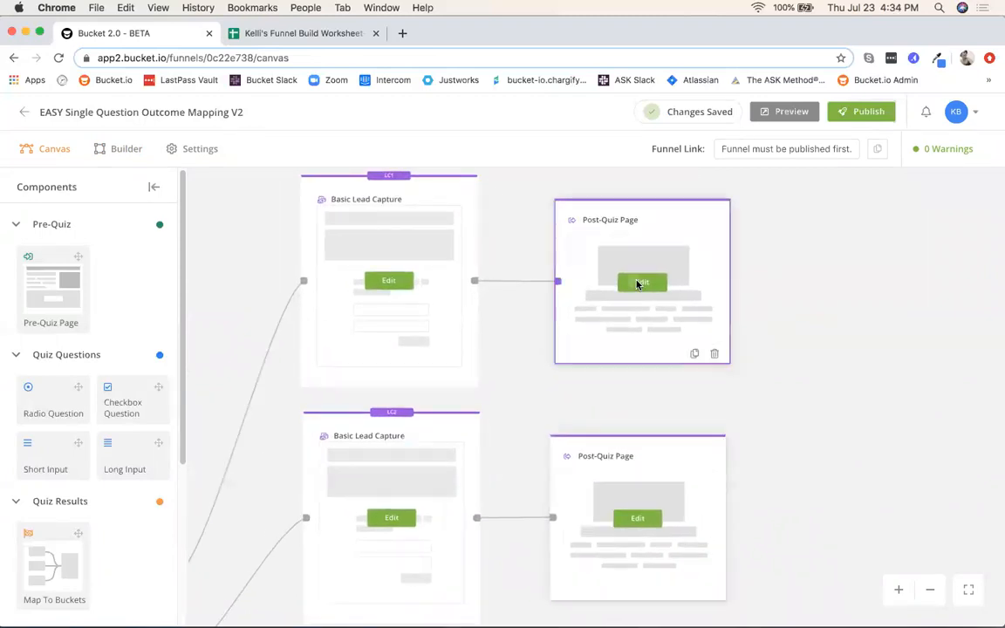
click(640, 282)
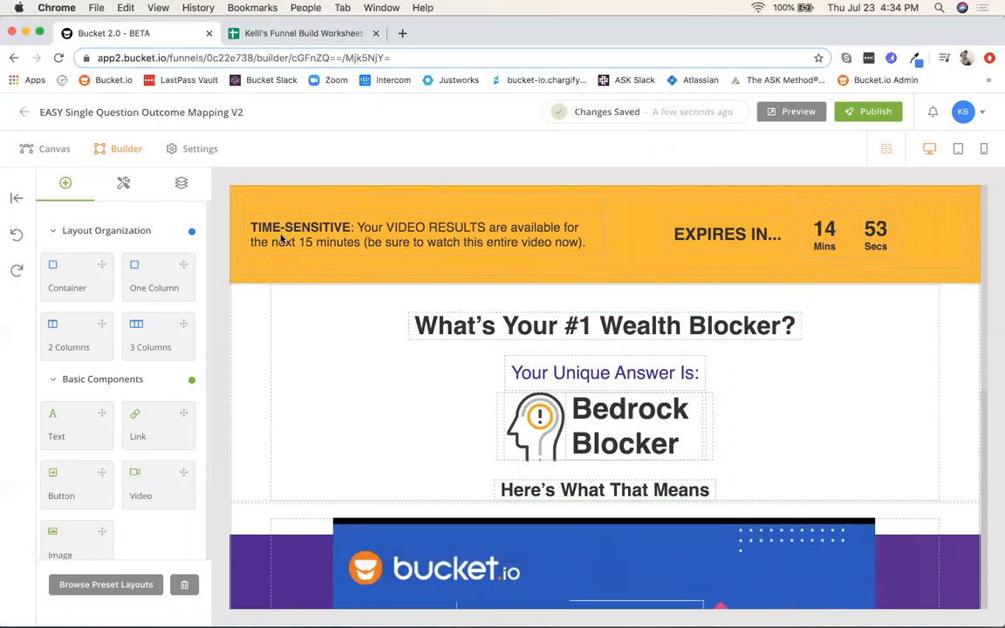
Set the background color of the time-sensitive countdown banner row to light grey-beige #d0cdc7.
click(233, 278)
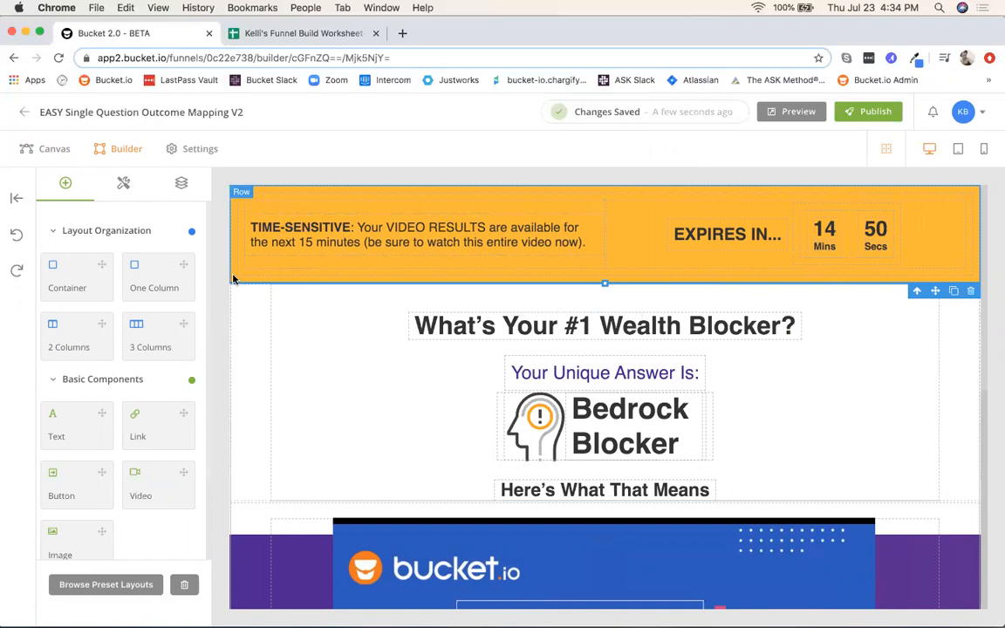
click(123, 184)
scroll(130, 280, down, 10)
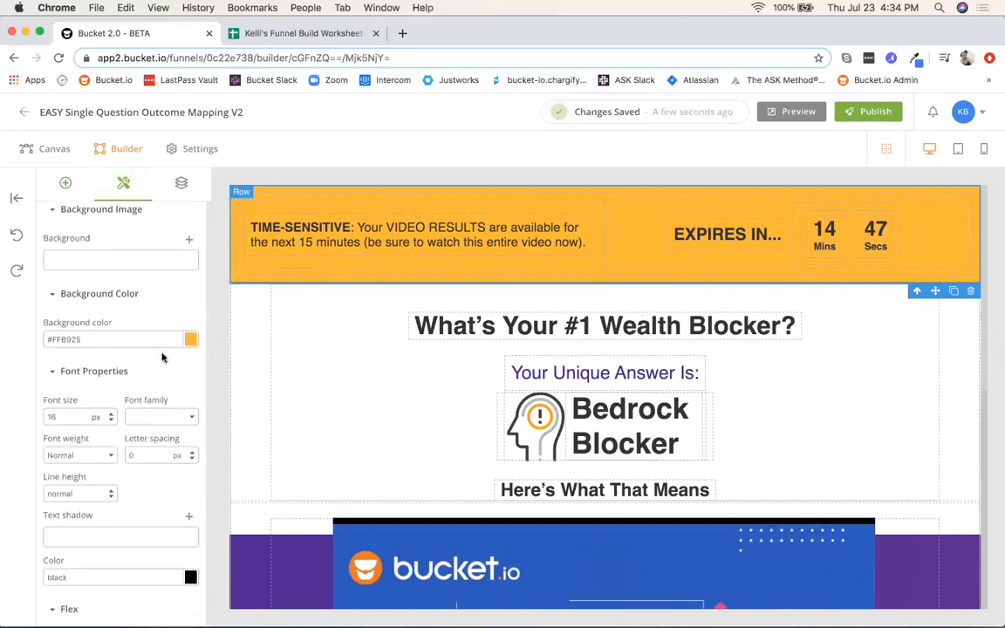
click(190, 338)
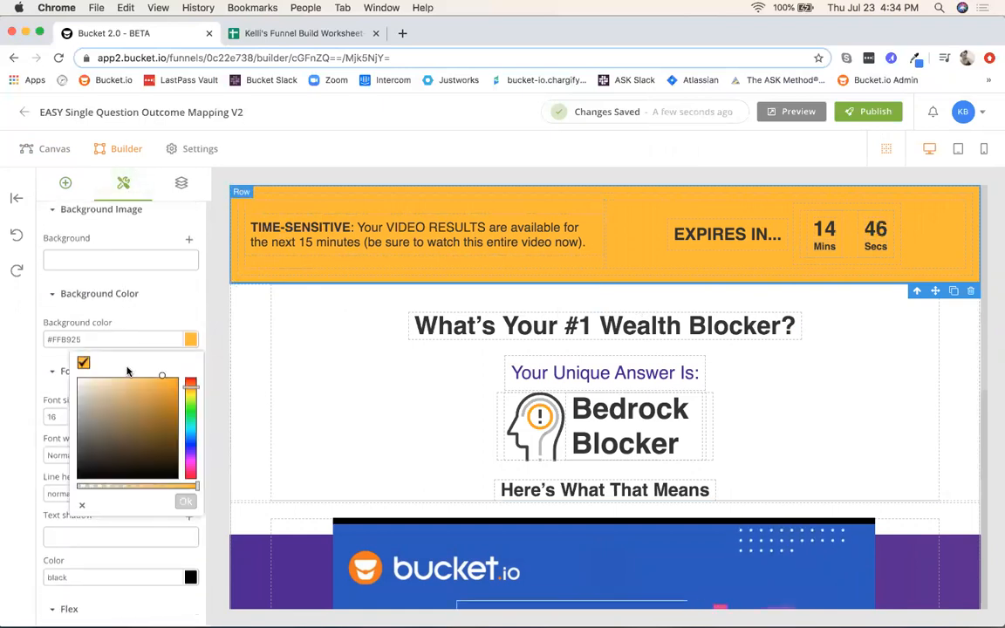
click(80, 396)
click(184, 501)
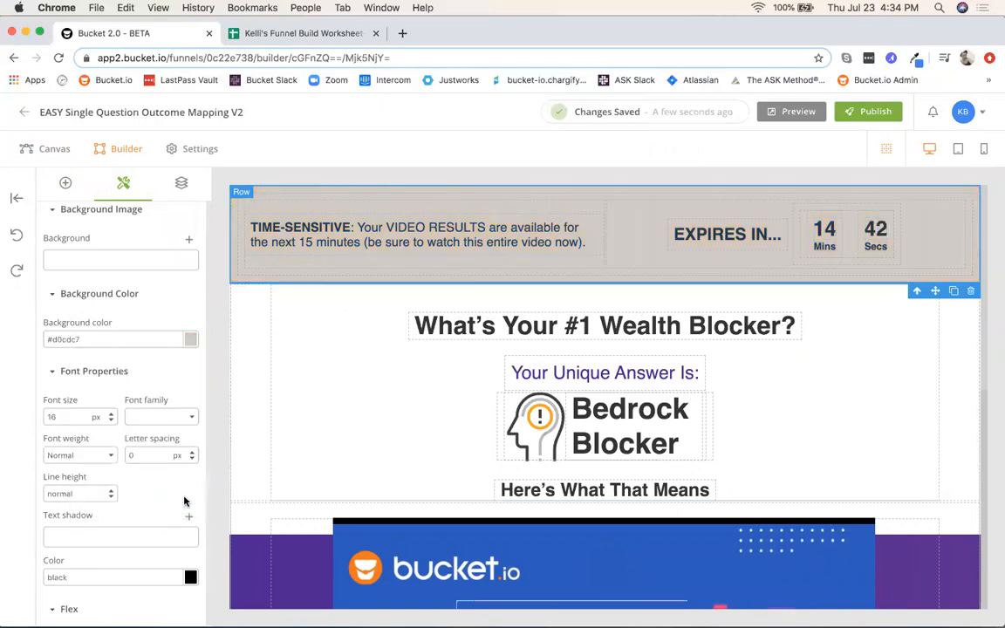
Examine the banner text, the "Bedrock Blocker" result name and the video placeholder on the post-quiz page.
click(392, 228)
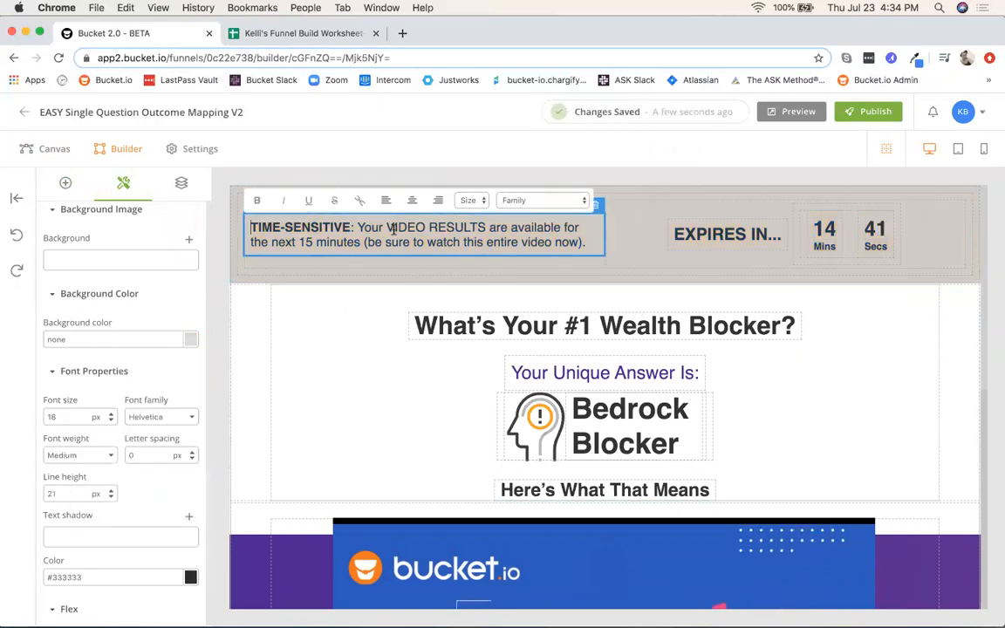
scroll(471, 397, down, 1)
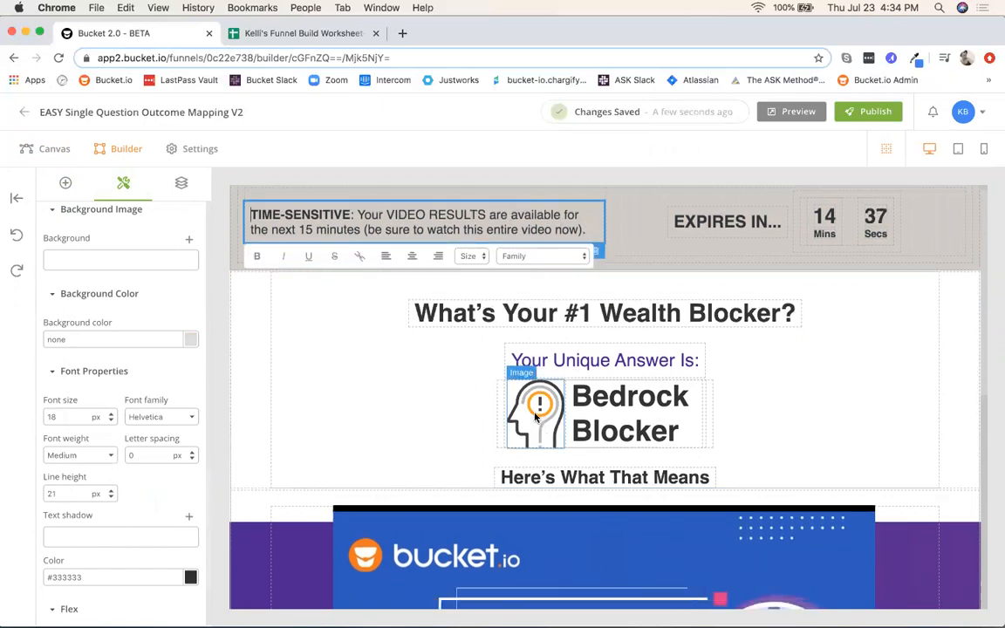
click(628, 426)
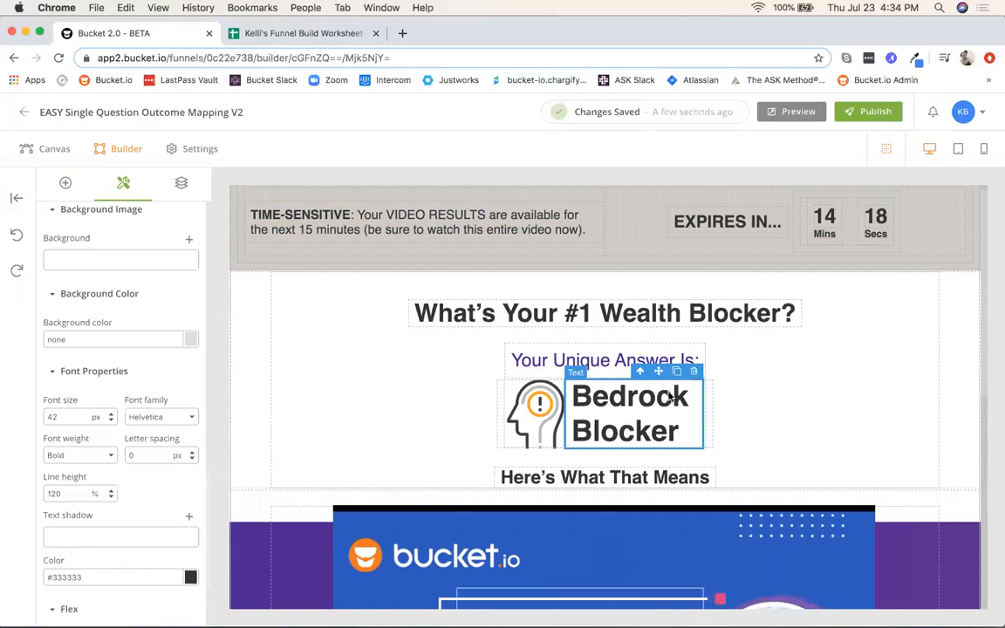
scroll(823, 339, down, 5)
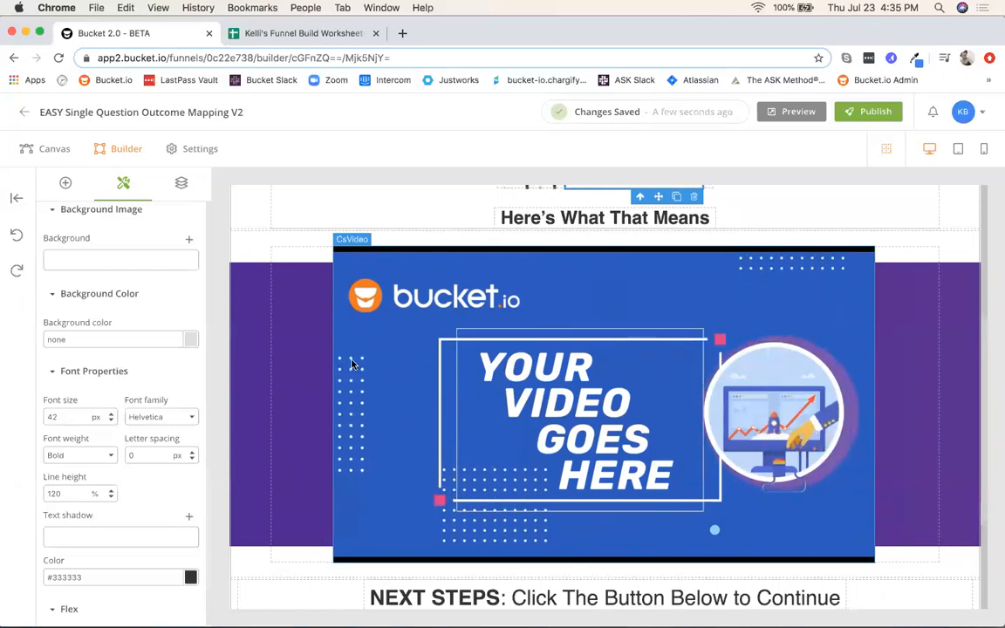
scroll(384, 347, down, 4)
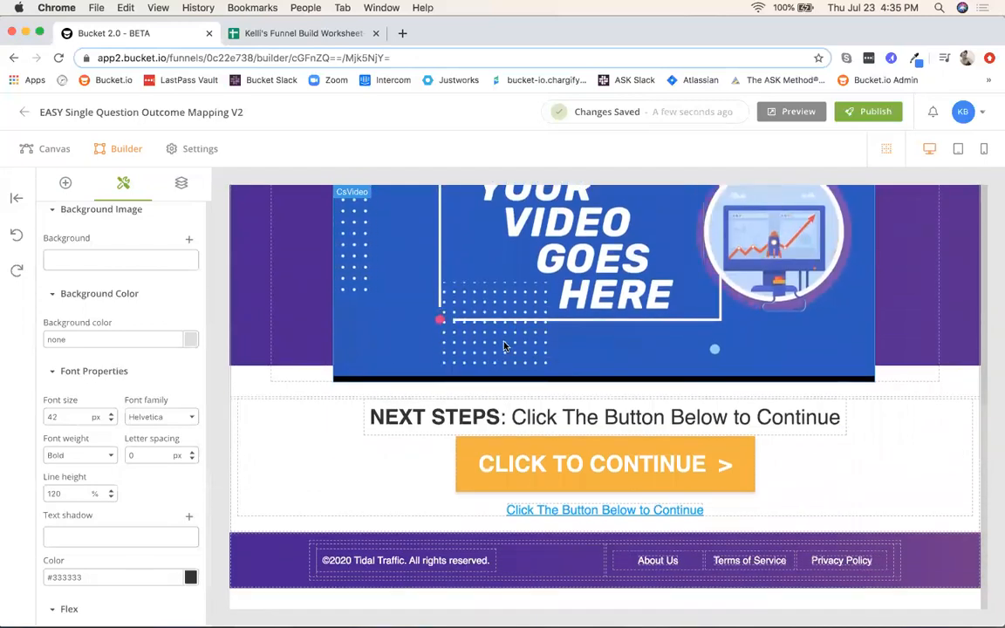
Give the "CLICK TO CONTINUE" button link the title "Click to Continue" and set its target to New window.
click(466, 481)
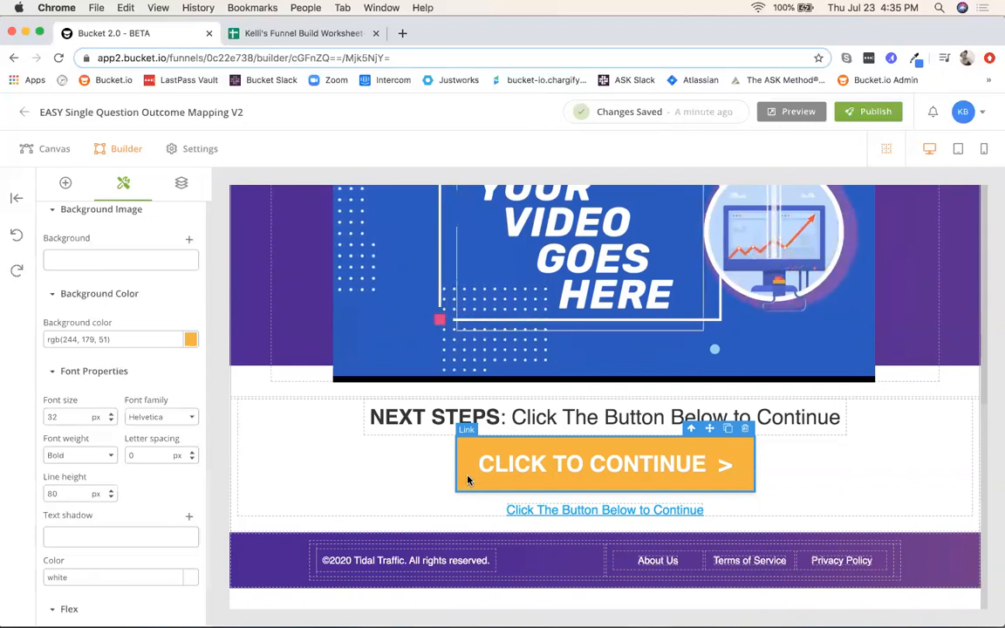
click(124, 183)
scroll(113, 294, up, 10)
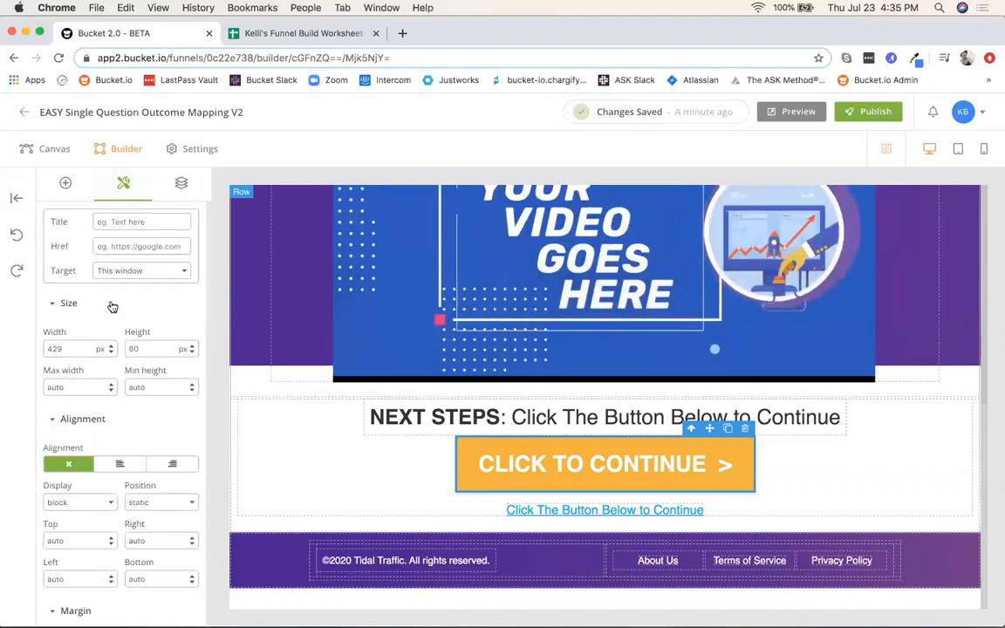
click(125, 222)
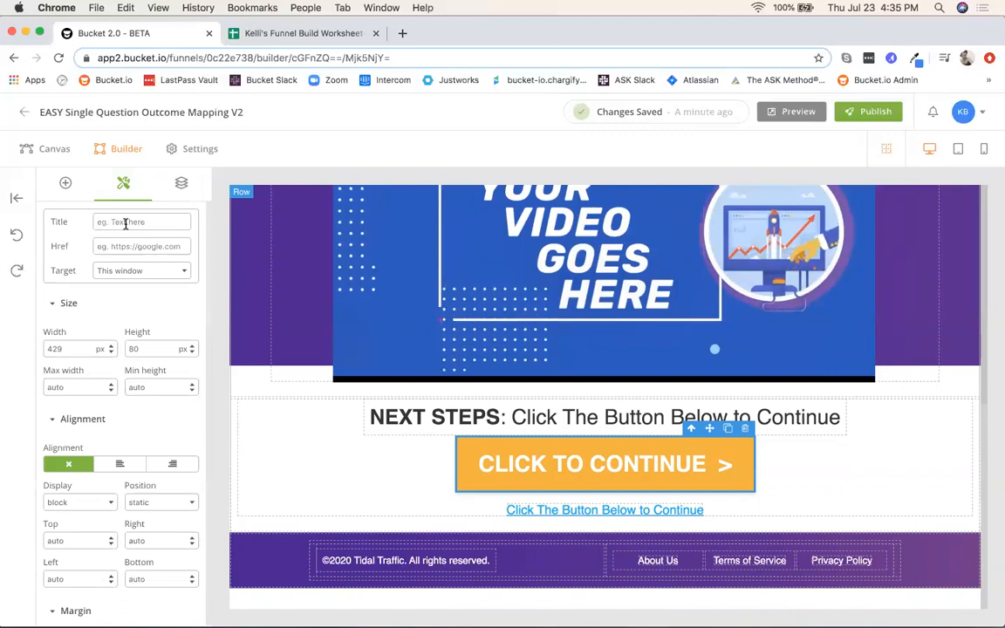
text(Click ton C)
key(BackSpace)
key(BackSpace)
key(BackSpace)
text(Co)
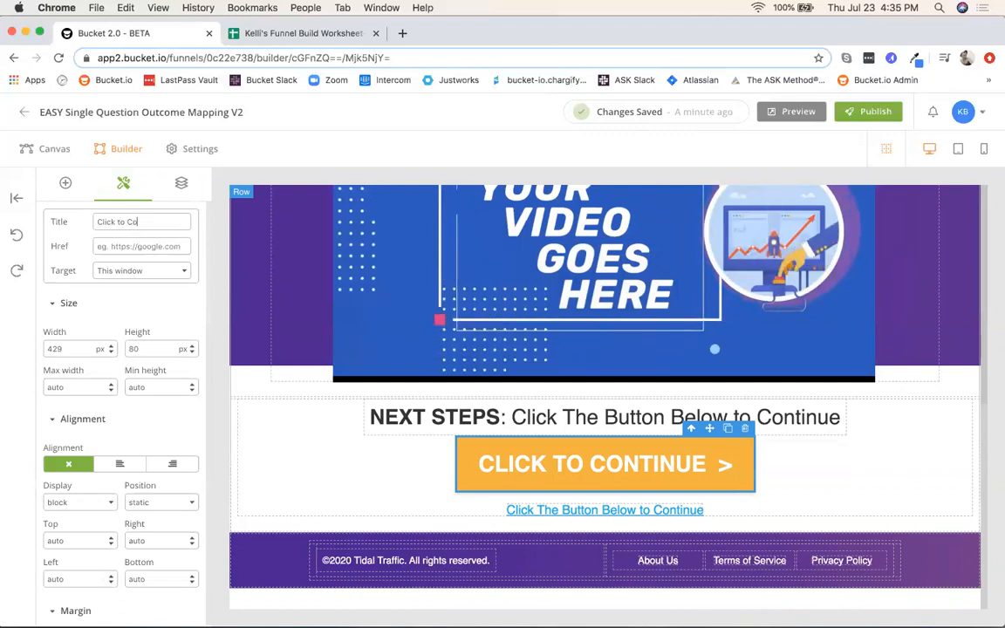
text(ntinue)
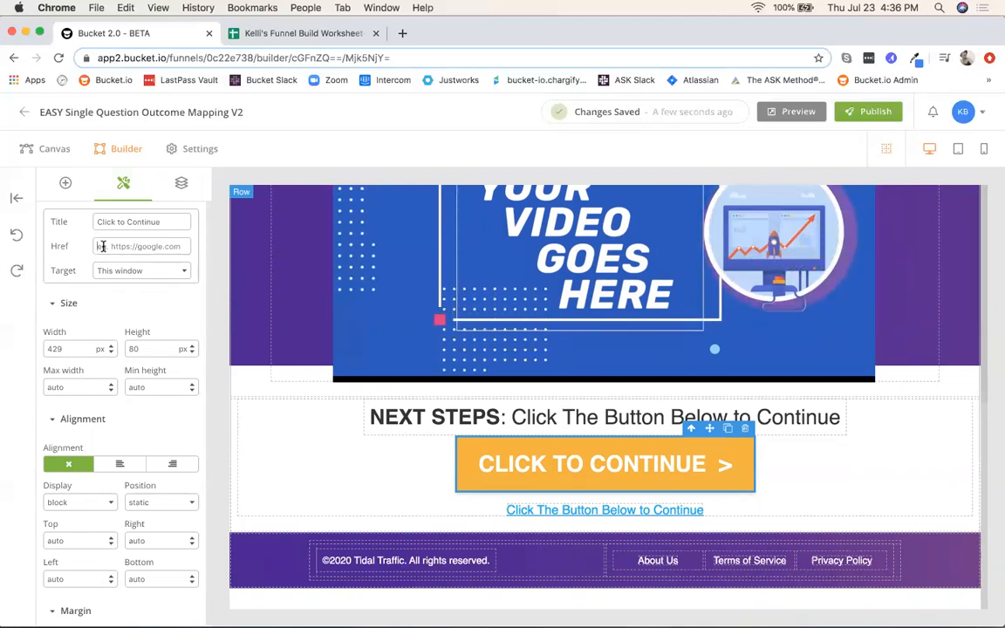
click(139, 271)
click(130, 280)
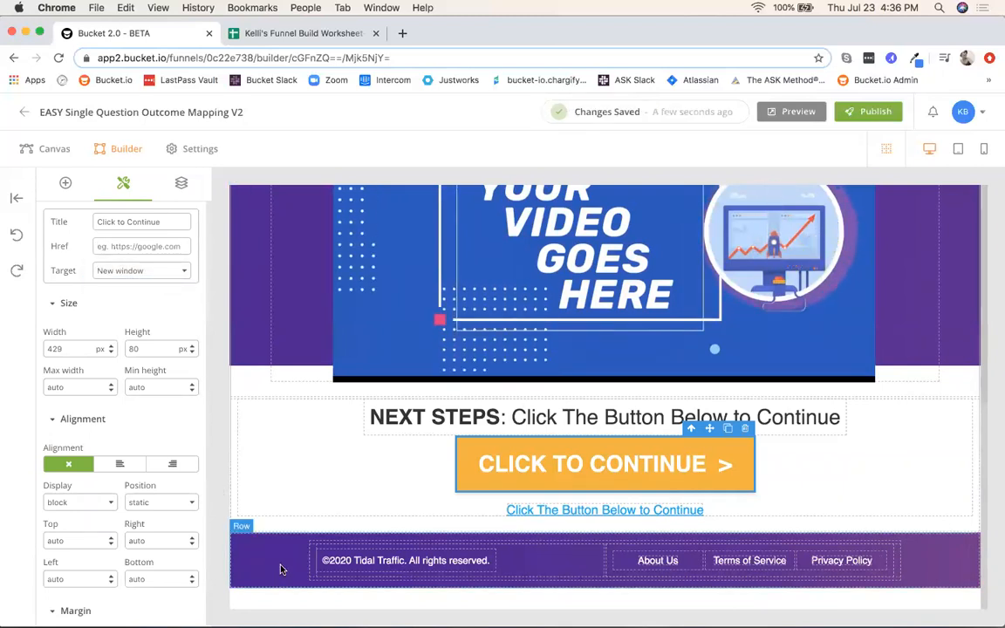
Inspect the settings of the footer's About Us and Privacy Policy links and of the footer row.
click(661, 562)
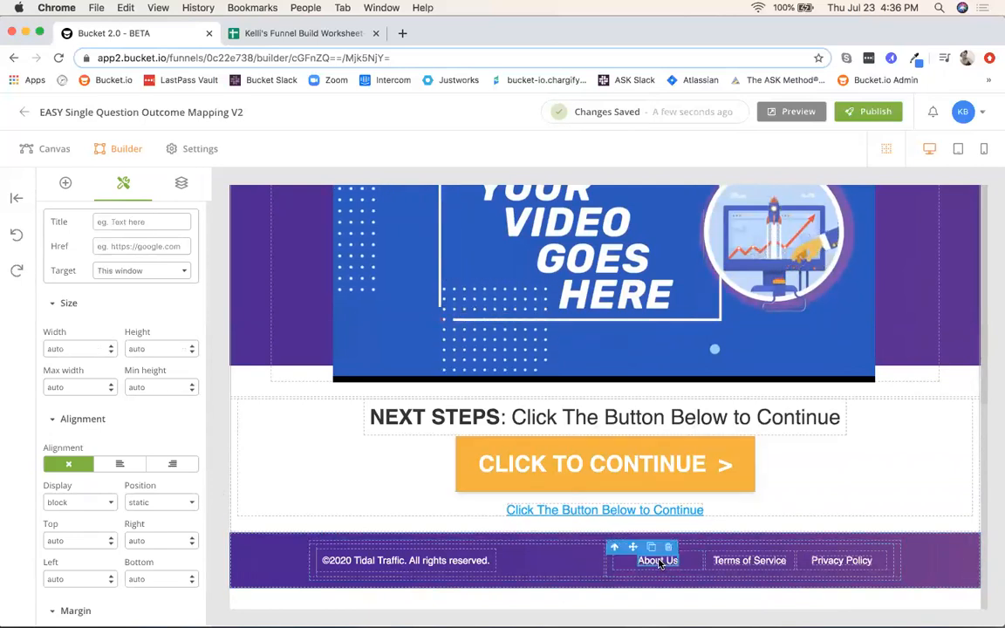
click(853, 561)
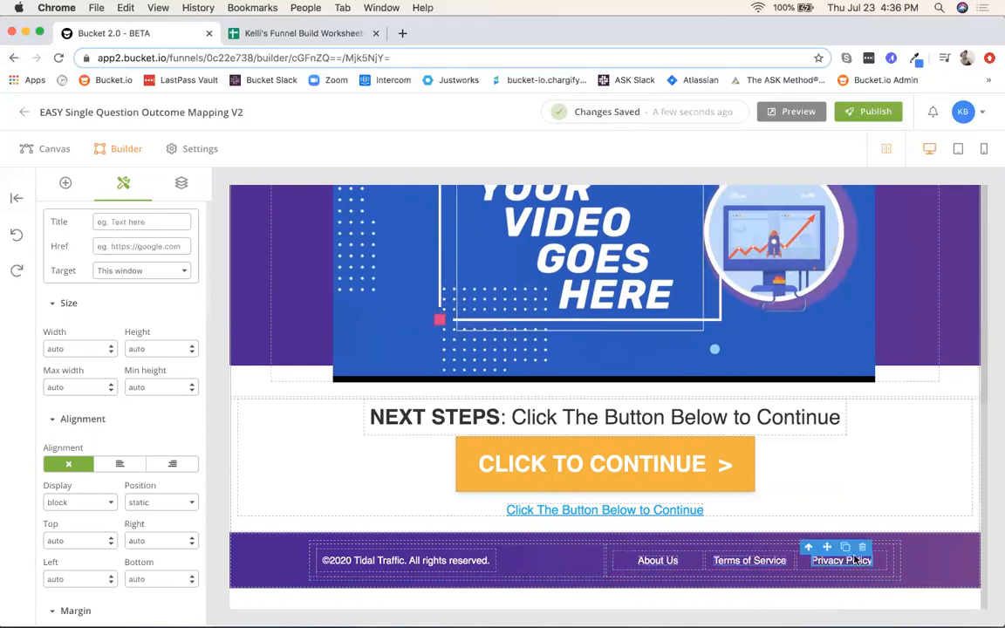
click(955, 561)
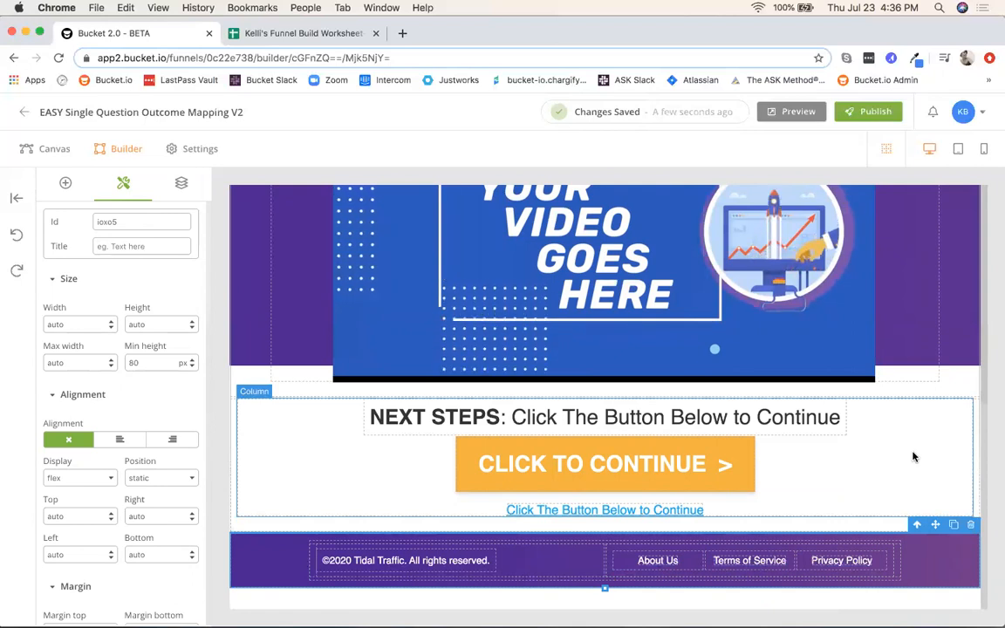
Return to the funnel canvas, publish the funnel on the go2.bucketpages.com domain and copy its funnel link.
click(45, 150)
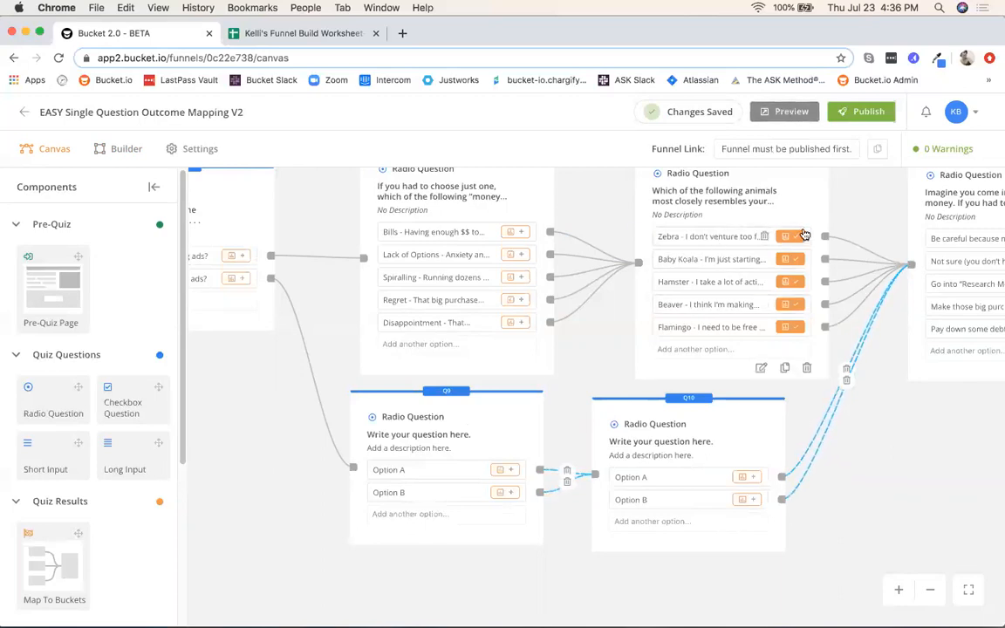
scroll(803, 262, up, 3)
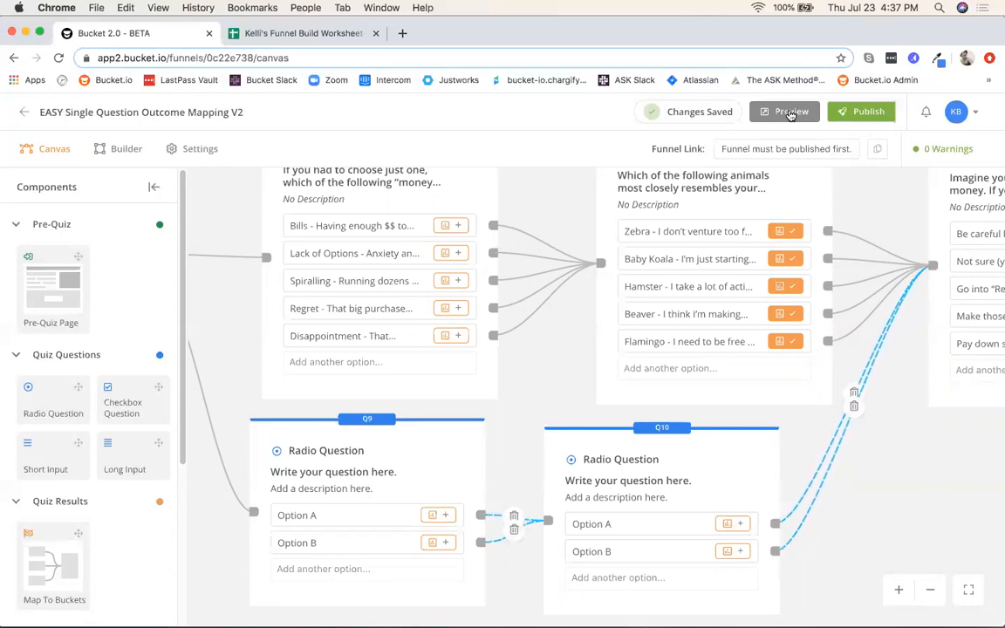
click(864, 113)
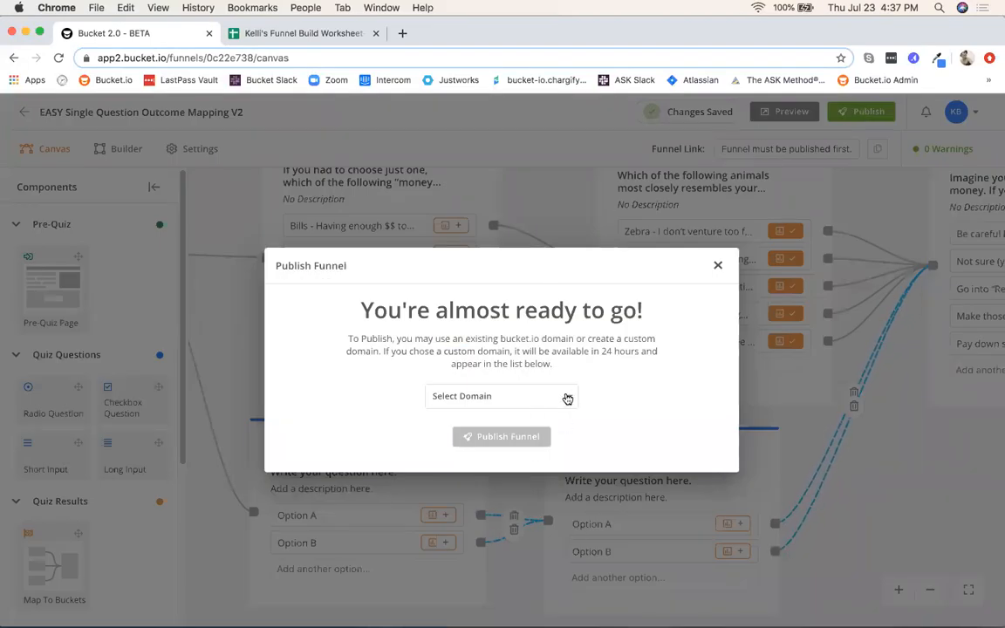
click(567, 399)
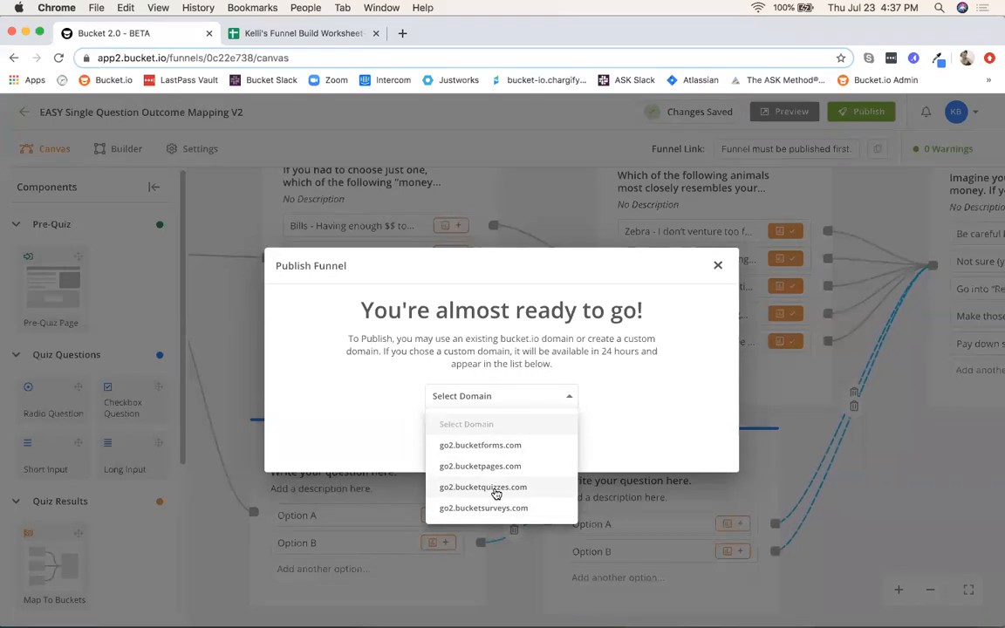
click(487, 467)
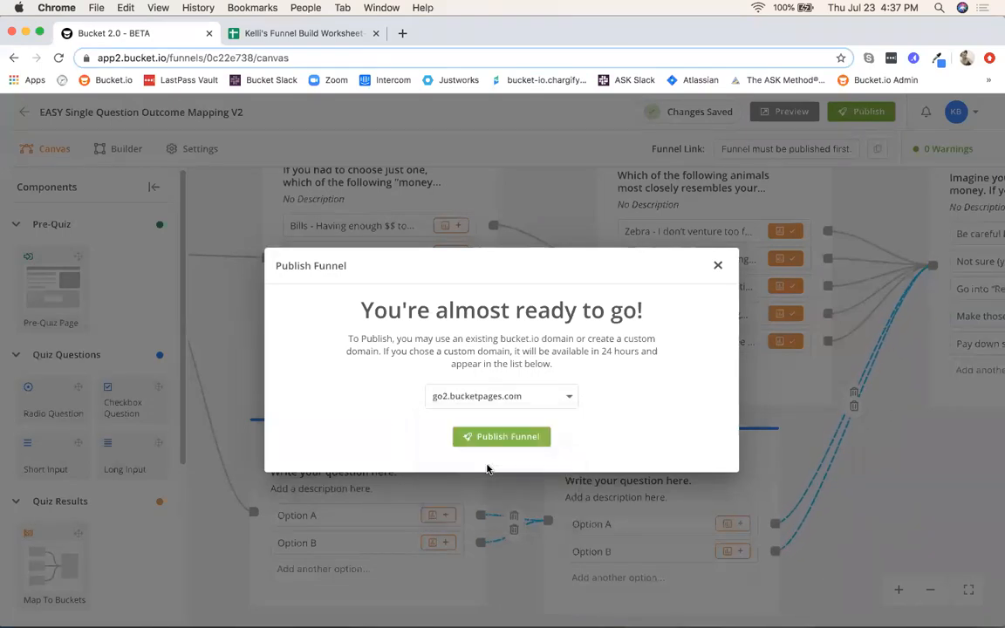
click(497, 438)
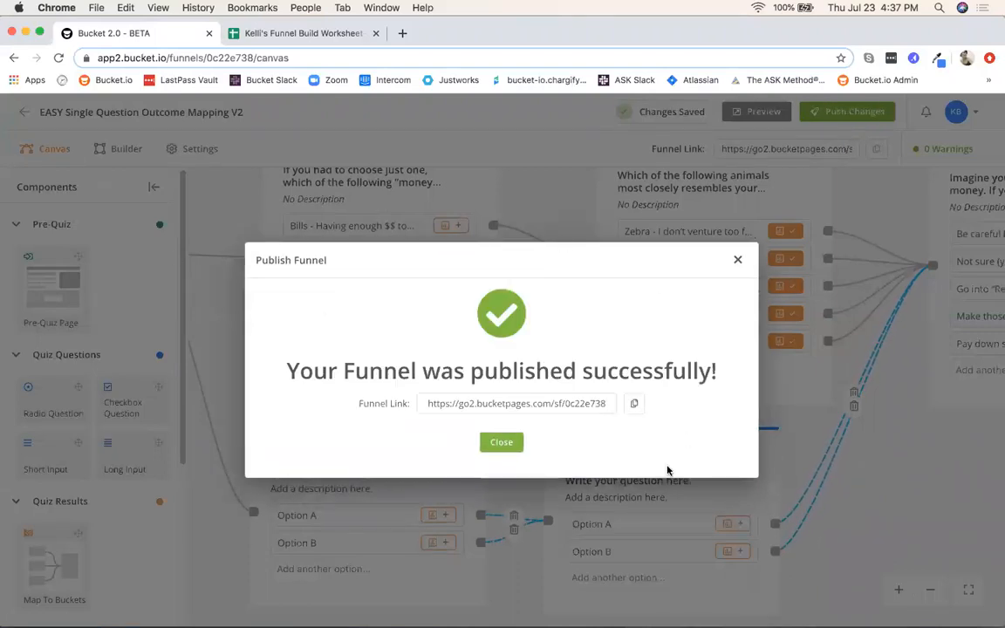
click(635, 406)
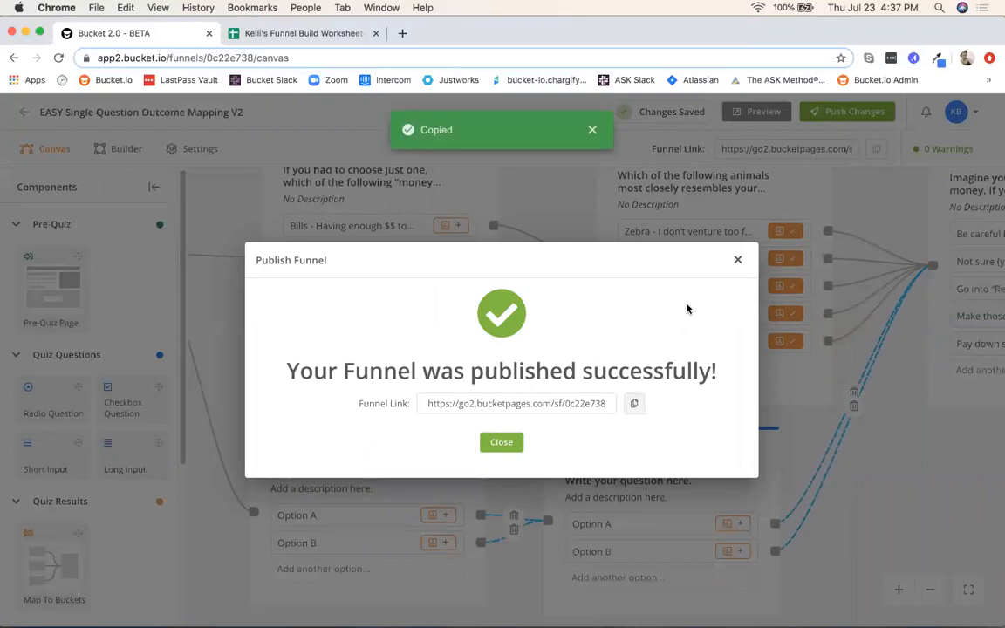
click(737, 259)
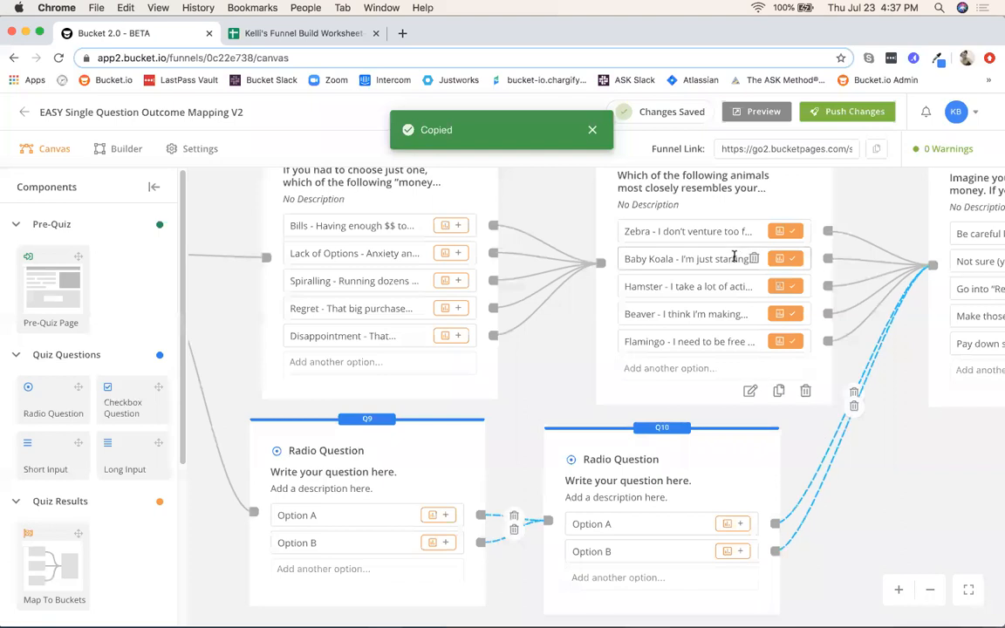
Go back to the list of funnels and open the Bucket 2.0 help knowledge base to review its articles.
click(24, 111)
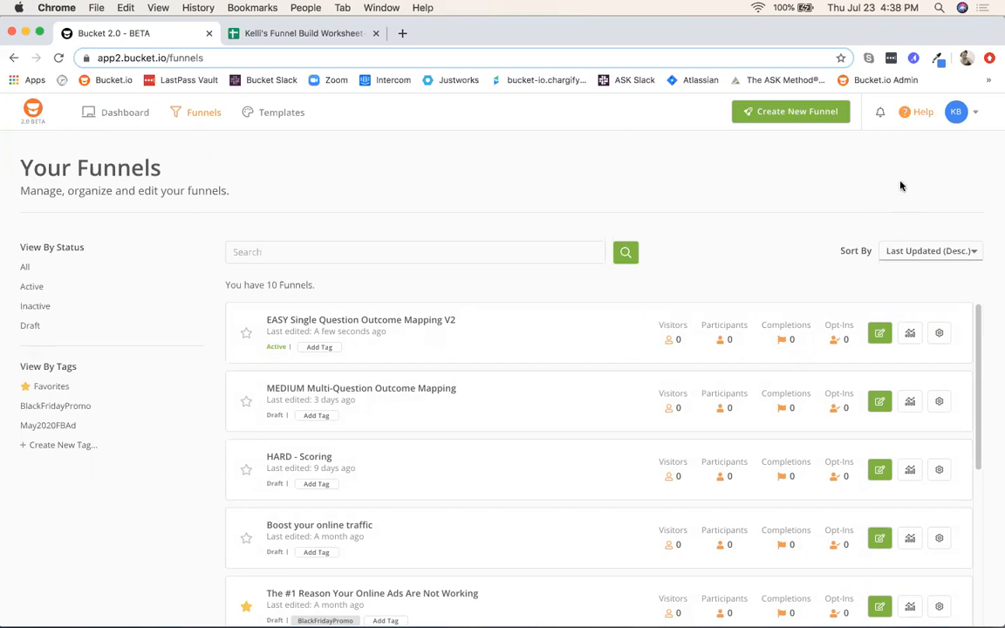
click(920, 114)
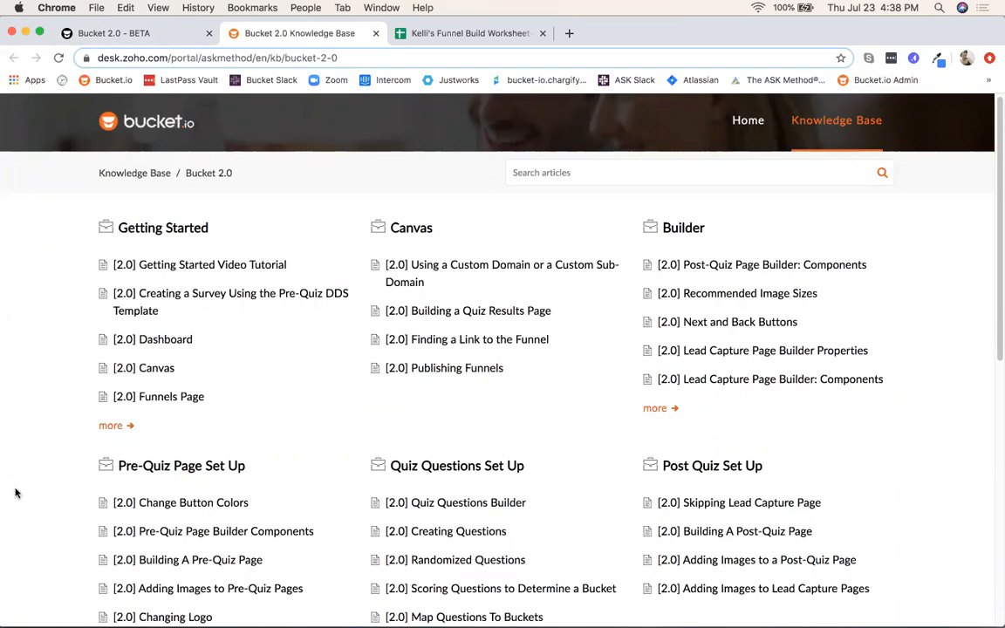
click(730, 295)
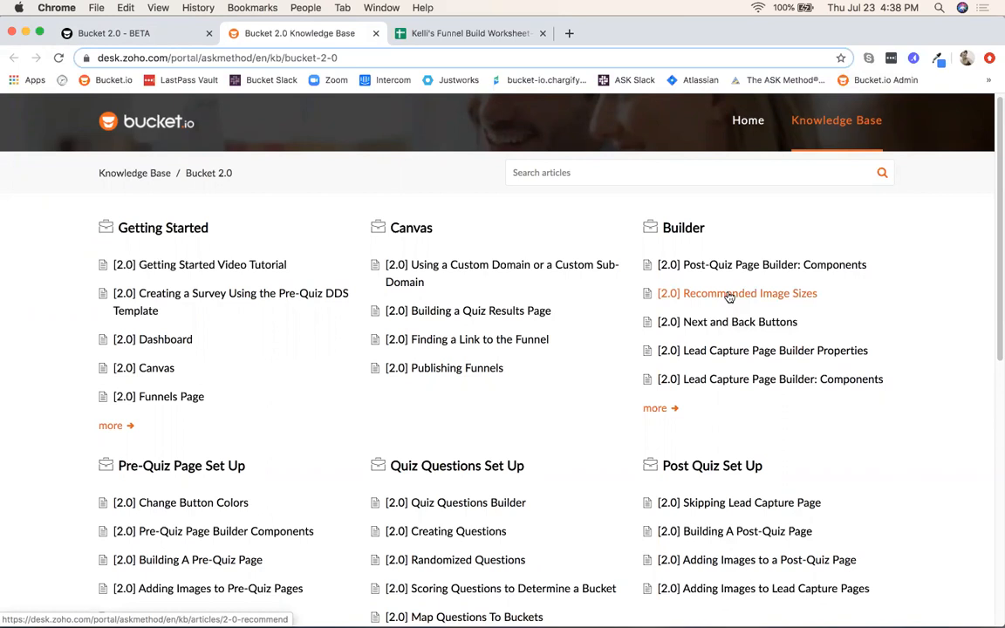
drag(729, 296, 887, 282)
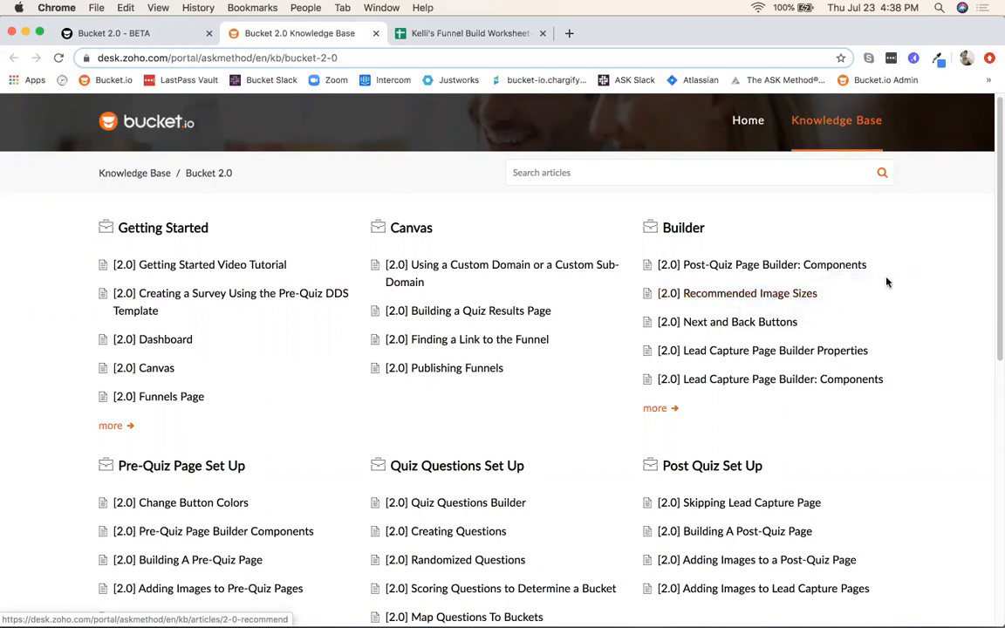